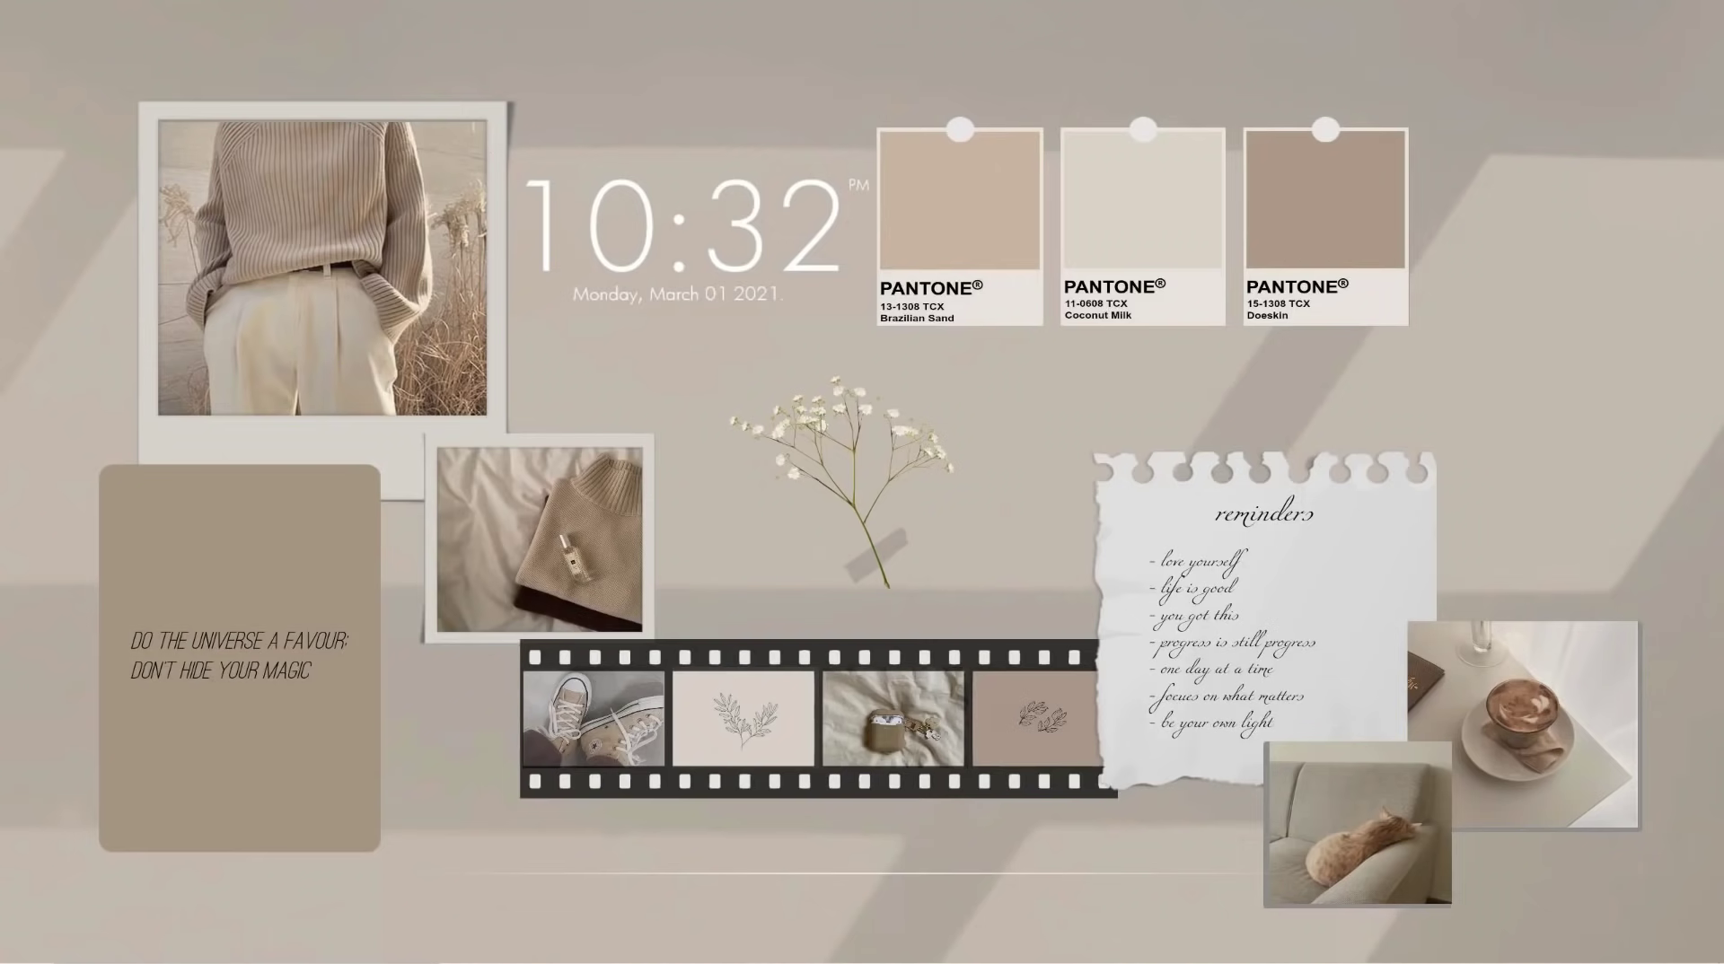
- Open the Microsoft Store, search for "translucenttb" and open the TranslucentTB app page
click(431, 948)
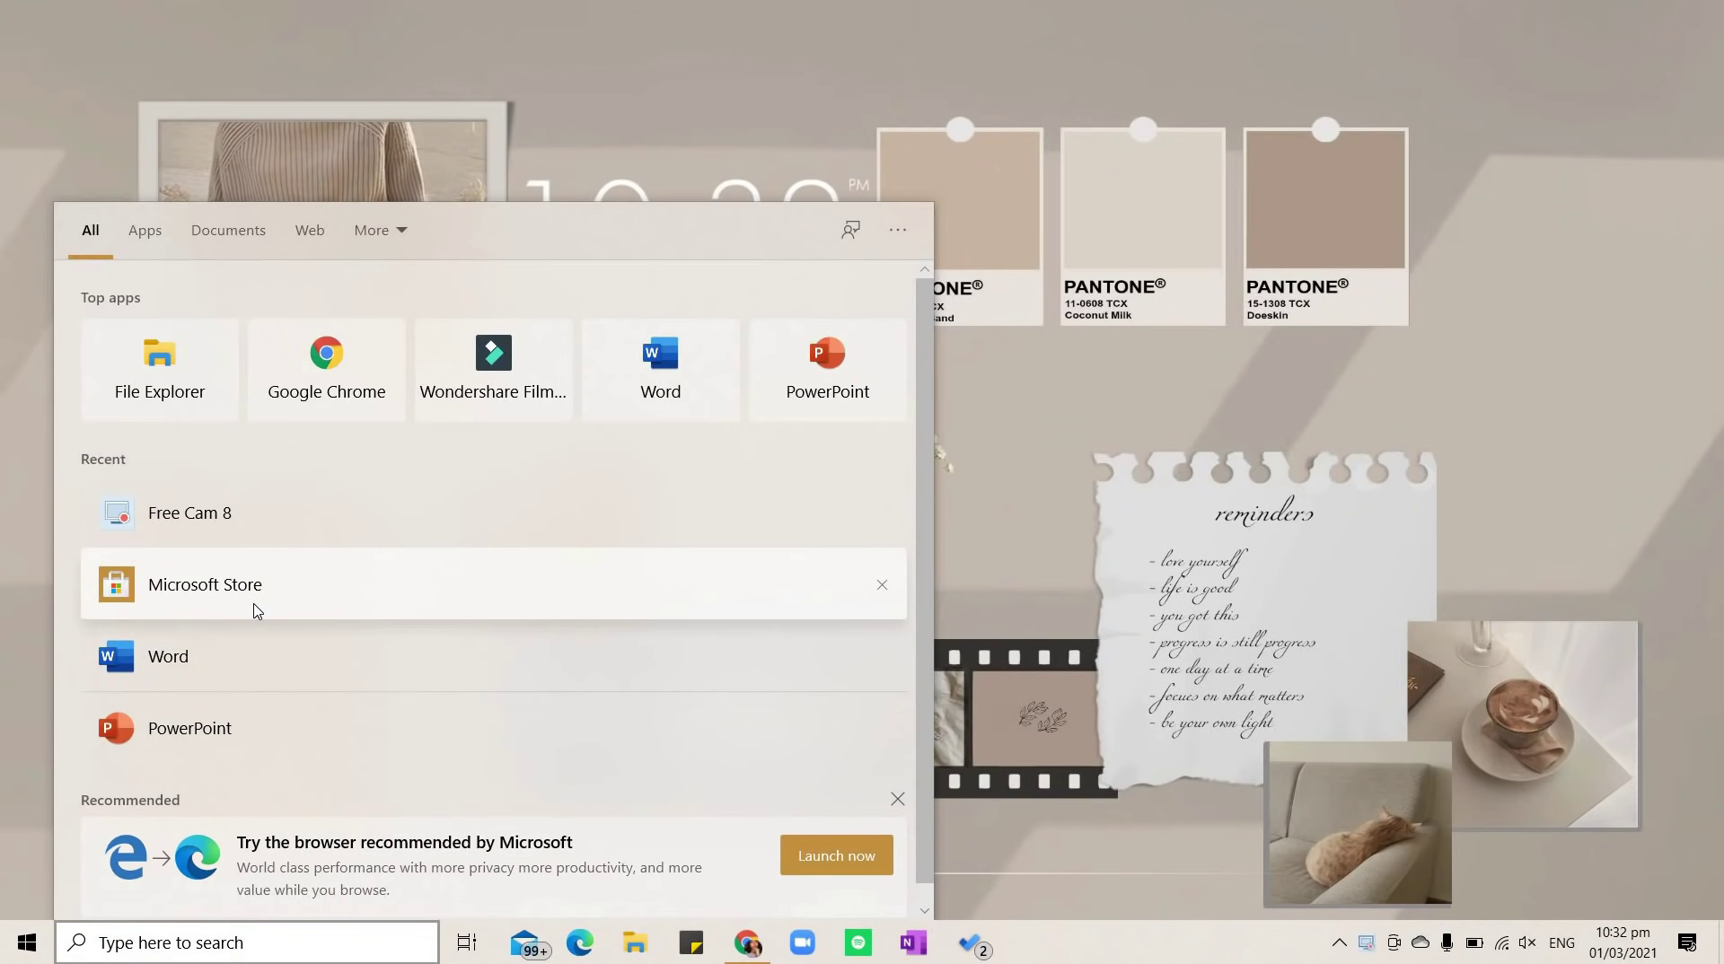
click(258, 610)
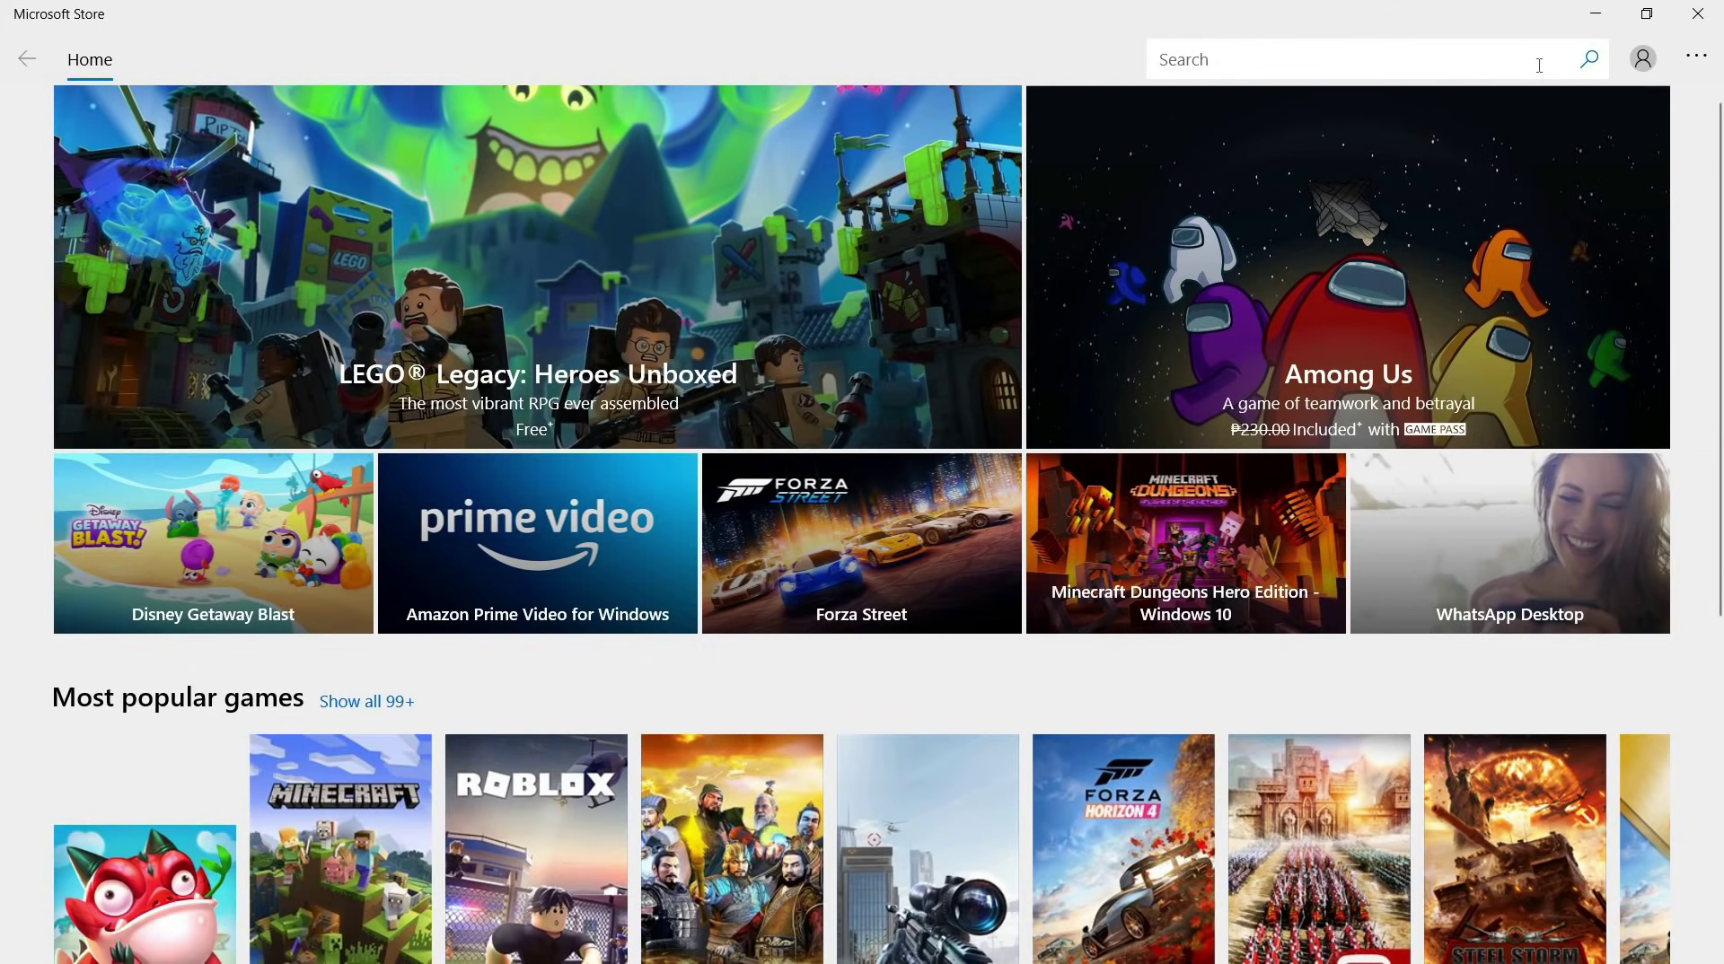
text(translucenttb)
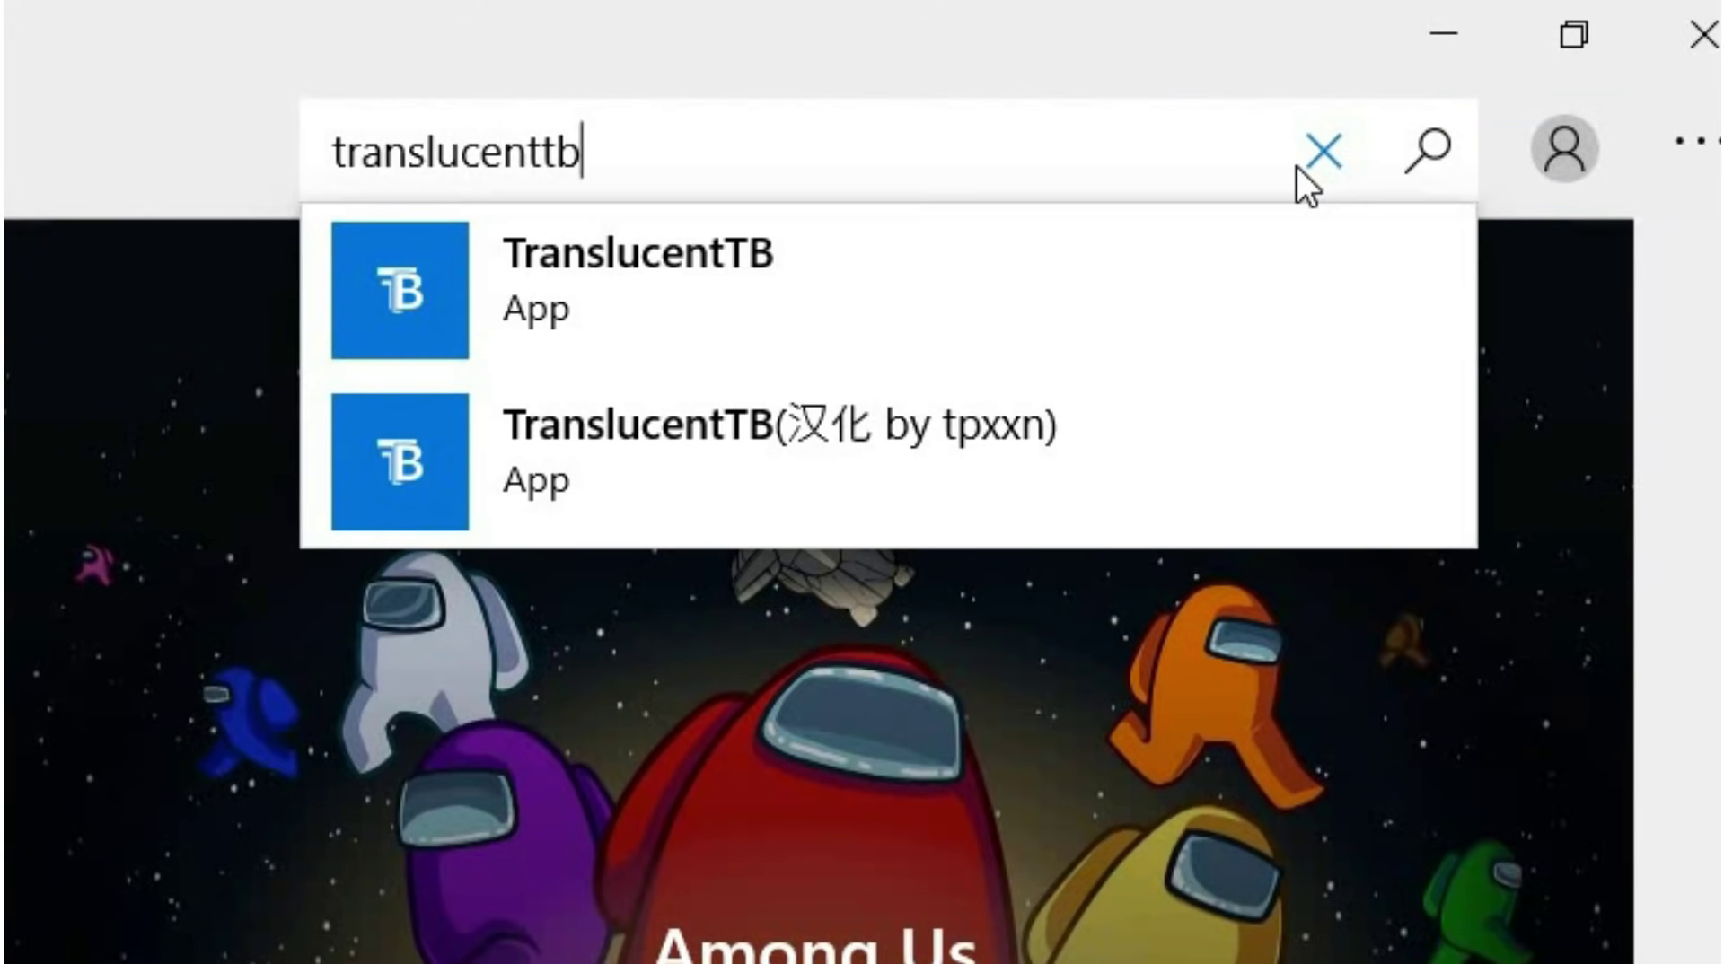
key(Return)
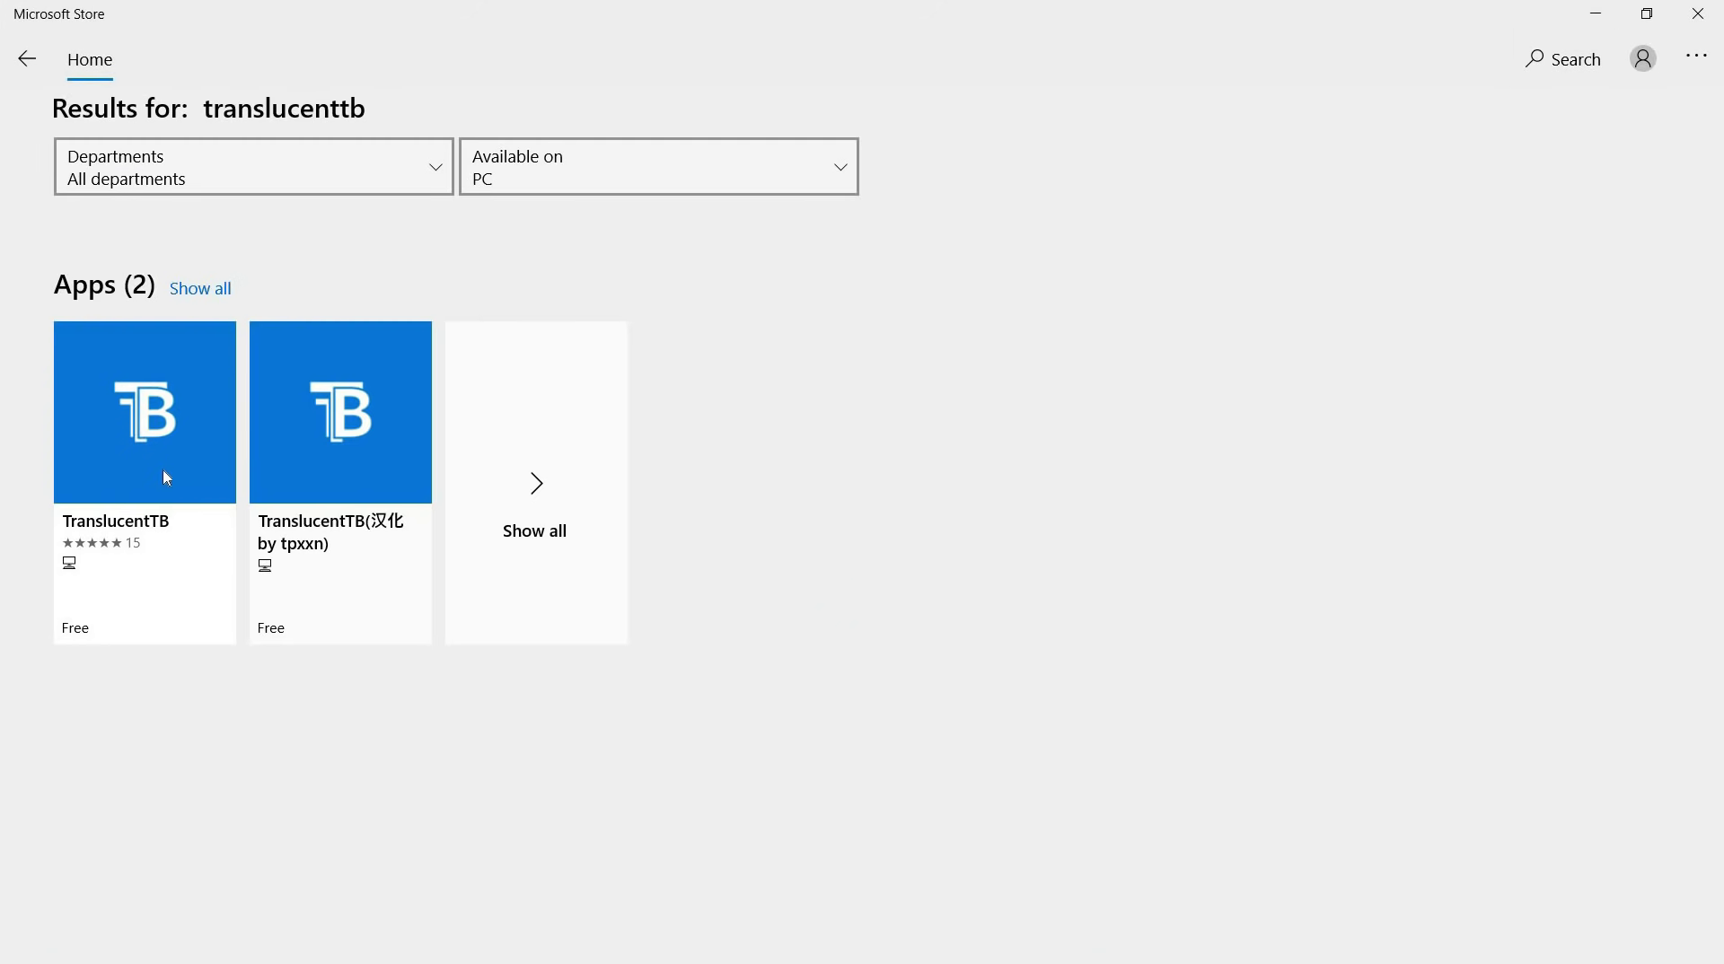
click(136, 495)
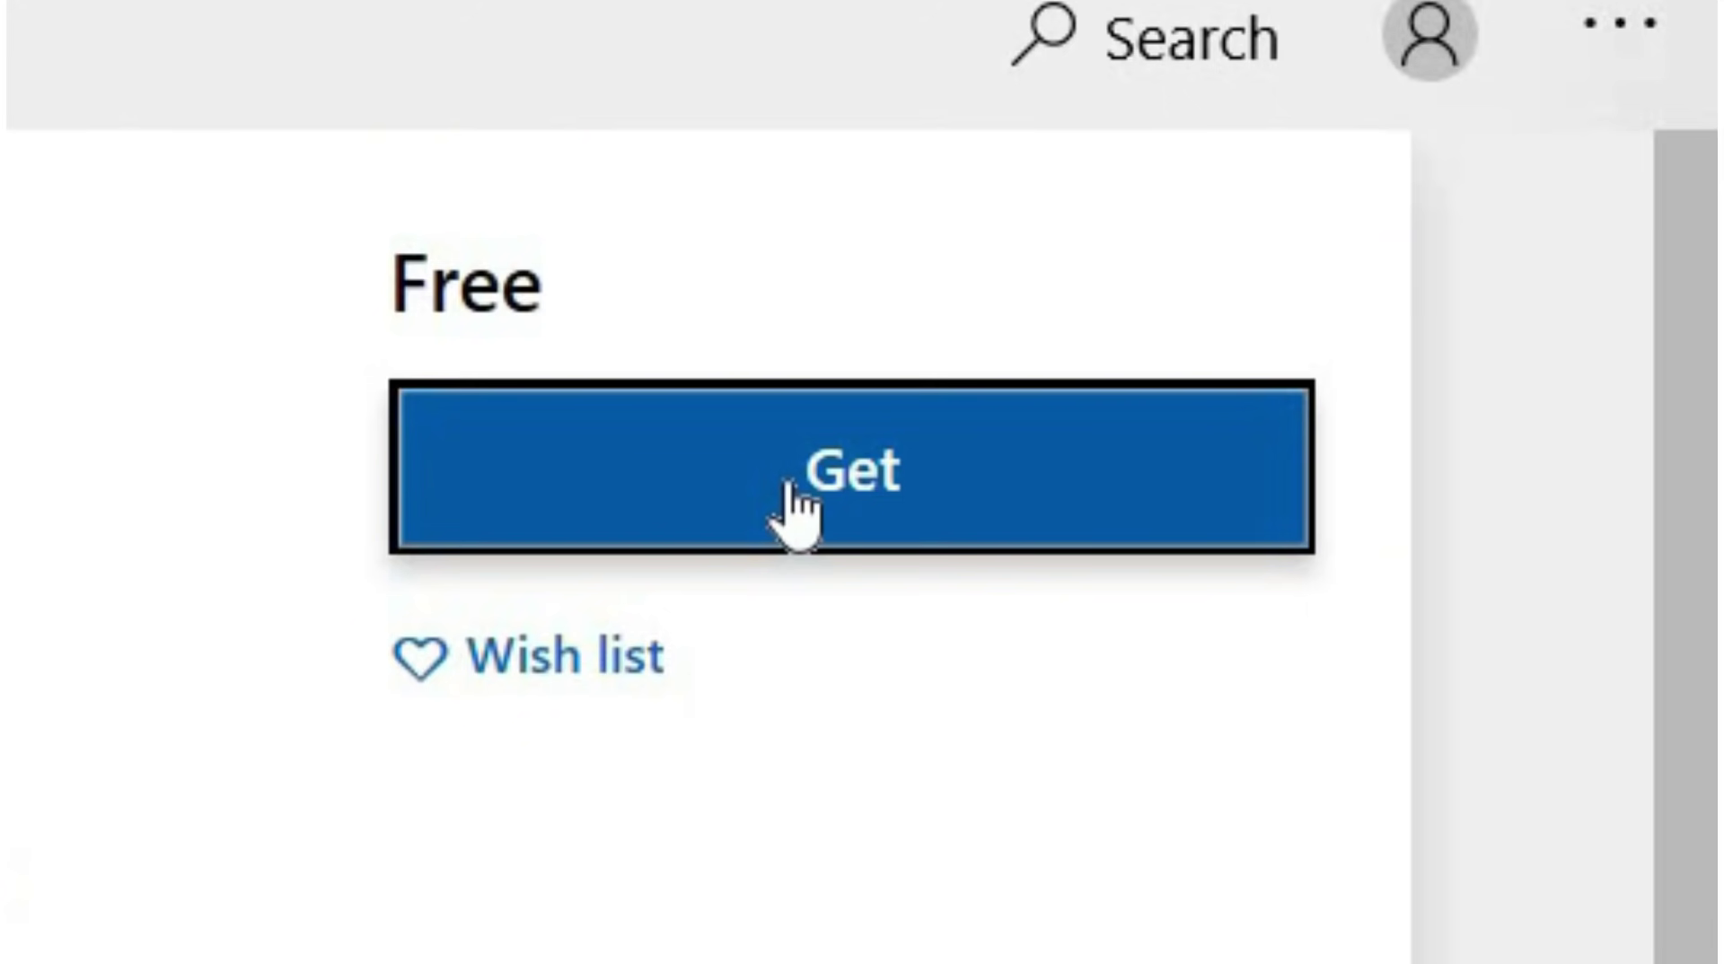
- Install and launch TranslucentTB, accepting its GPLv3 license, and return to the desktop
click(790, 489)
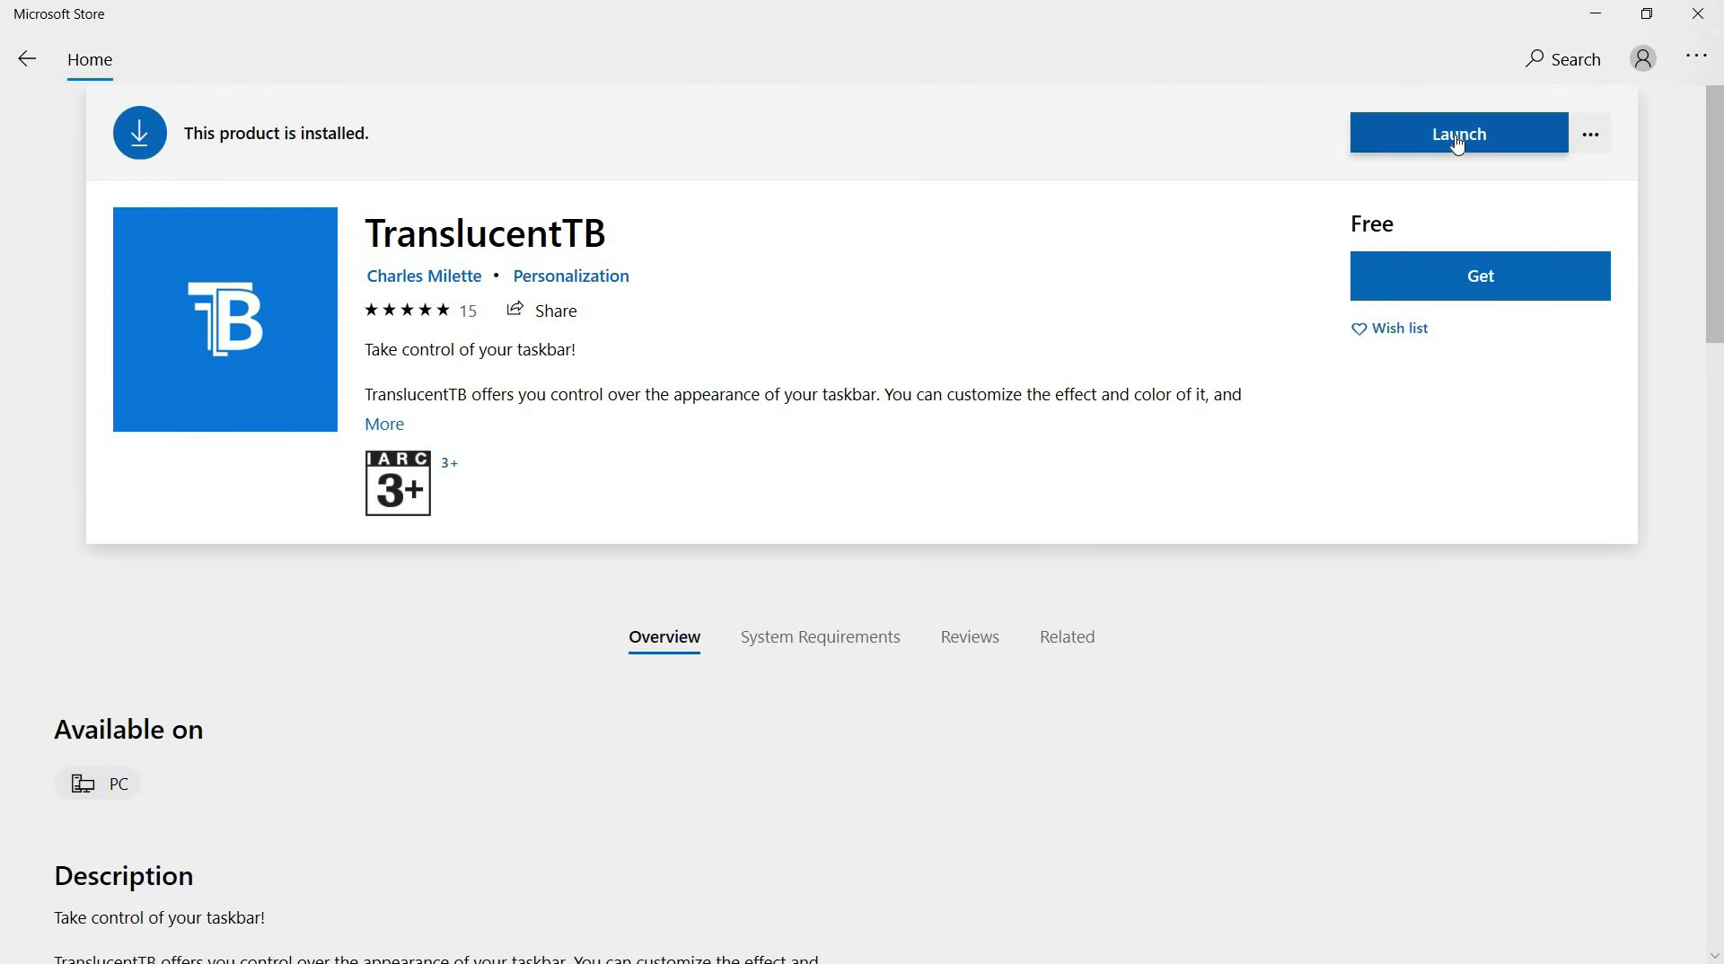
click(1456, 144)
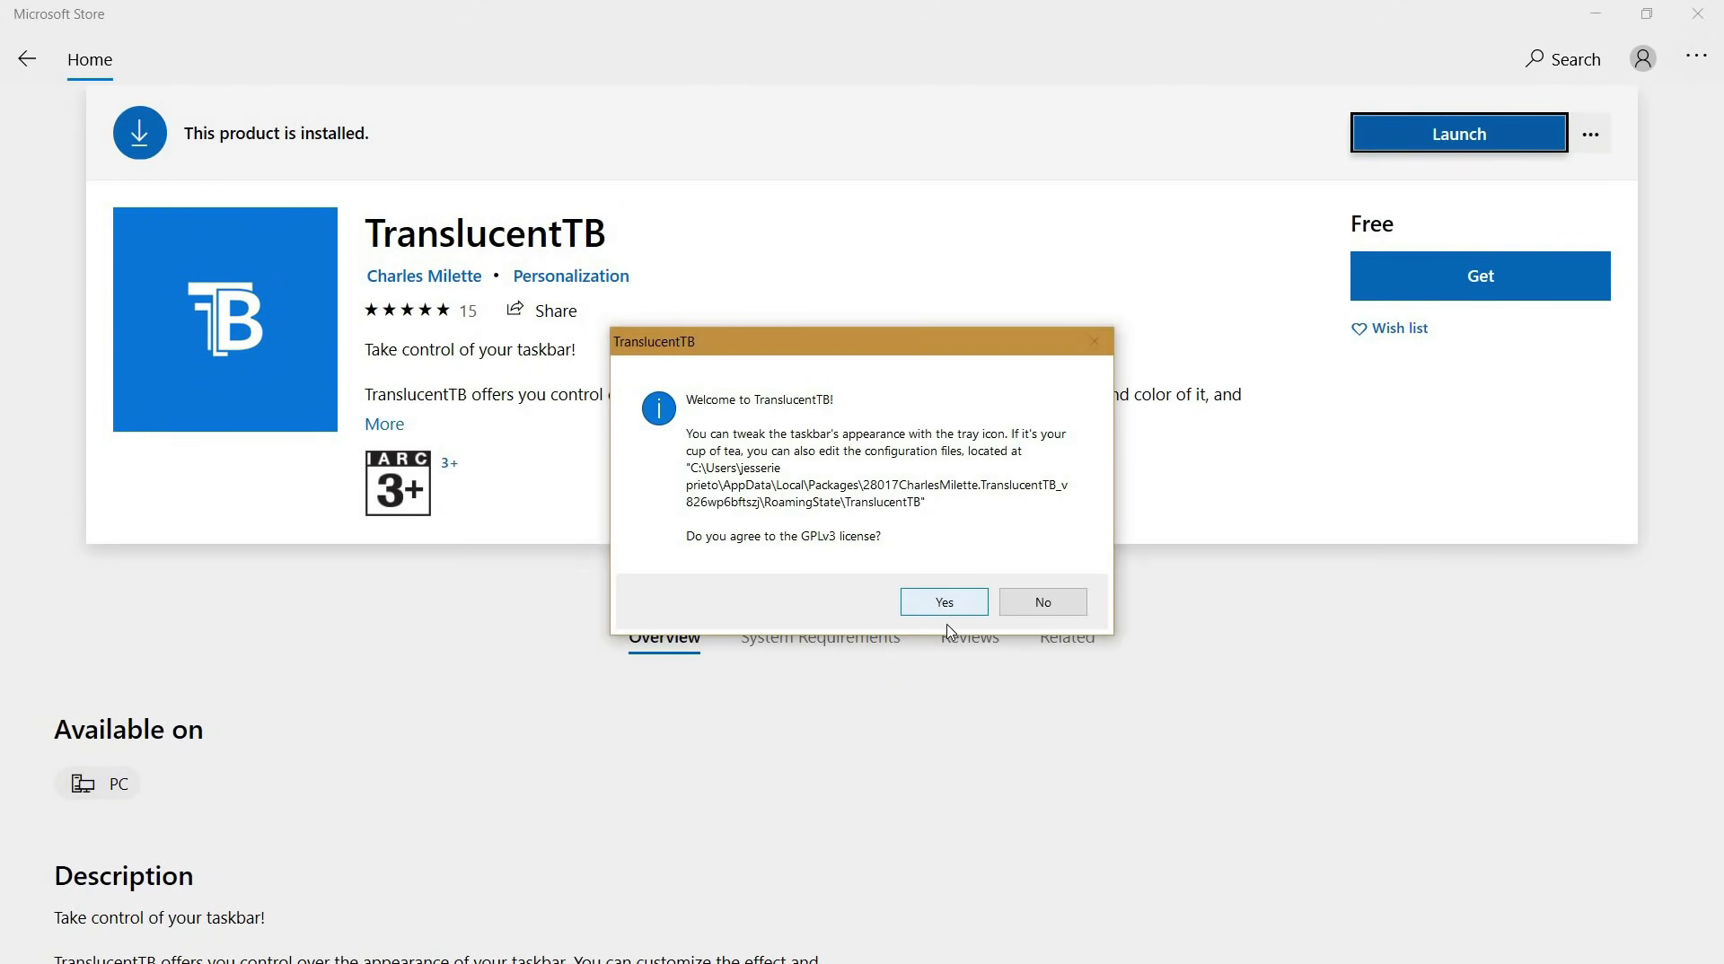
click(957, 610)
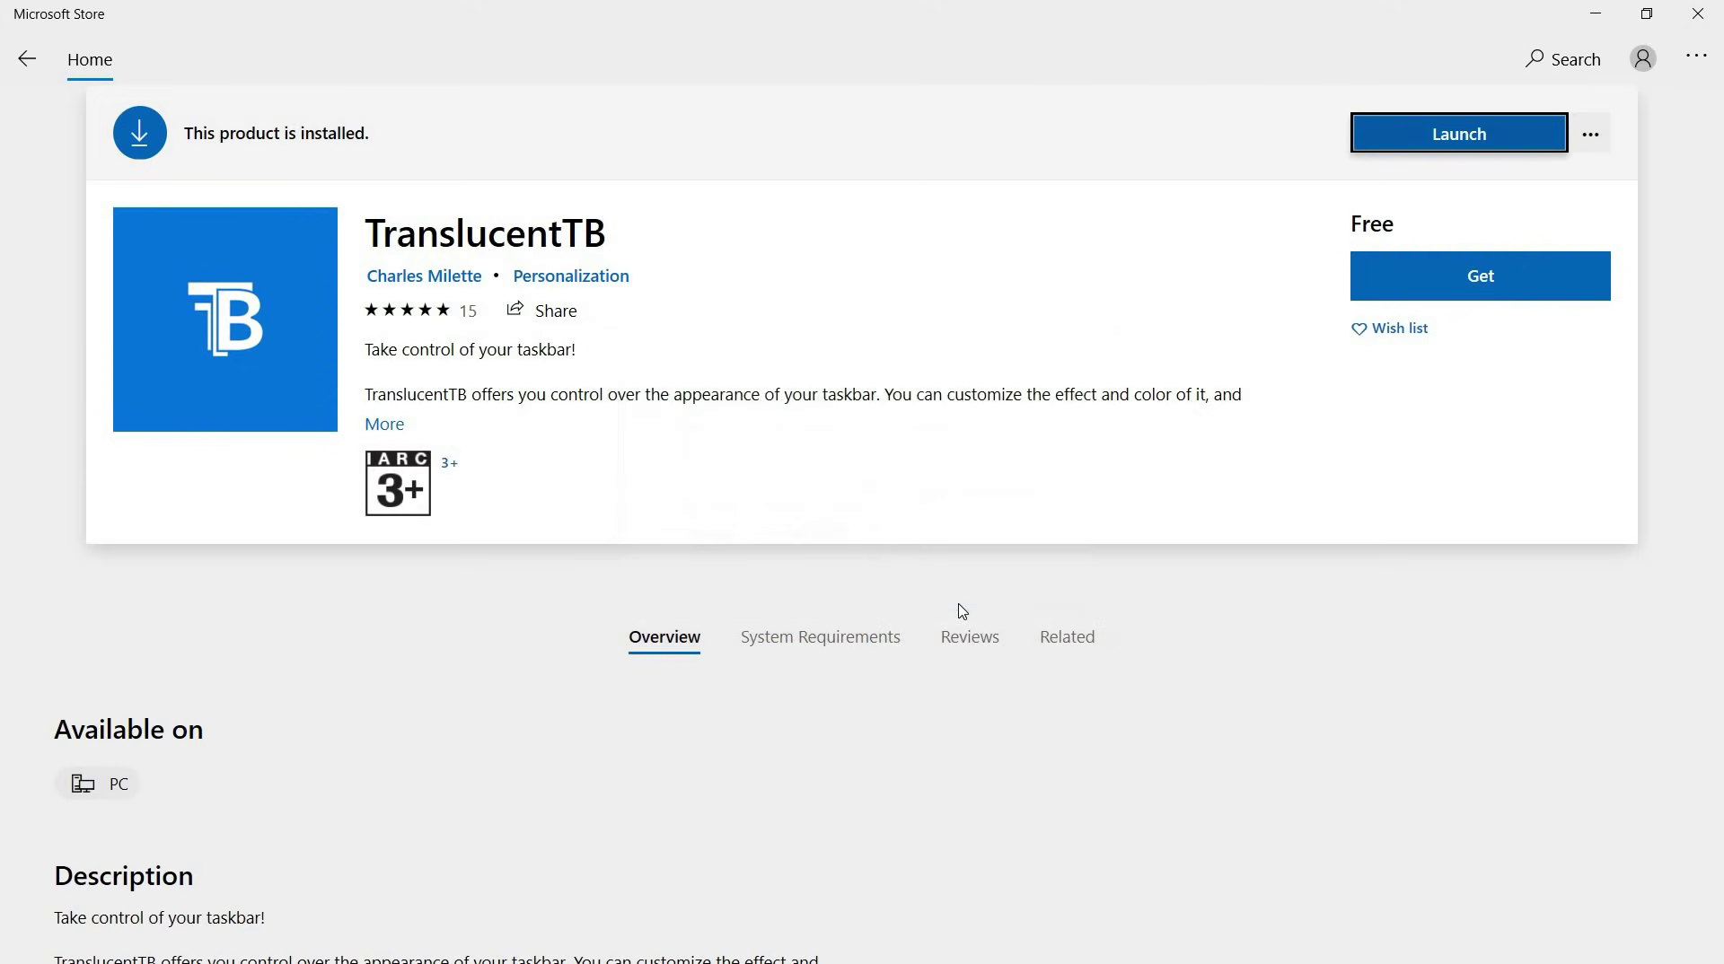
key(super+Down)
key(super+Down)
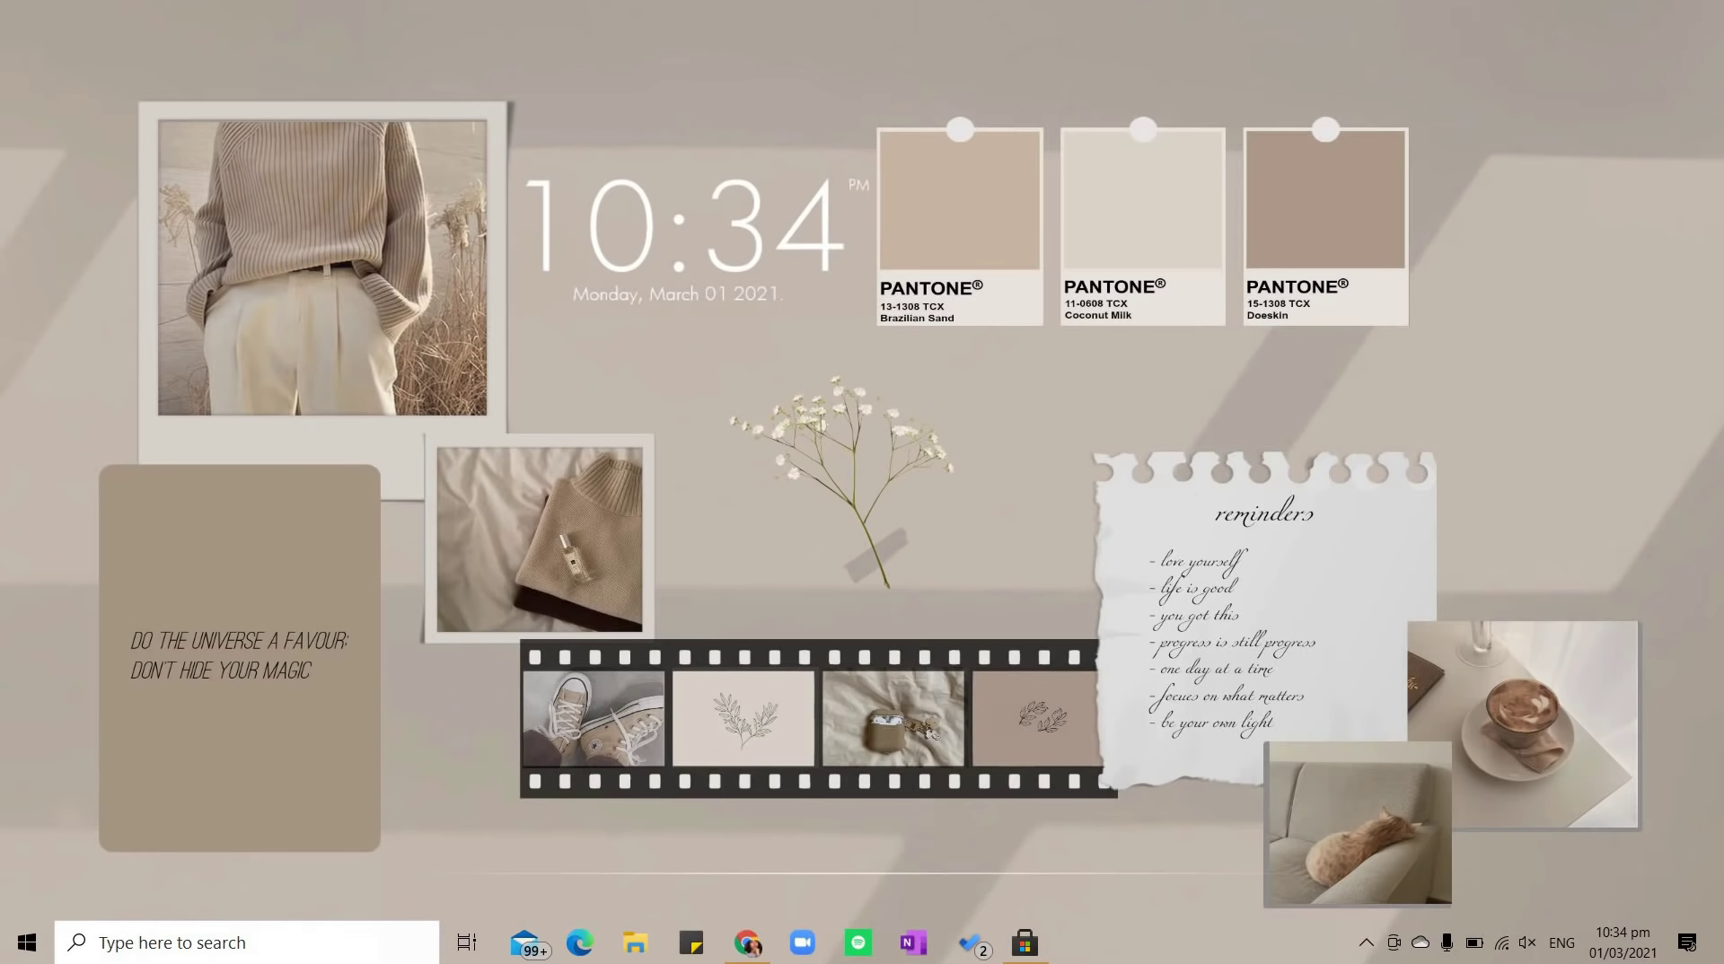
- Try the Normal, Fluent and Opaque appearances for TranslucentTB's regular taskbar state
click(1362, 945)
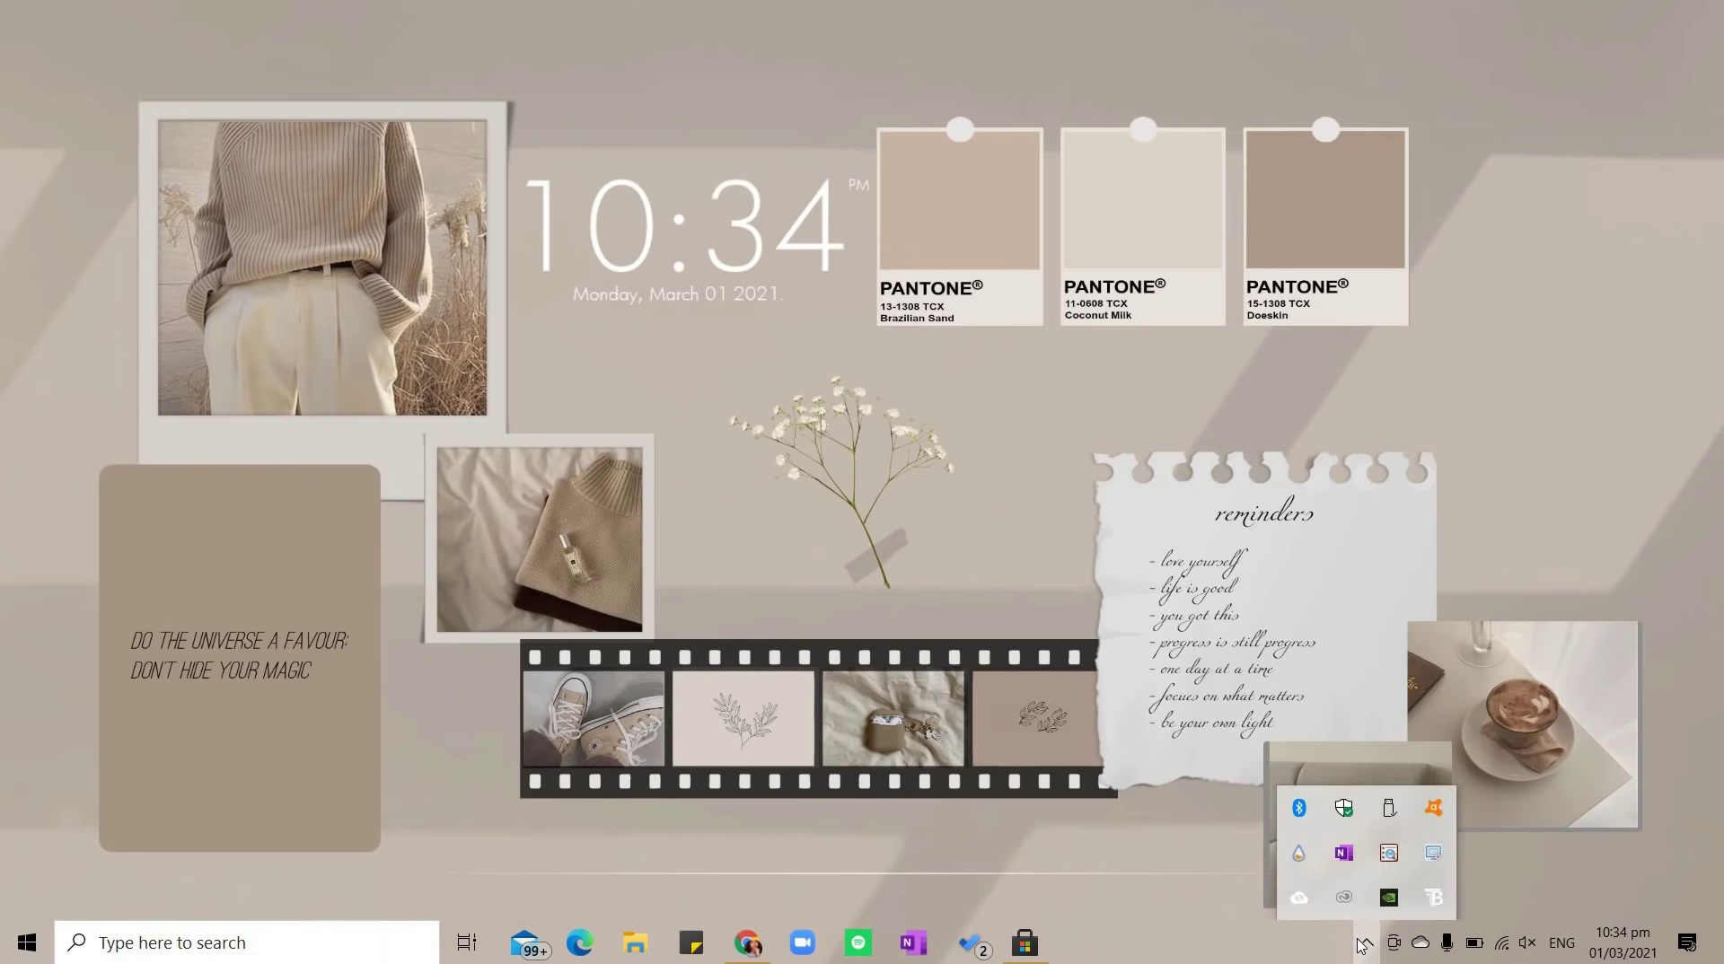
right_click(1434, 898)
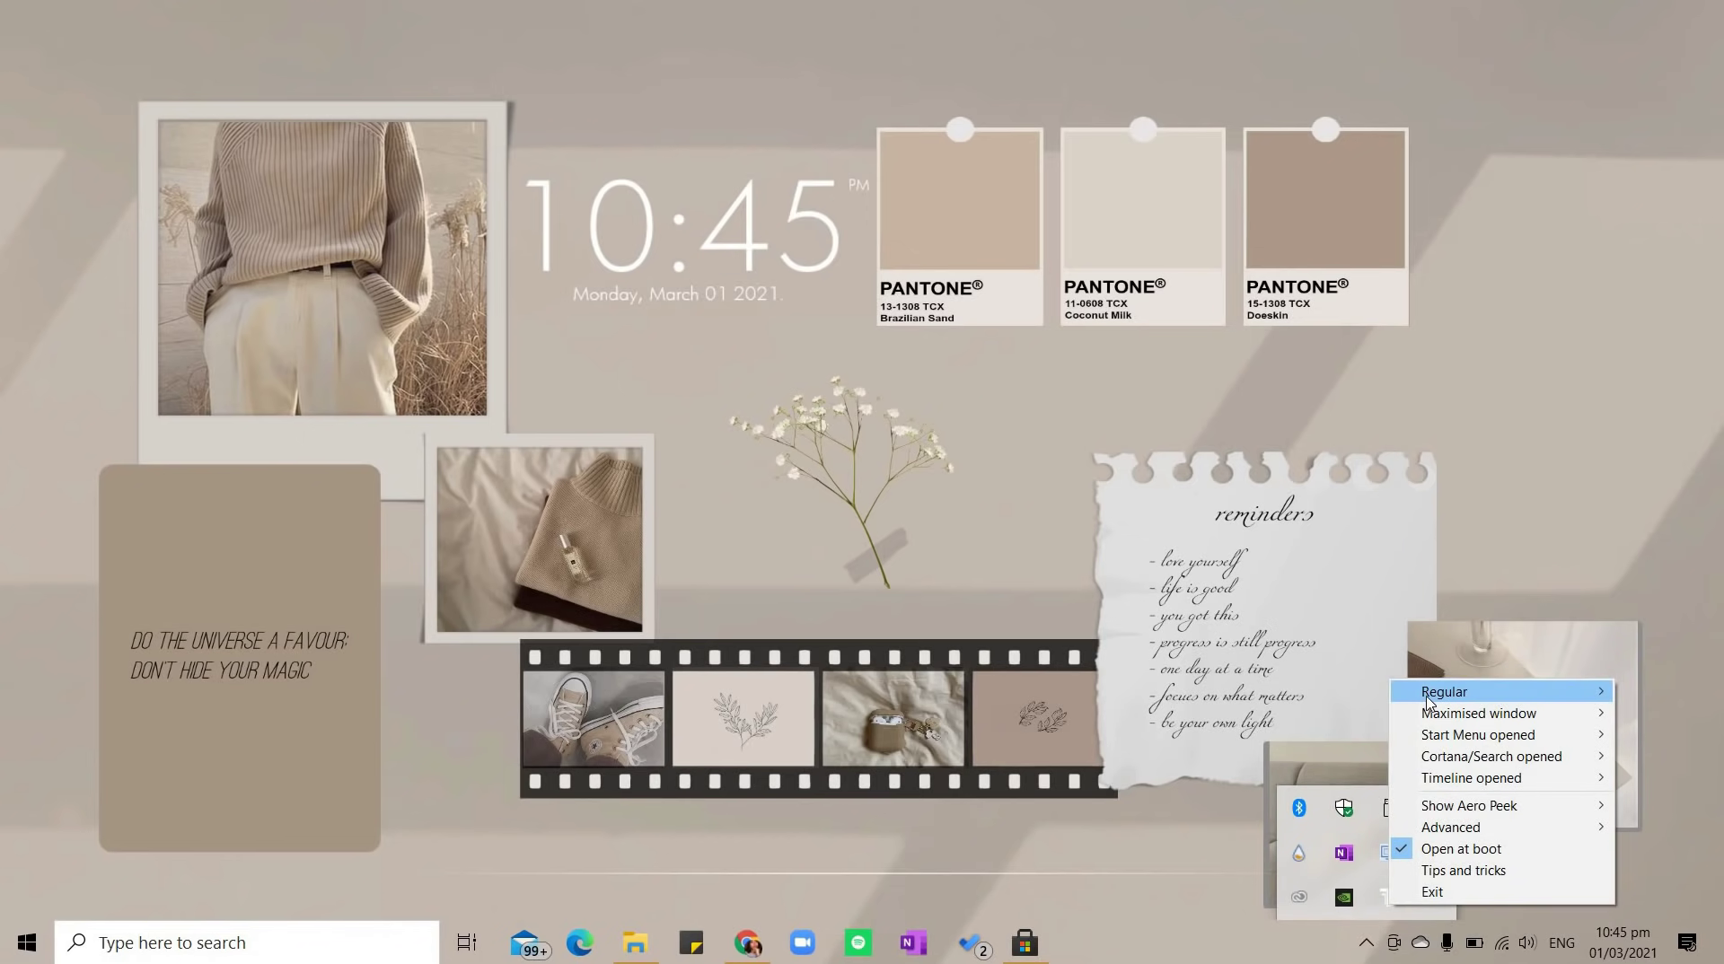
mouse_move(1431, 704)
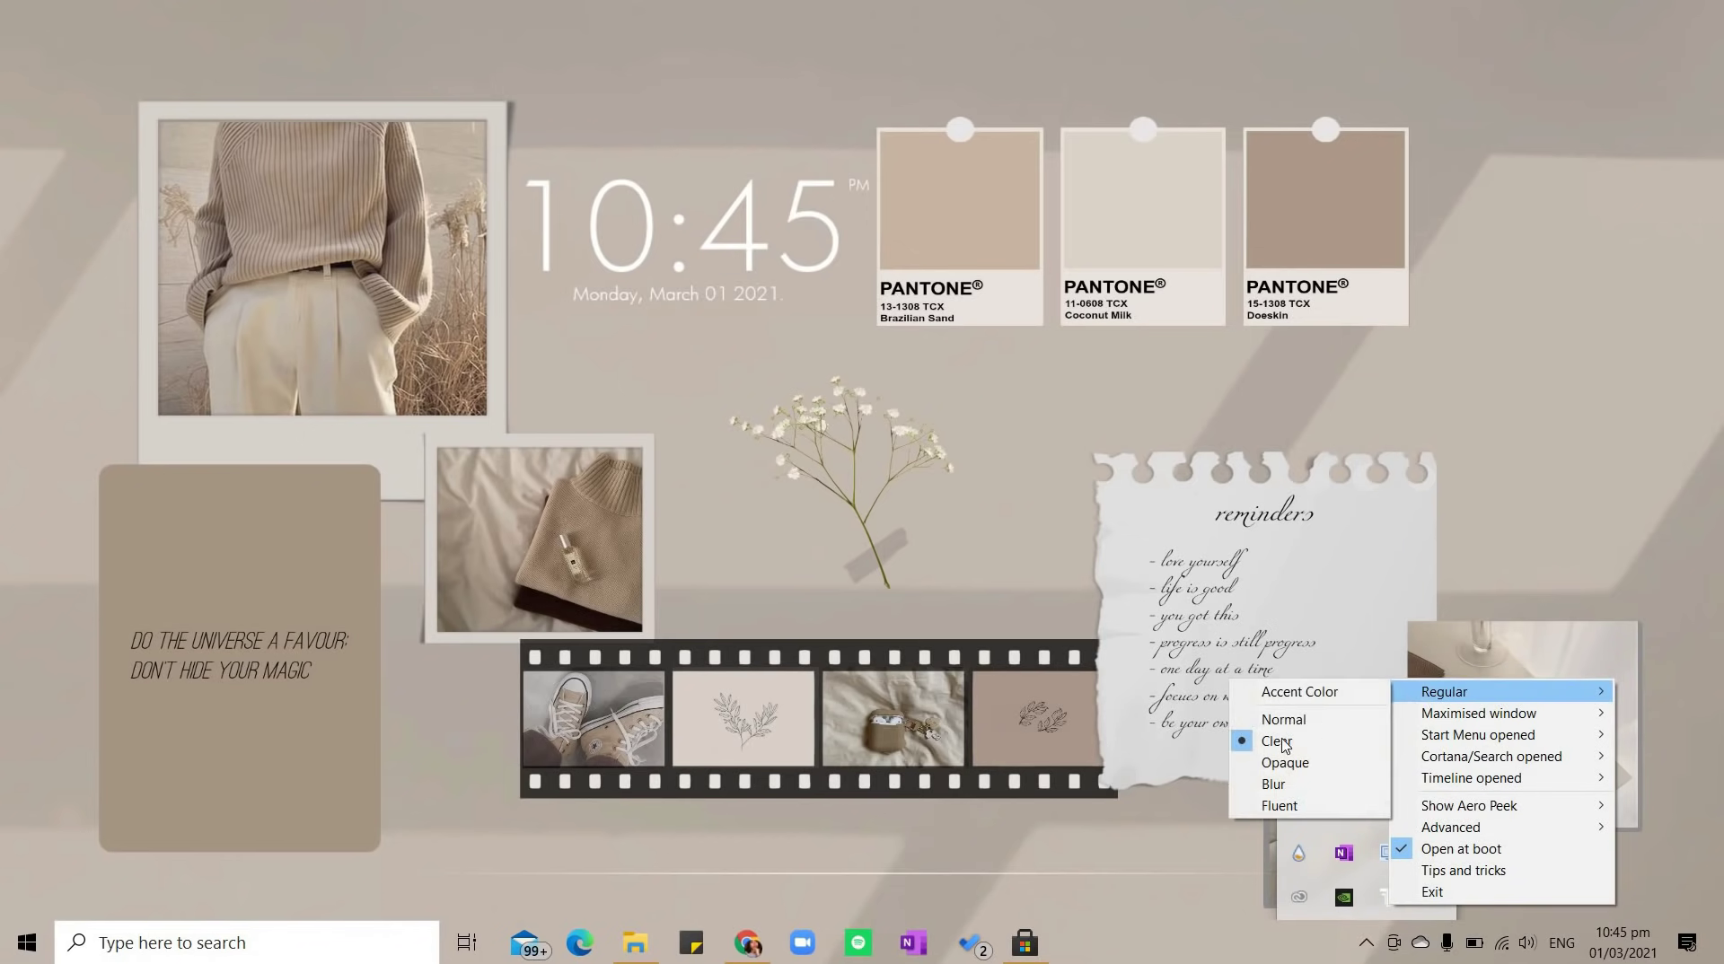
click(1306, 723)
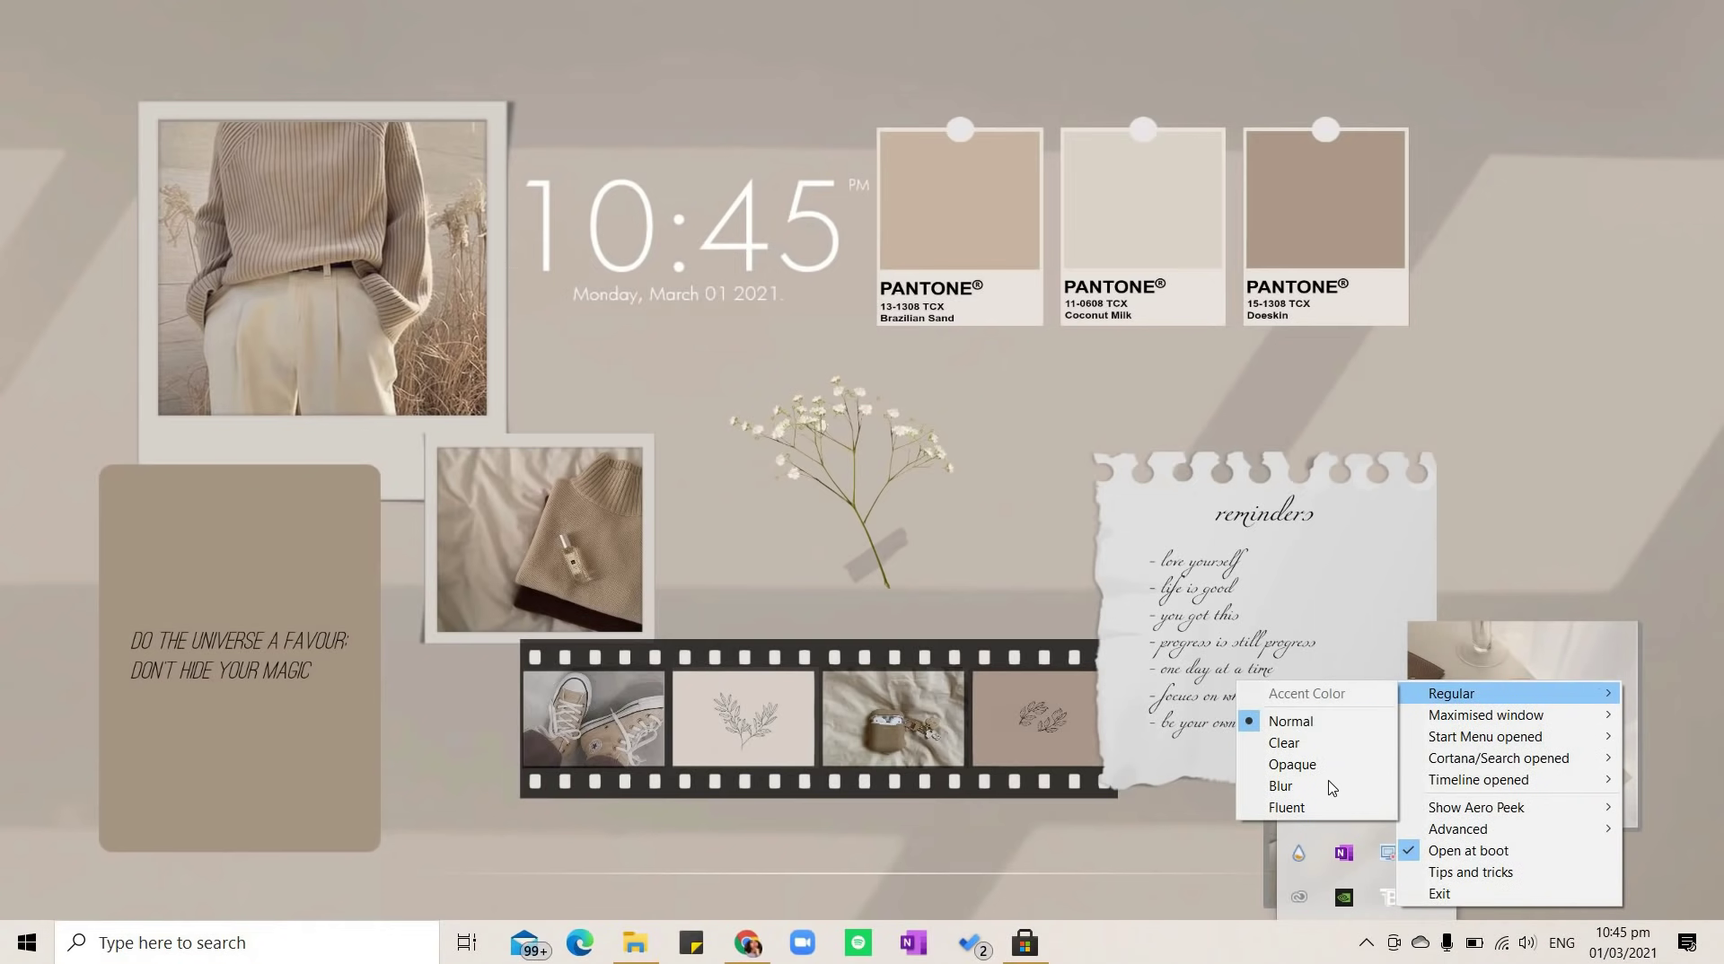
click(1293, 807)
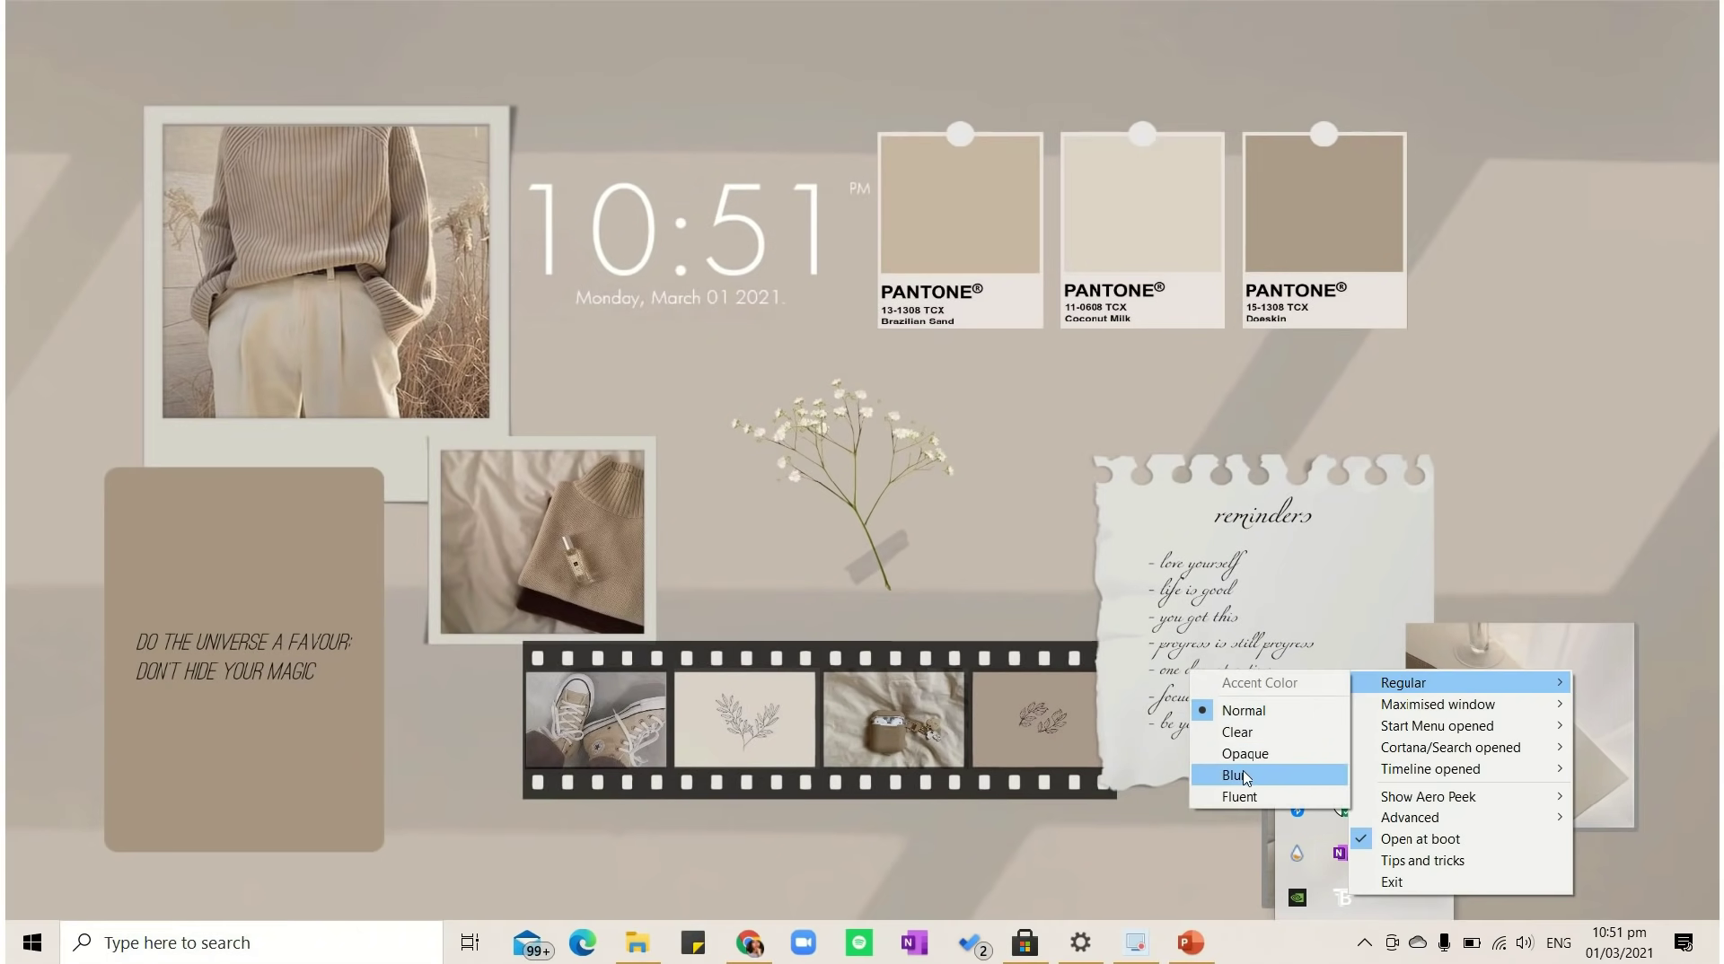
click(1240, 756)
- Set TranslucentTB's regular taskbar appearance to Clear
click(1392, 943)
right_click(1341, 897)
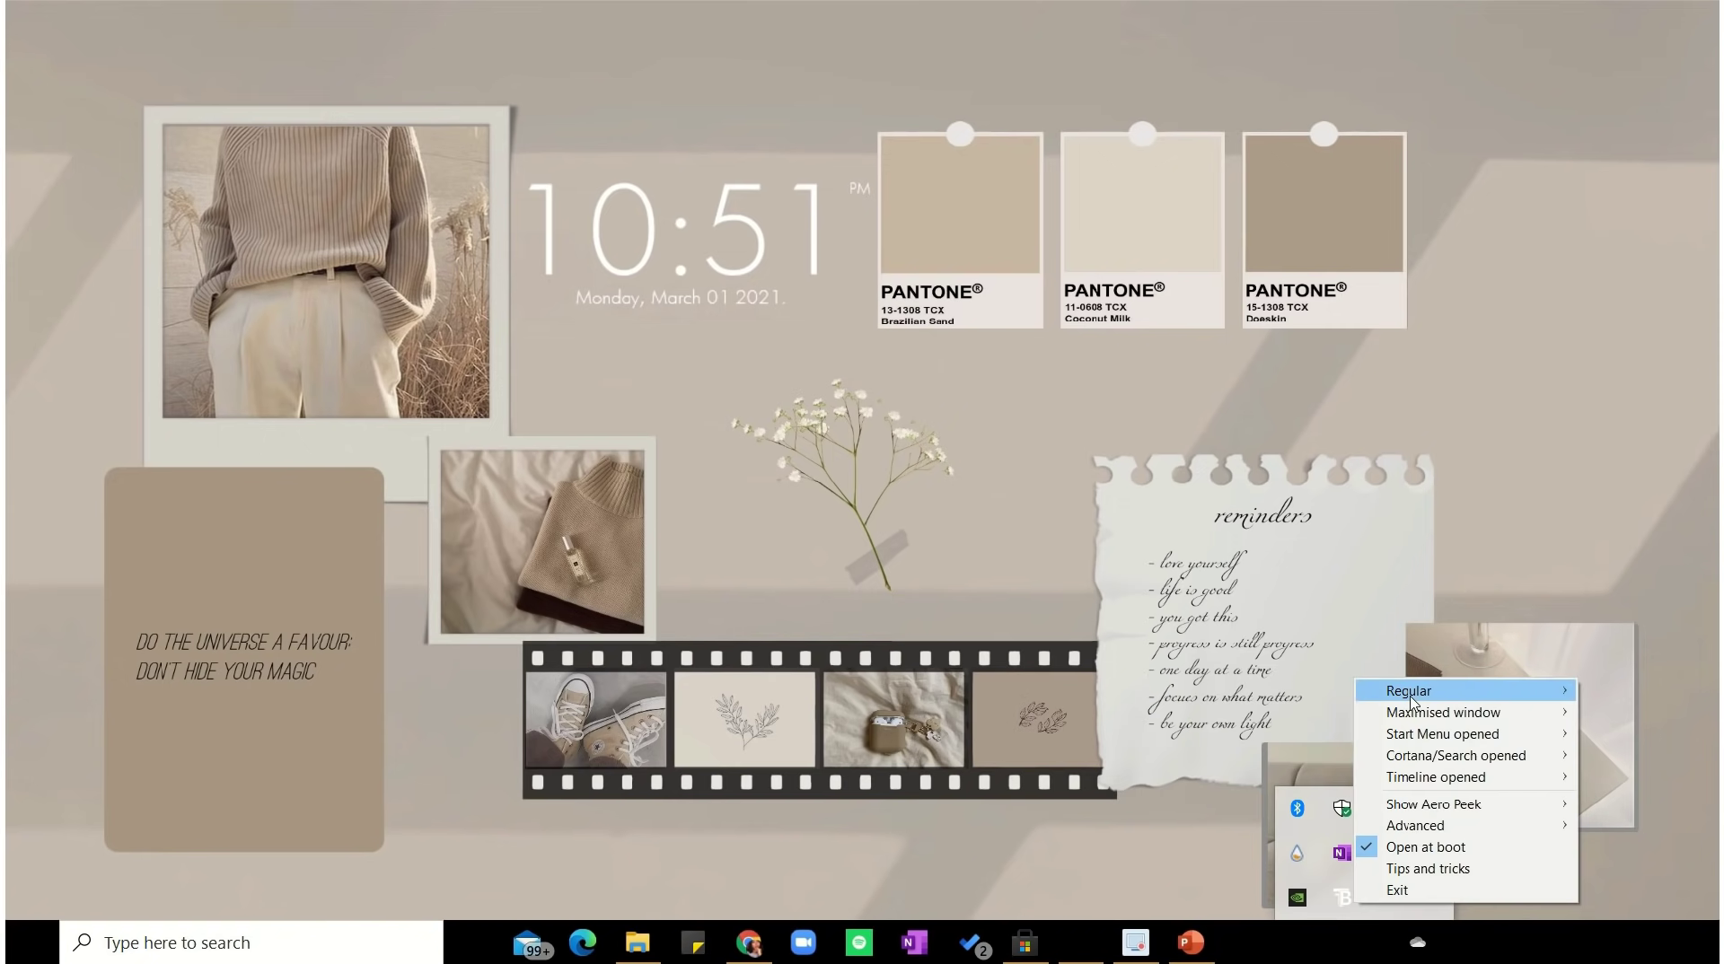
mouse_move(1416, 700)
click(1252, 742)
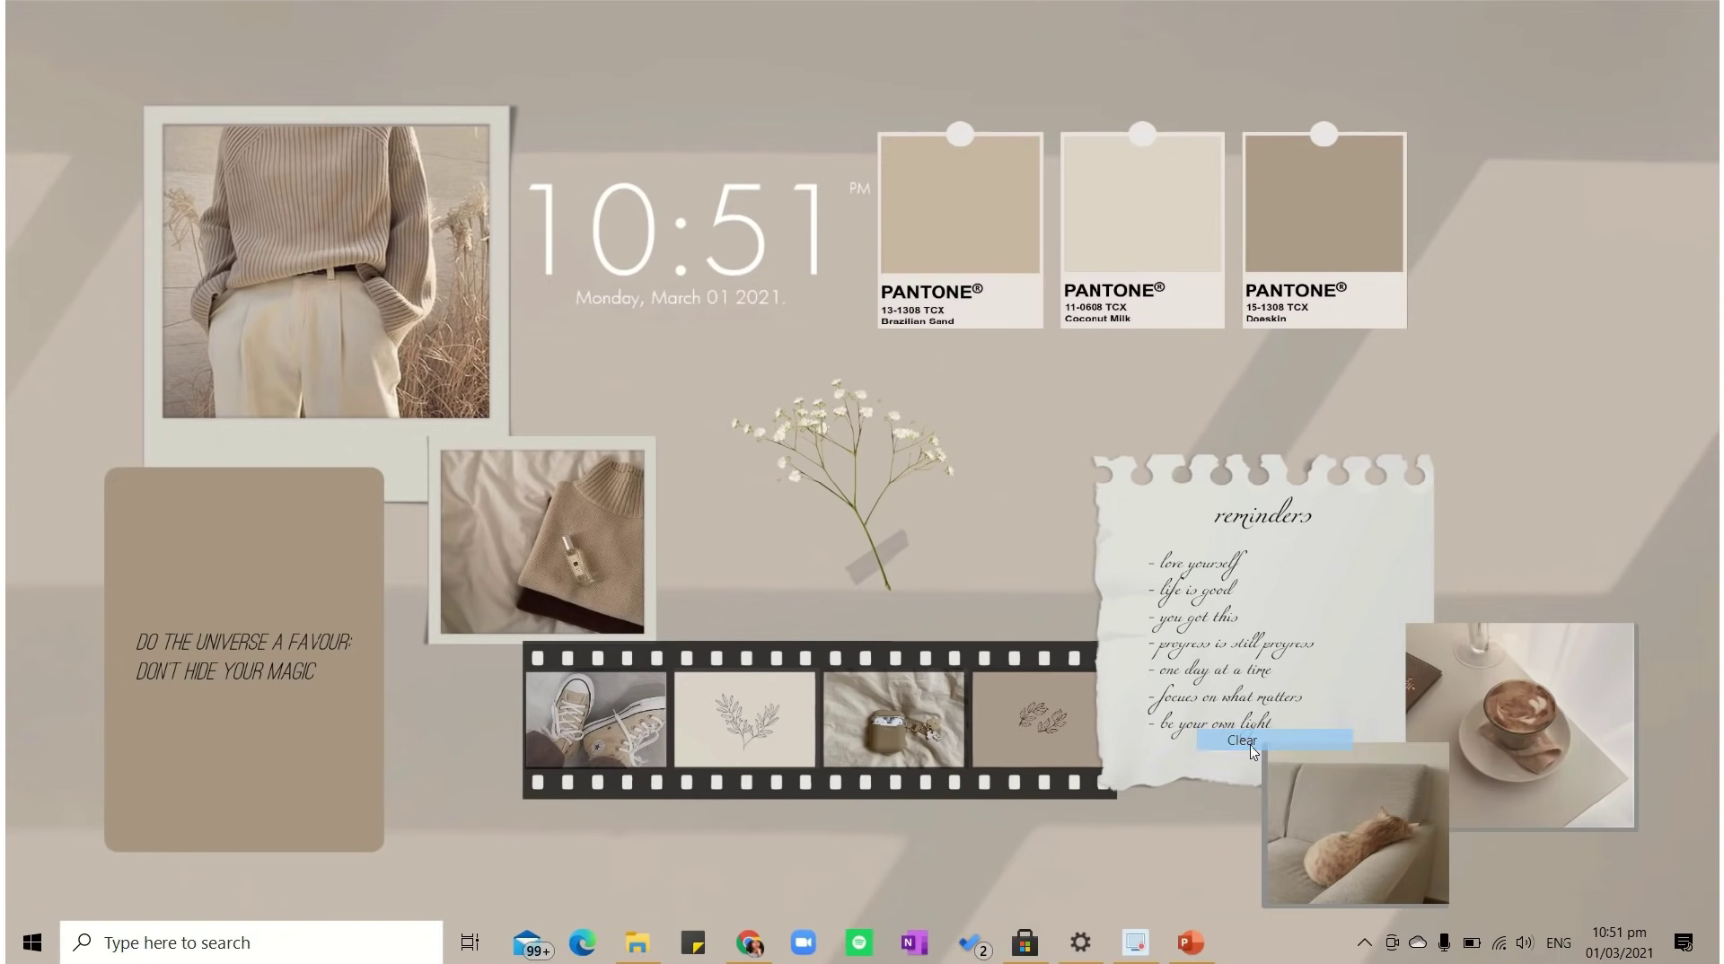
- Add the Links toolbar to the taskbar
right_click(1402, 953)
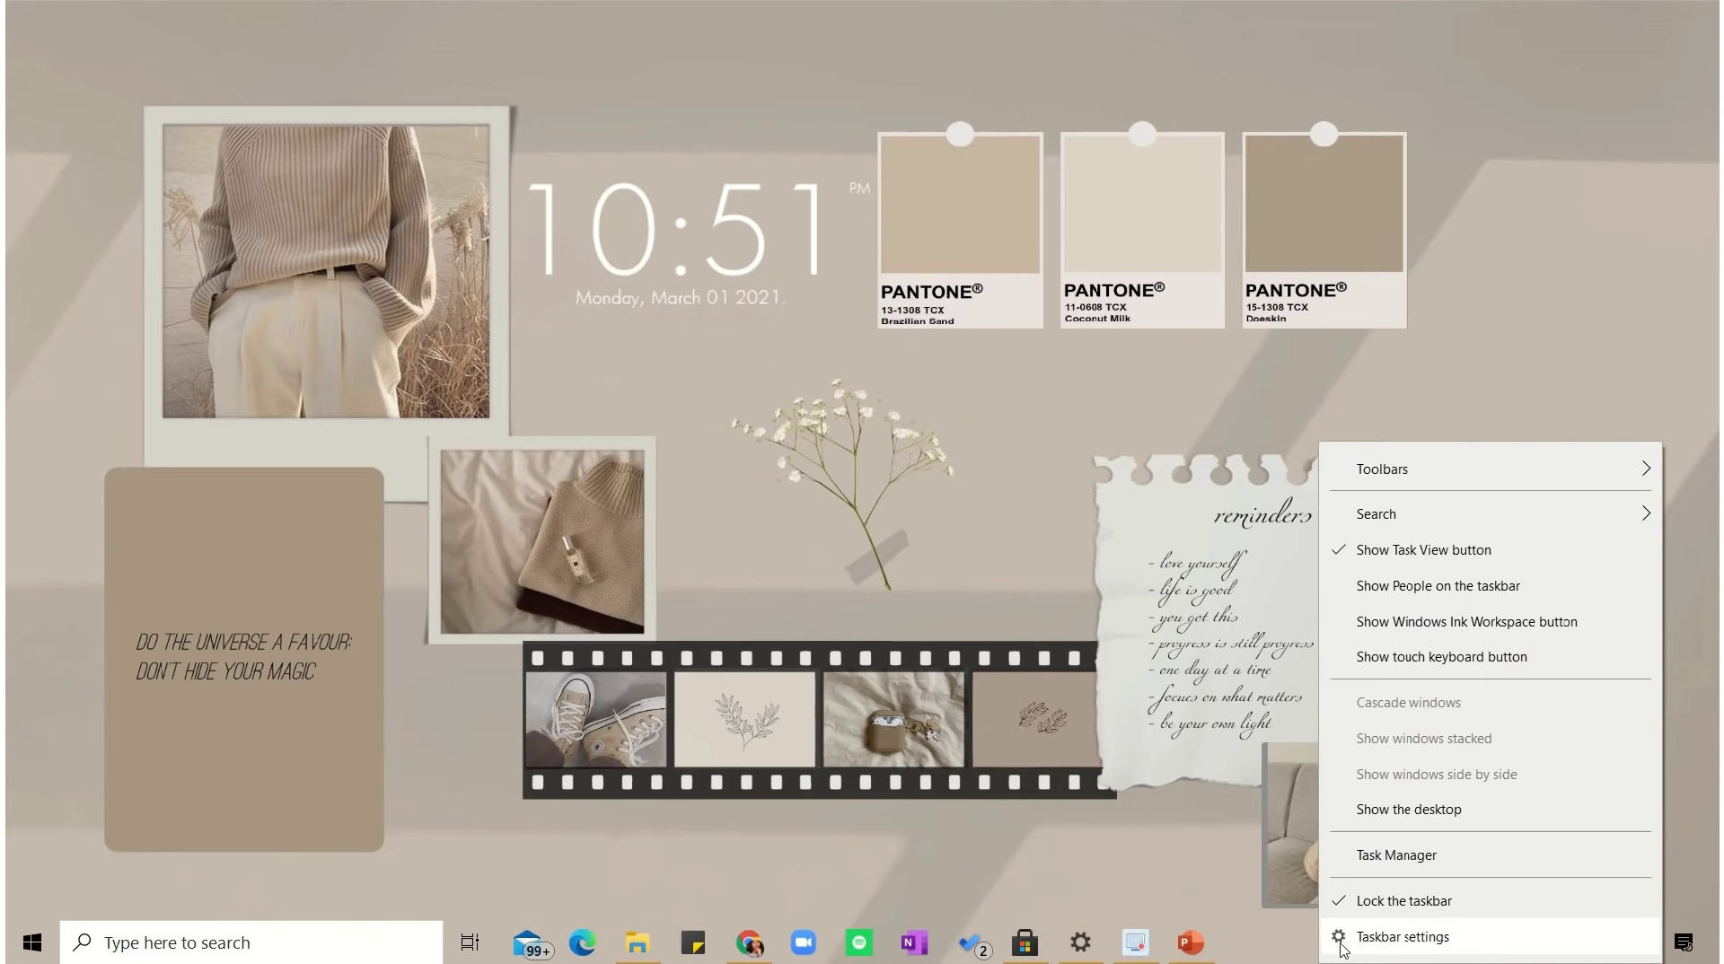
mouse_move(1394, 468)
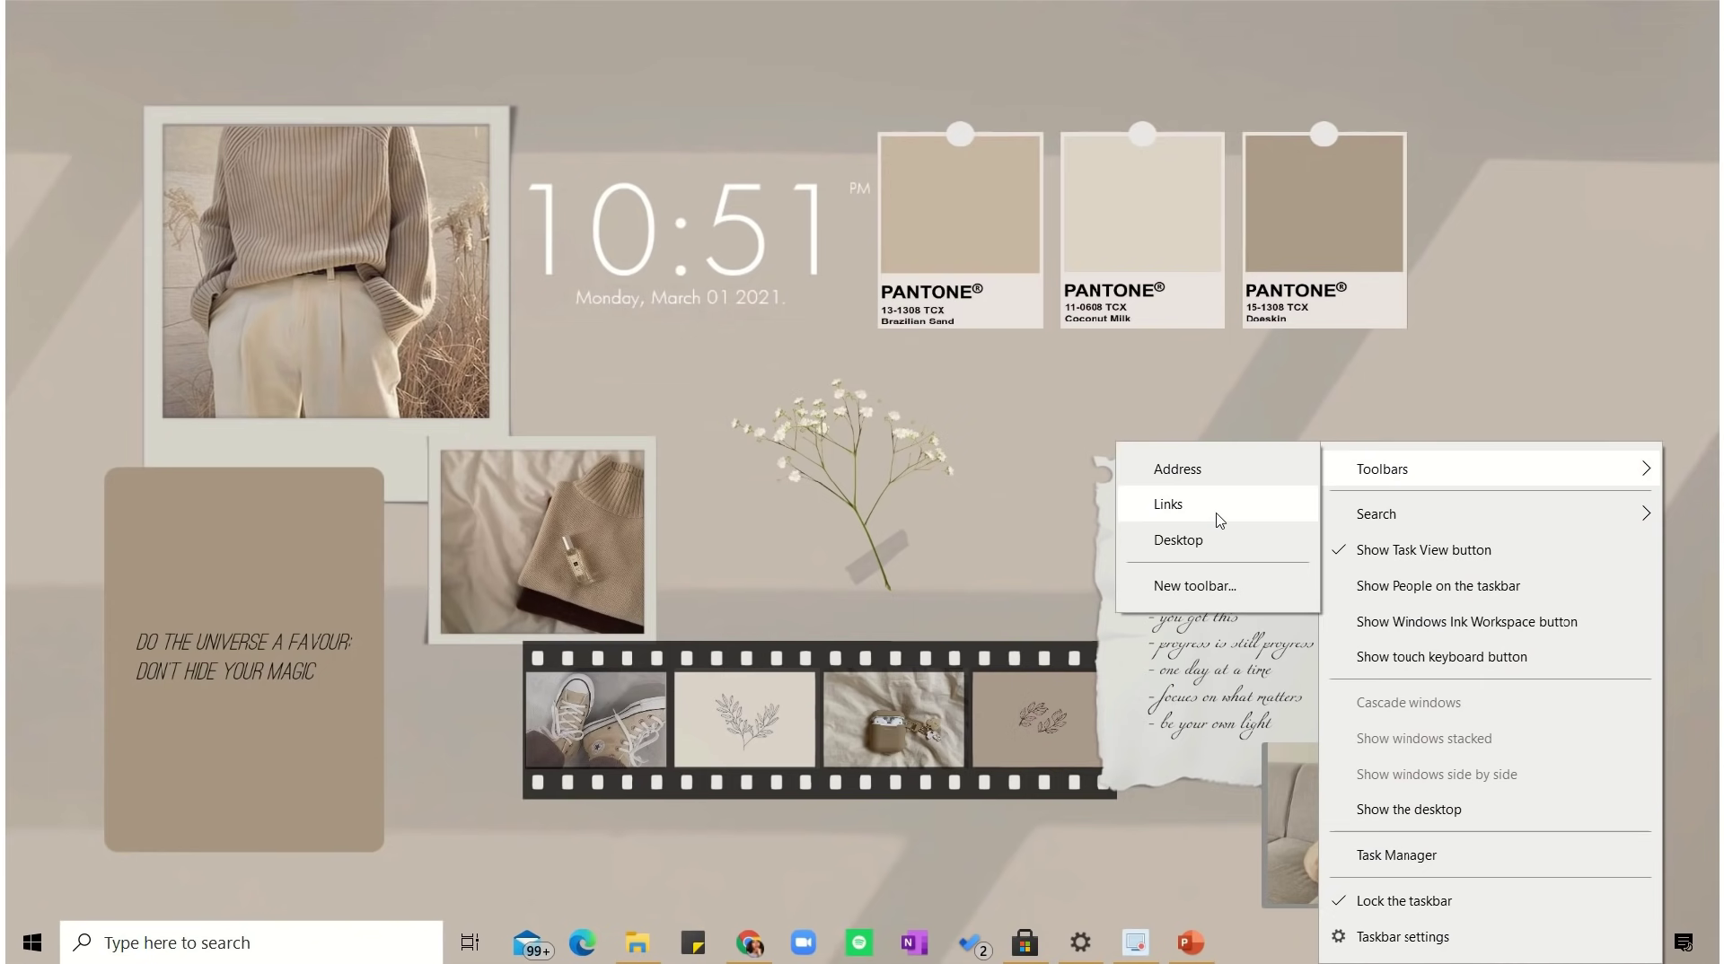
click(1219, 520)
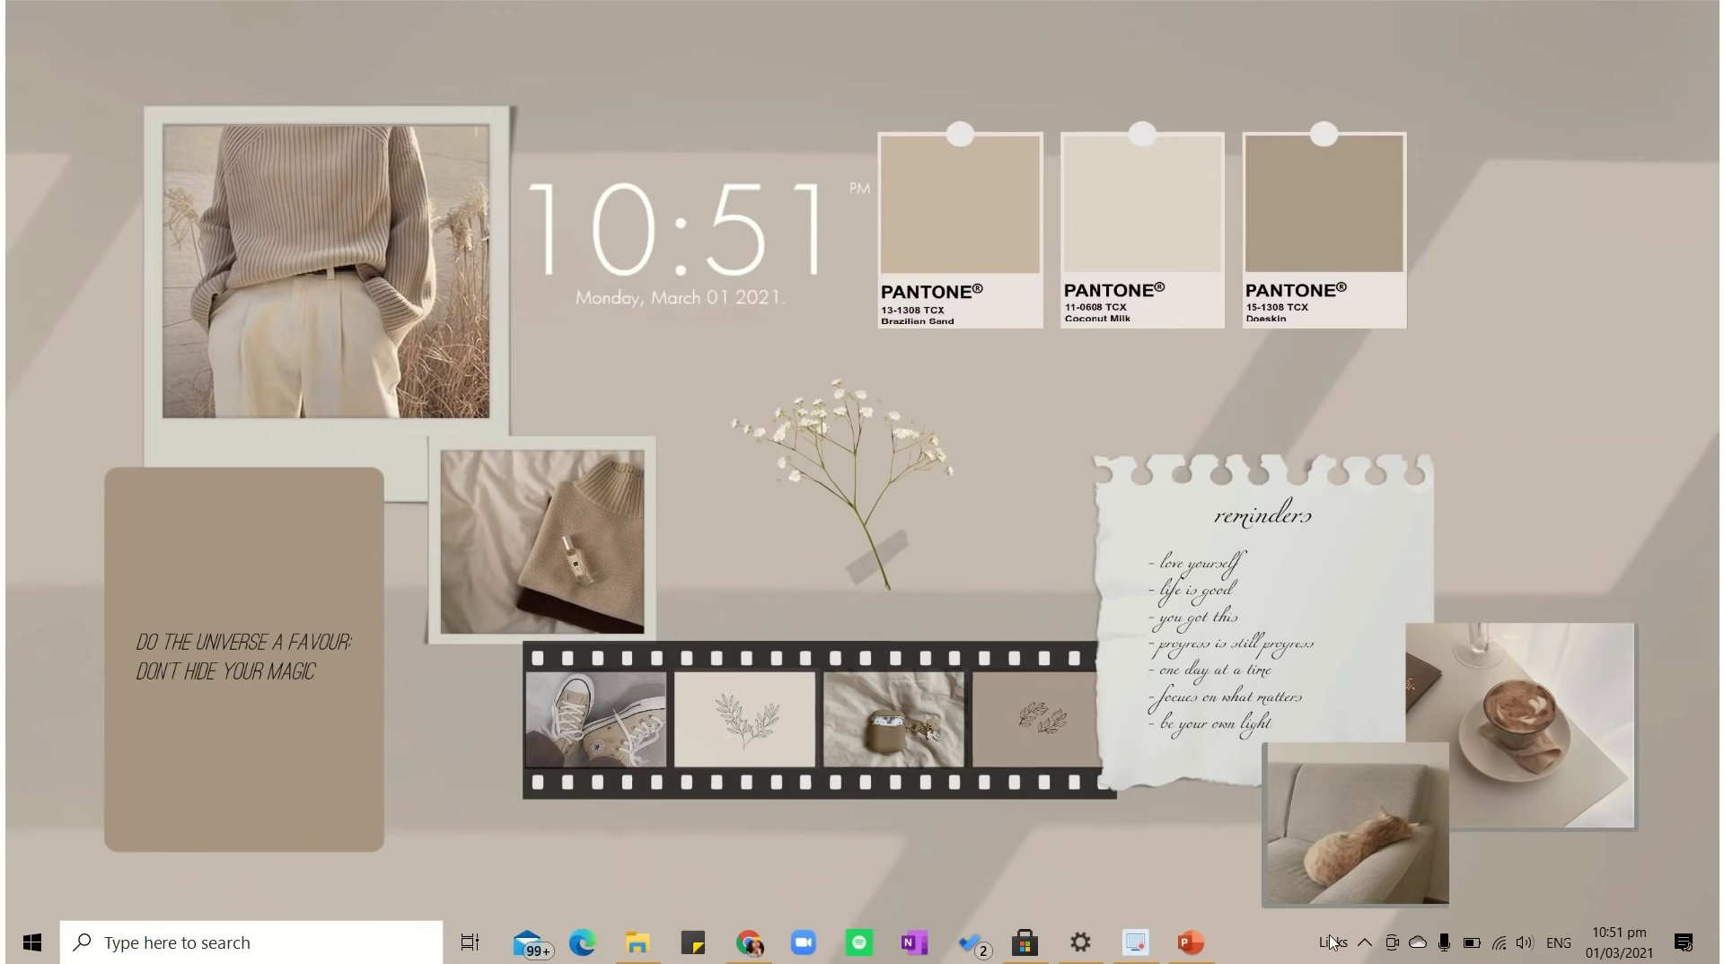
- Unlock the taskbar and move the Links toolbar ahead of the app icons, beside Task View
right_click(1299, 959)
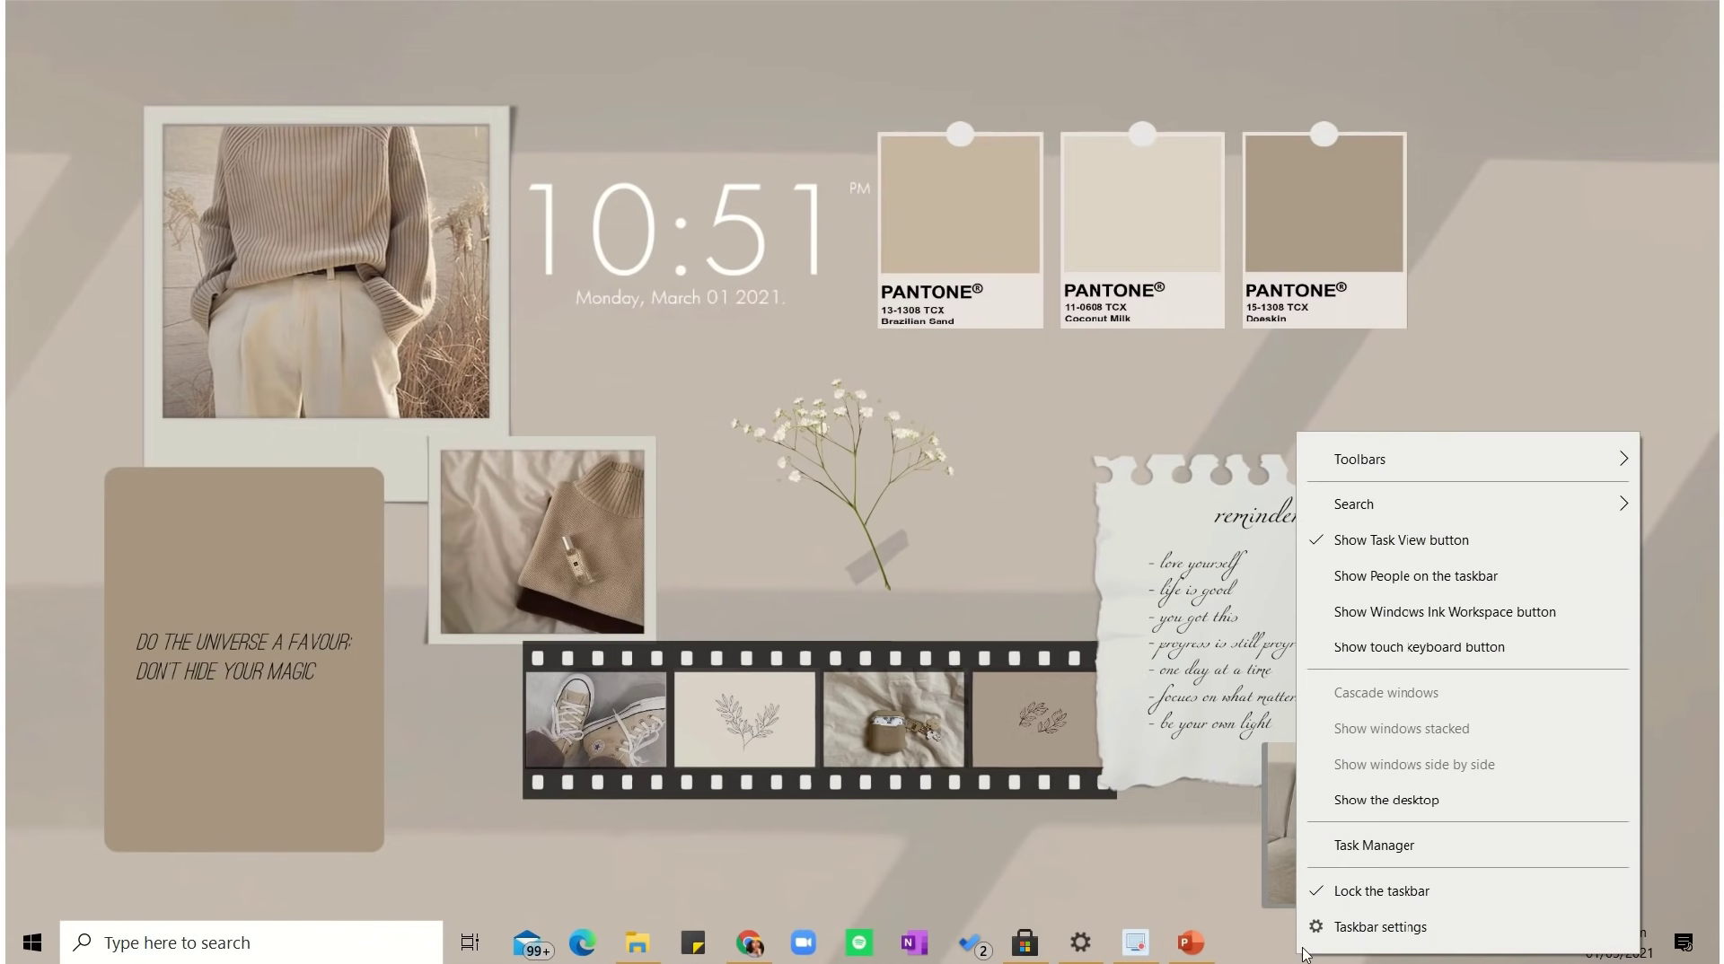
click(1359, 894)
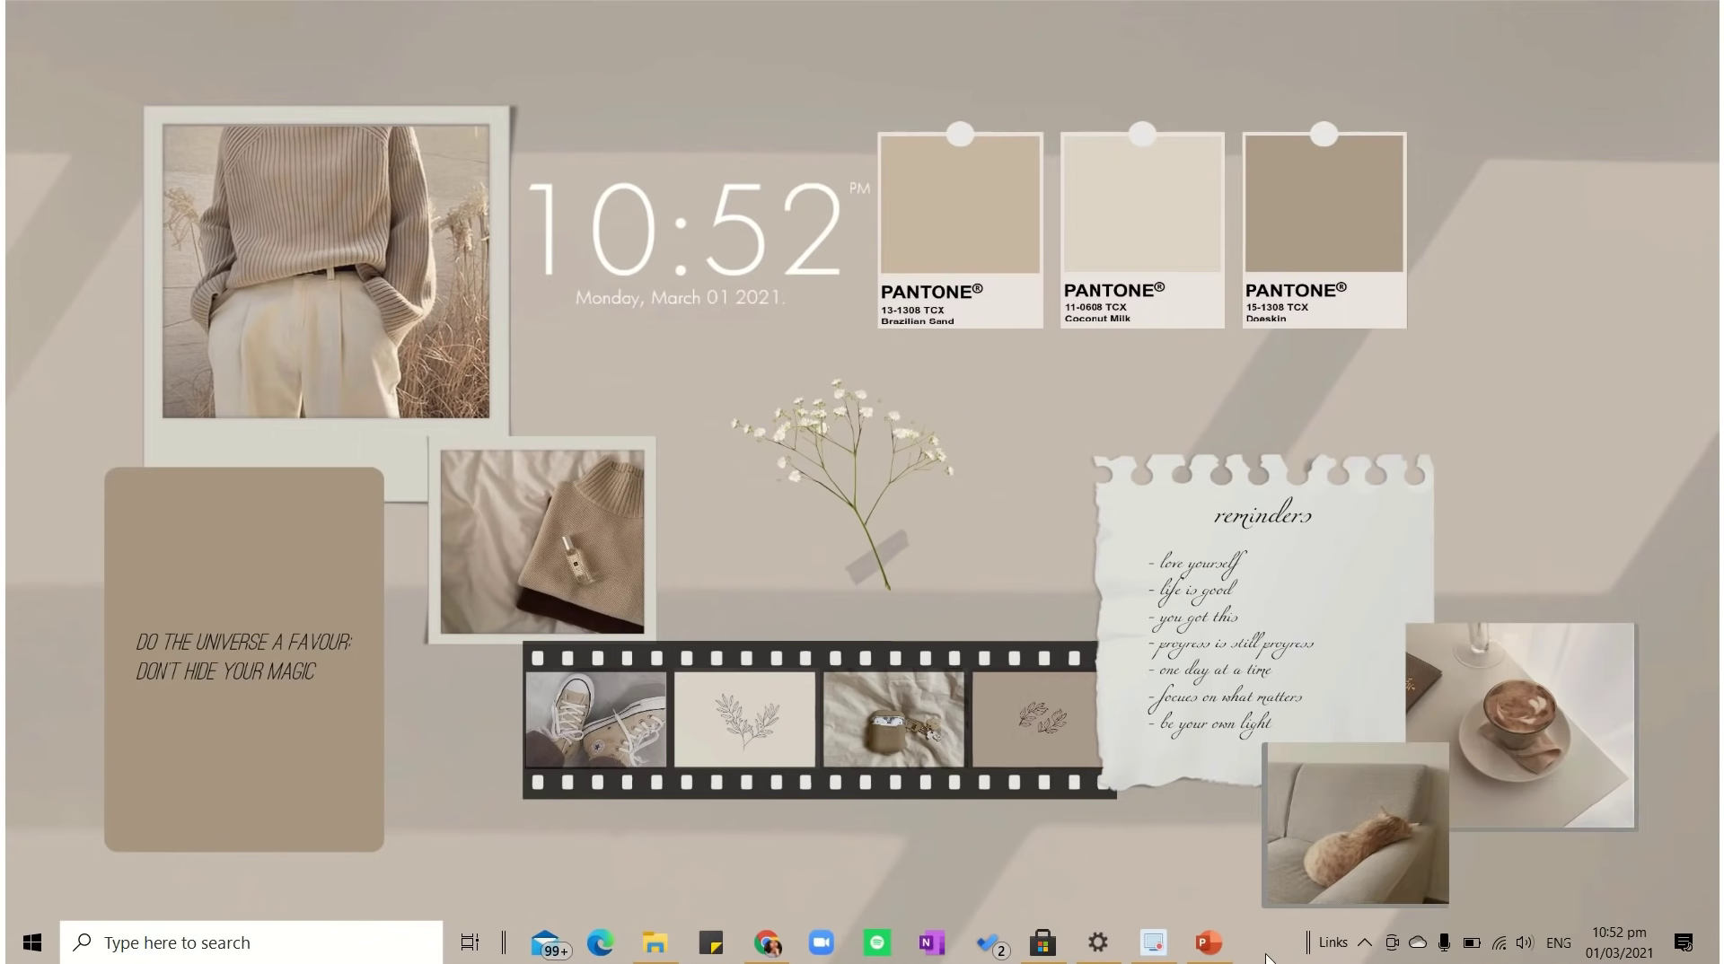
drag(1295, 941, 422, 943)
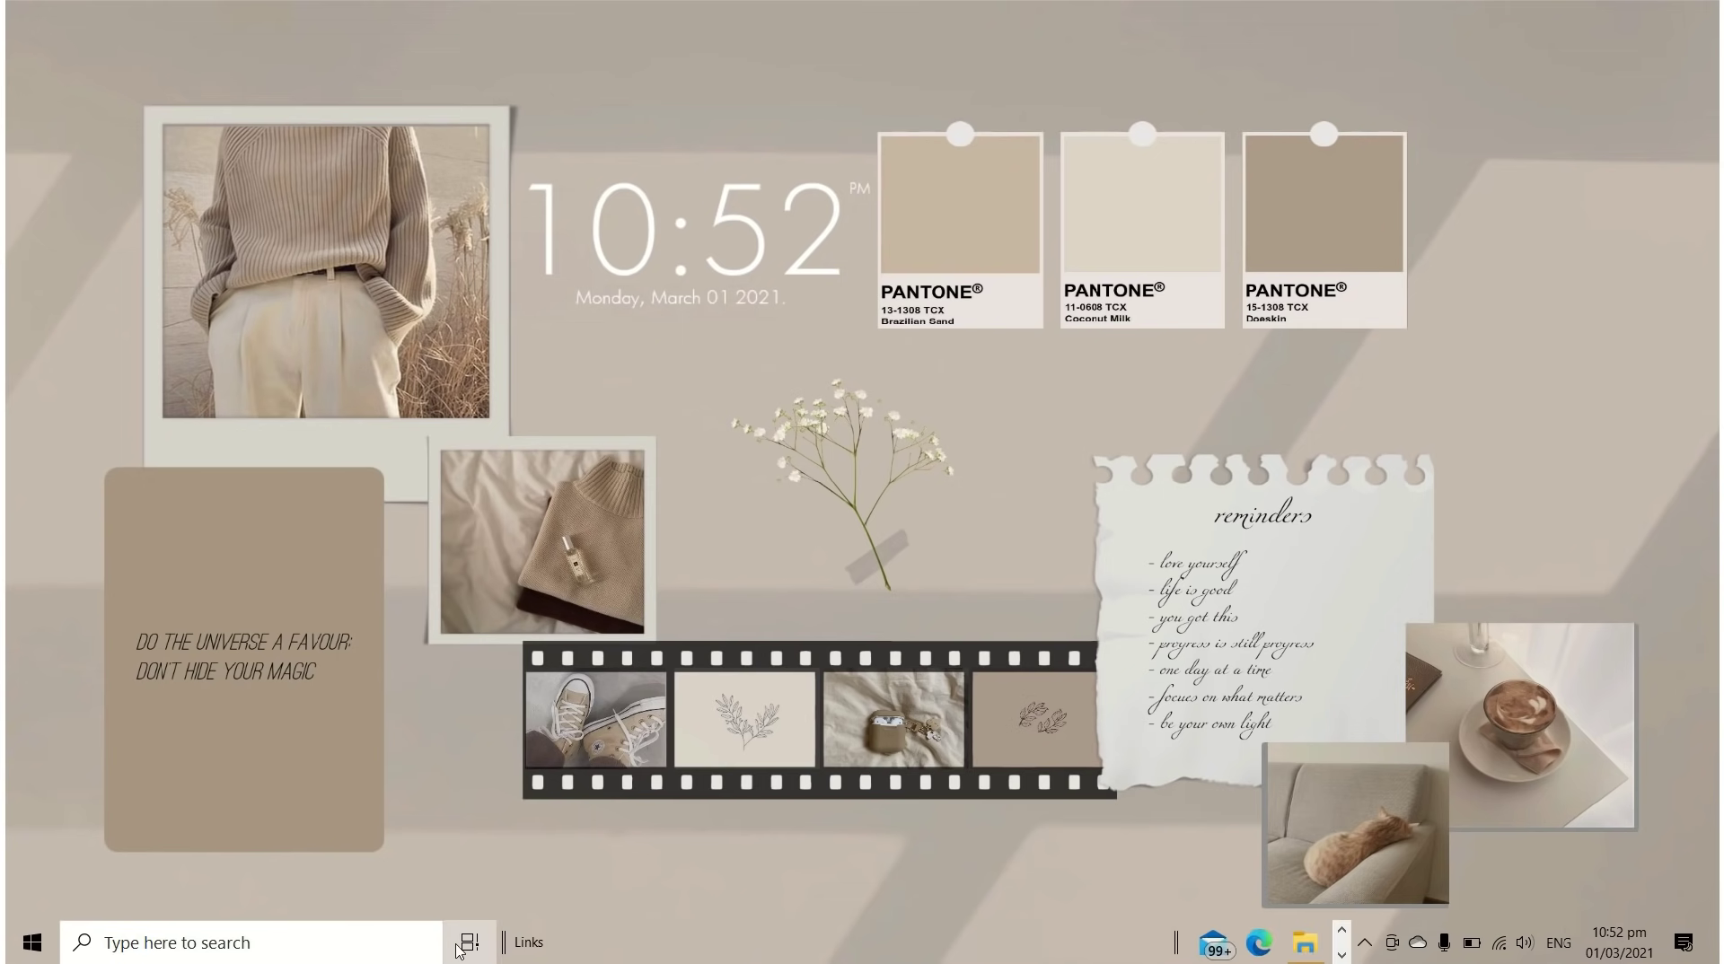
drag(1183, 942, 568, 949)
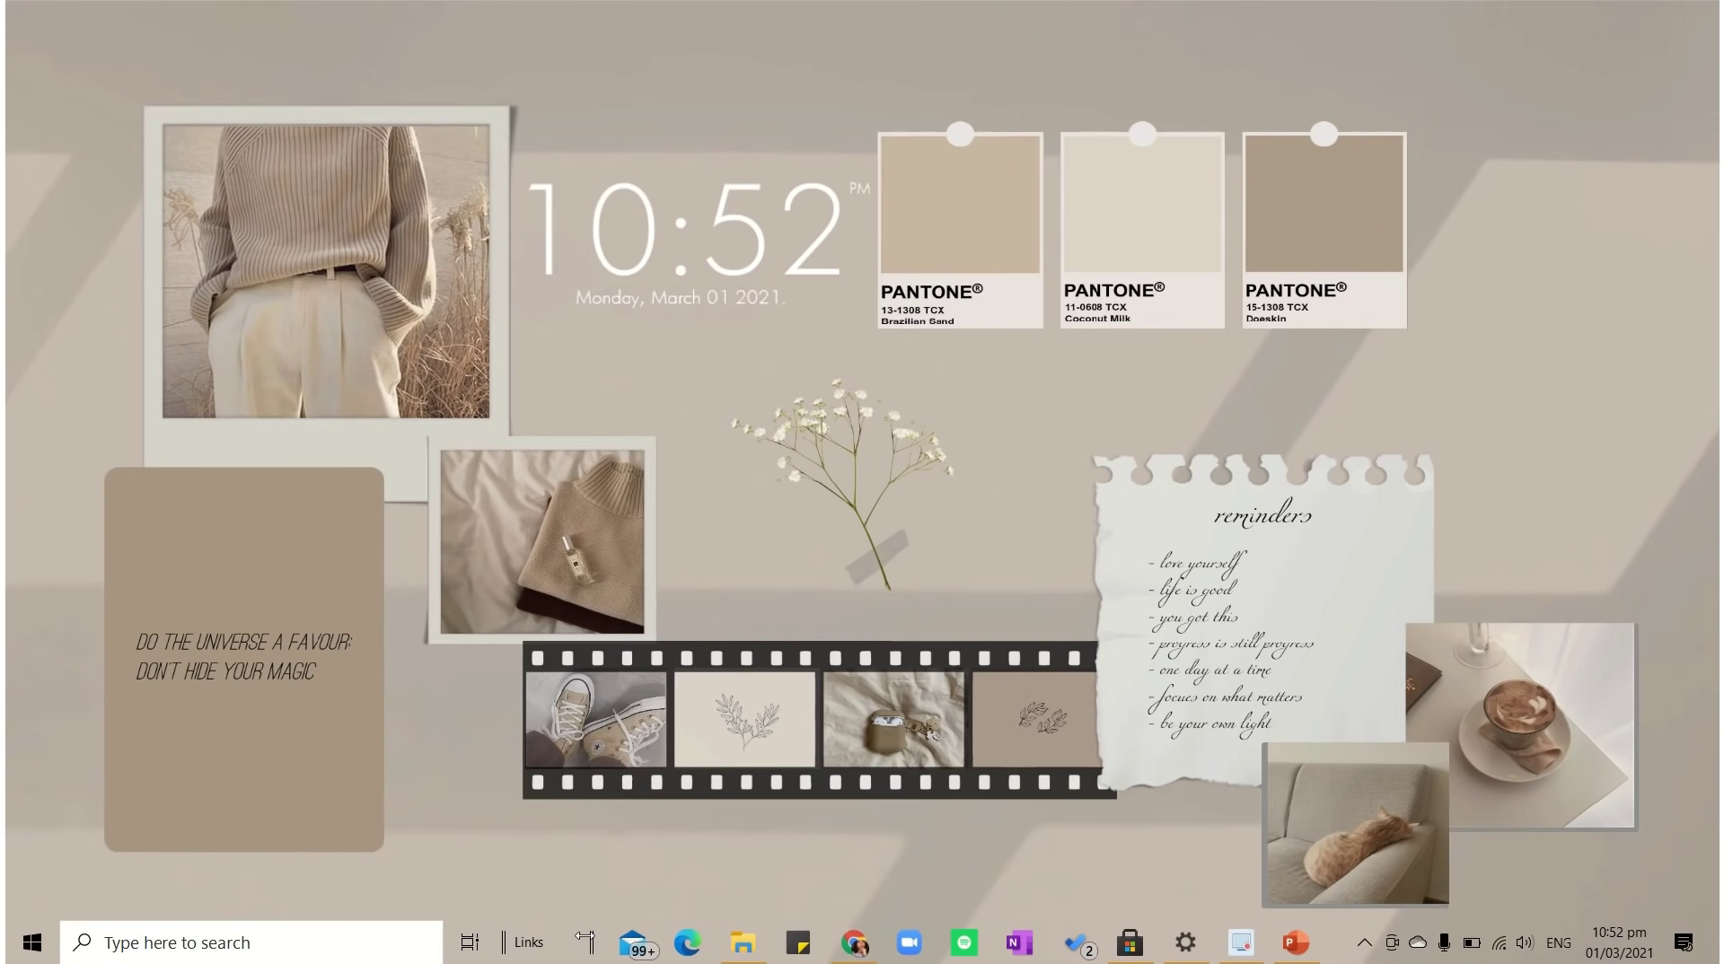
- Try small taskbar buttons with the app icons shifted toward the centre, and restore the regular button size
right_click(345, 943)
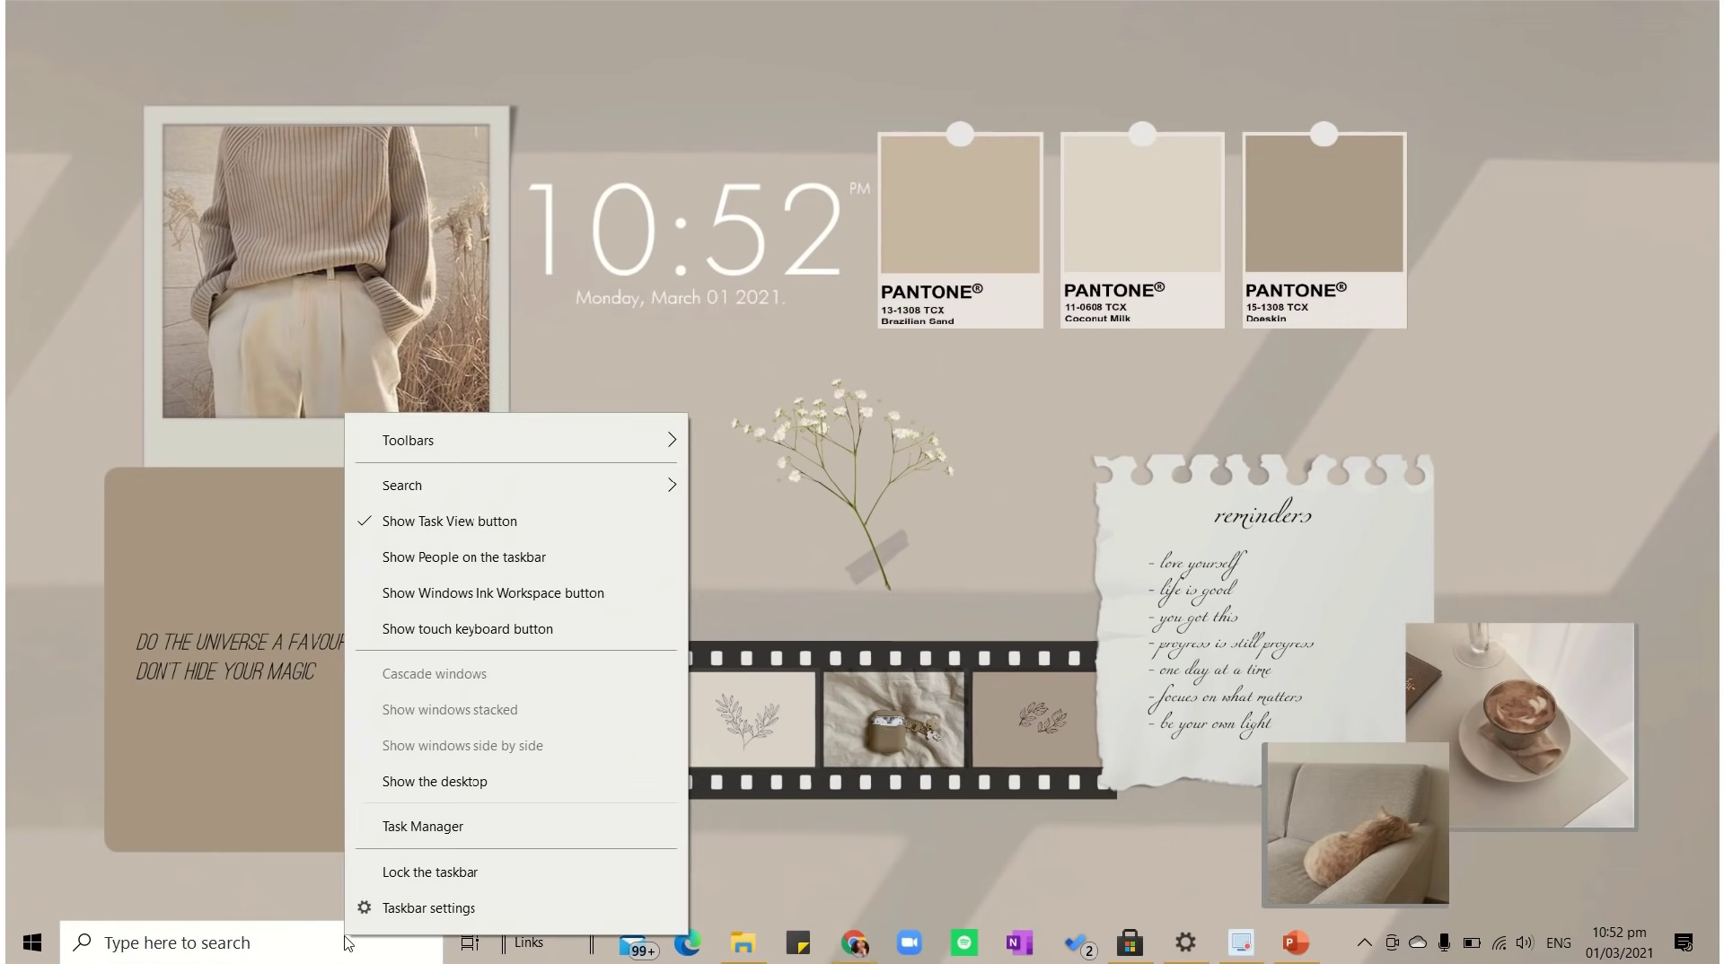
click(457, 910)
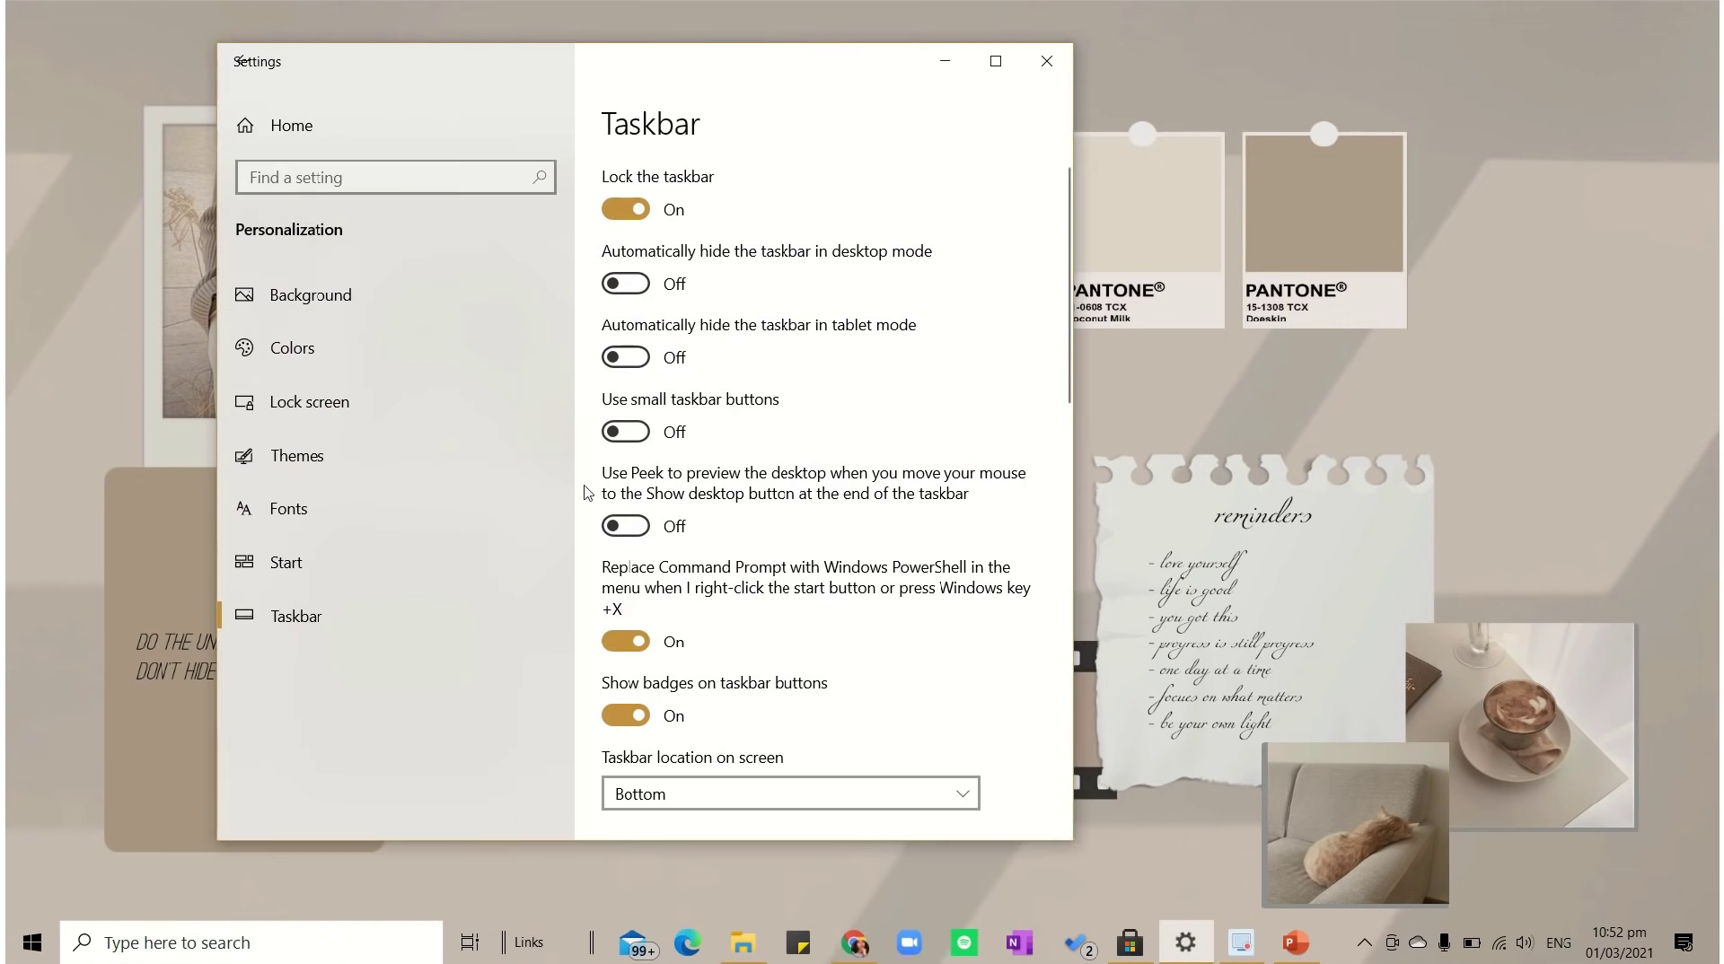
click(628, 431)
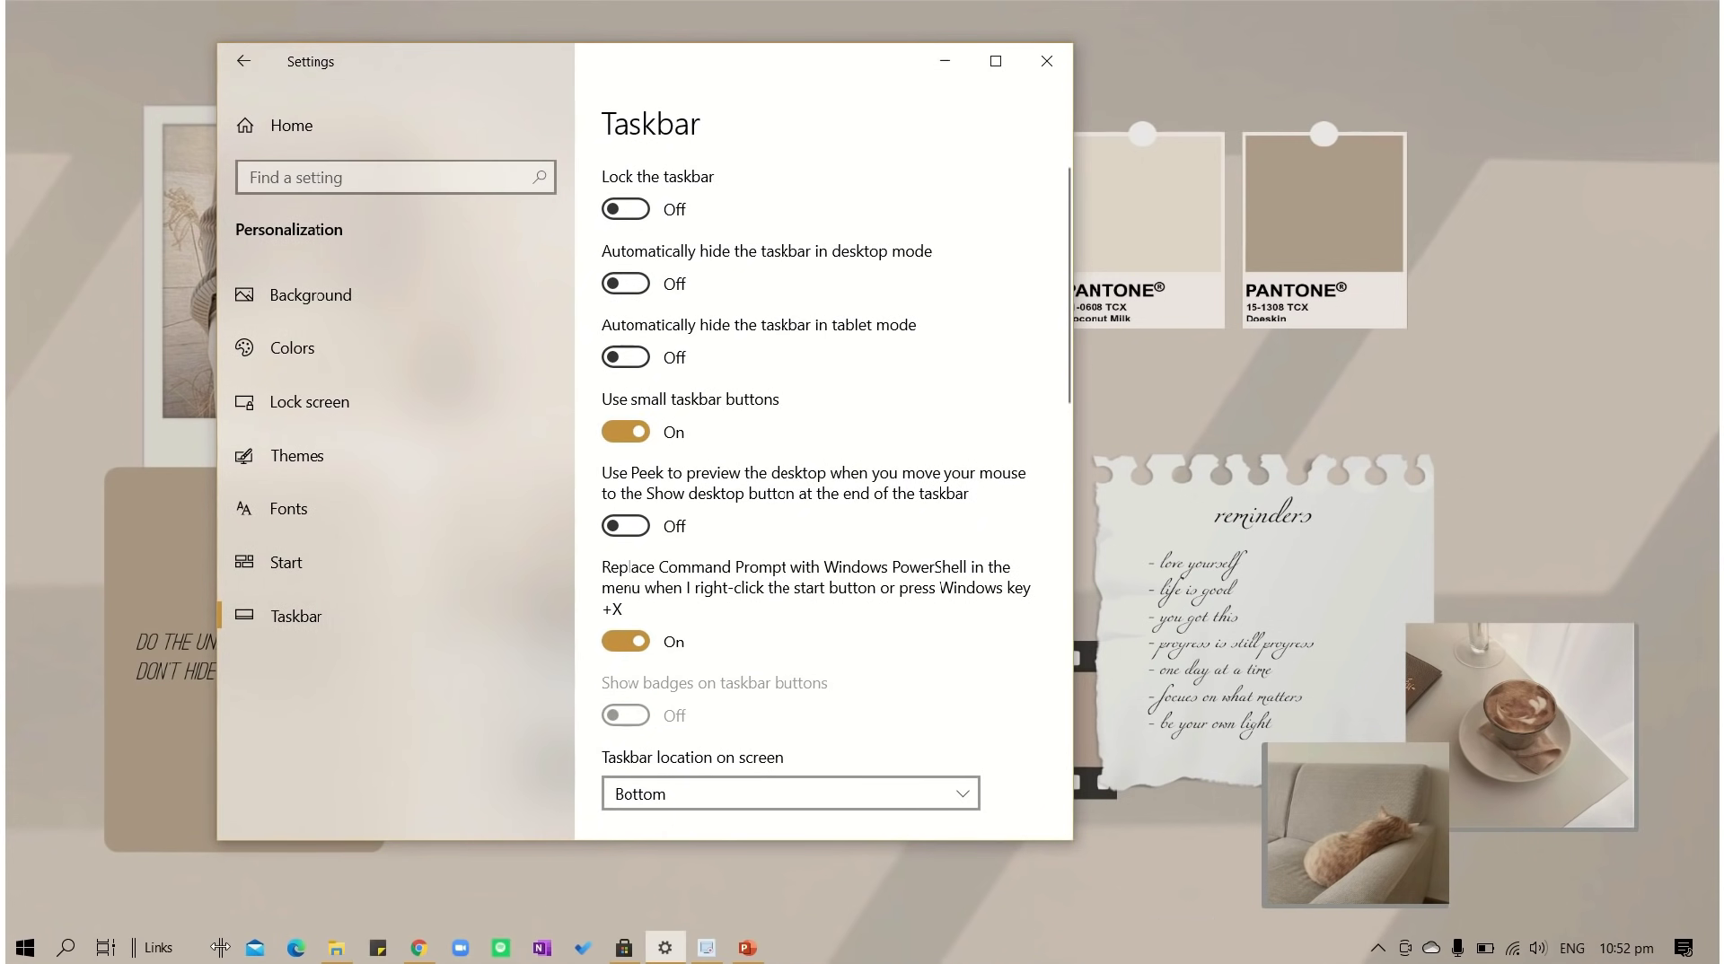
drag(220, 947, 594, 947)
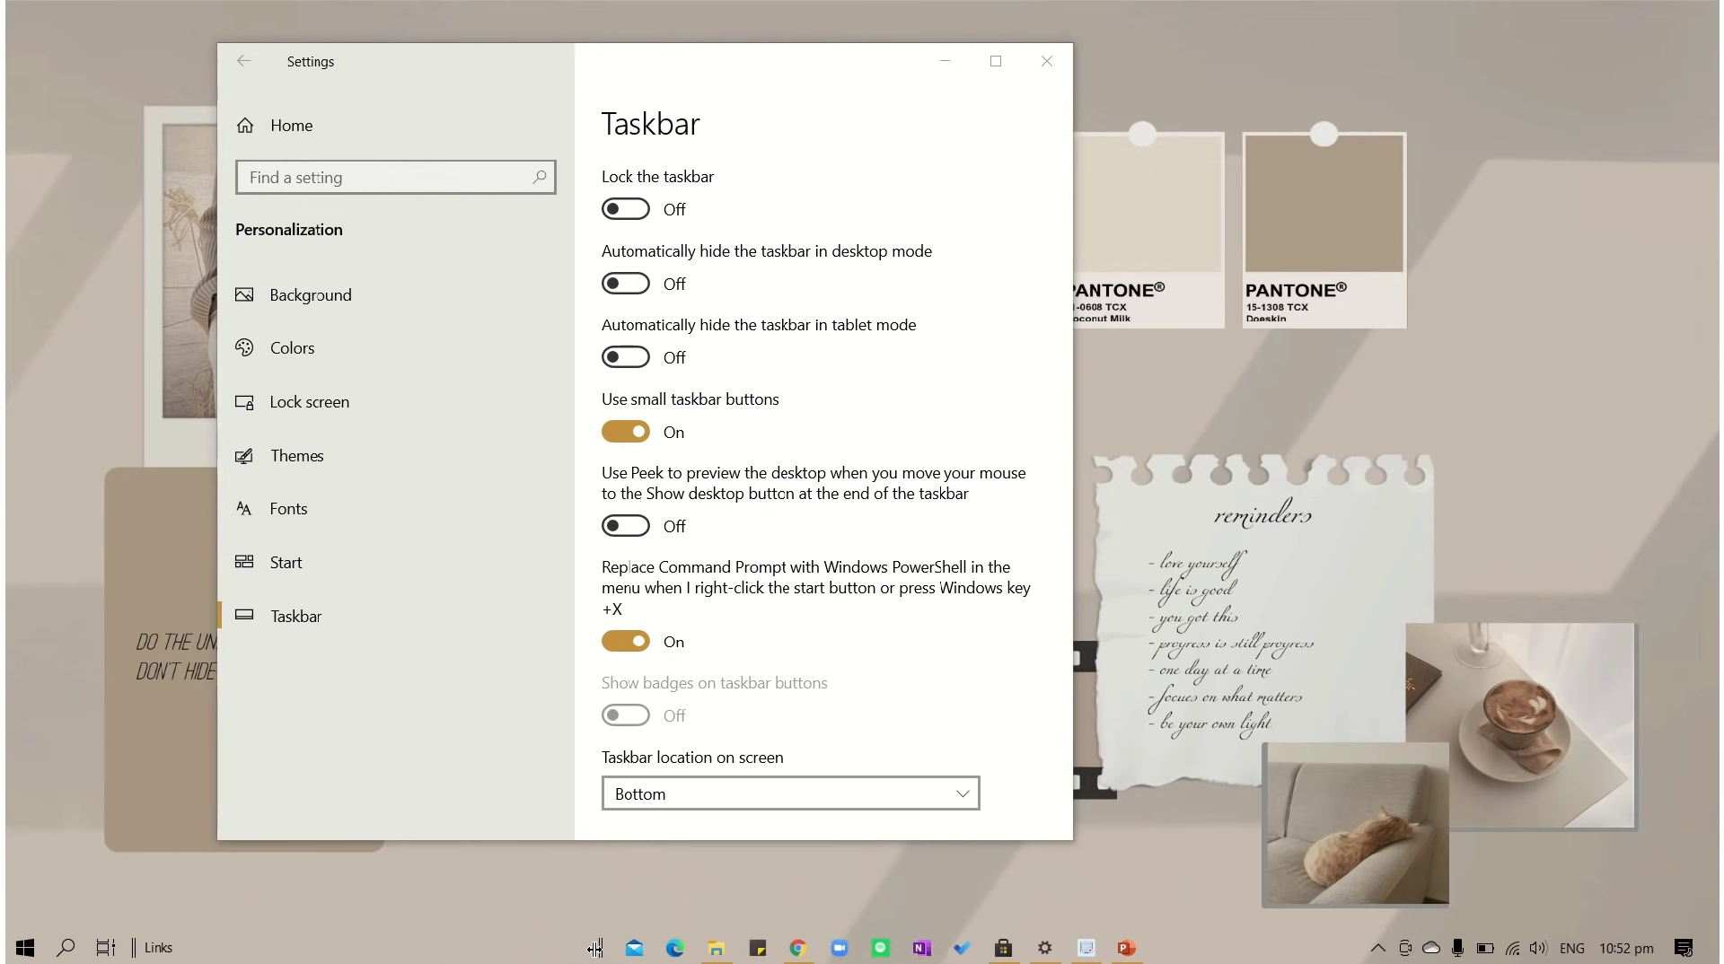
click(628, 432)
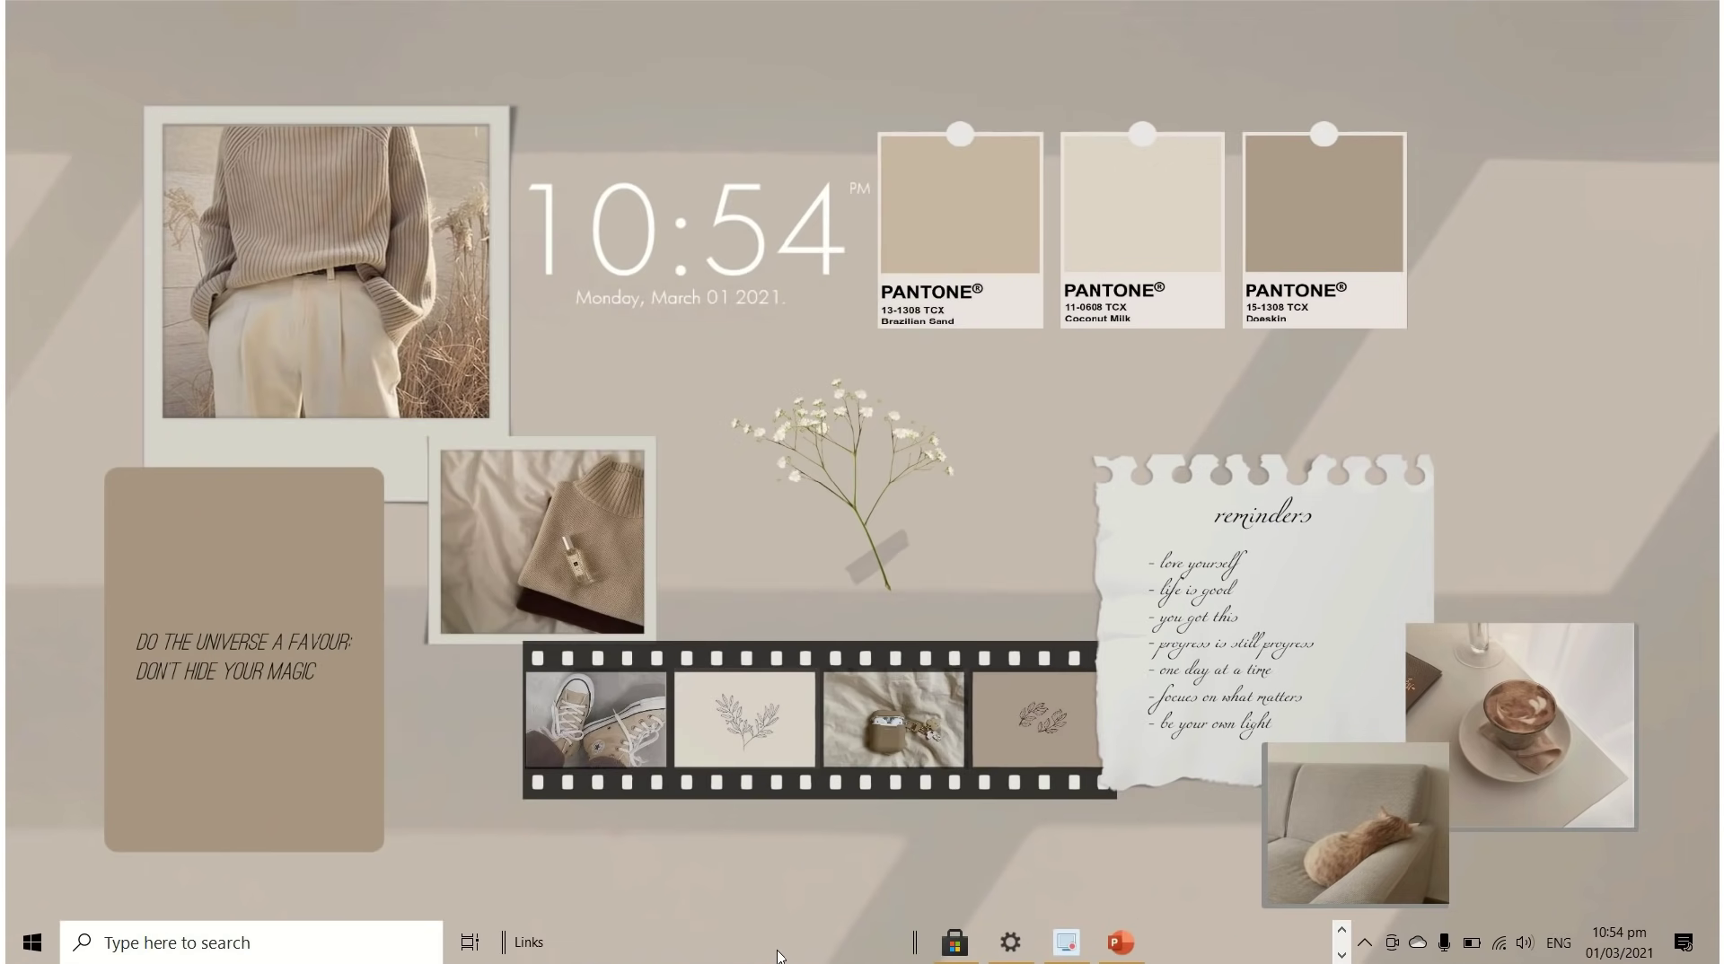
- Replace the taskbar's search box with the search icon and reposition the app icons toward the centre
right_click(778, 955)
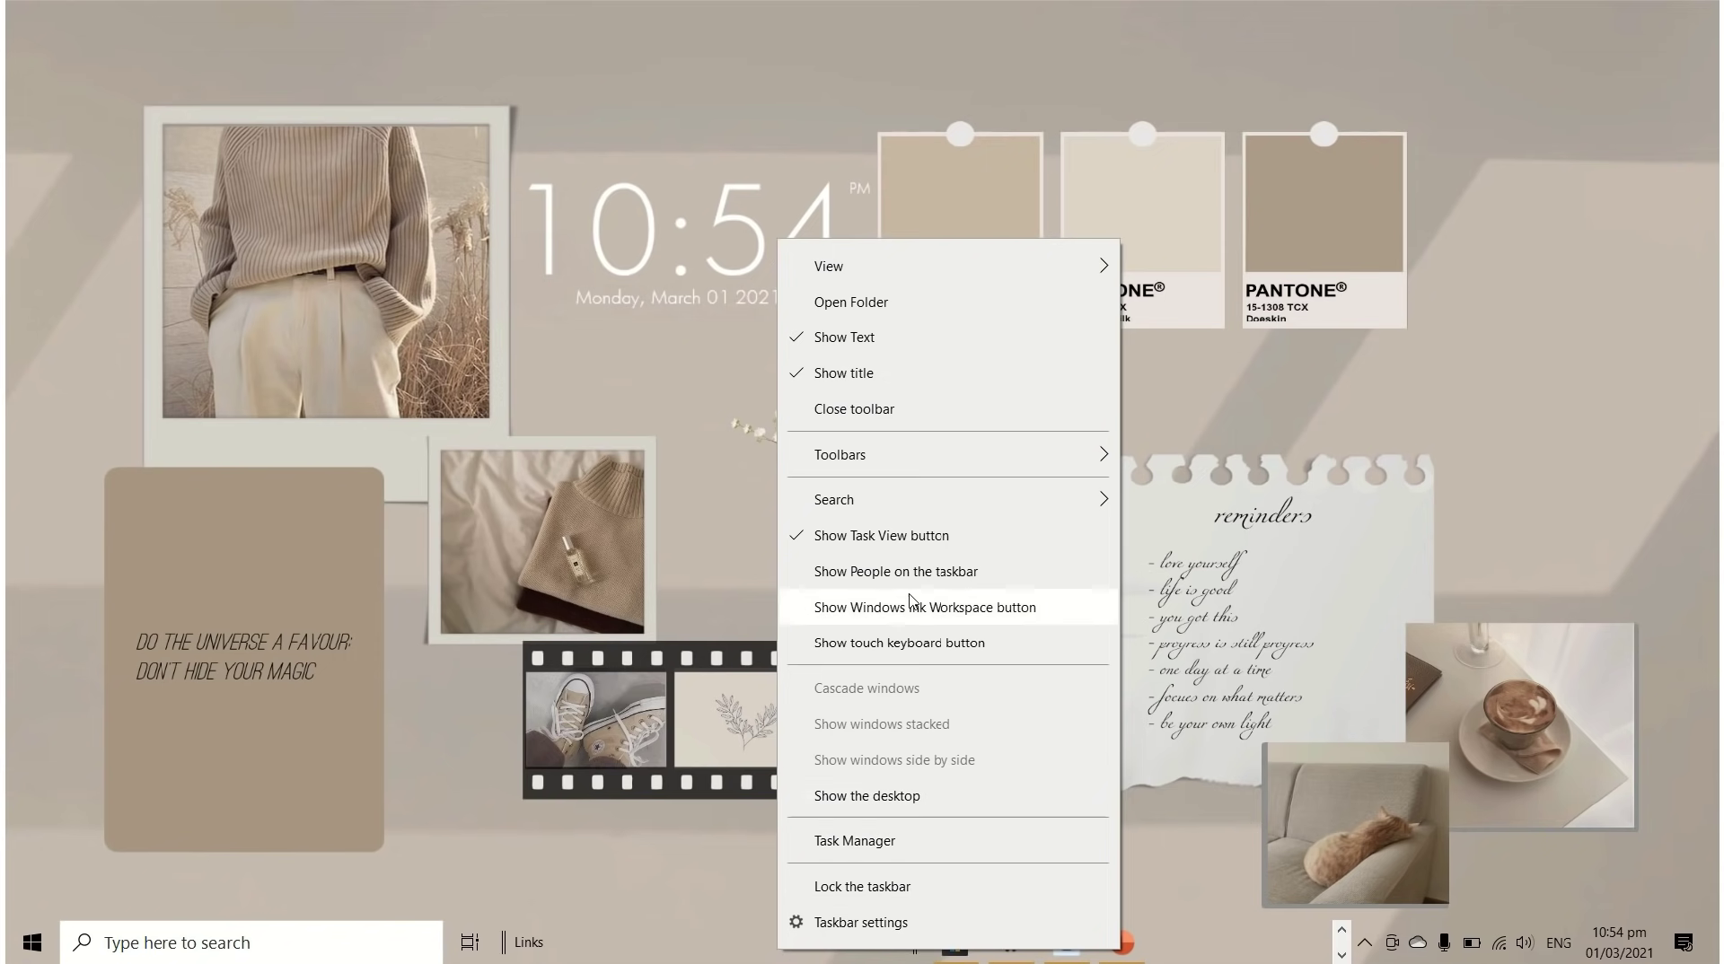
mouse_move(965, 518)
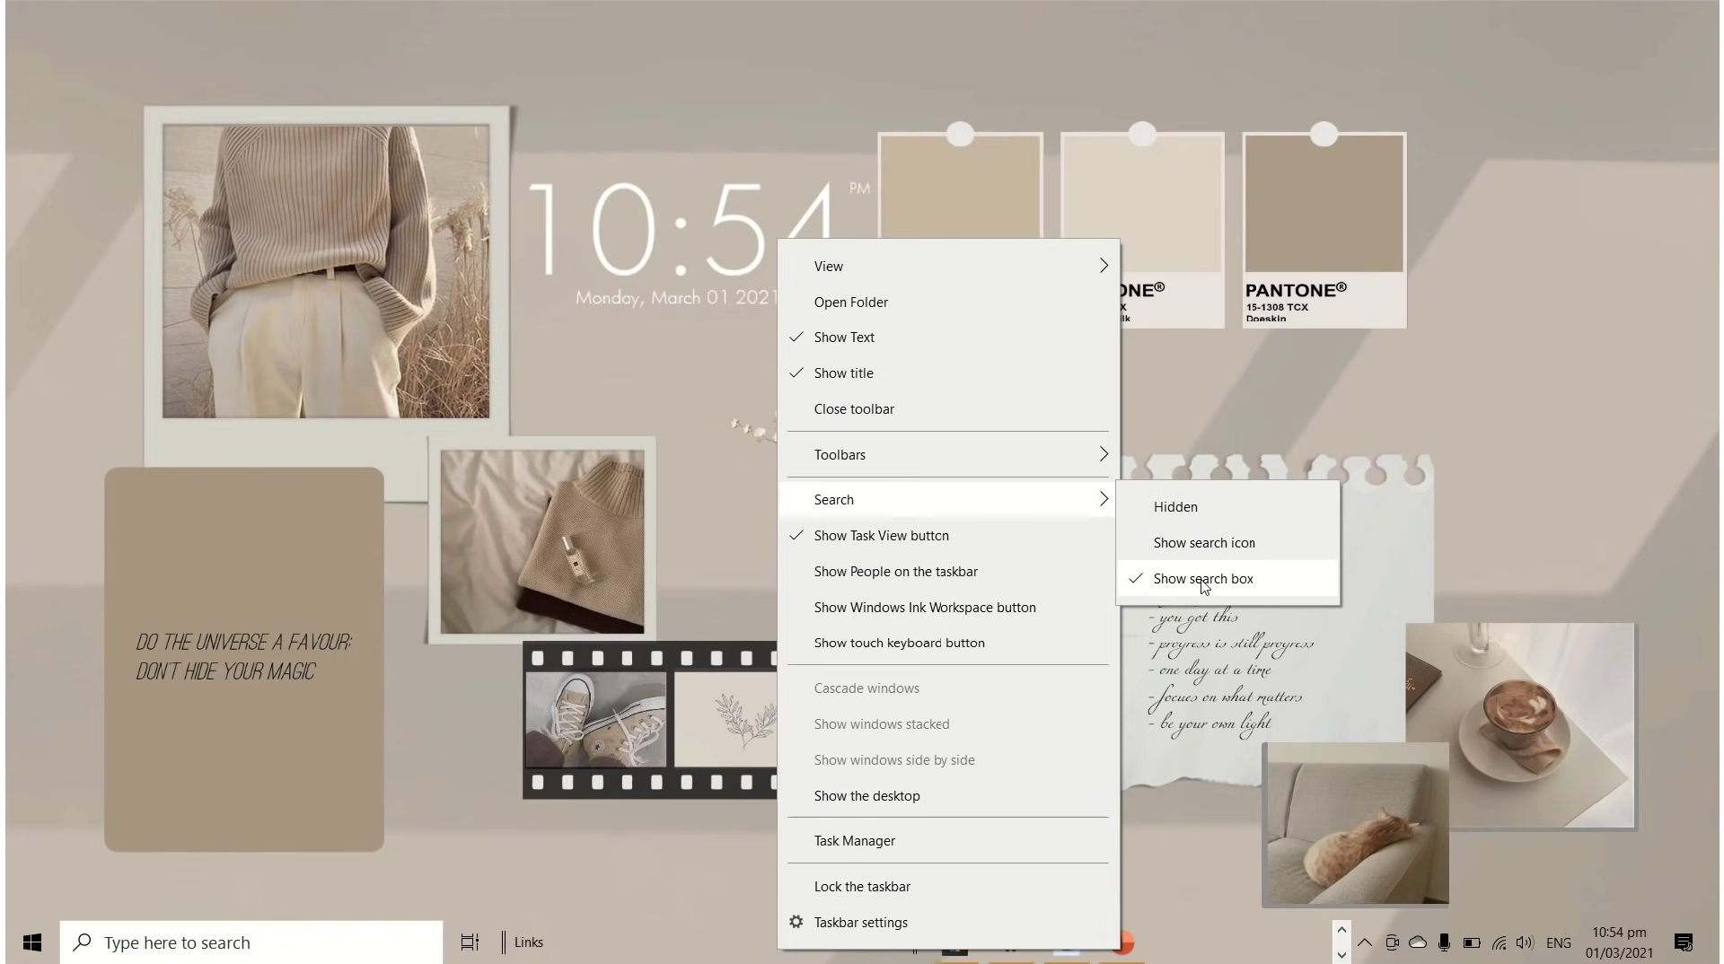
click(1201, 544)
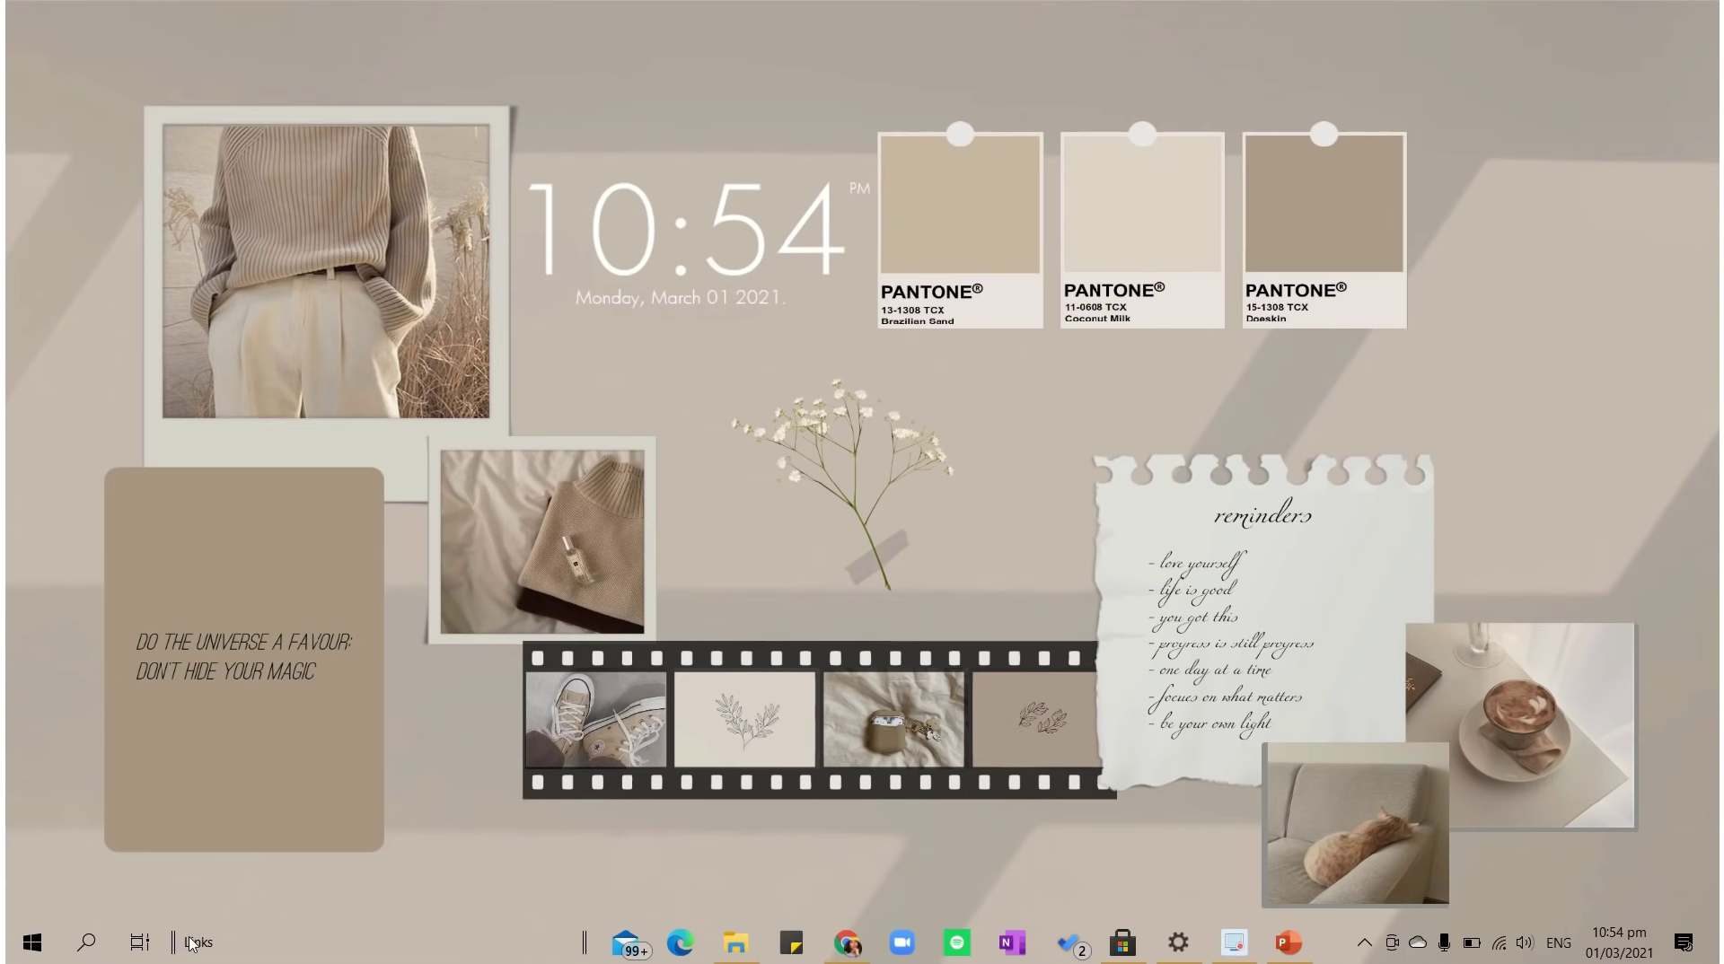
drag(572, 957, 485, 952)
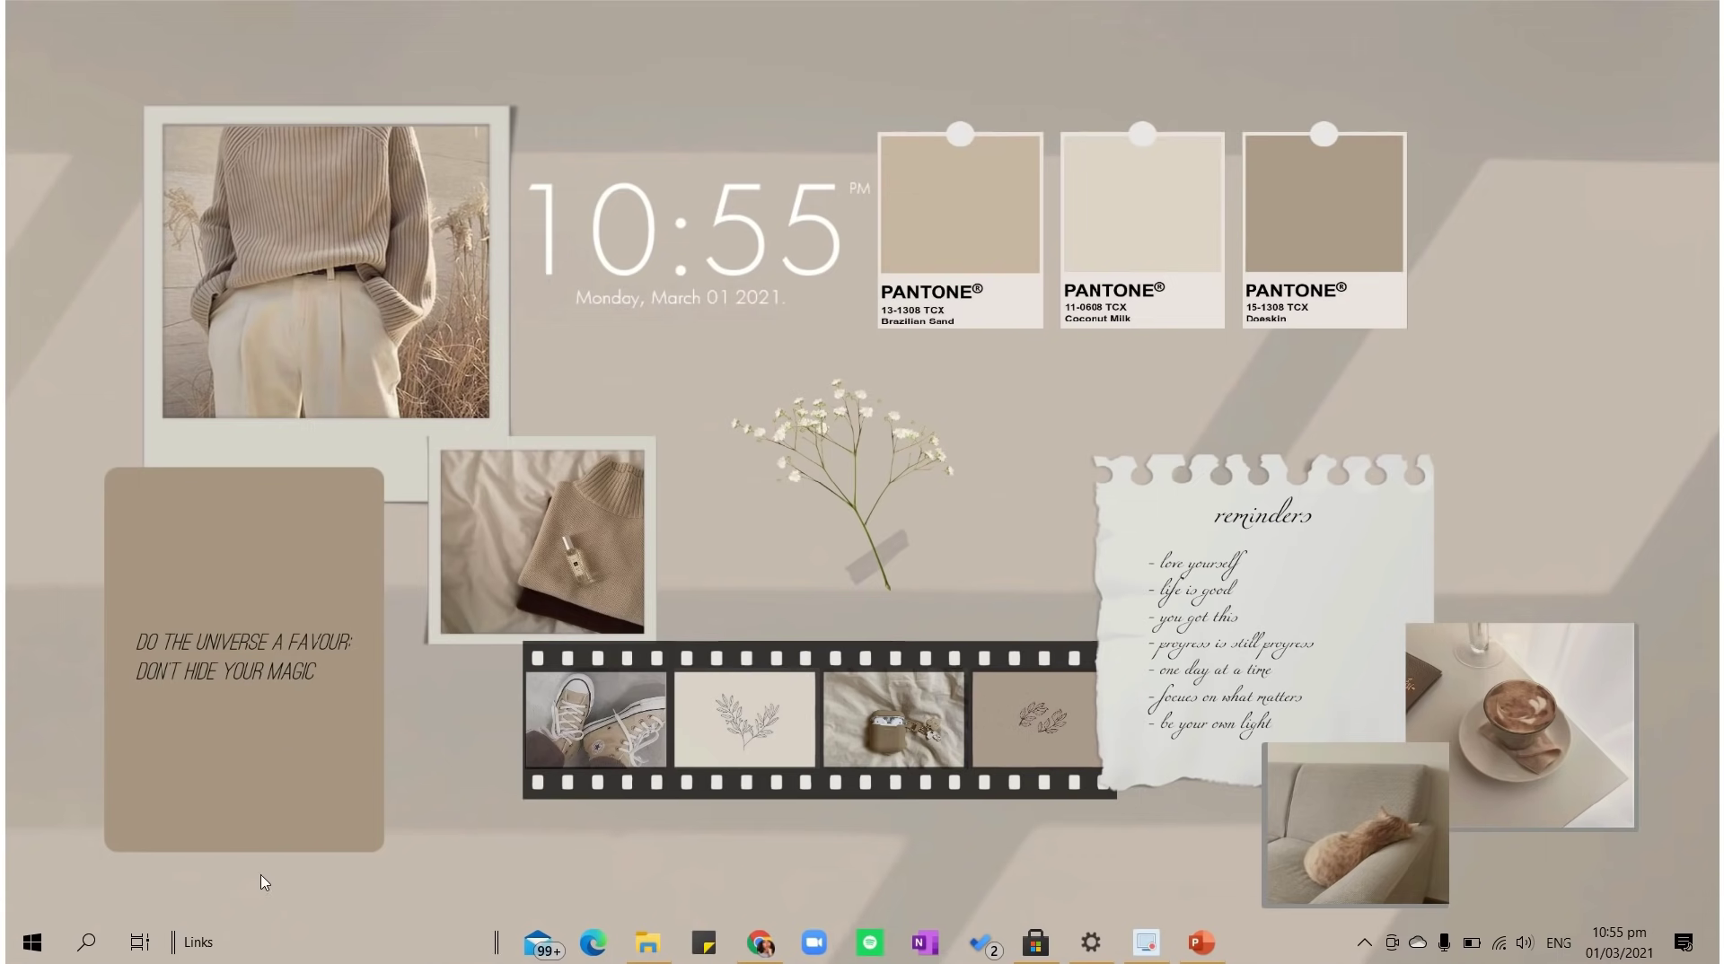
- Hide the Links toolbar's title and readjust the position of the app icons on the taskbar
right_click(249, 943)
click(332, 392)
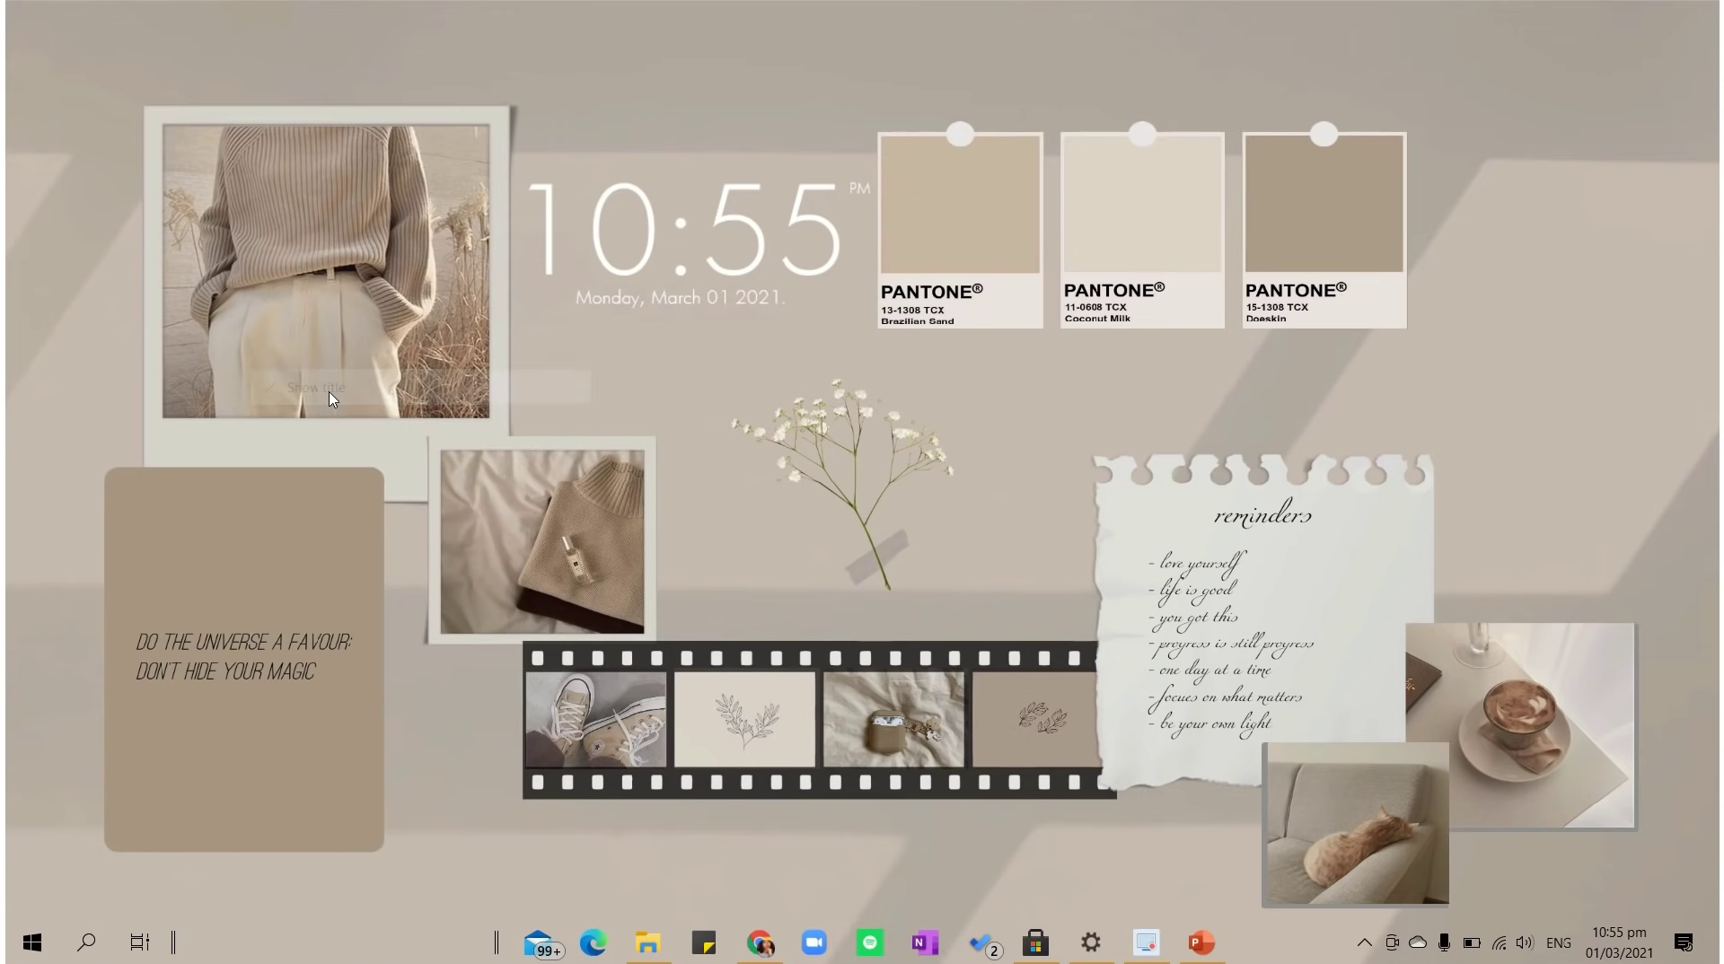
right_click(414, 962)
click(495, 940)
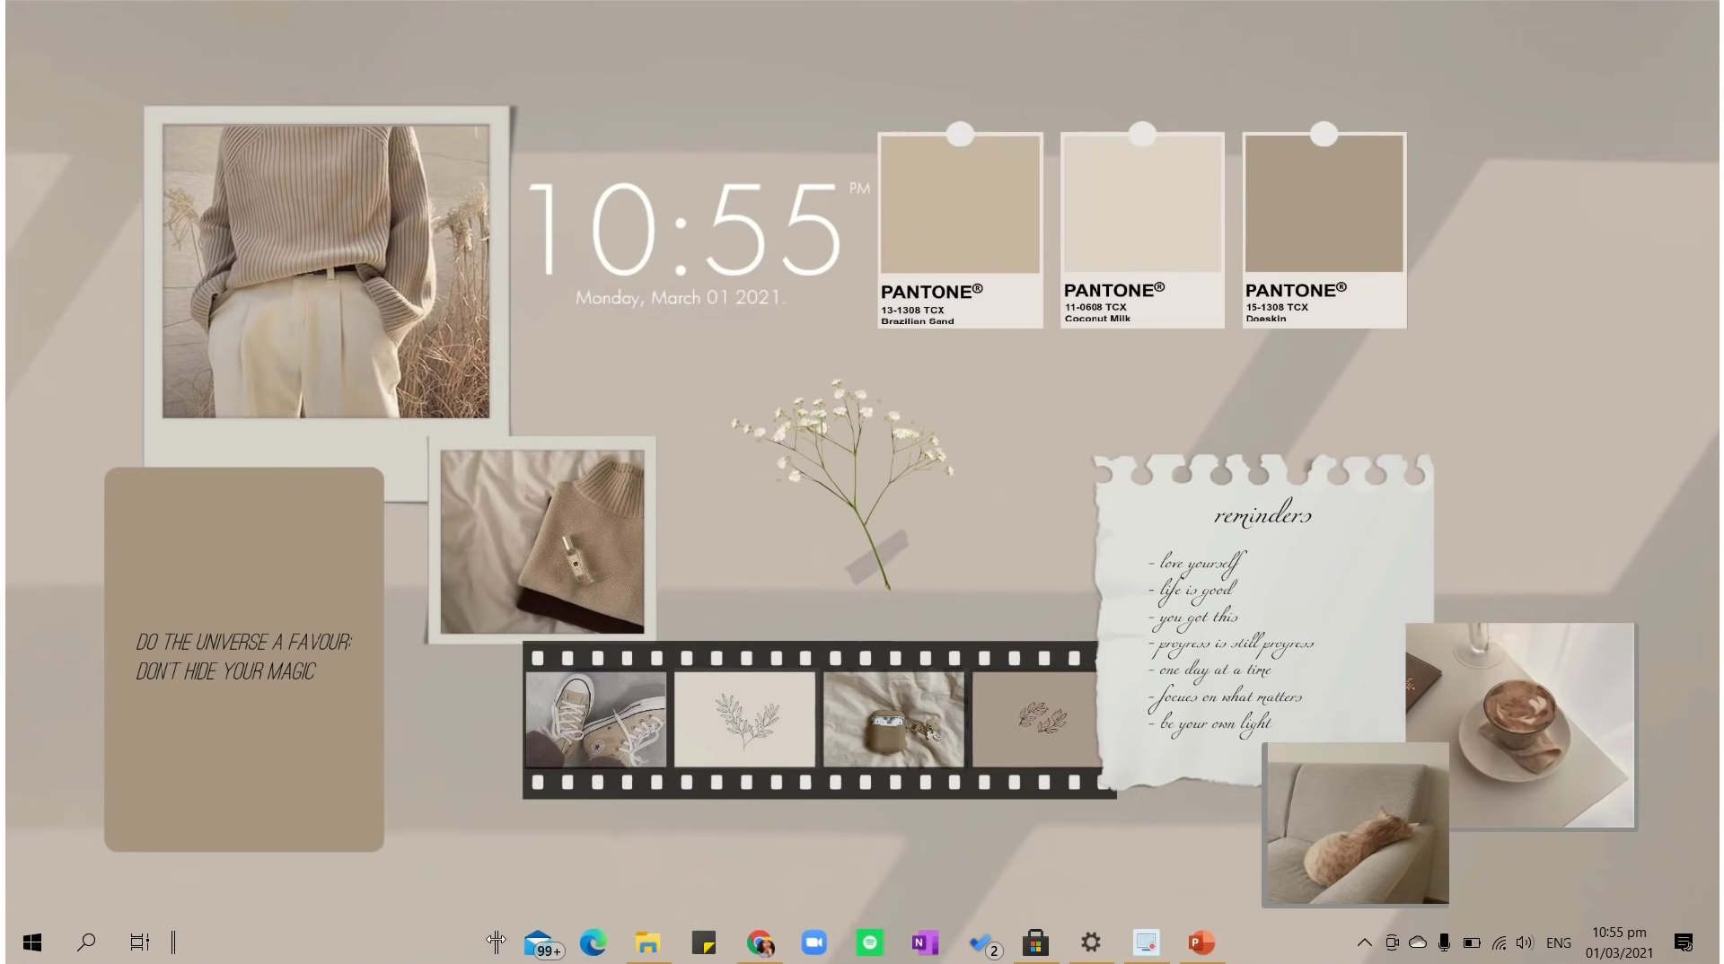
drag(494, 941, 444, 953)
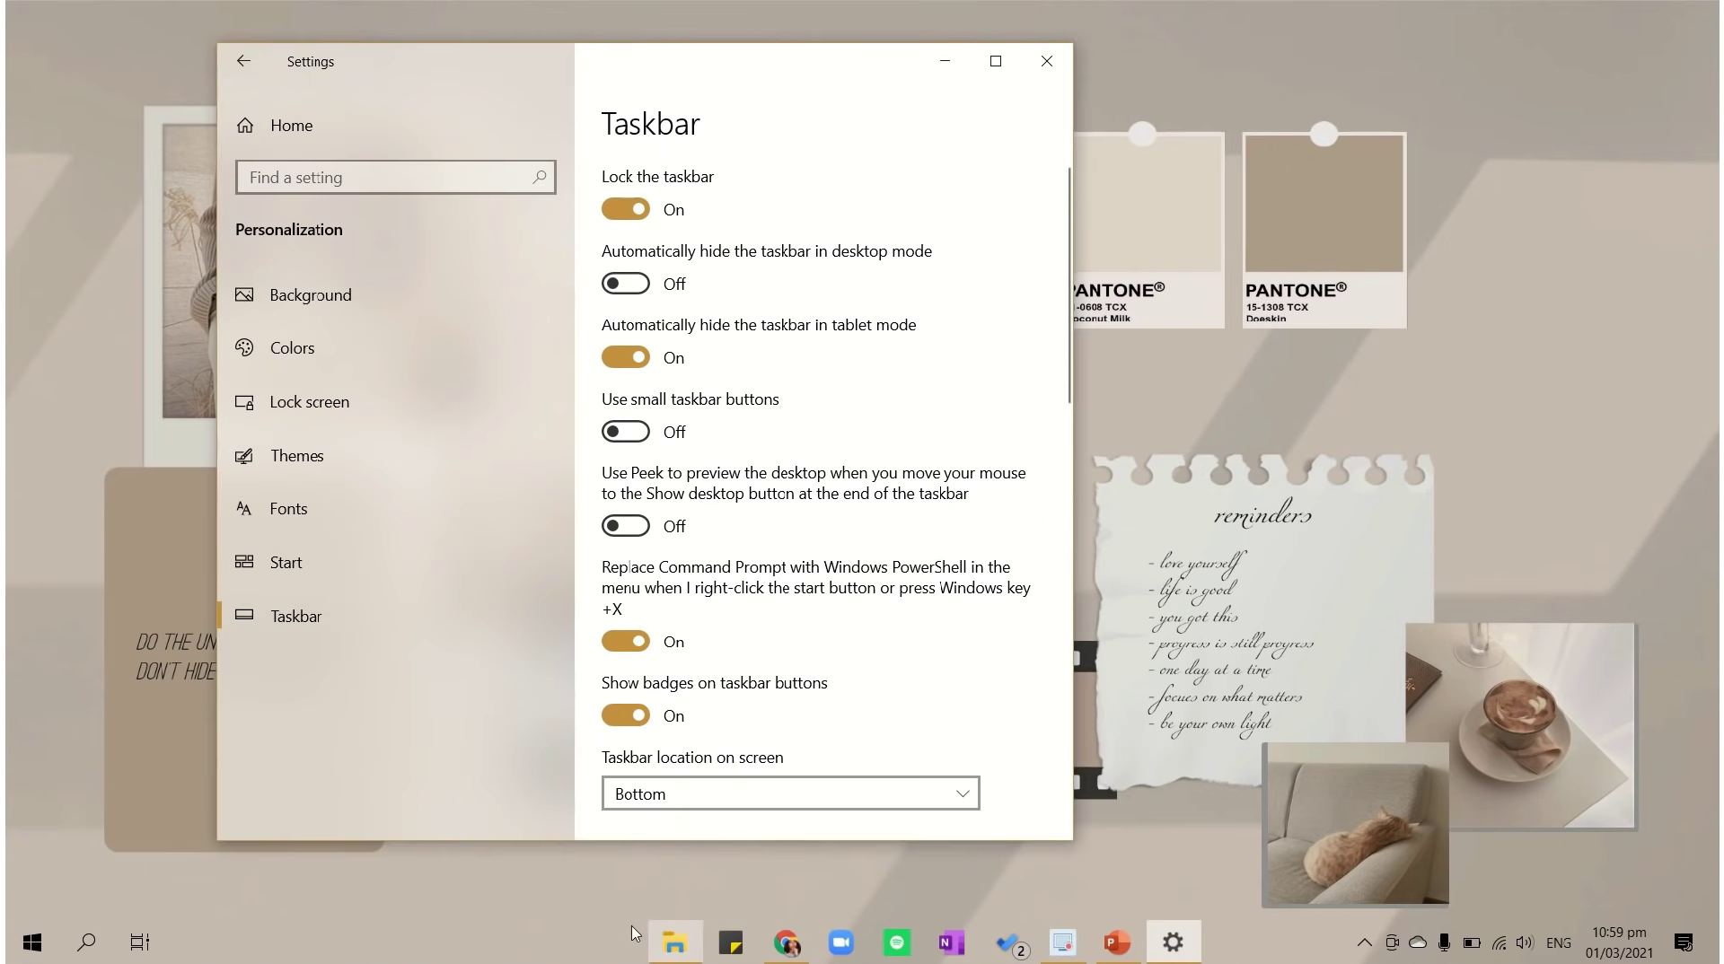
- Unlock the taskbar, shift the app icons closer to its centre, and lock it again
click(626, 207)
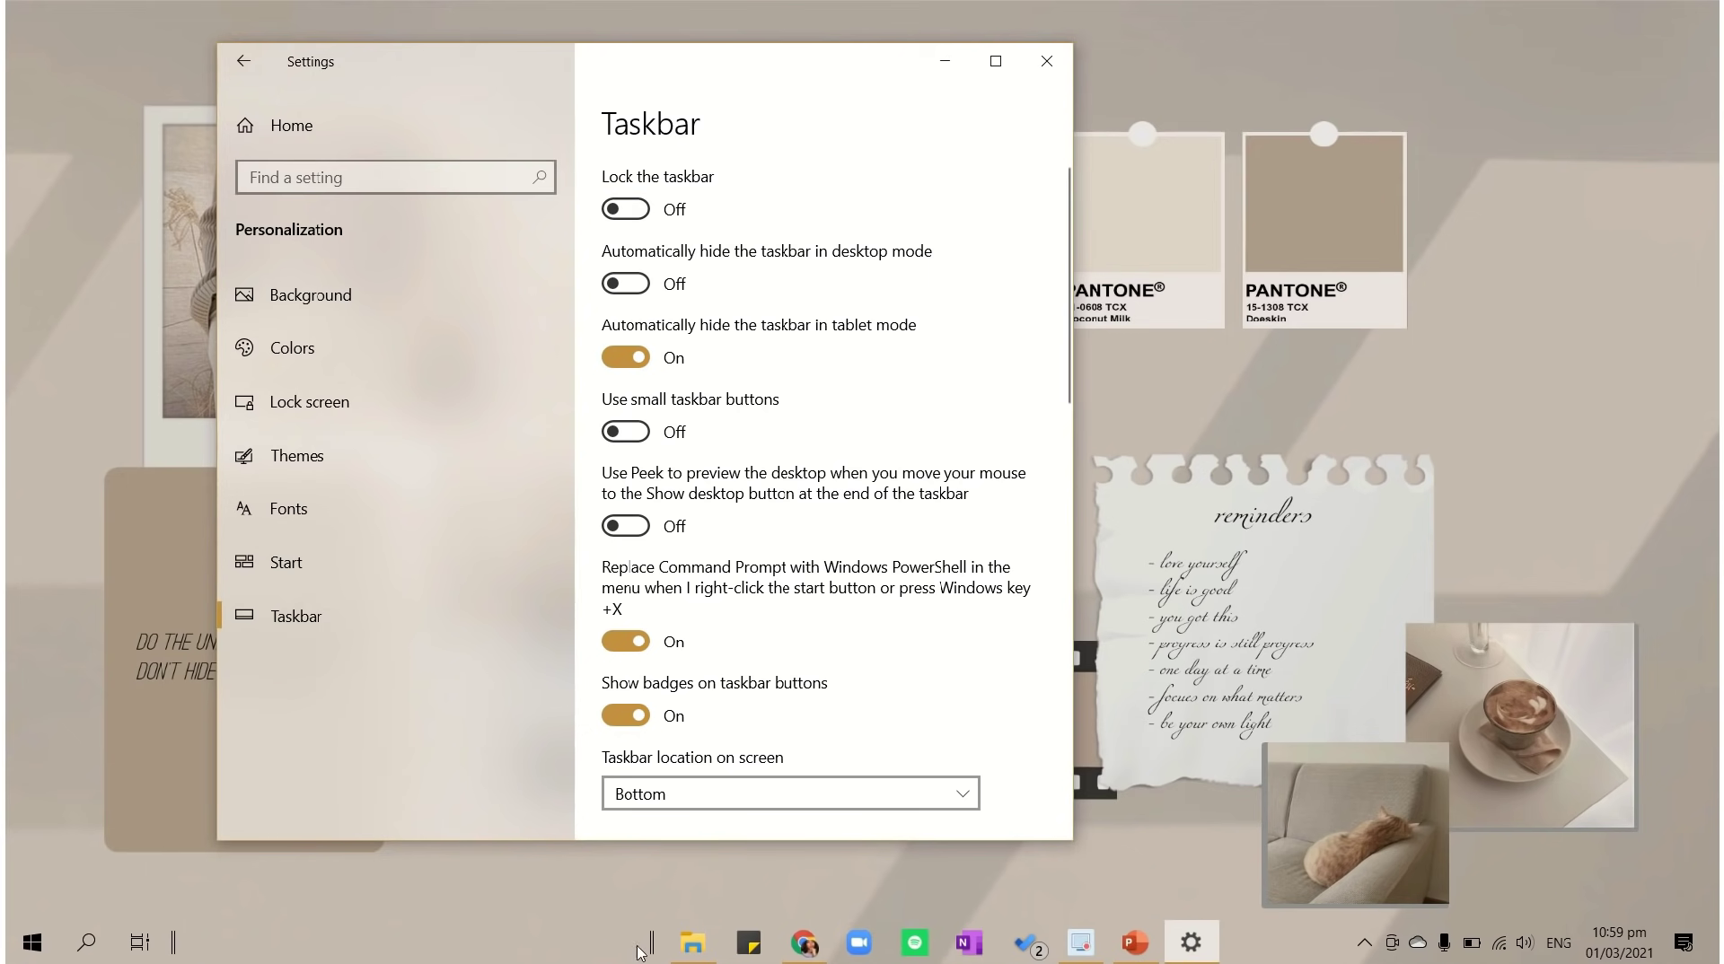
drag(648, 943, 547, 940)
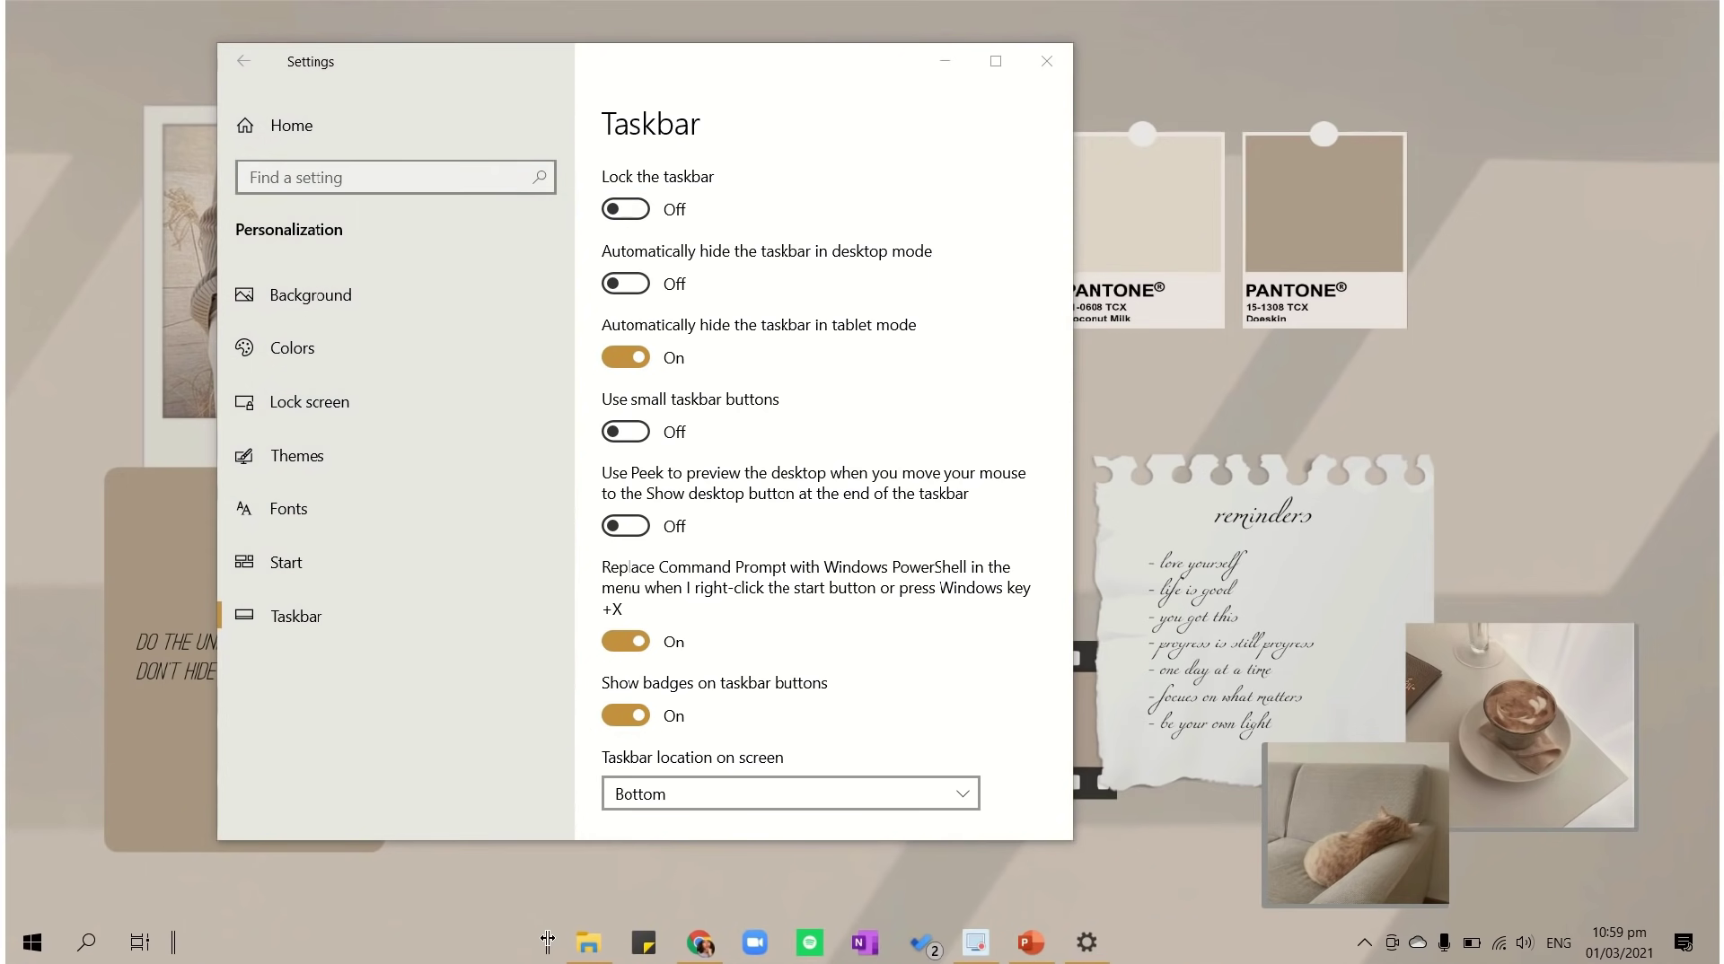
click(642, 213)
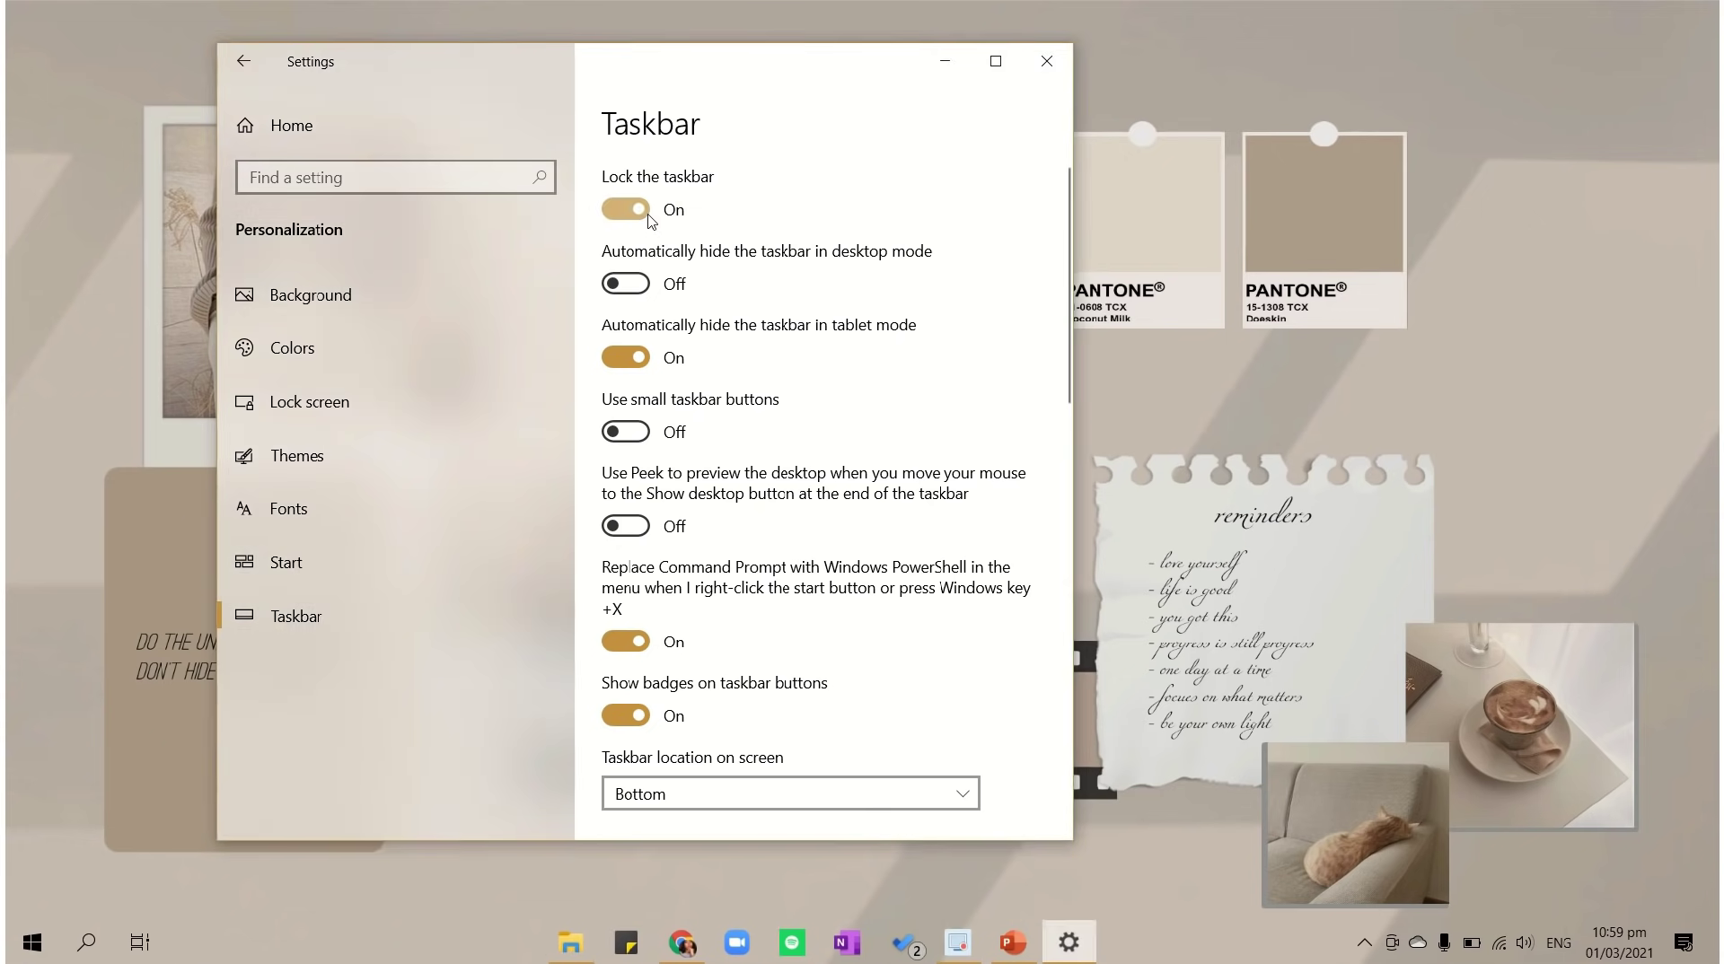
click(952, 72)
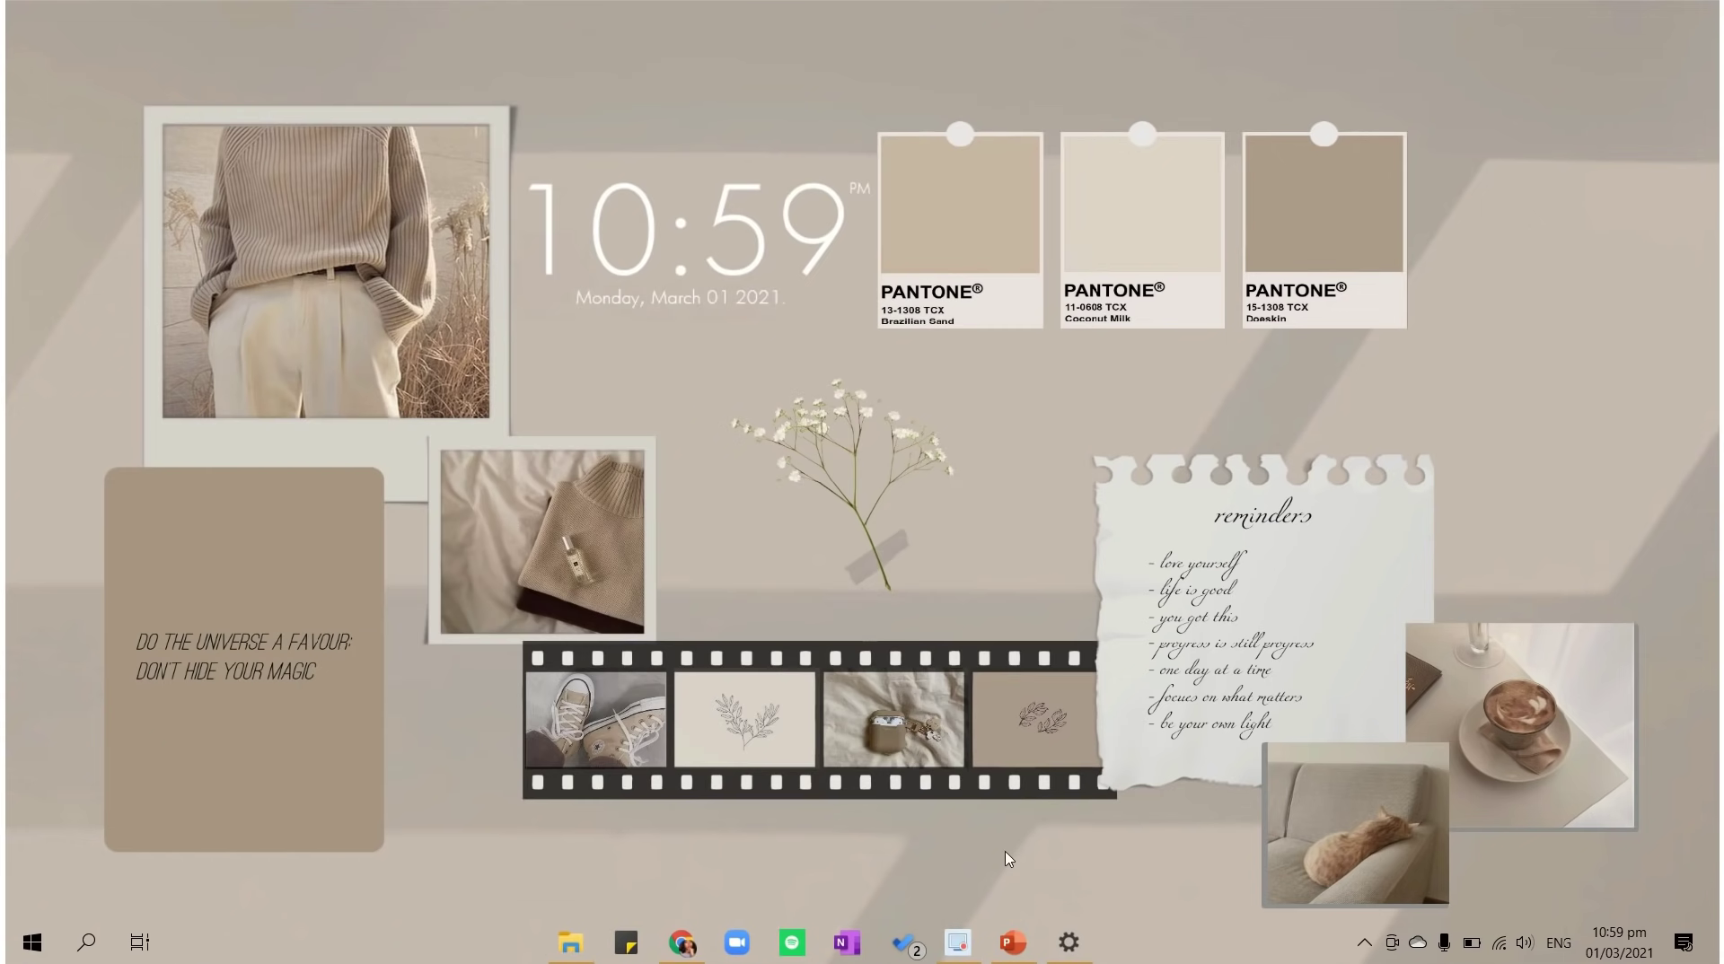
- Set the TranslucentTB taskbar style for Timeline opened to Clear and open the options for Cortana/Search opened
right_click(1391, 943)
mouse_move(1410, 786)
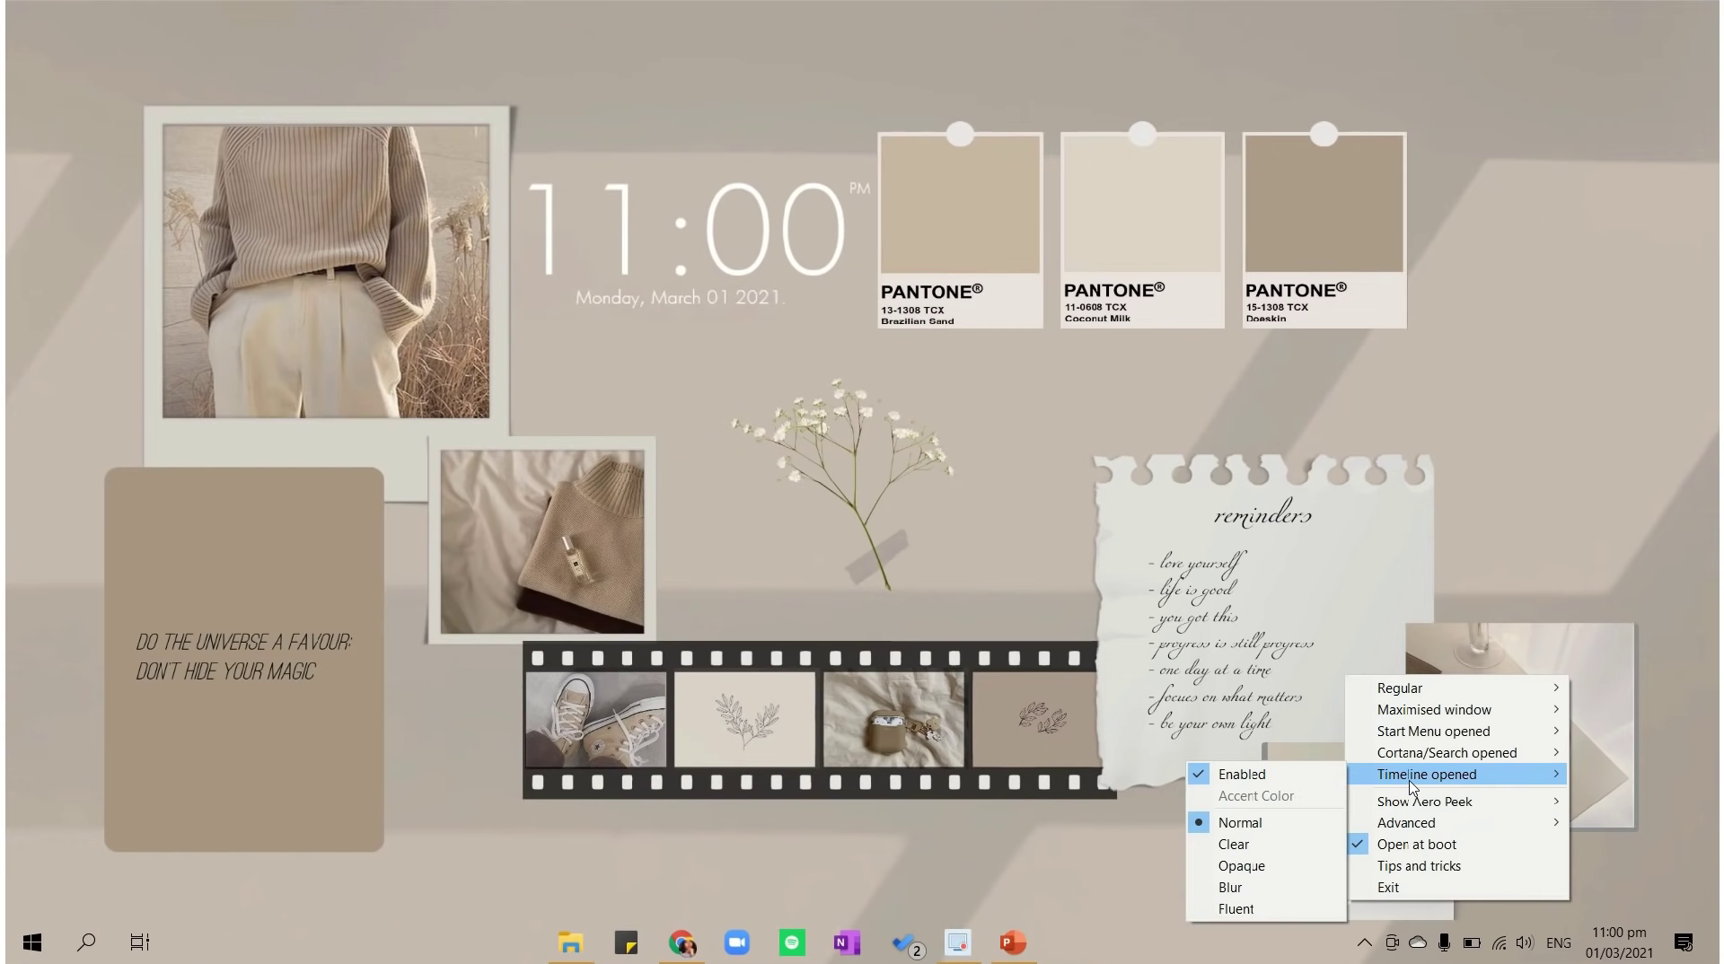
click(1254, 848)
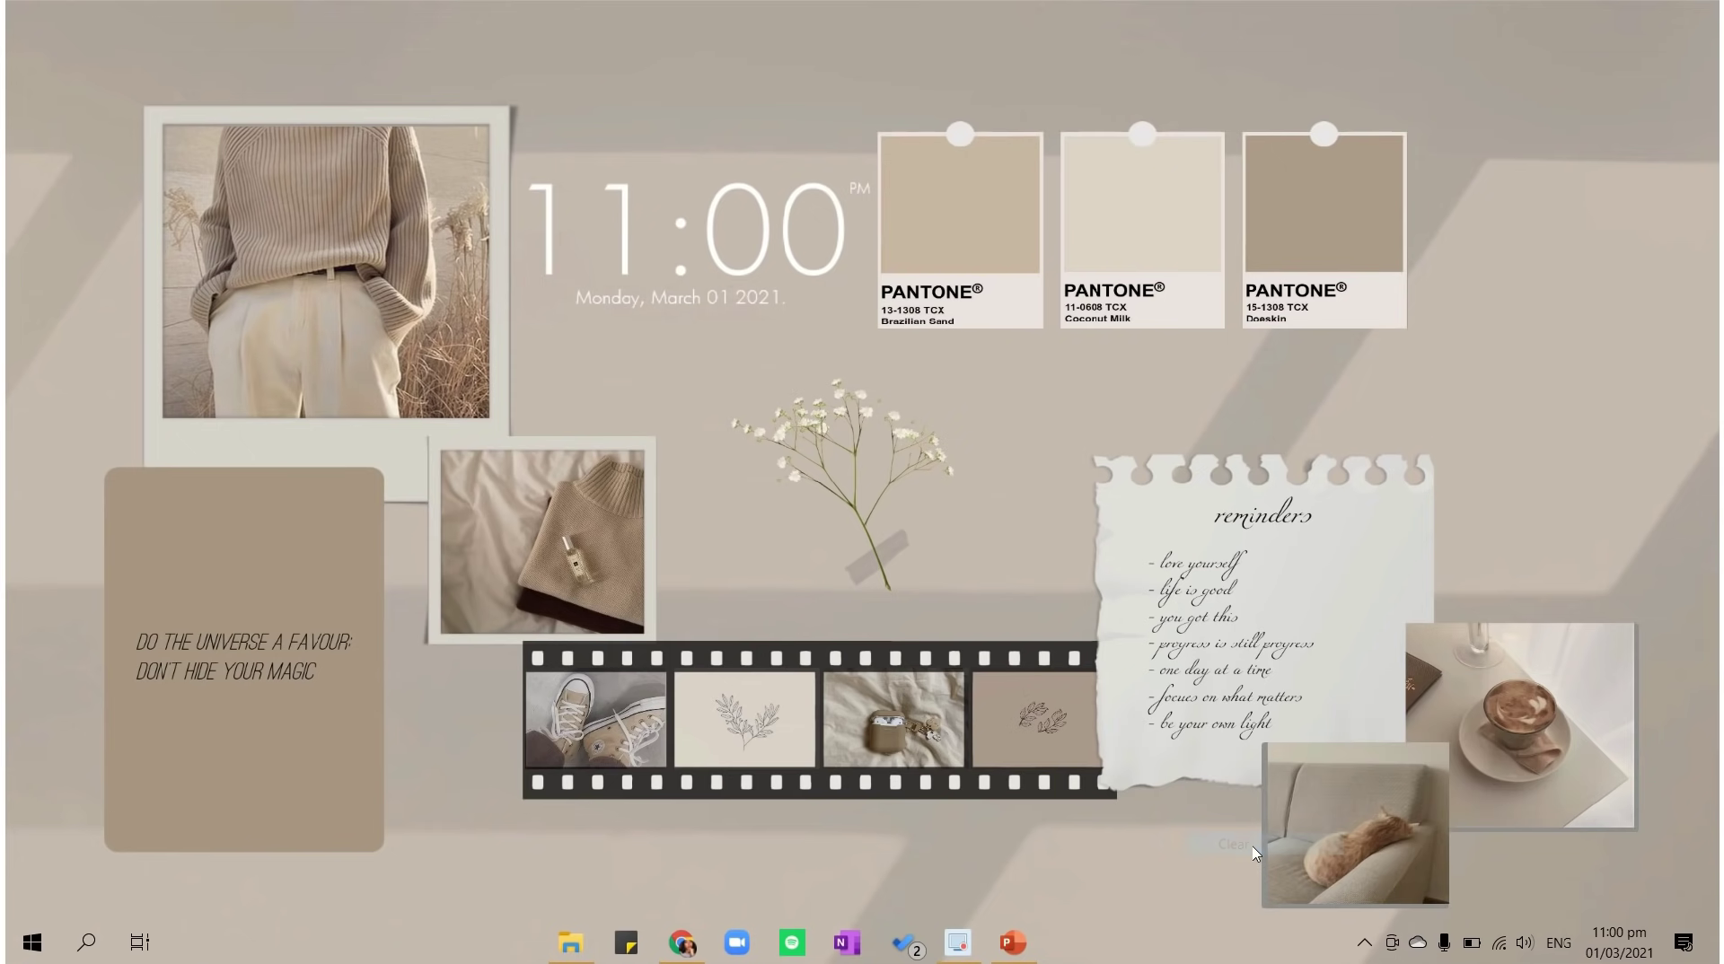
click(1366, 944)
right_click(1343, 895)
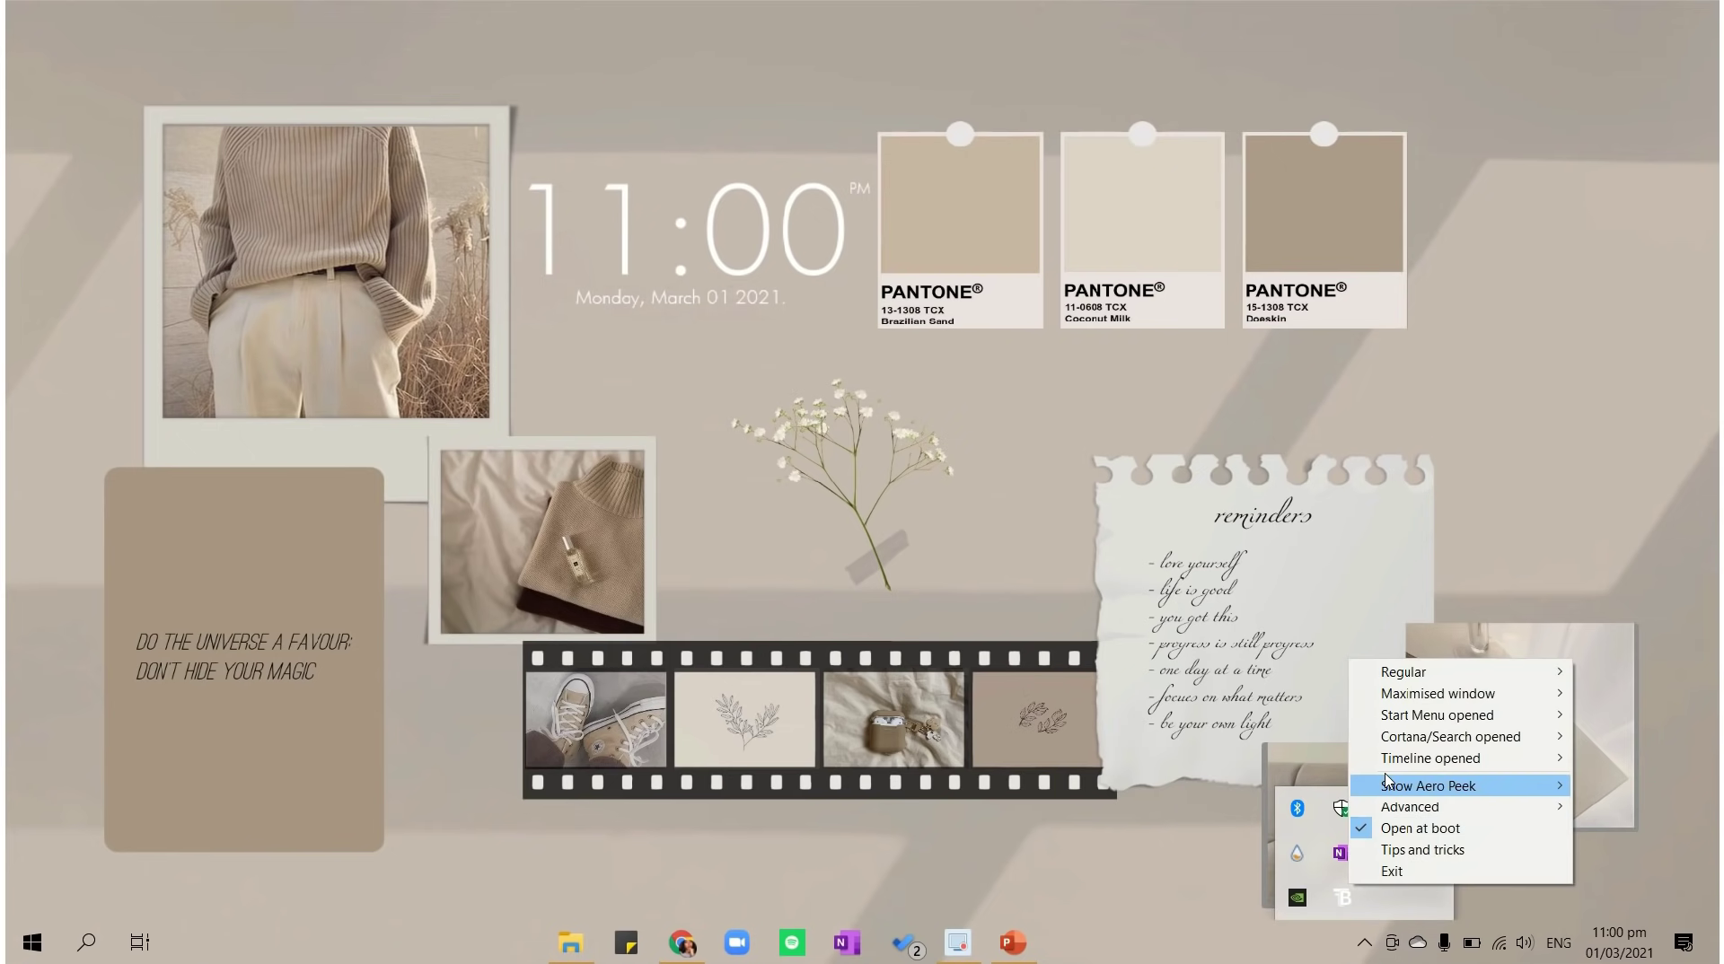
mouse_move(1414, 737)
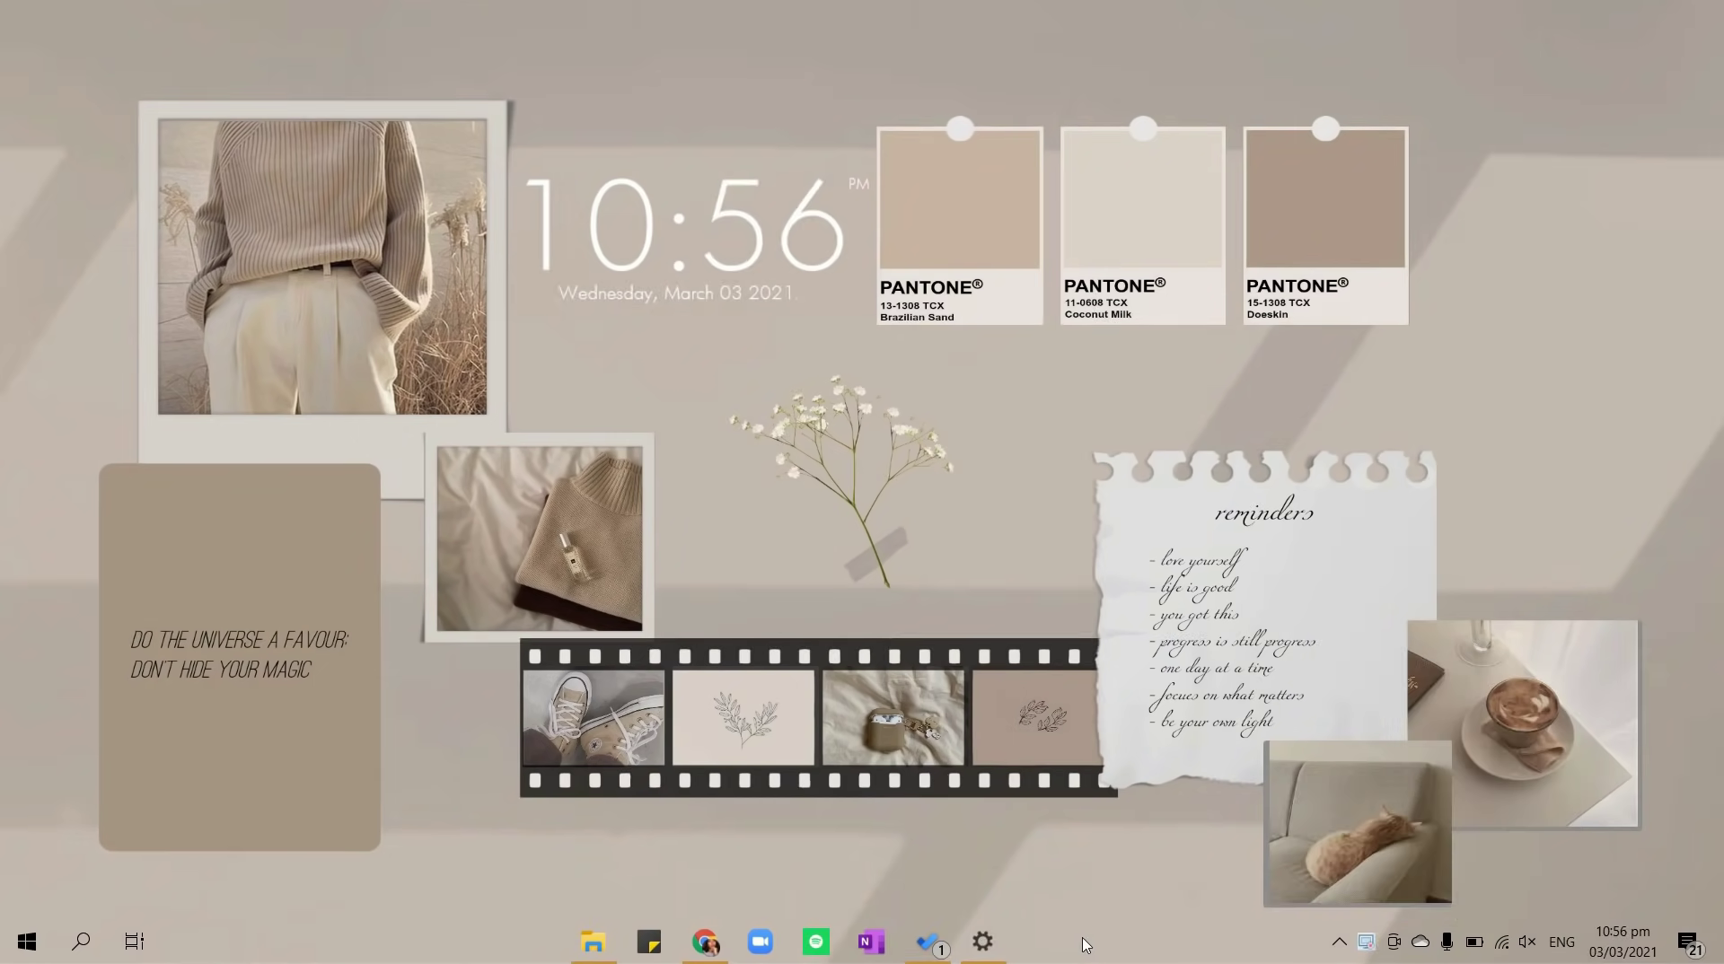
- Turn on automatic hiding of the taskbar in desktop mode and lock the taskbar
right_click(1085, 942)
click(1167, 909)
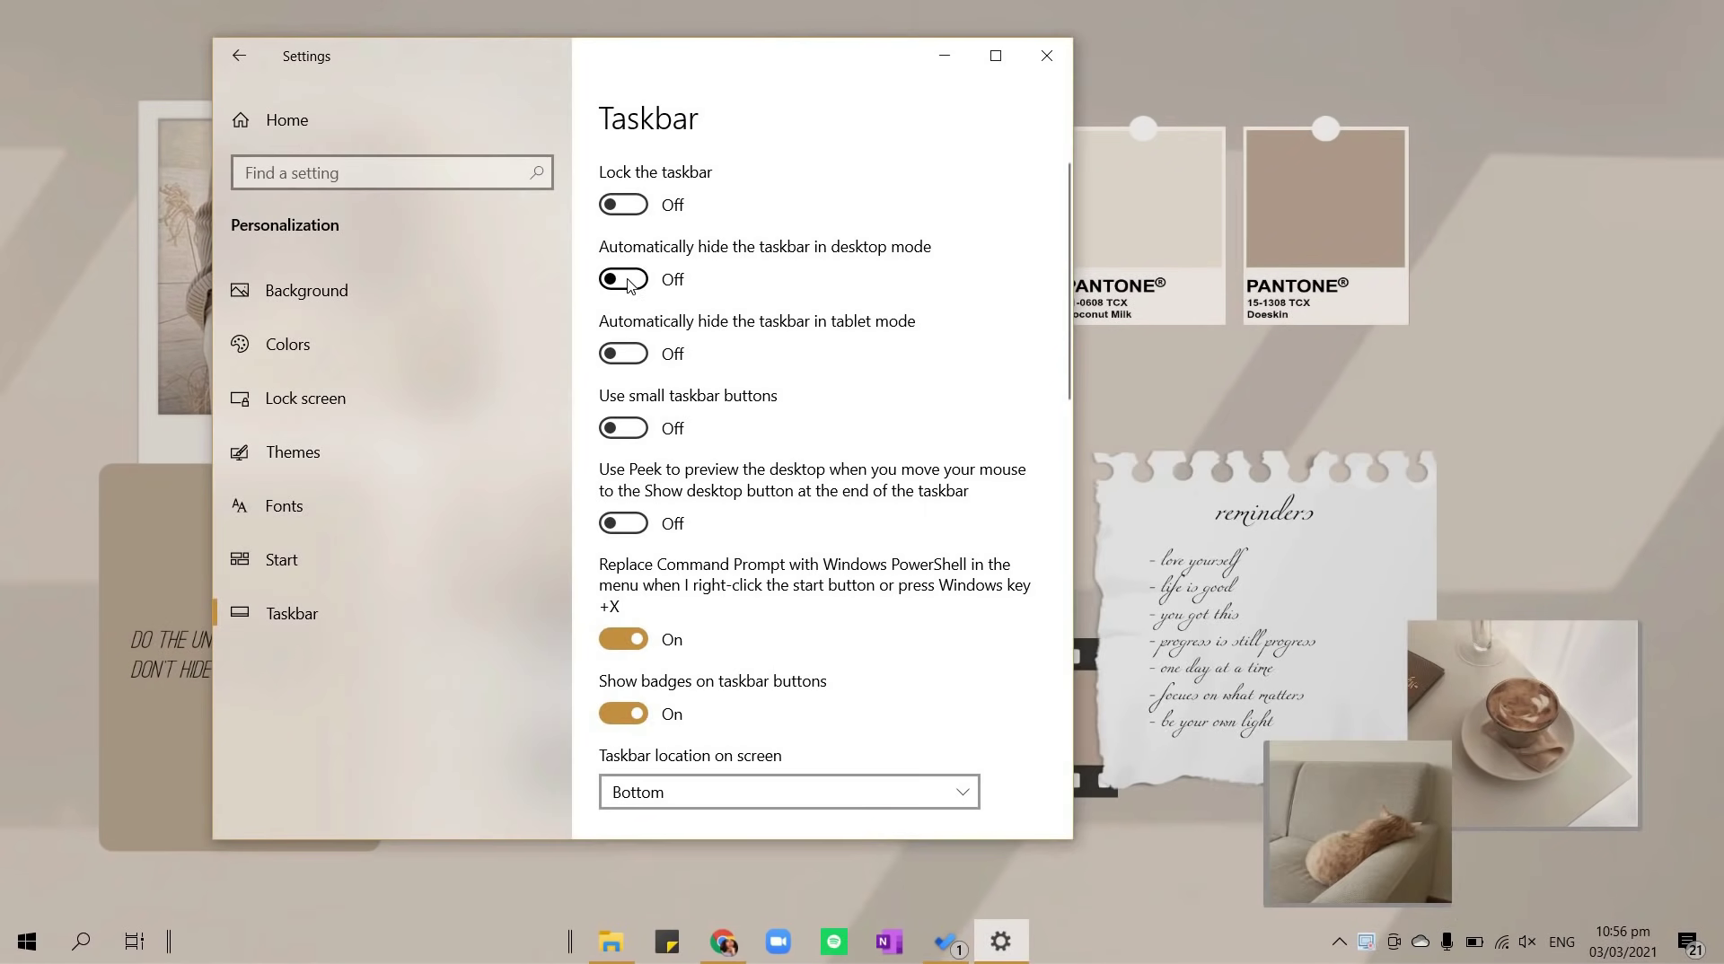
click(629, 280)
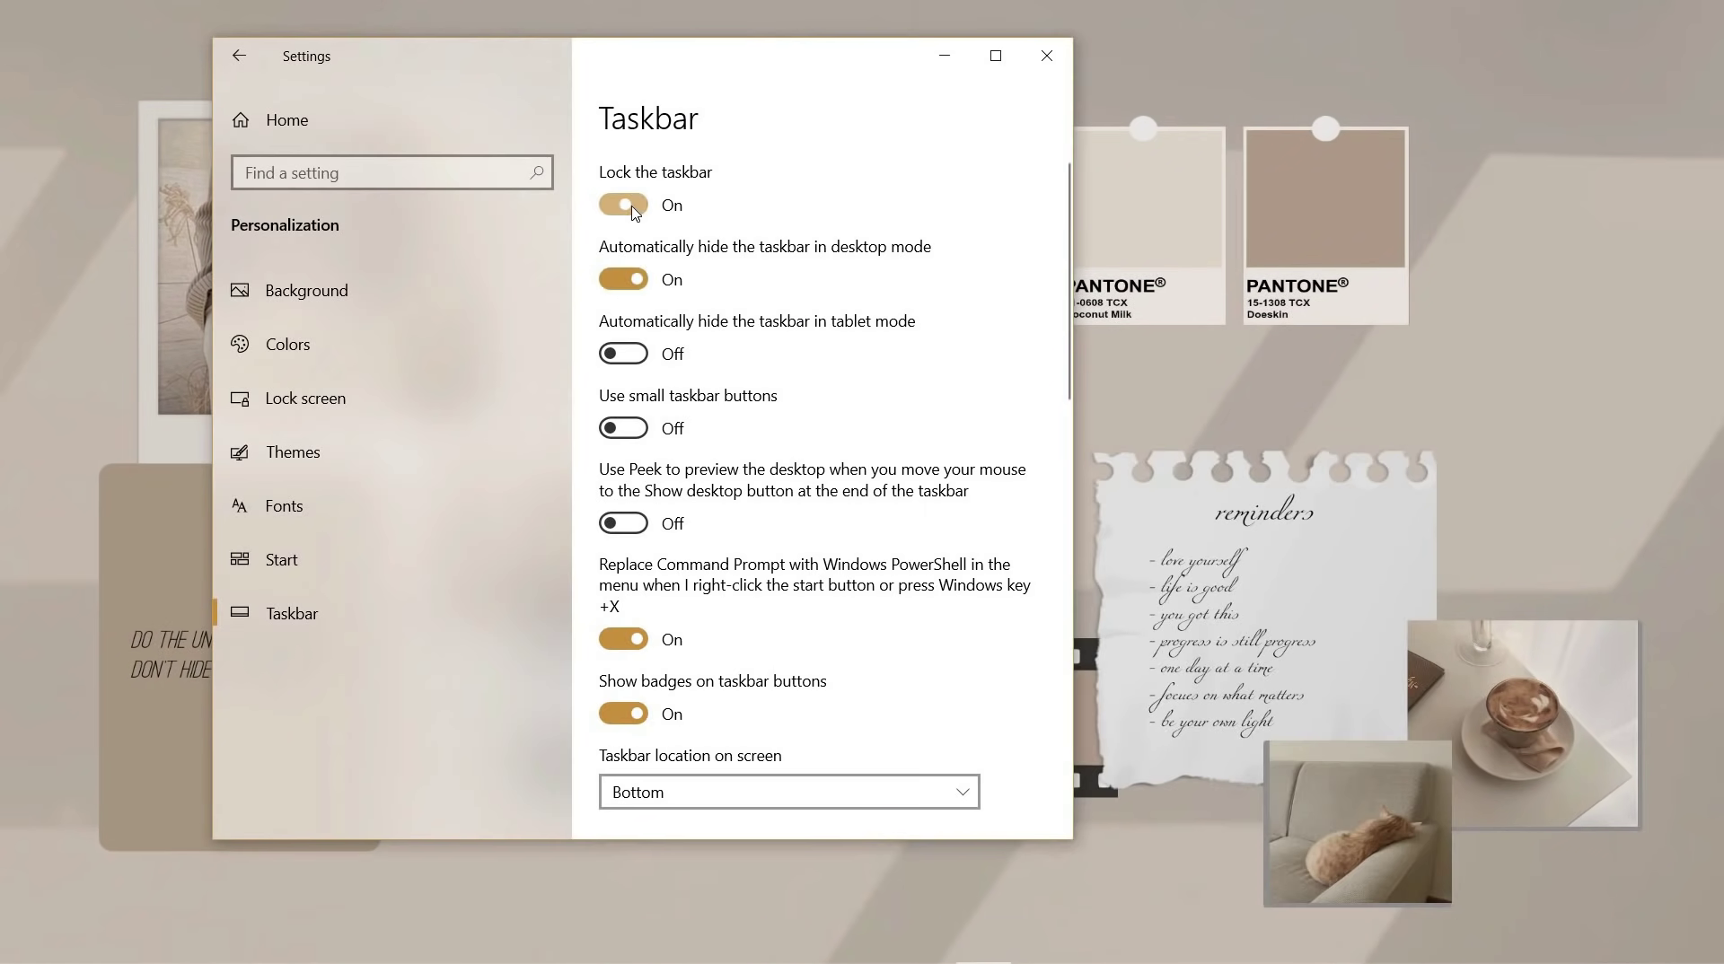
click(947, 57)
right_click(1187, 106)
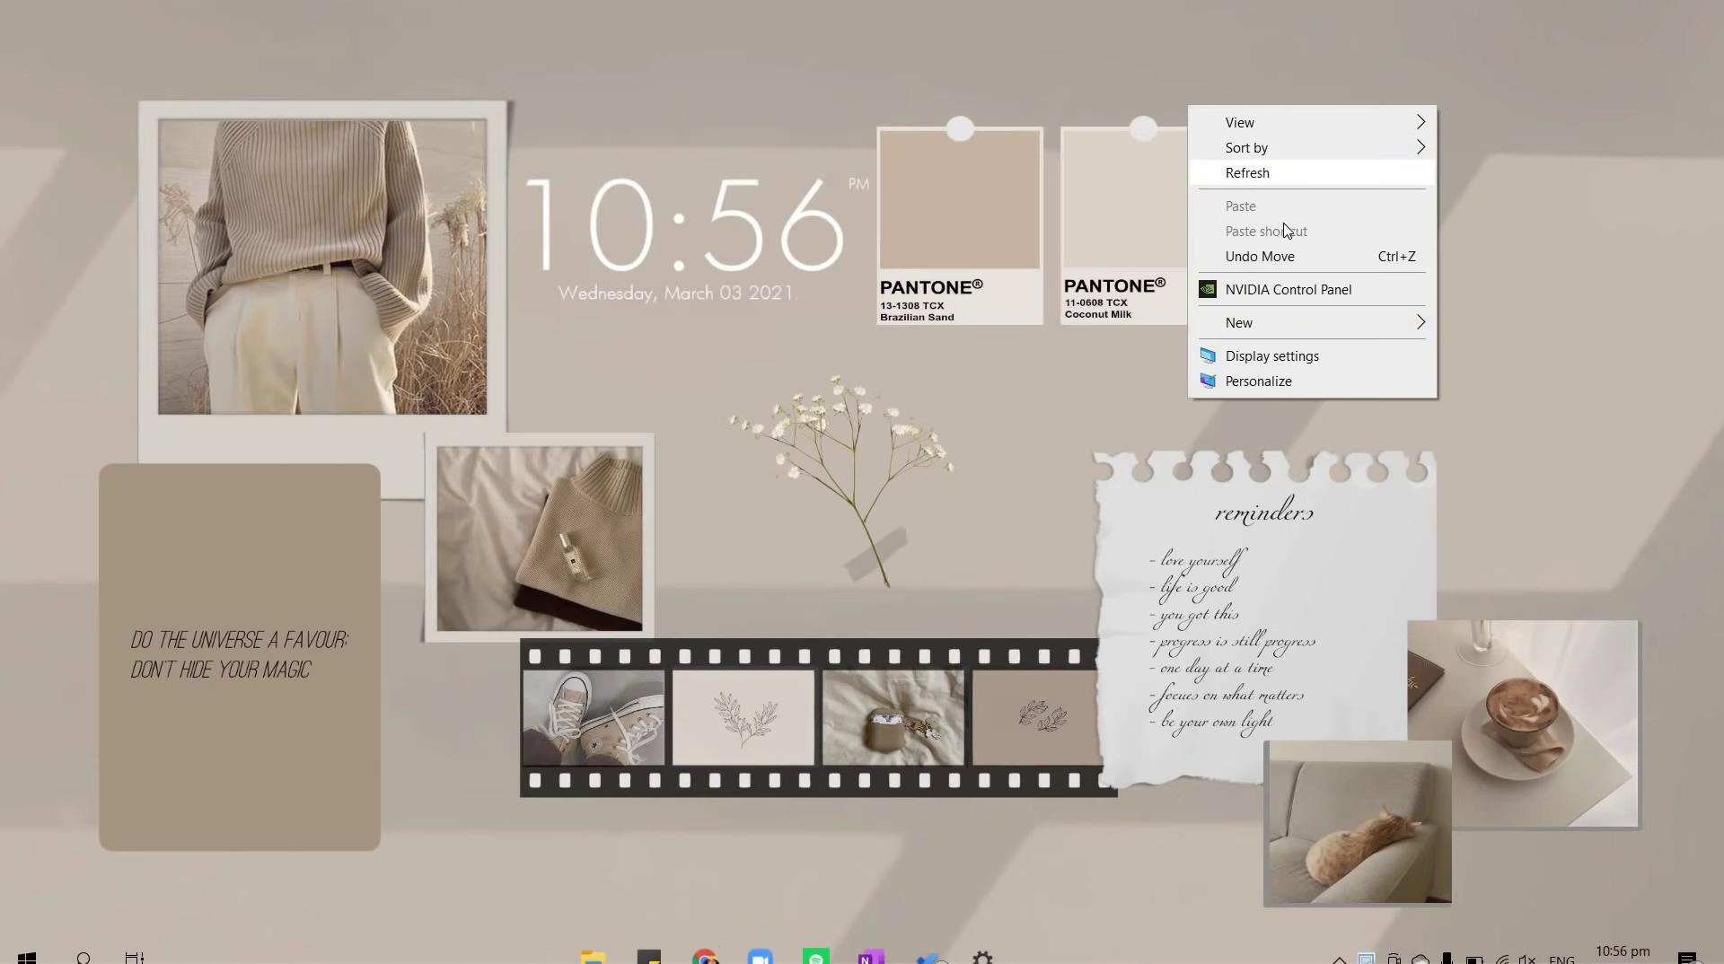
right_click(1245, 175)
key(Escape)
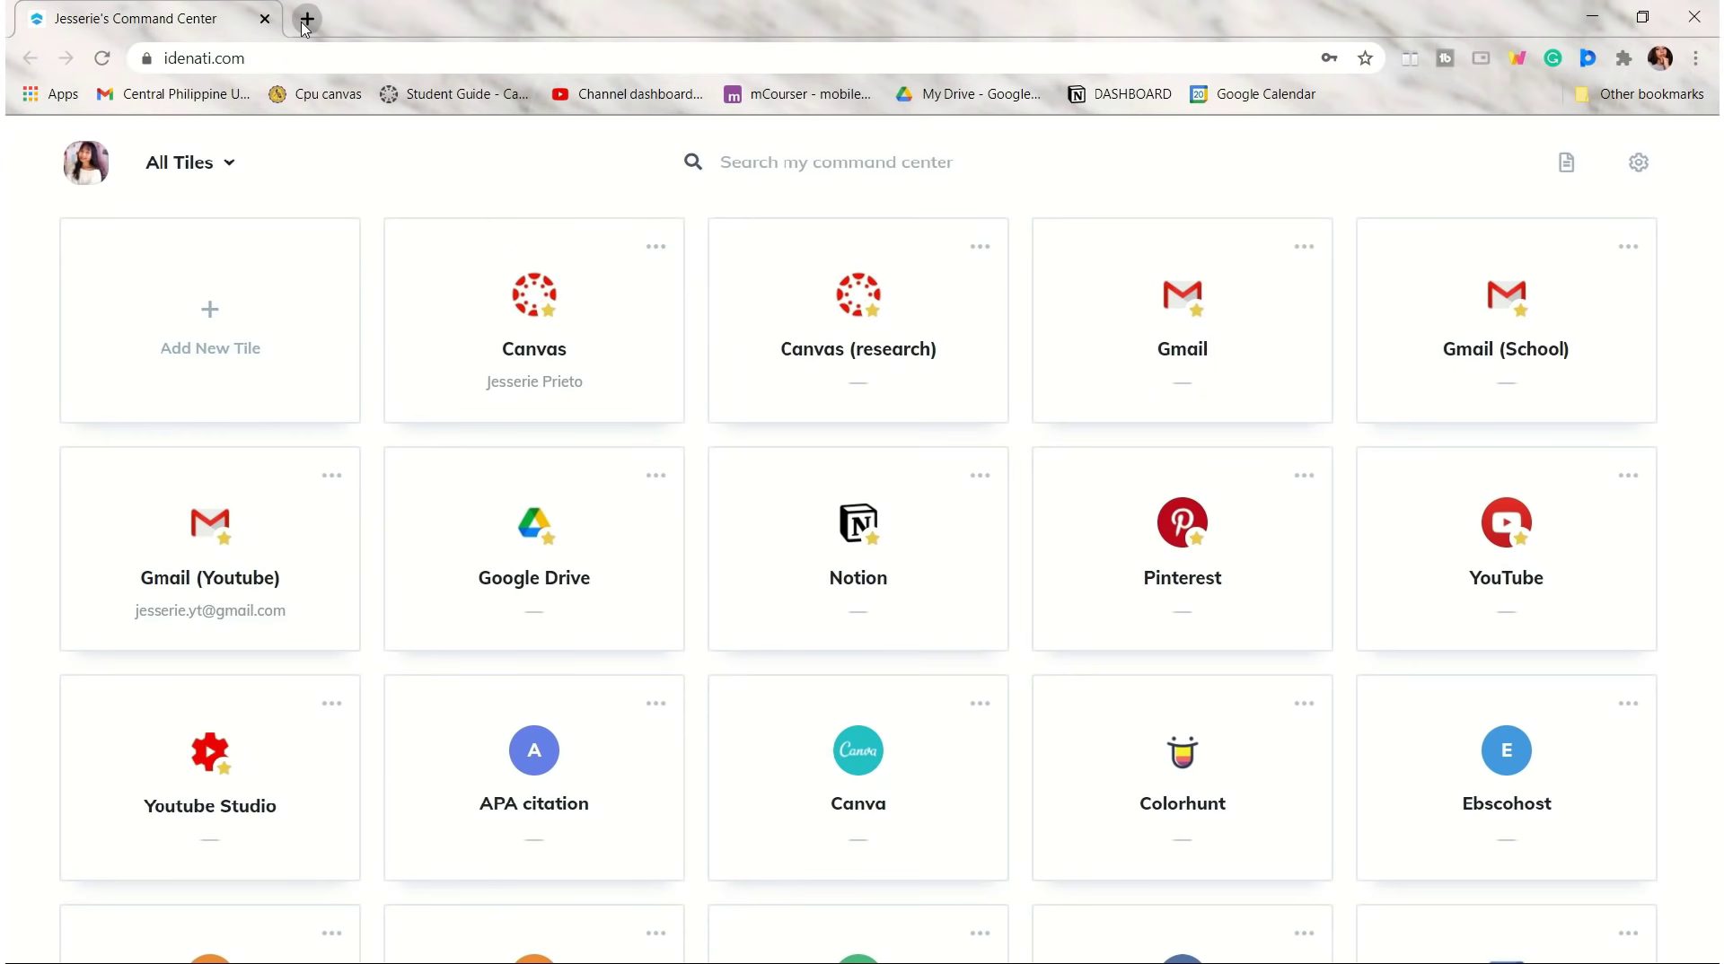
- Switch to Chrome, open the VisualSkins home page in a new tab, and browse its Rainmeter skins
click(293, 18)
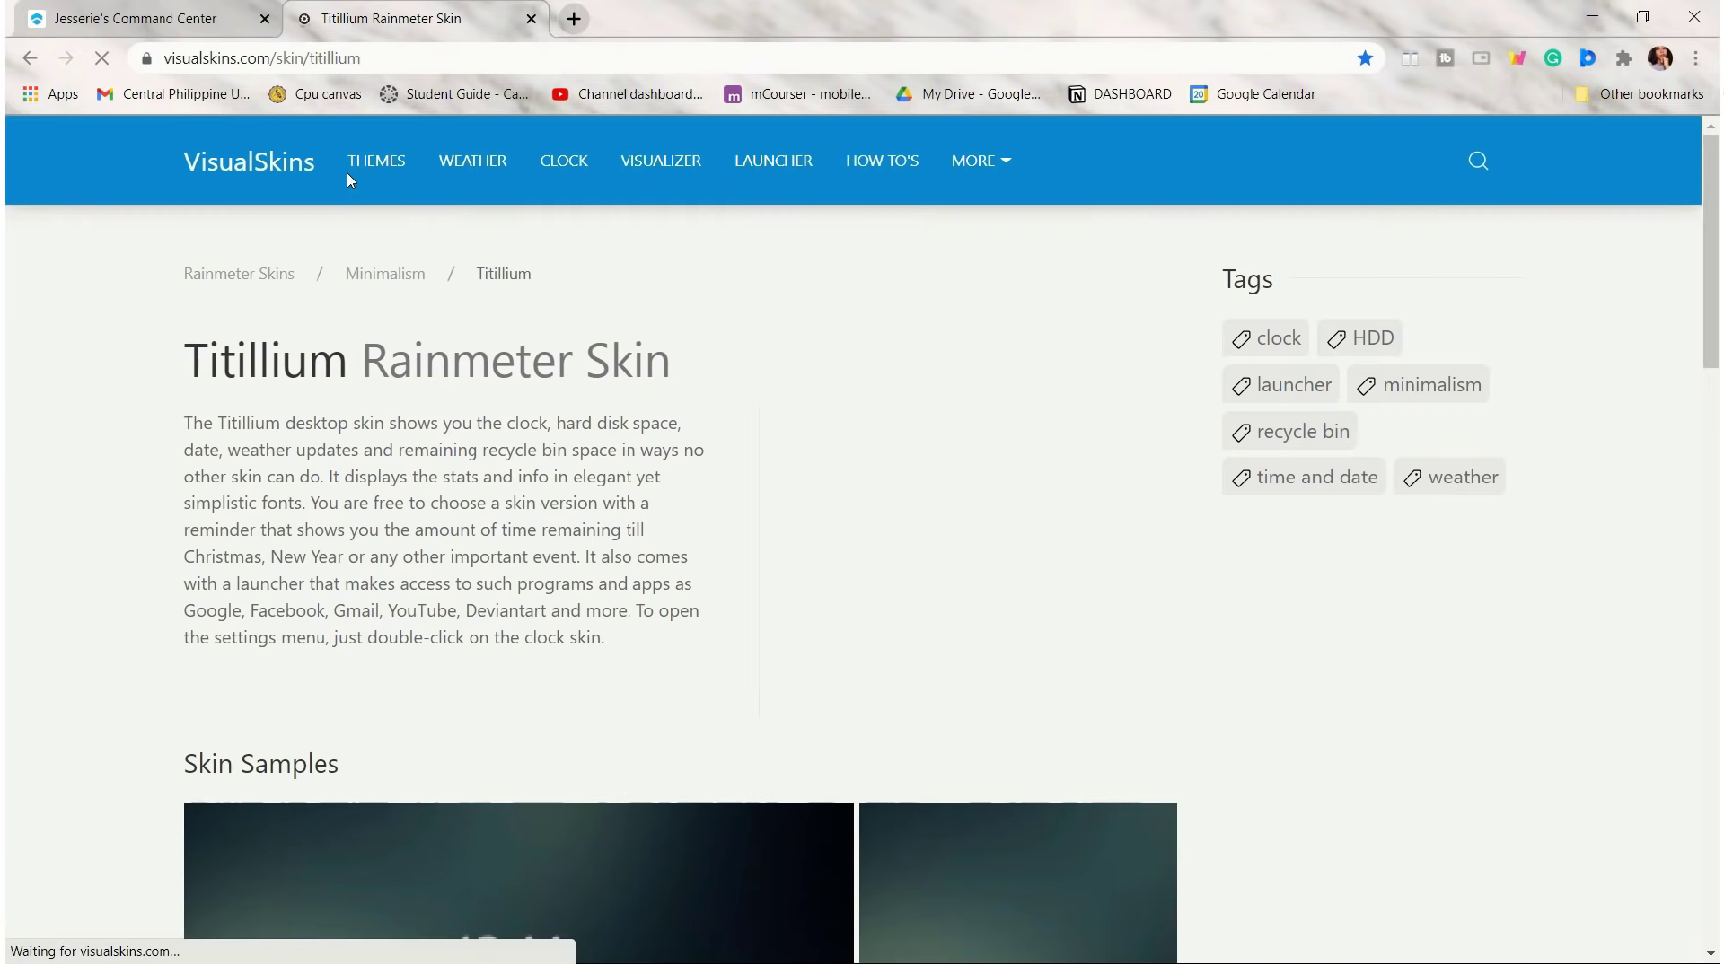
click(269, 162)
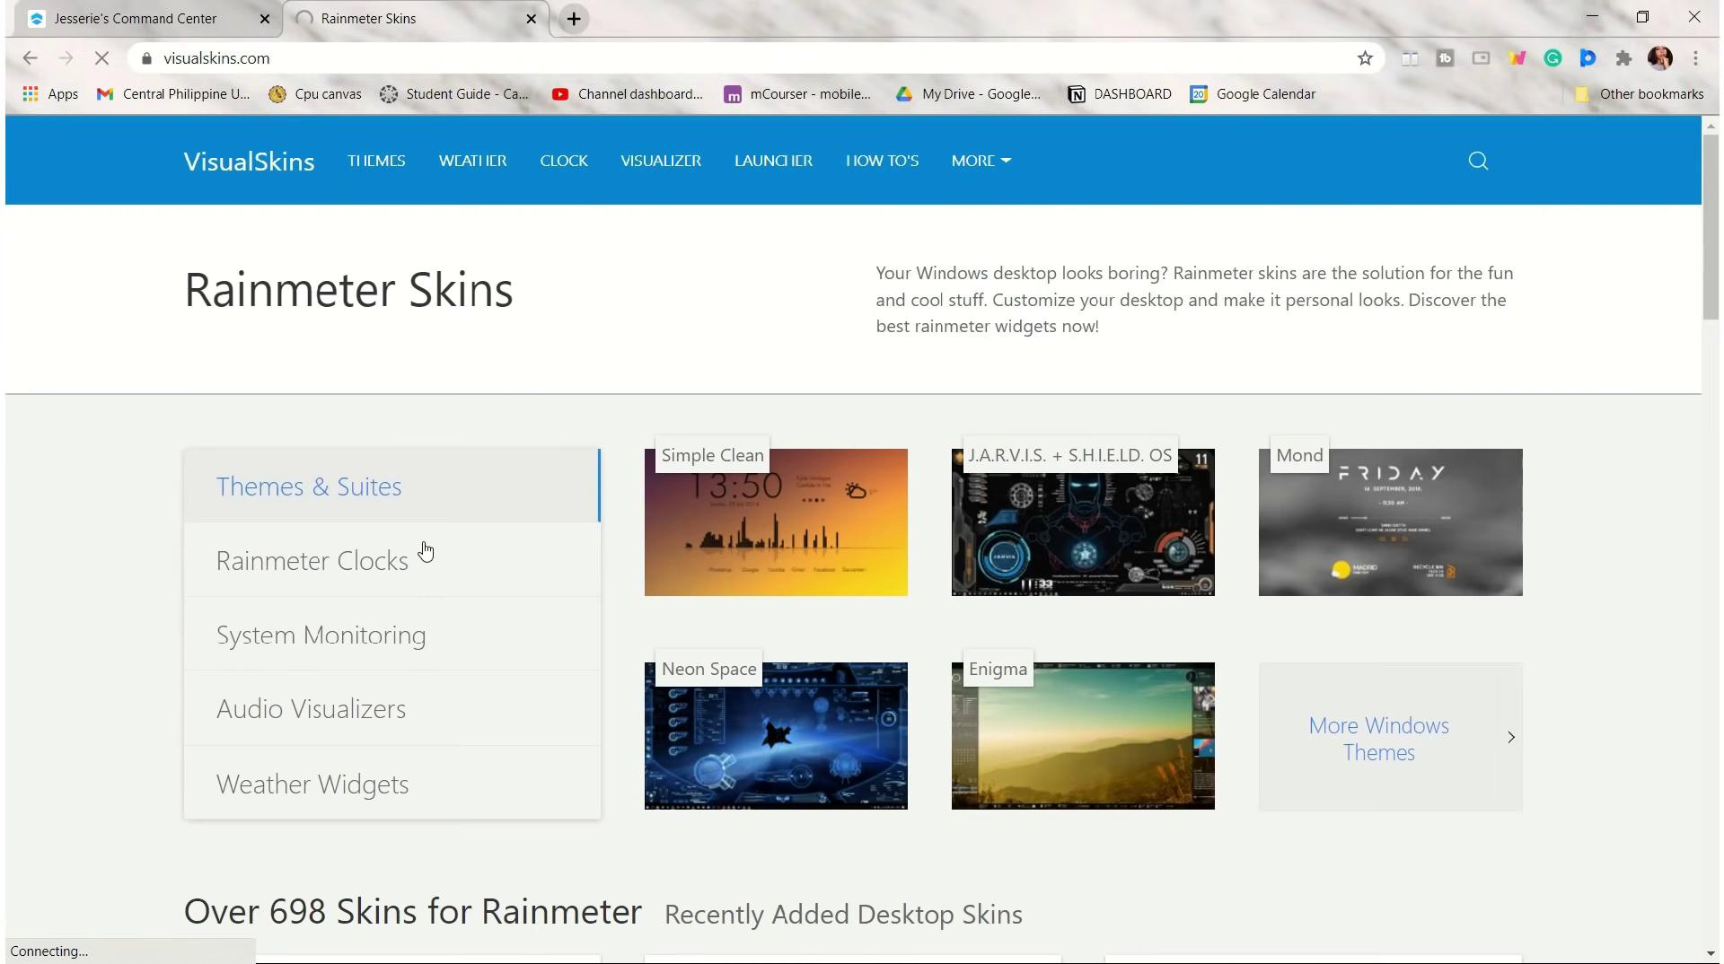
scroll(971, 568, down, 2)
scroll(971, 569, down, 12)
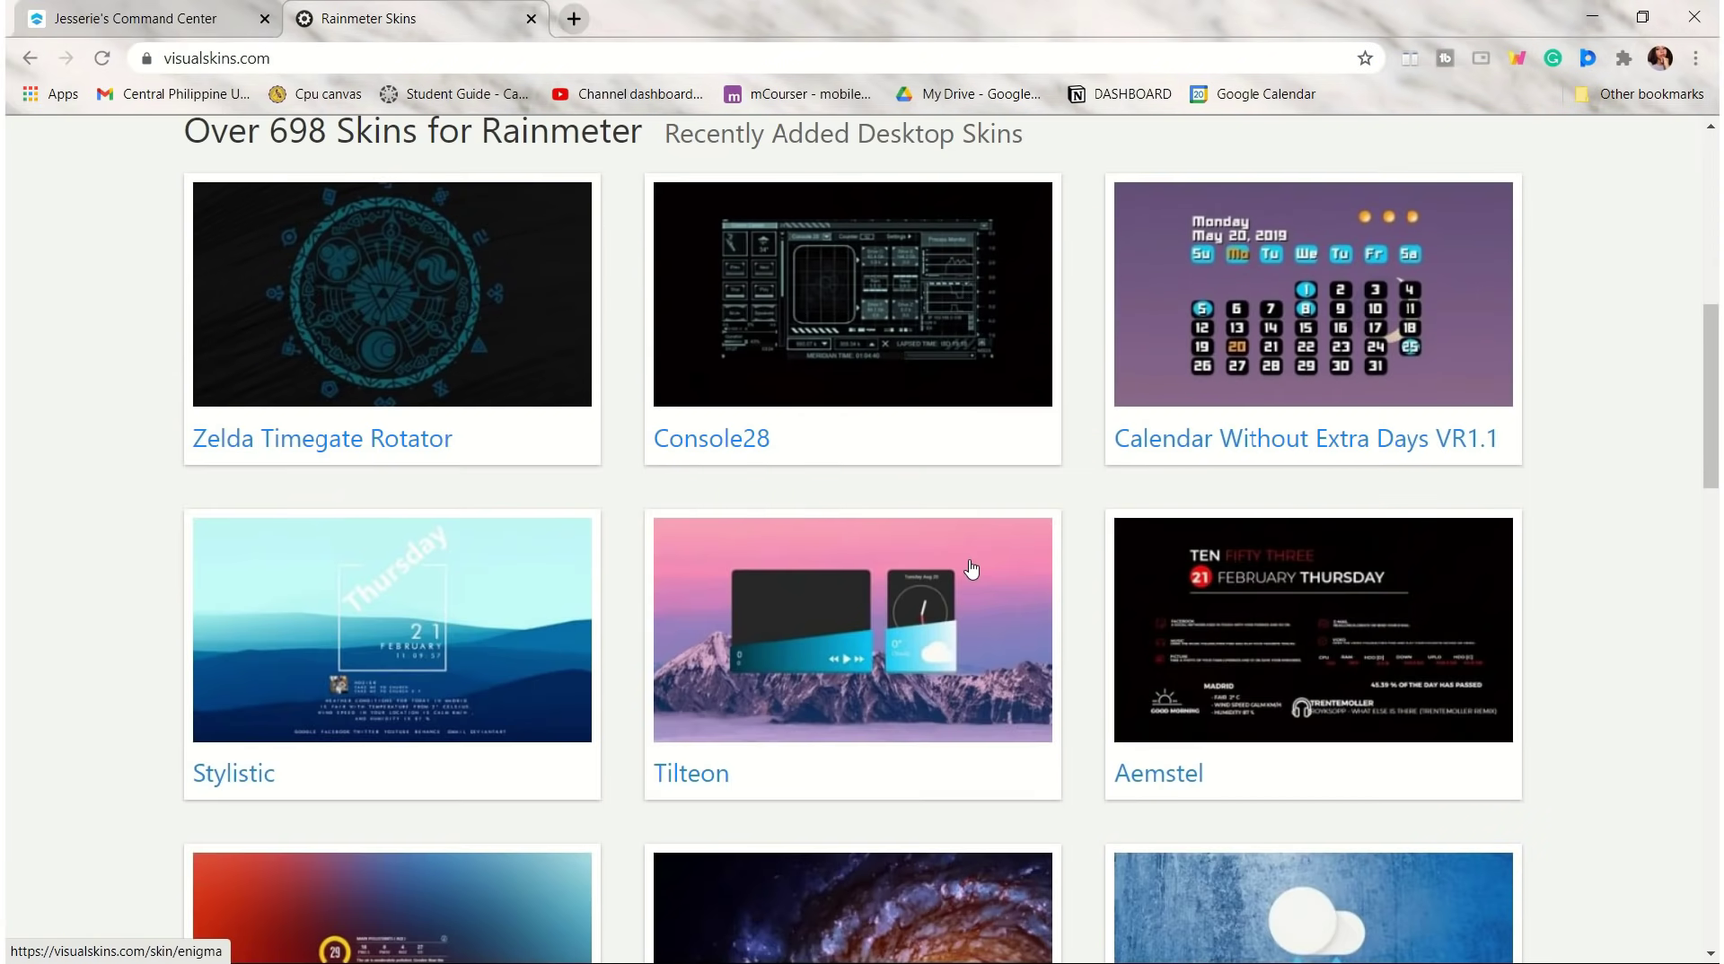
scroll(971, 568, up, 14)
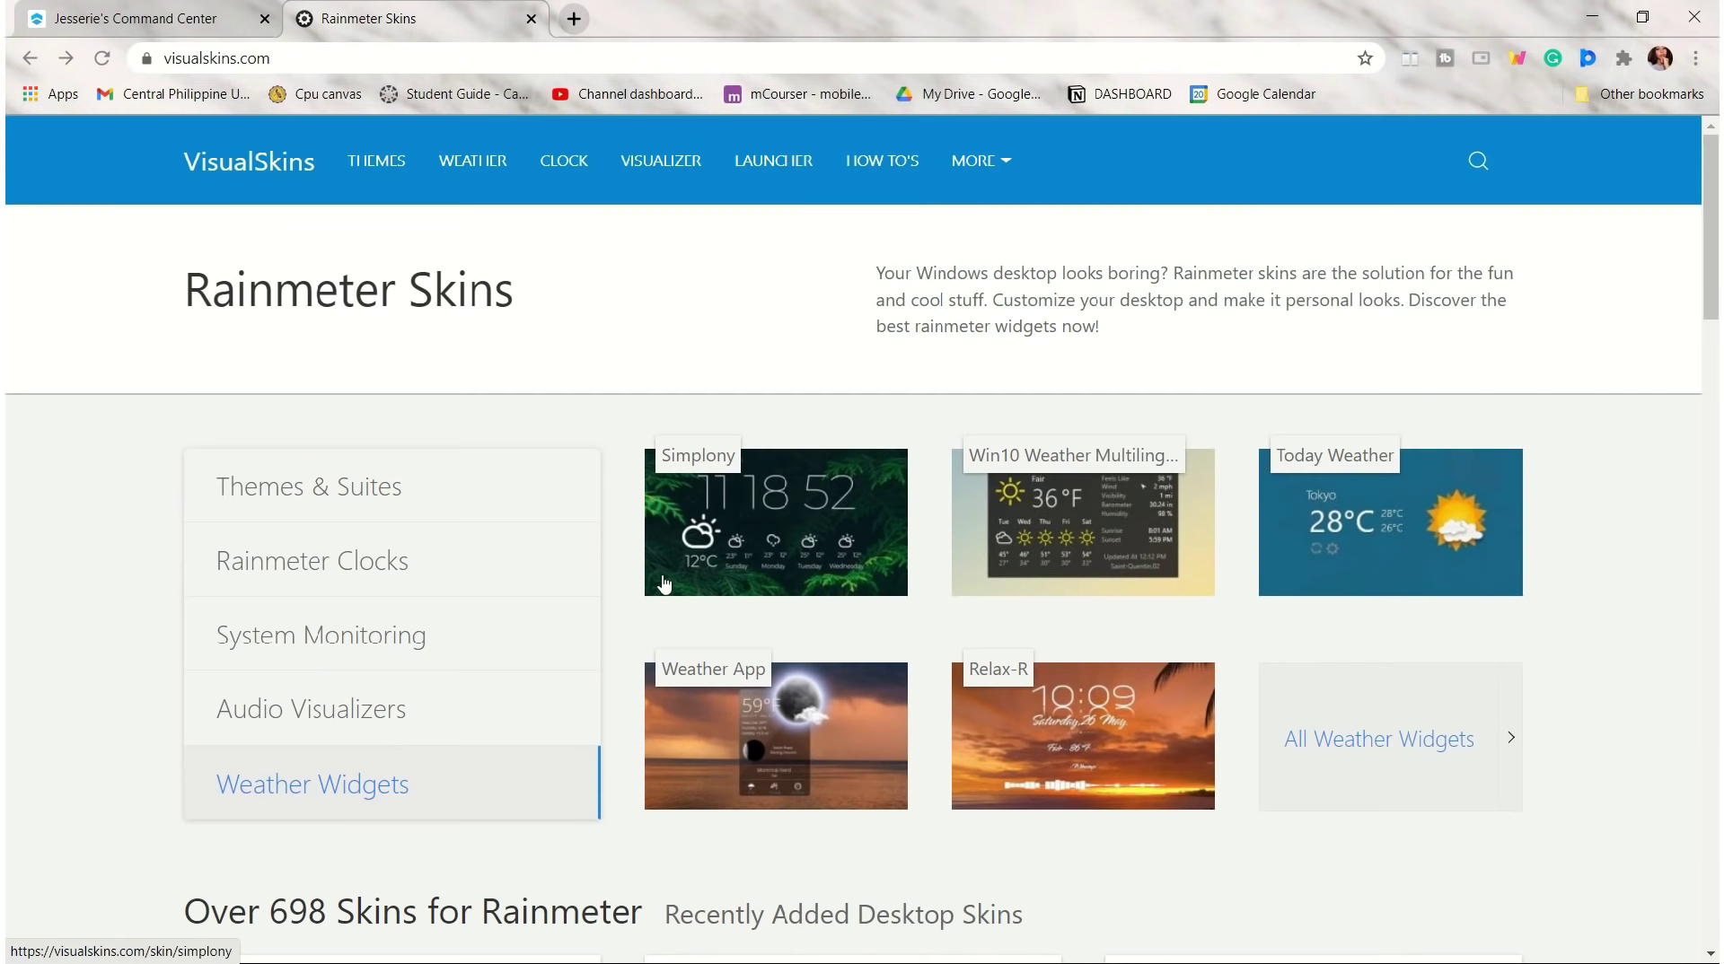
- Open the Elegant Clock skin from the Rainmeter Clocks category and find its download section
click(331, 581)
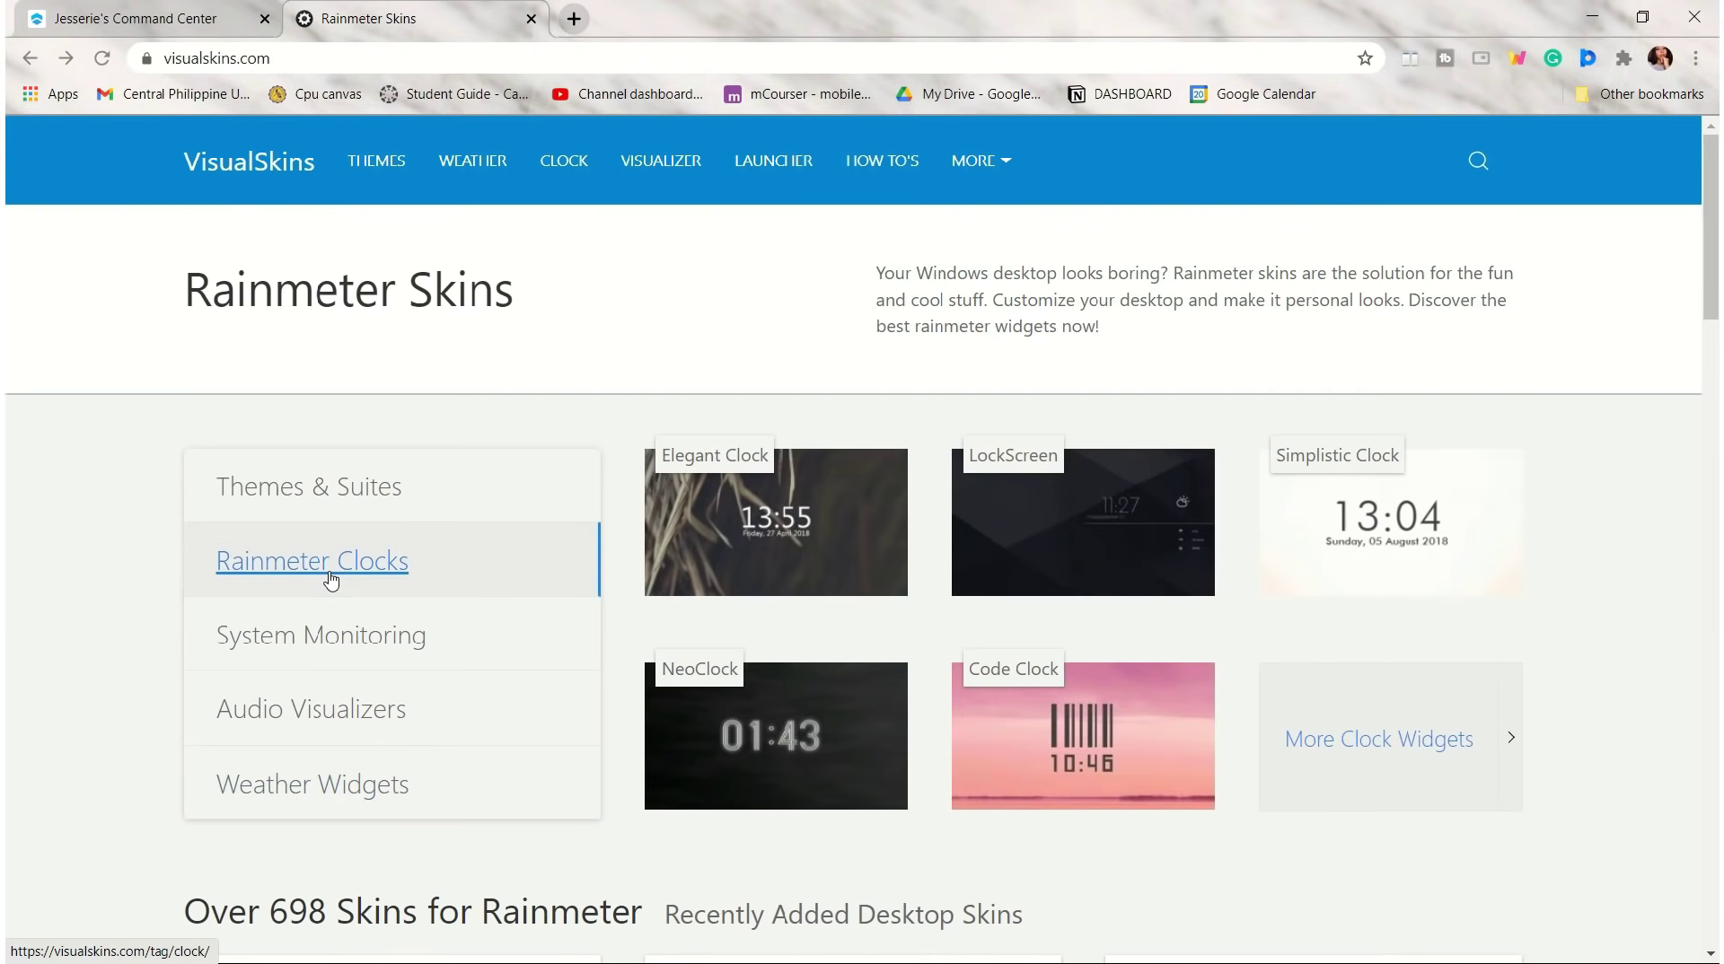
click(774, 537)
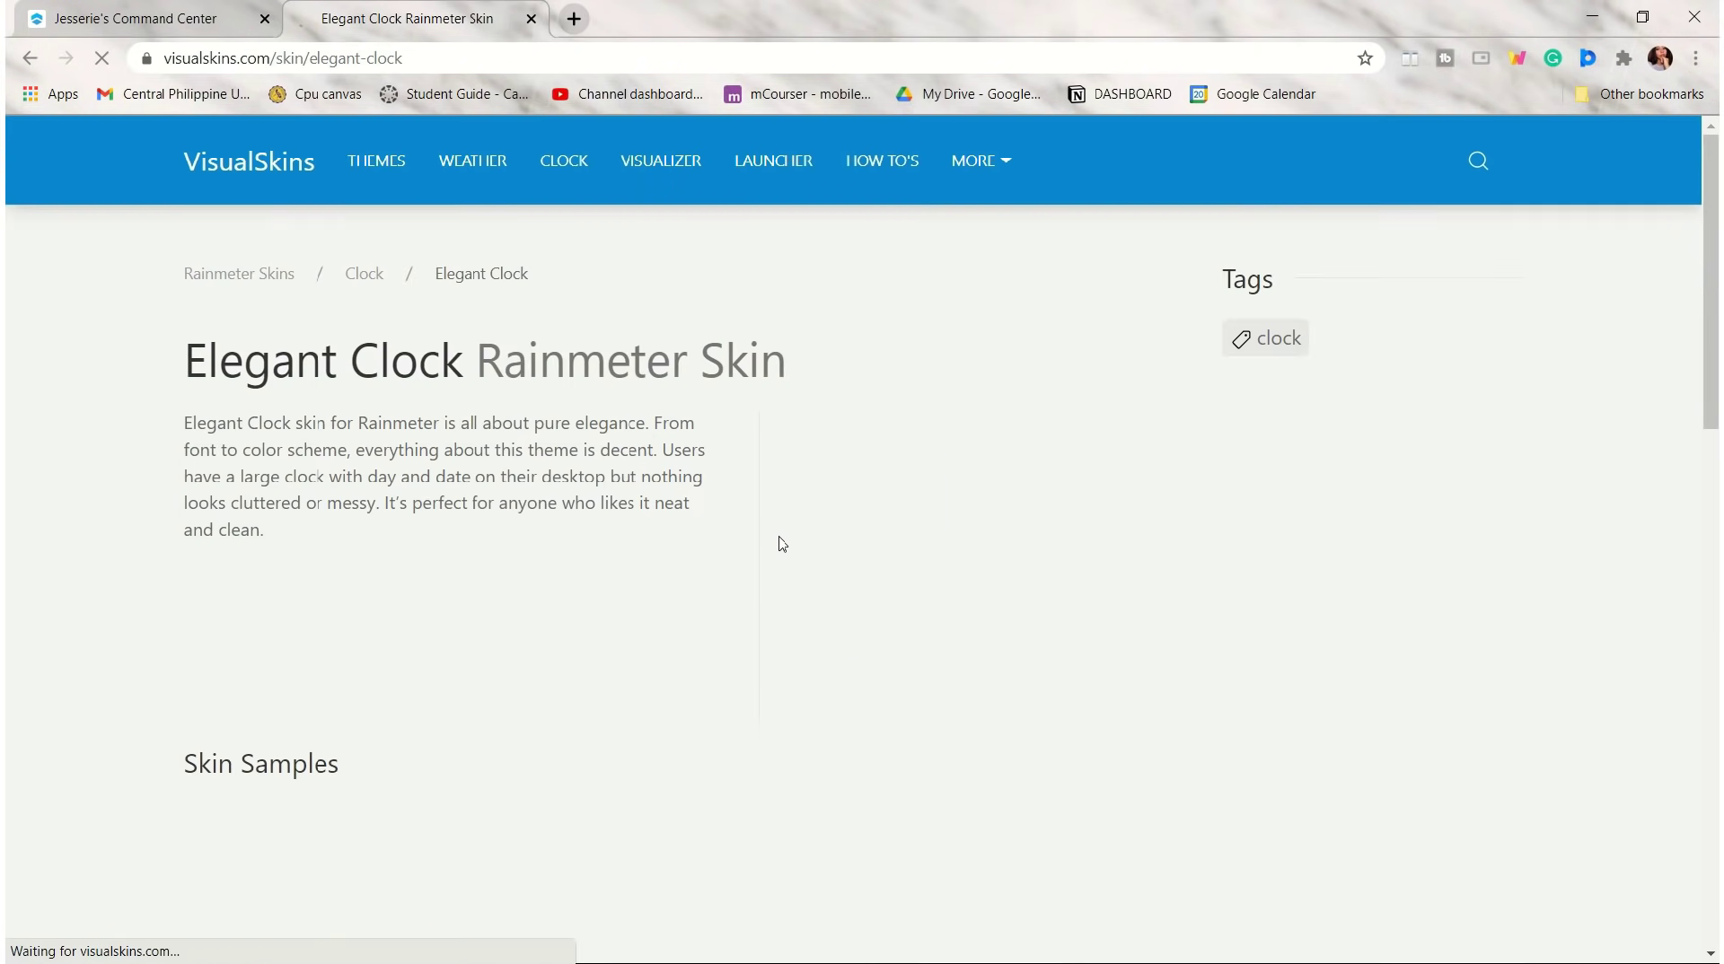
scroll(842, 623, down, 3)
scroll(842, 623, down, 10)
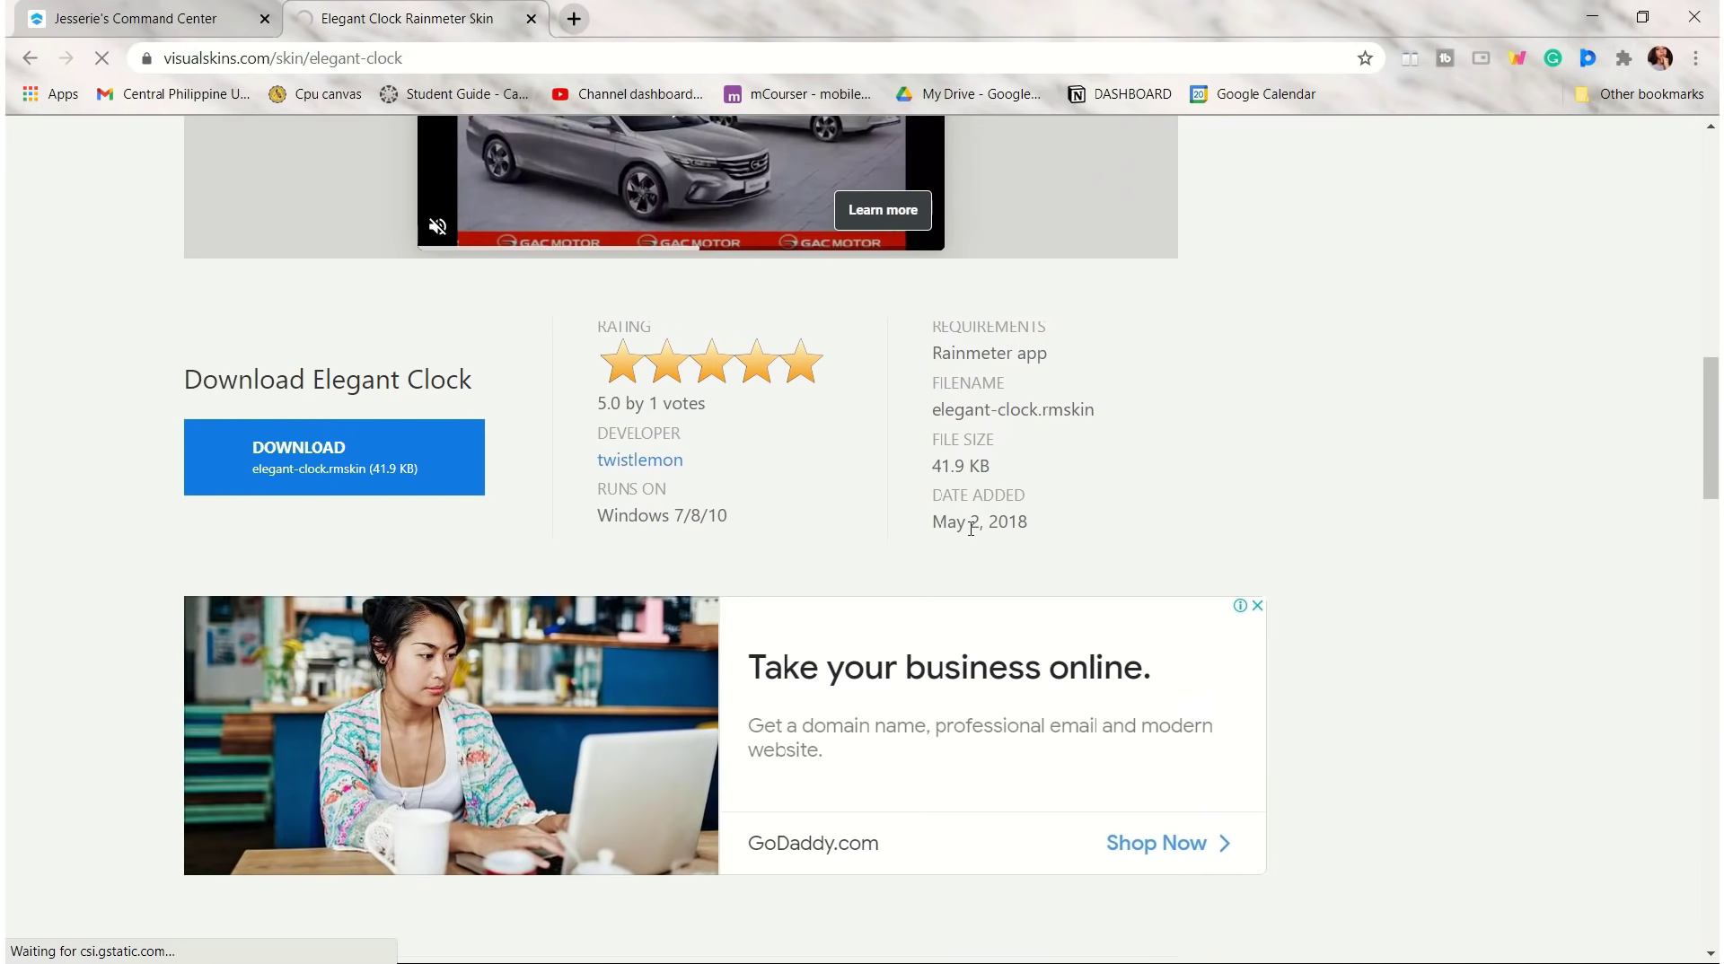
- Download elegant-clock.rmskin and install the Elegant Clock skin in Rainmeter
click(316, 485)
click(160, 935)
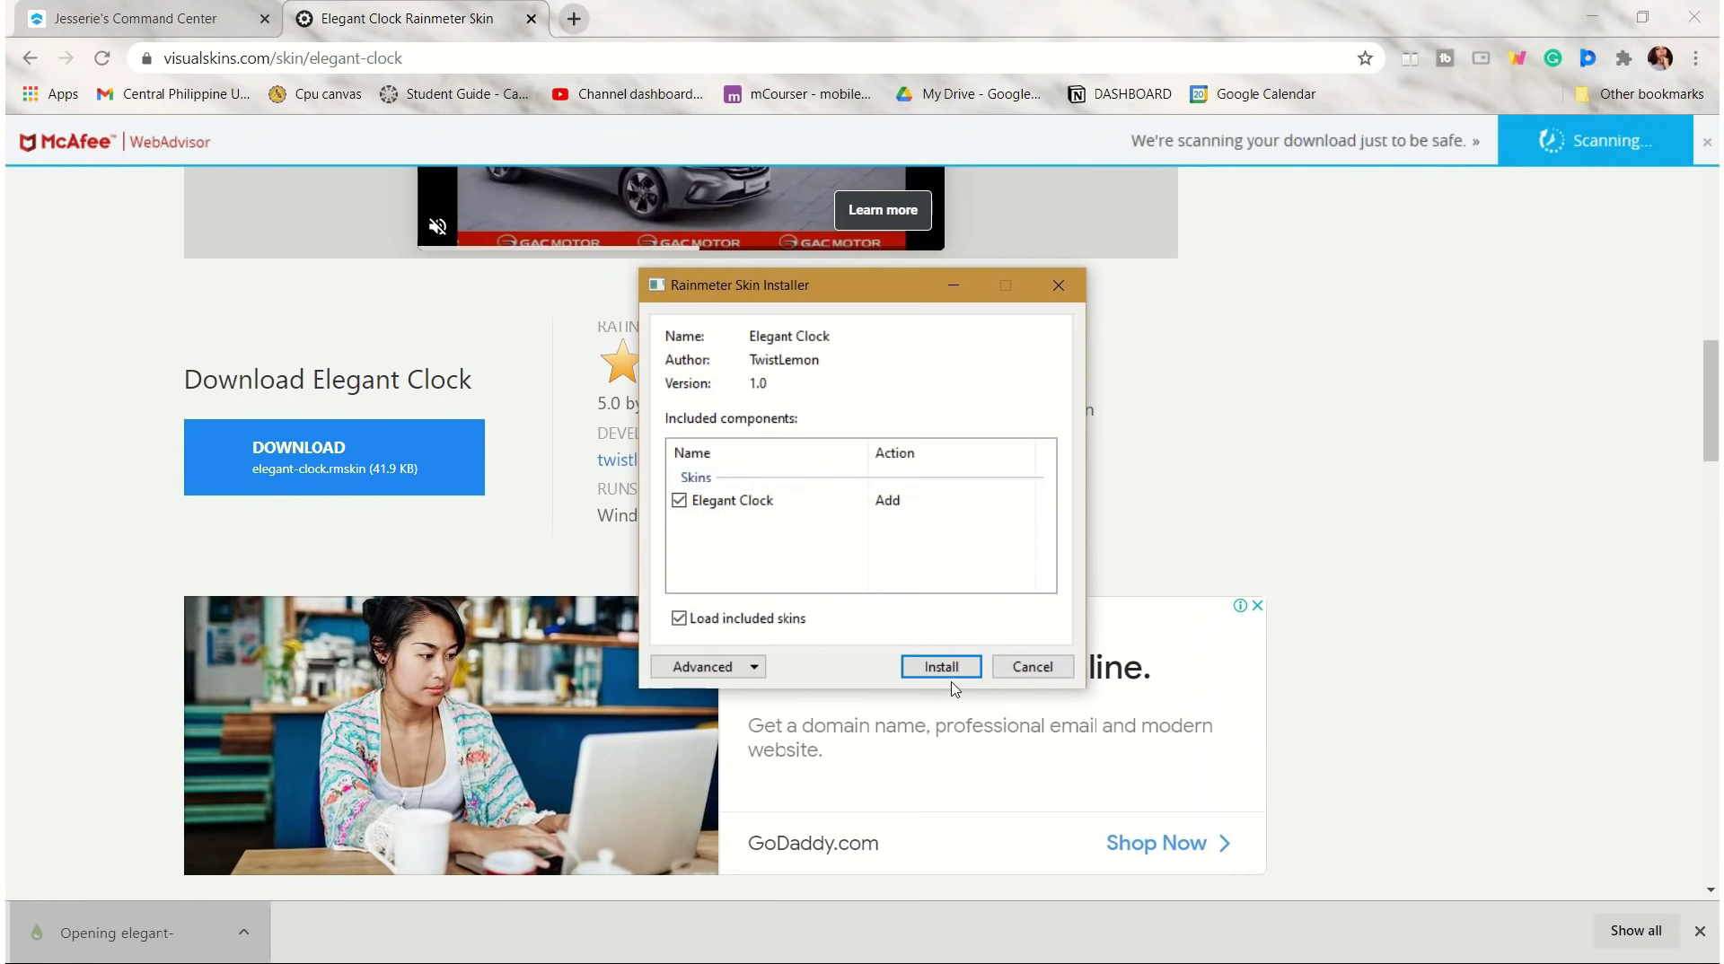
click(944, 668)
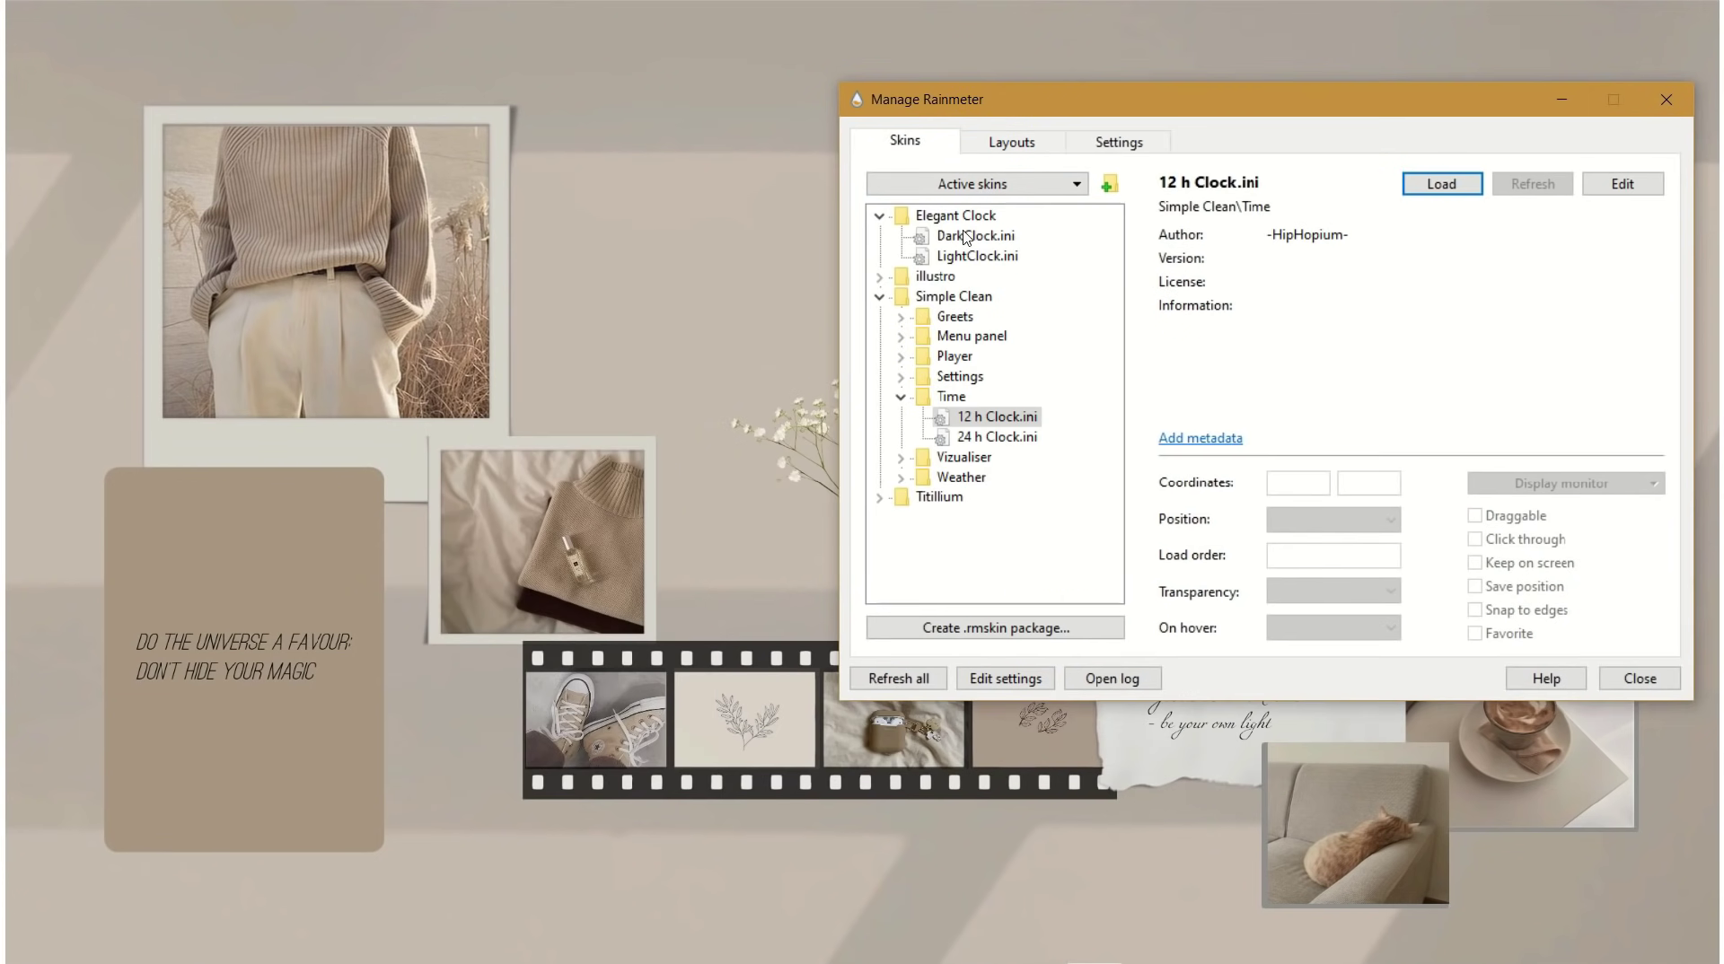
- Load the DarkClock.ini variant of the Elegant Clock skin onto the desktop
click(965, 237)
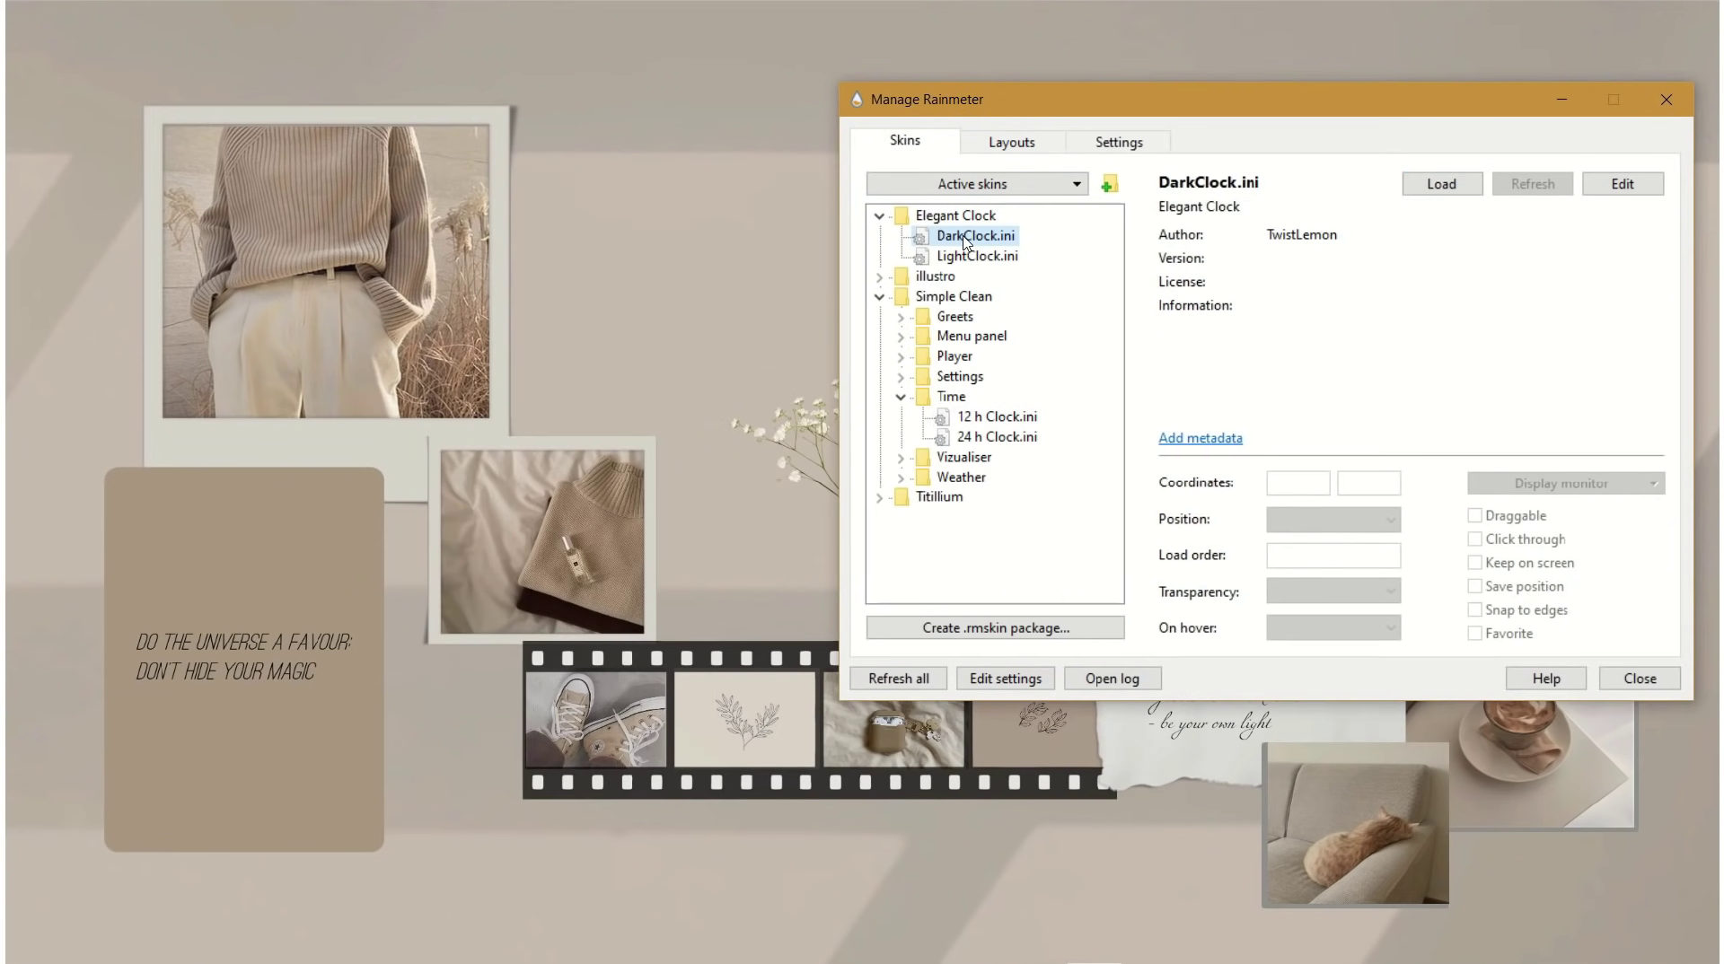
click(1443, 186)
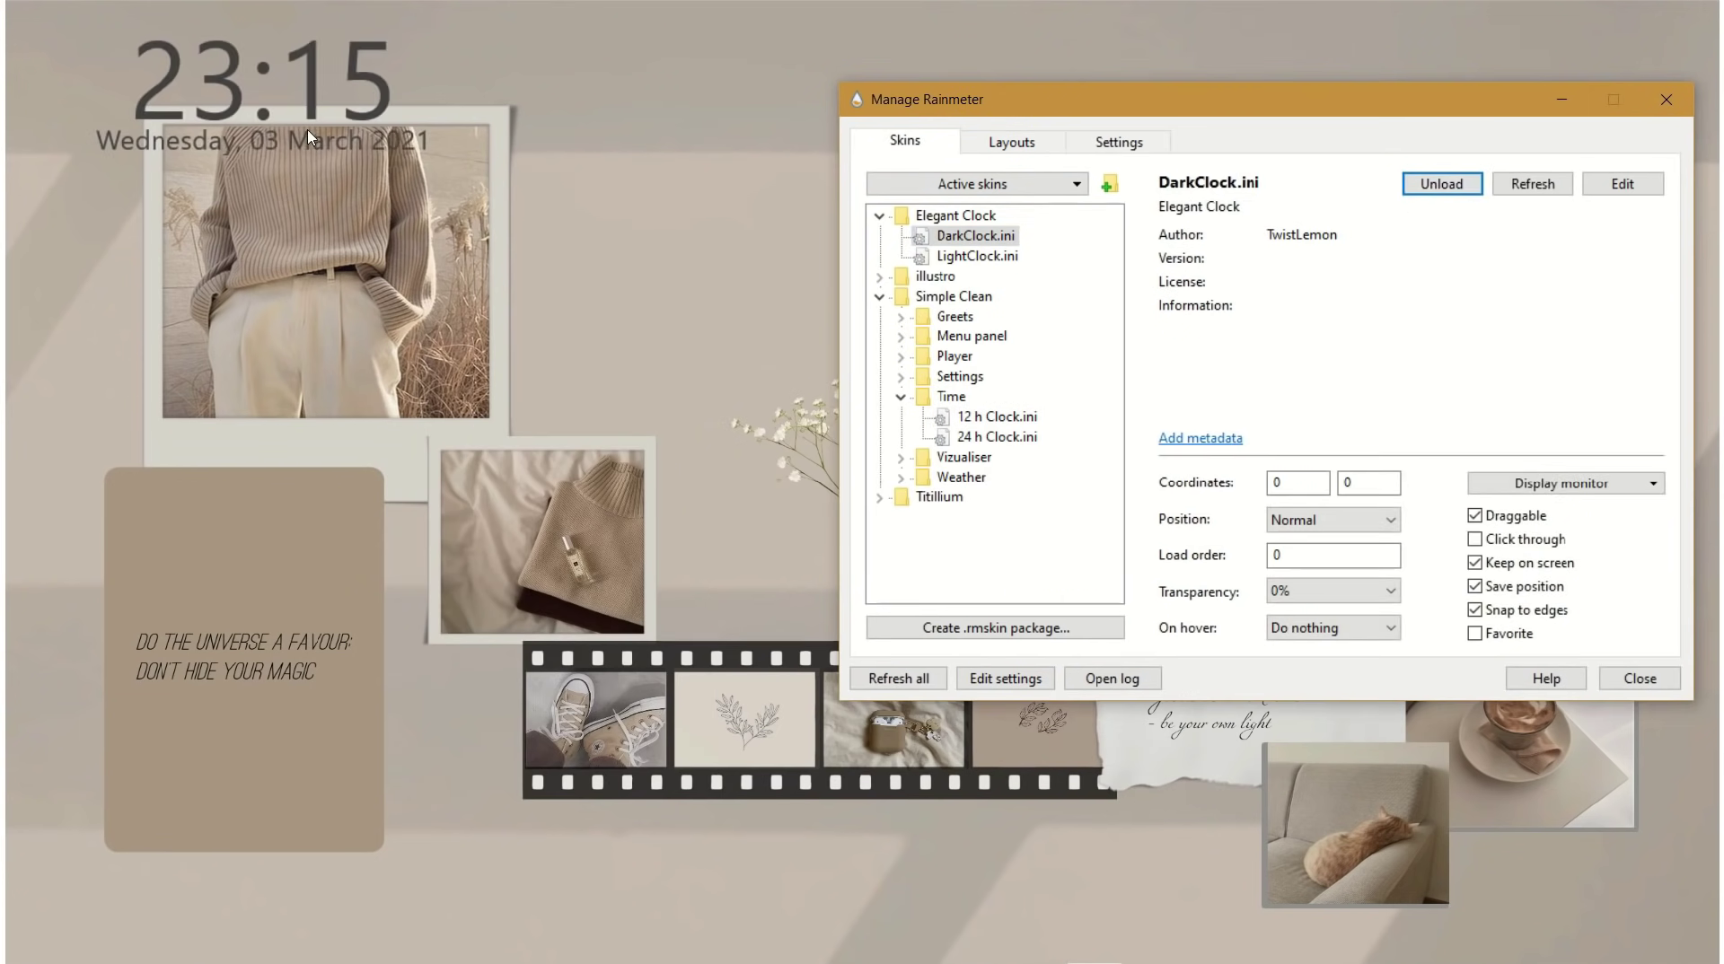
click(308, 137)
- Load the LightClock.ini variant of the Elegant Clock skin and close the Rainmeter manager
click(958, 257)
click(1436, 185)
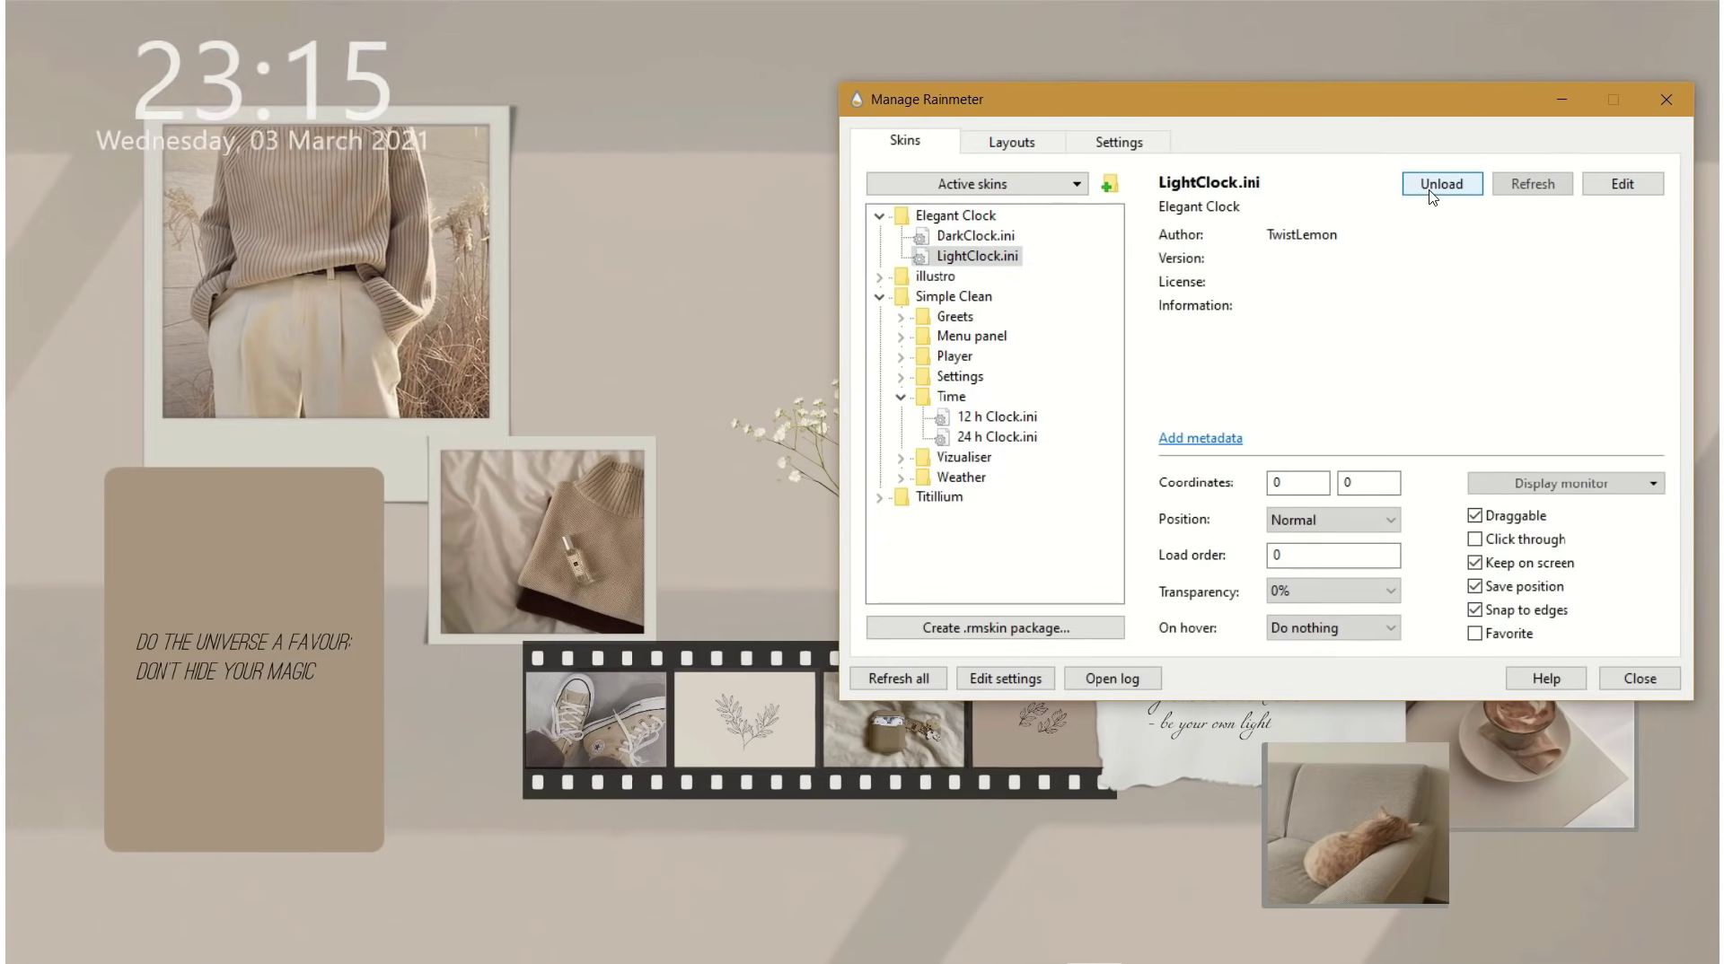
key(Escape)
- Refresh the desktop and move the clock widget between the Doeskin swatch and the reminders note
right_click(502, 191)
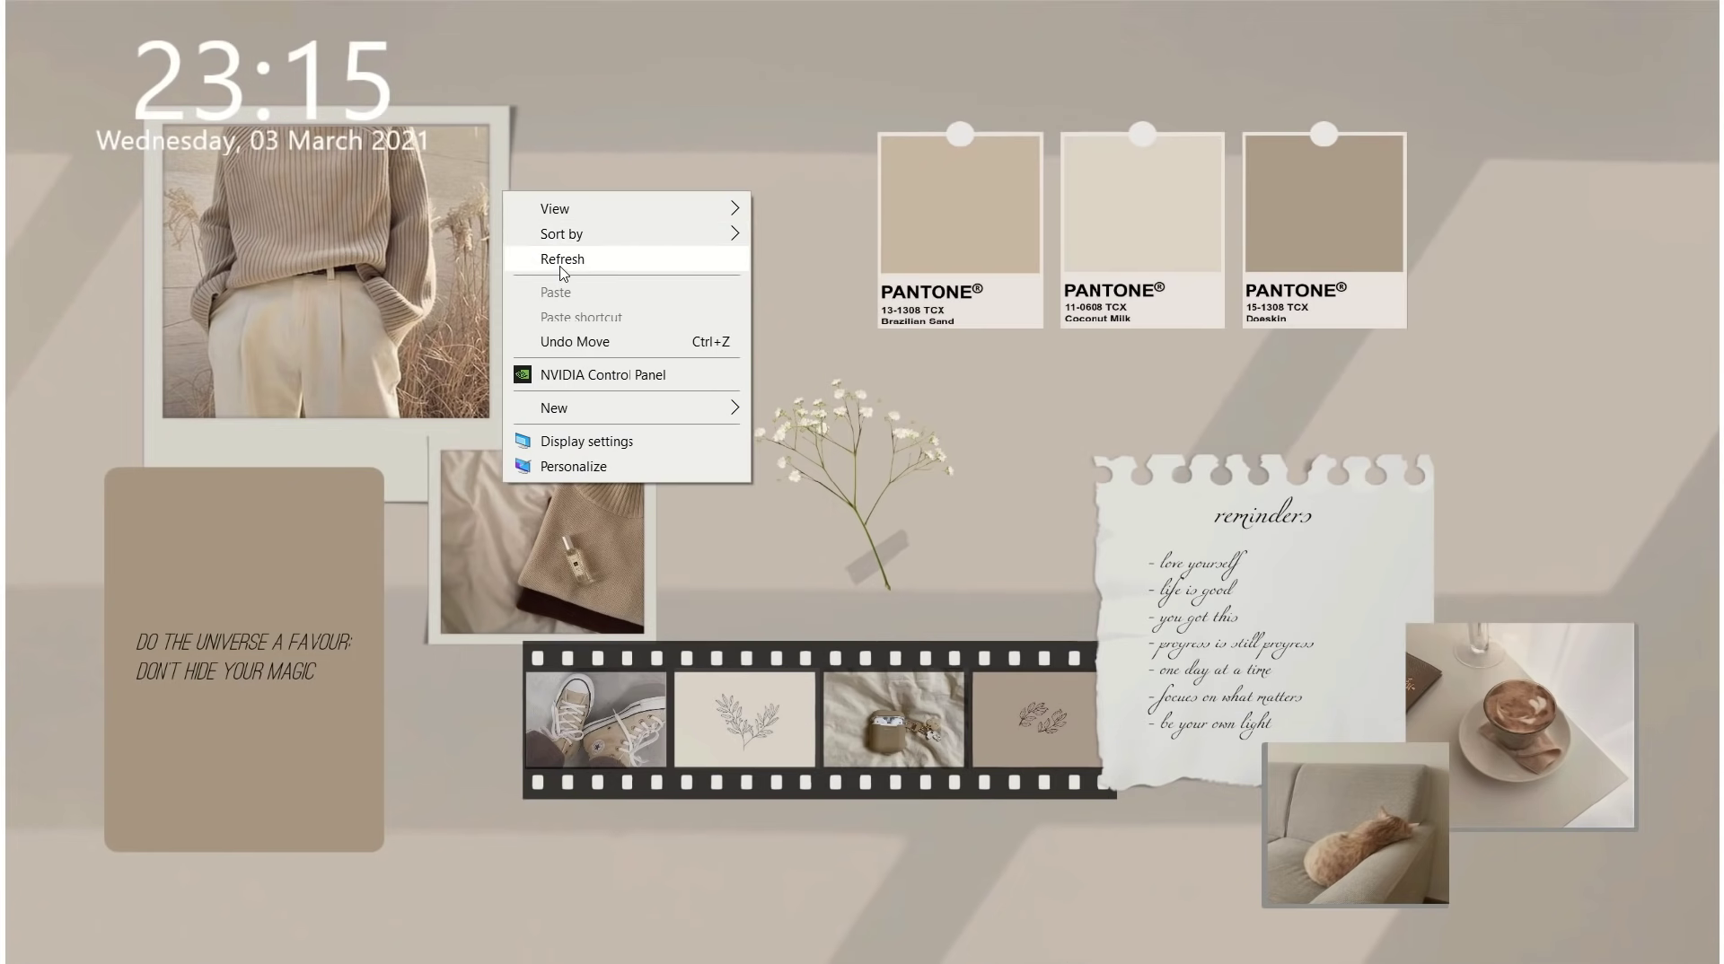
click(557, 270)
drag(247, 81, 750, 197)
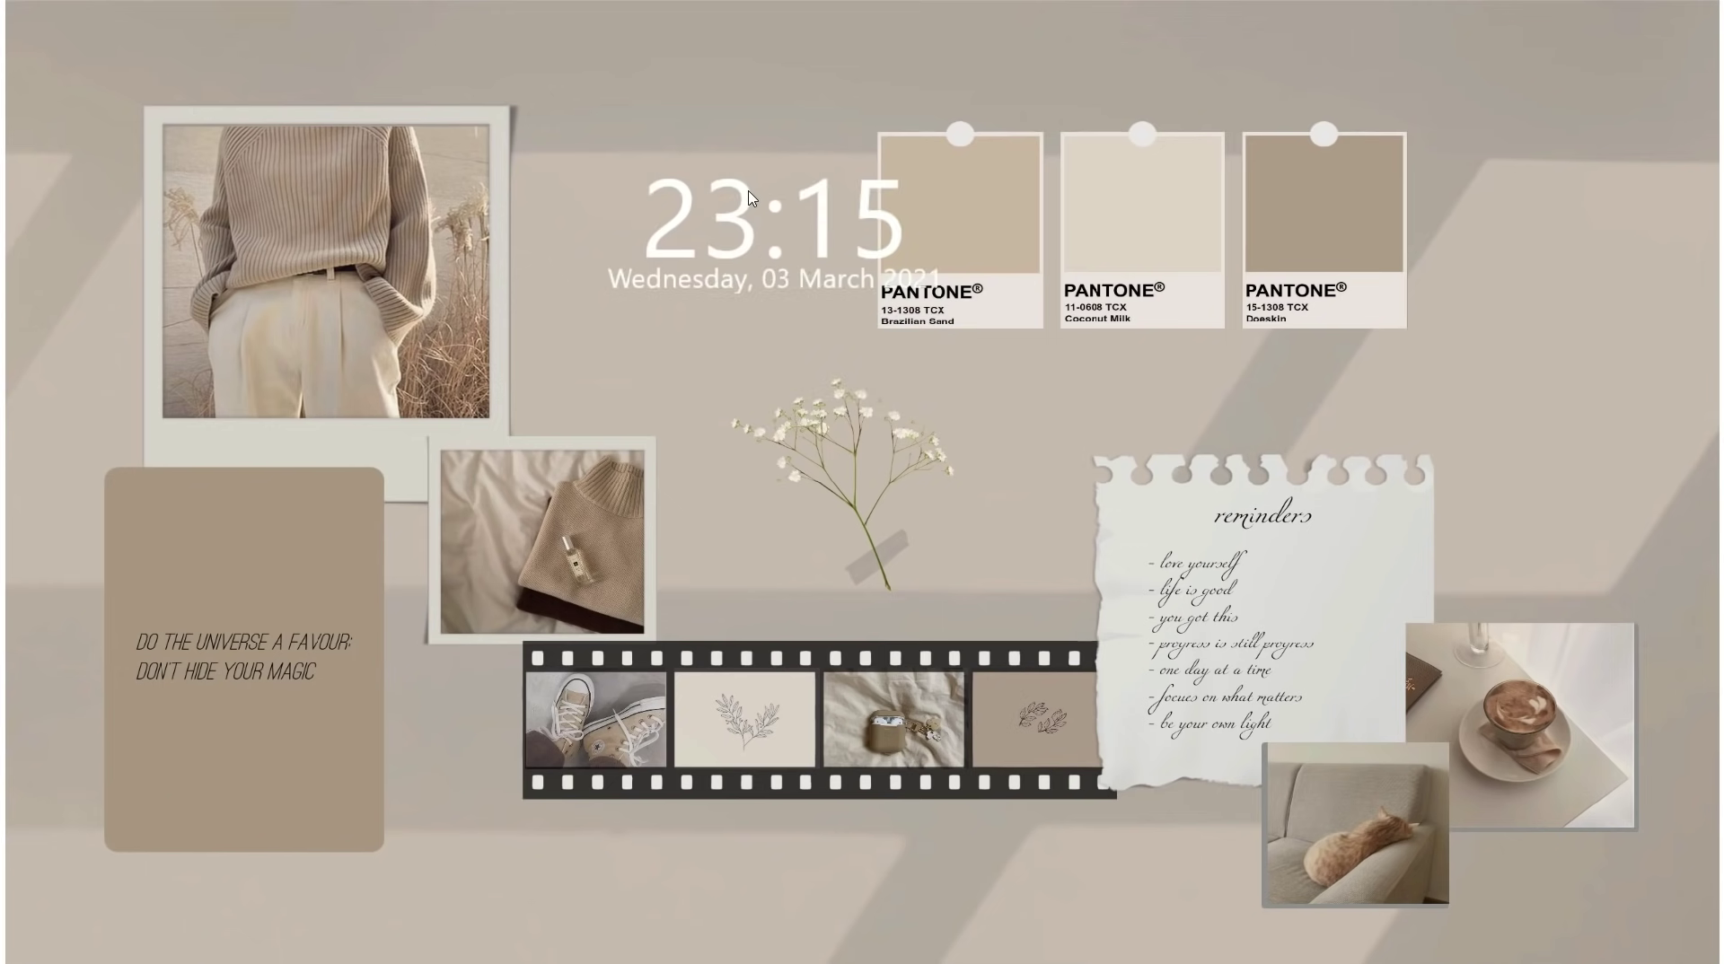
drag(1273, 215, 1627, 386)
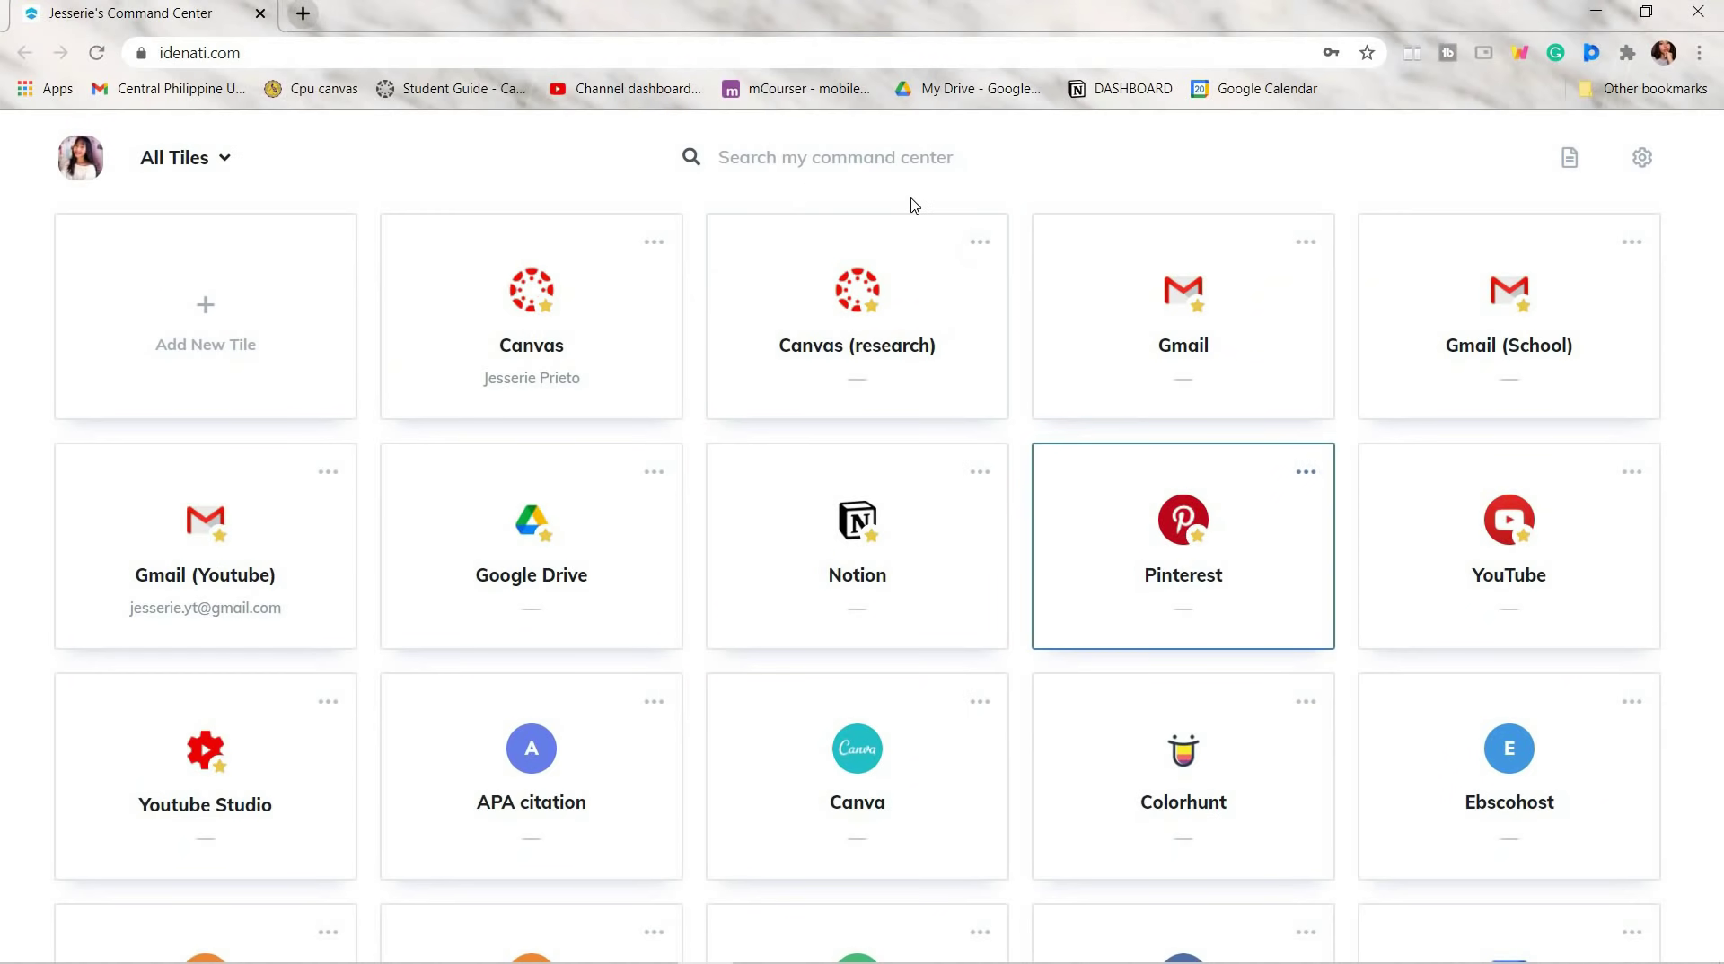
- Open Pinterest from the command center and search for "beige aesthetic laptop wallpaper", browsing the results
click(1181, 516)
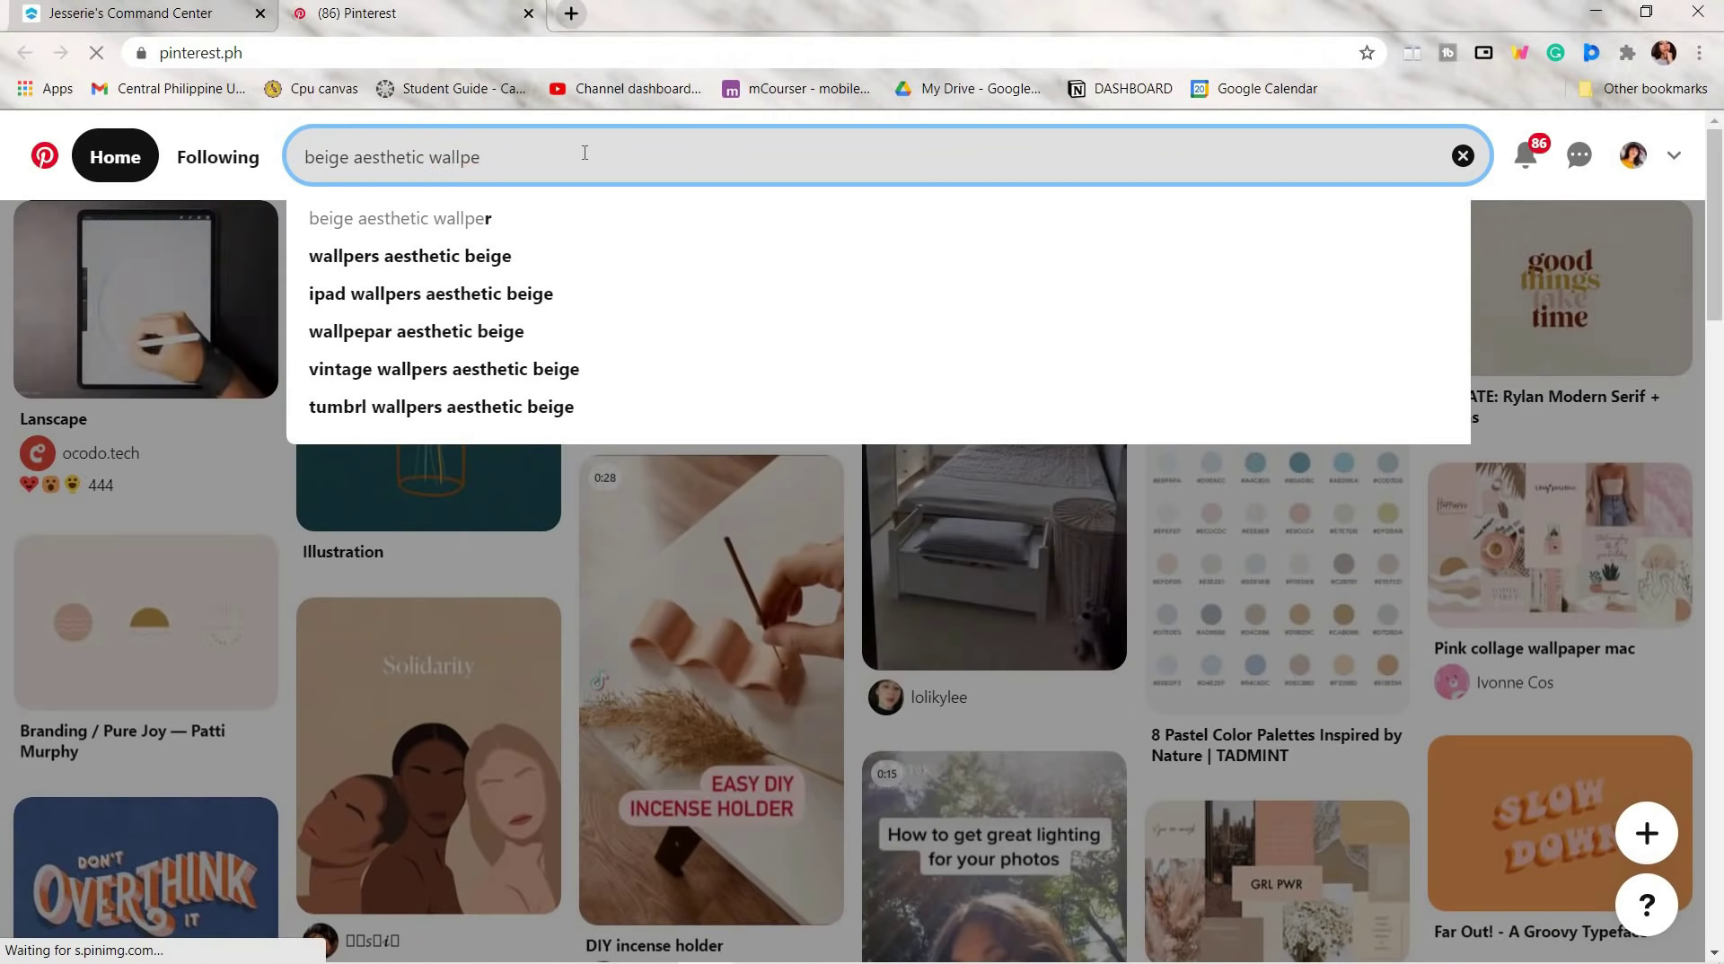
key(BackSpace)
text(aper)
key(Return)
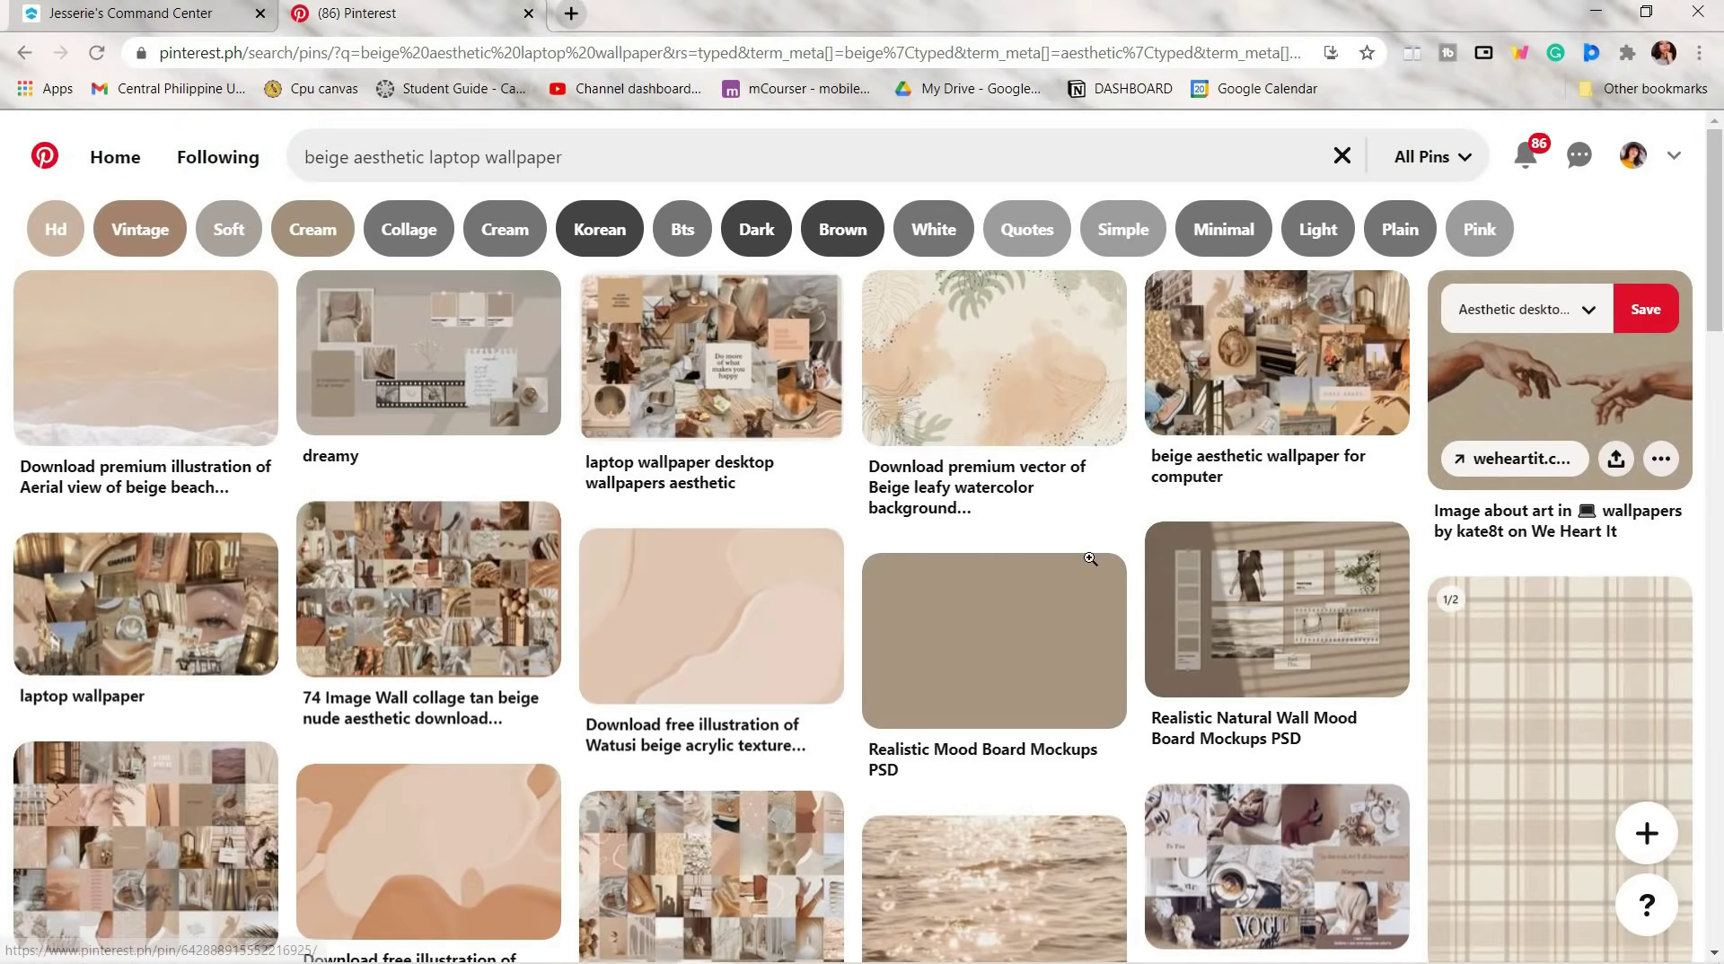
scroll(732, 664, down, 12)
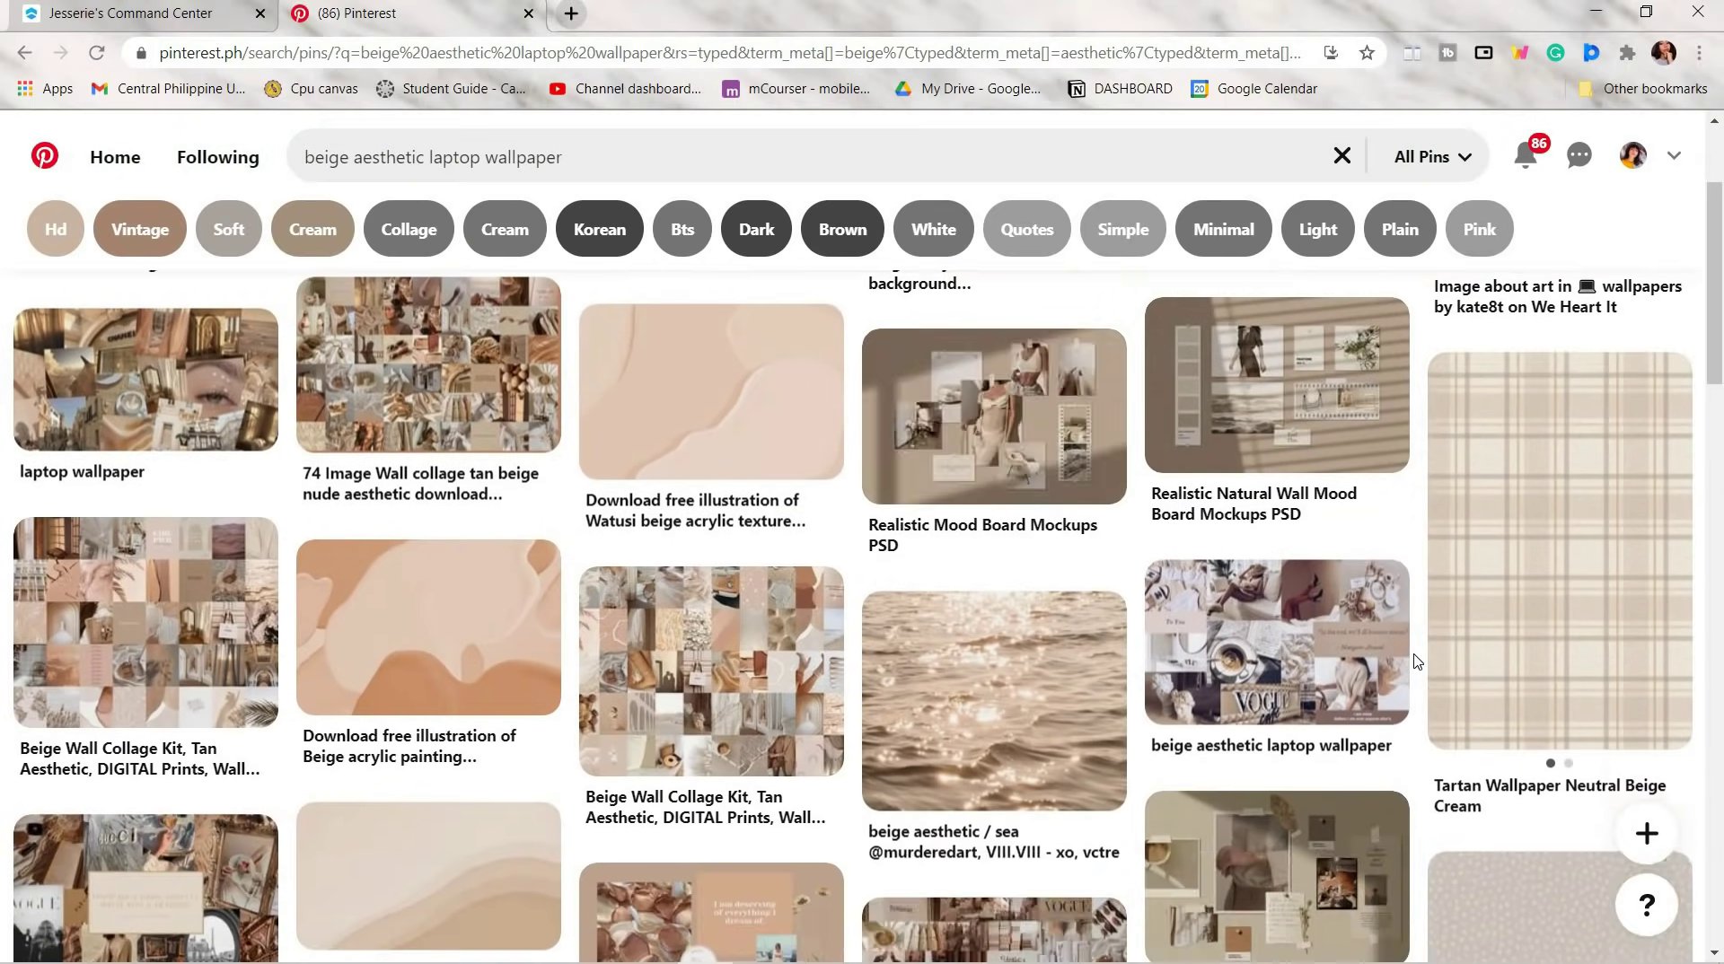
scroll(733, 664, down, 3)
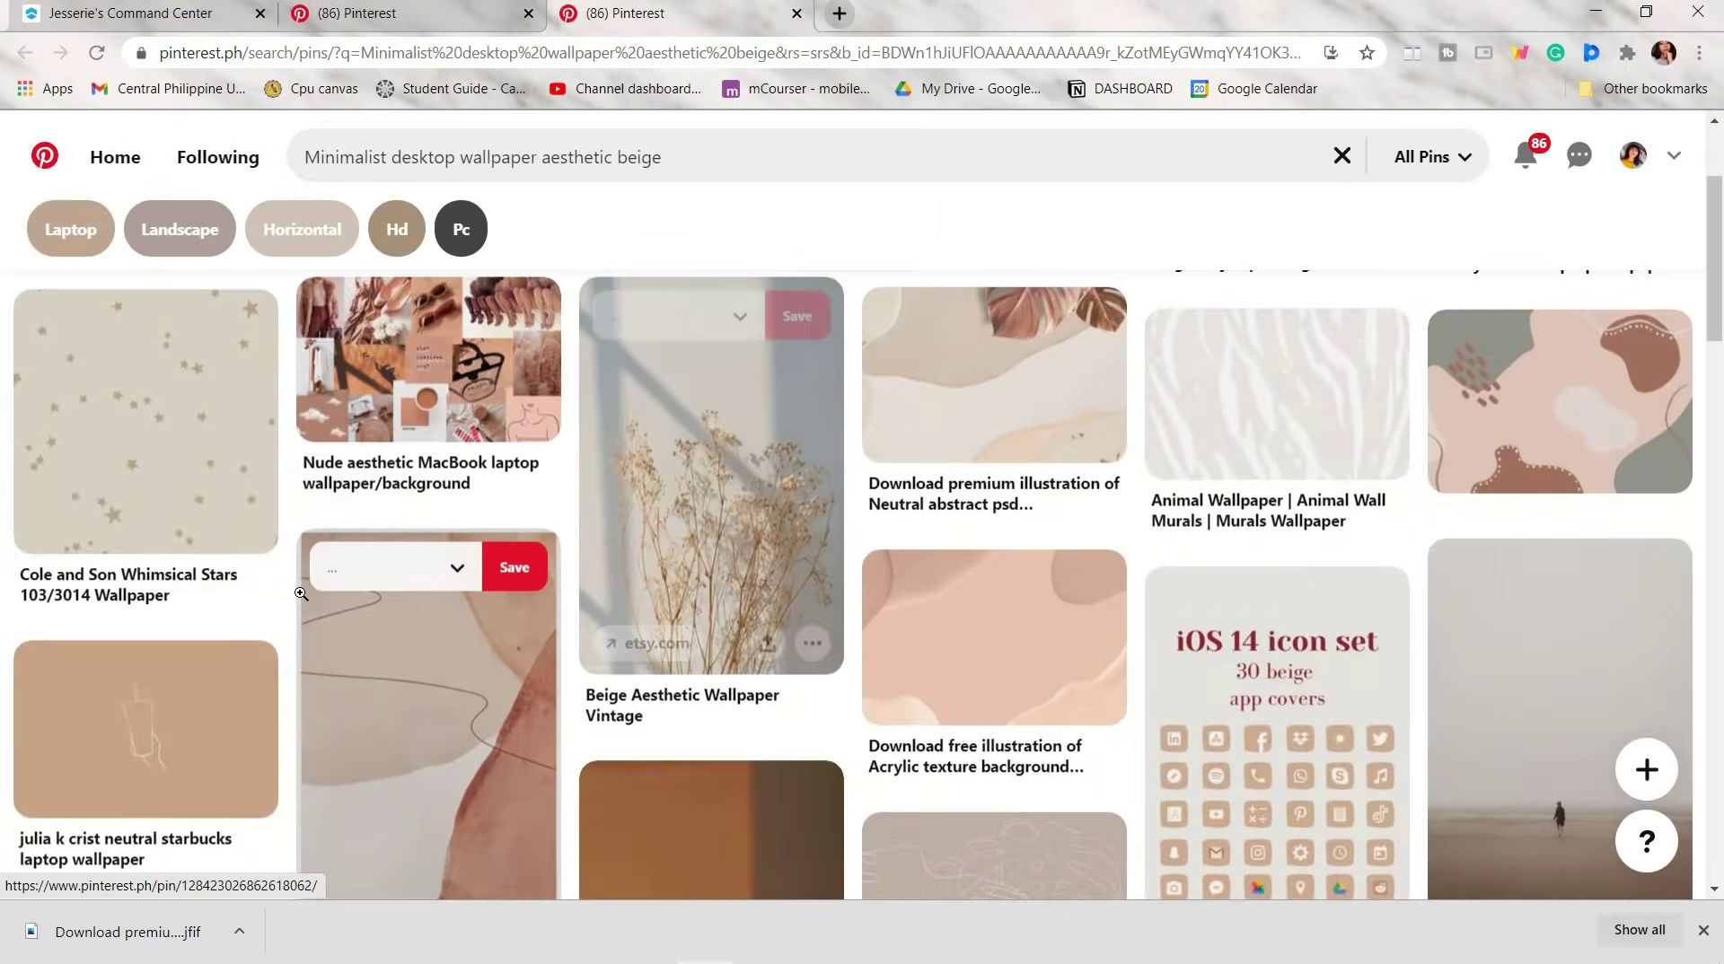
- Browse the "Minimalist desktop wallpaper aesthetic beige" results, open the Creative Market pin of illustrated women, and open its further options
scroll(342, 581, down, 3)
scroll(343, 581, down, 4)
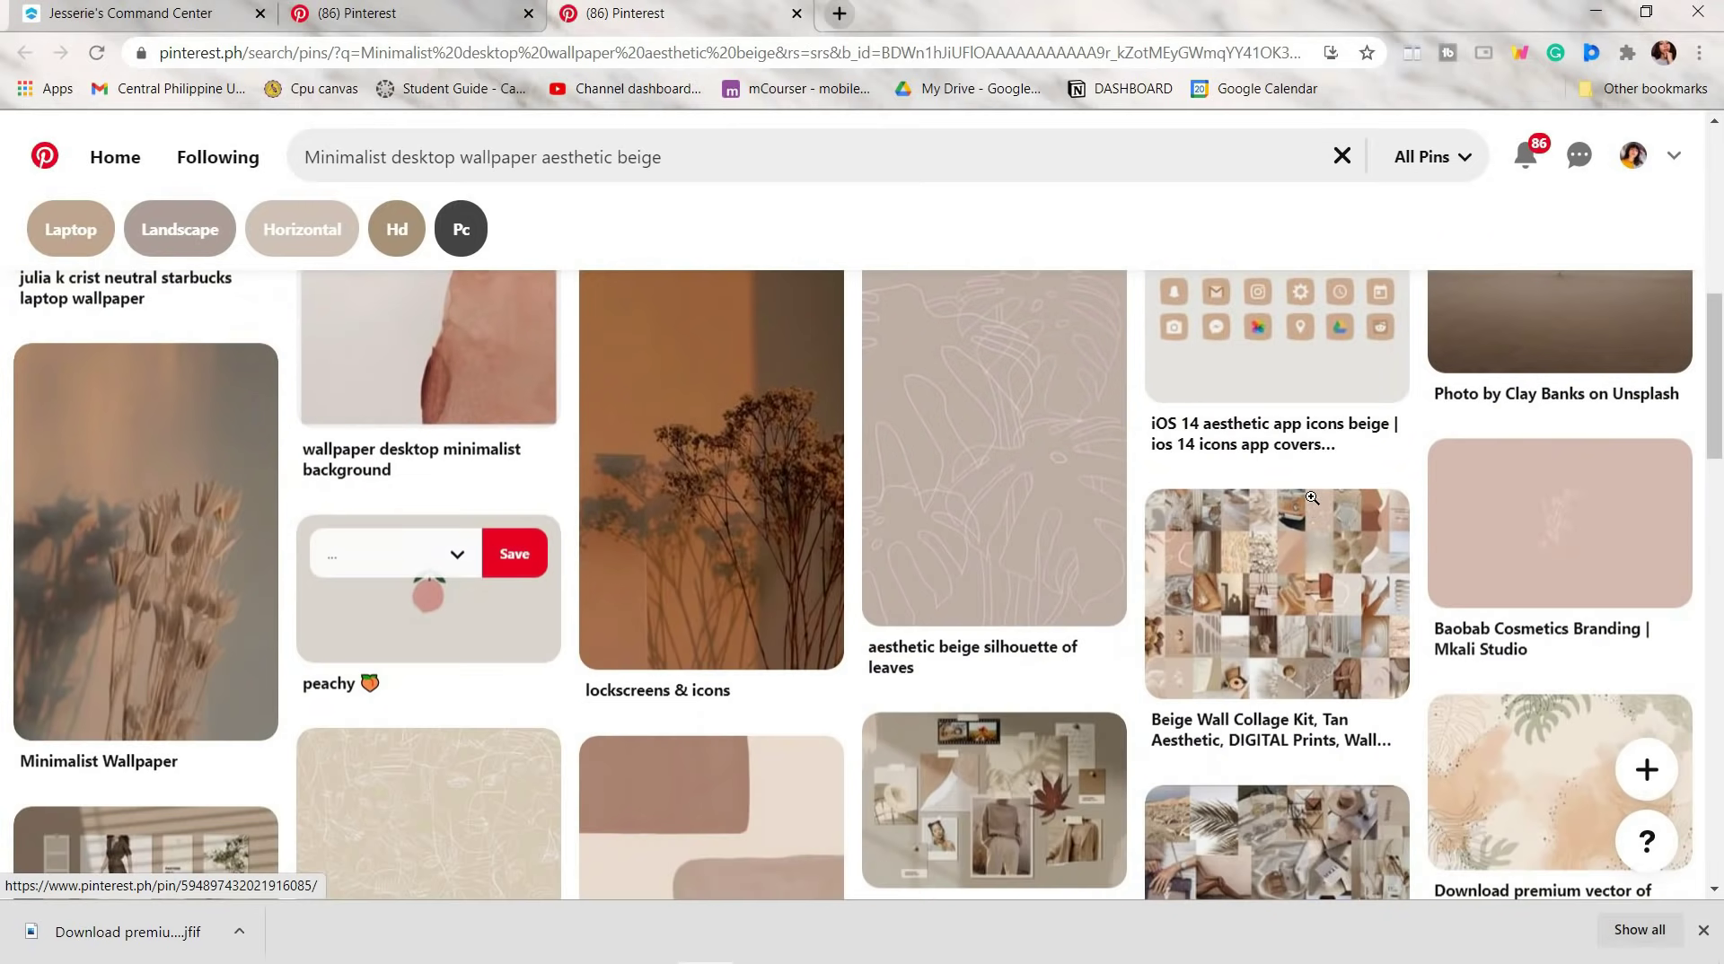
scroll(703, 638, down, 3)
scroll(703, 638, down, 3)
click(704, 539)
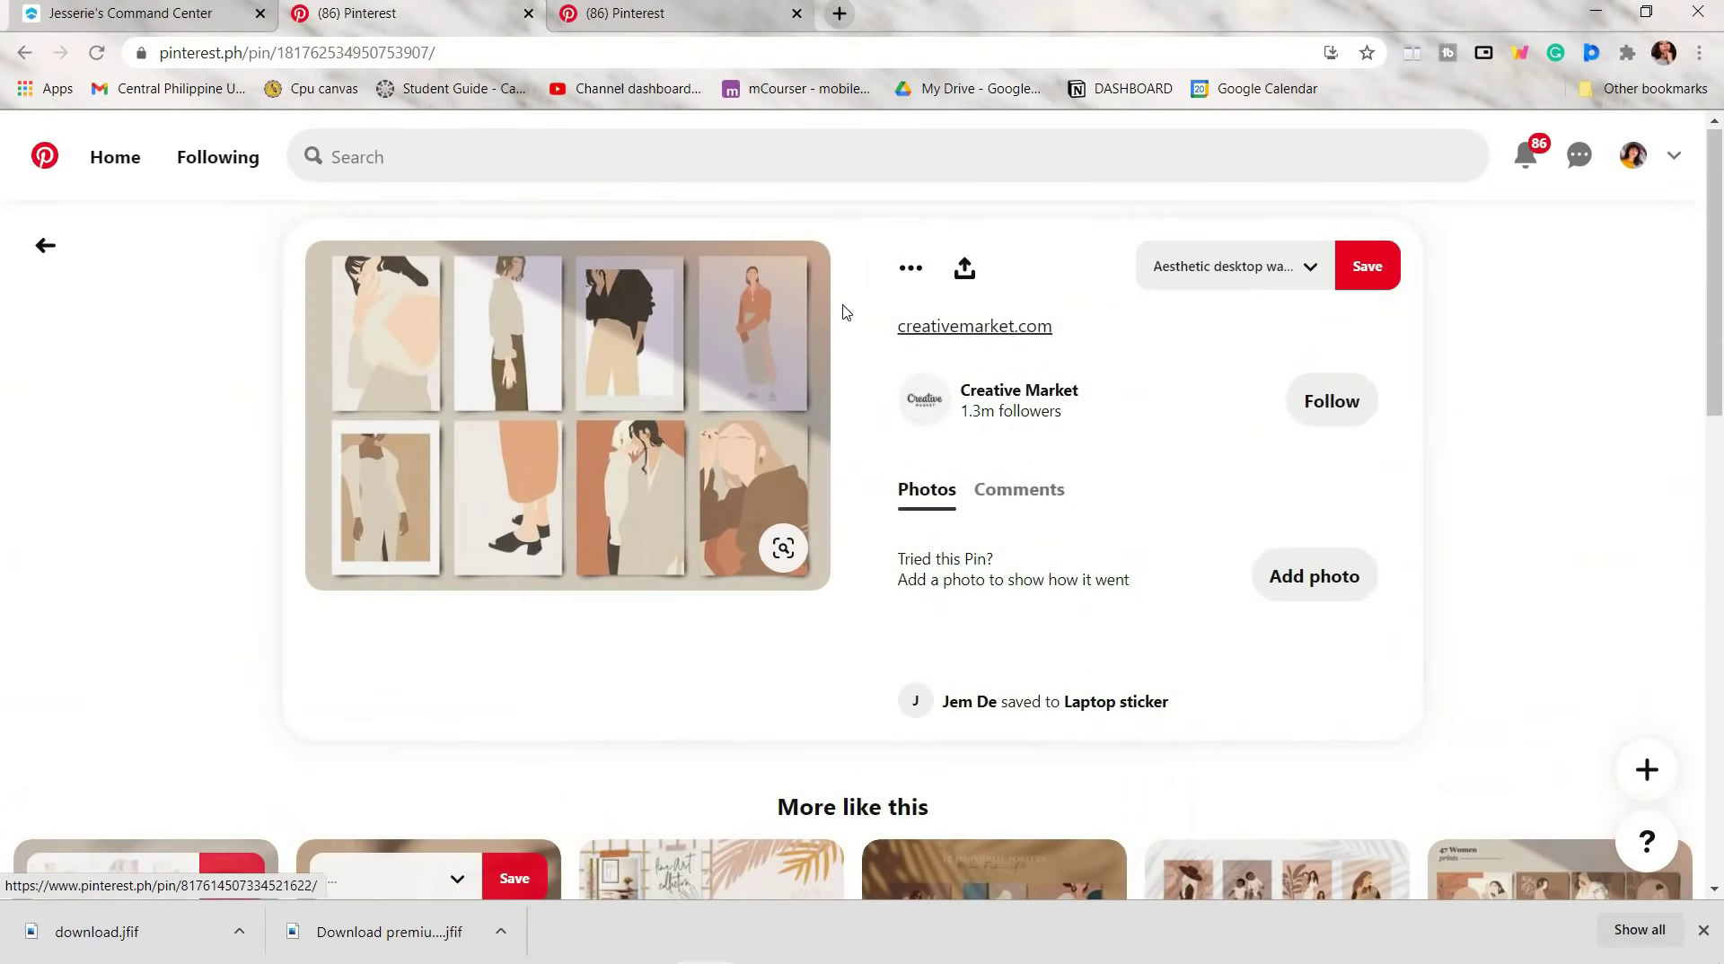
click(910, 266)
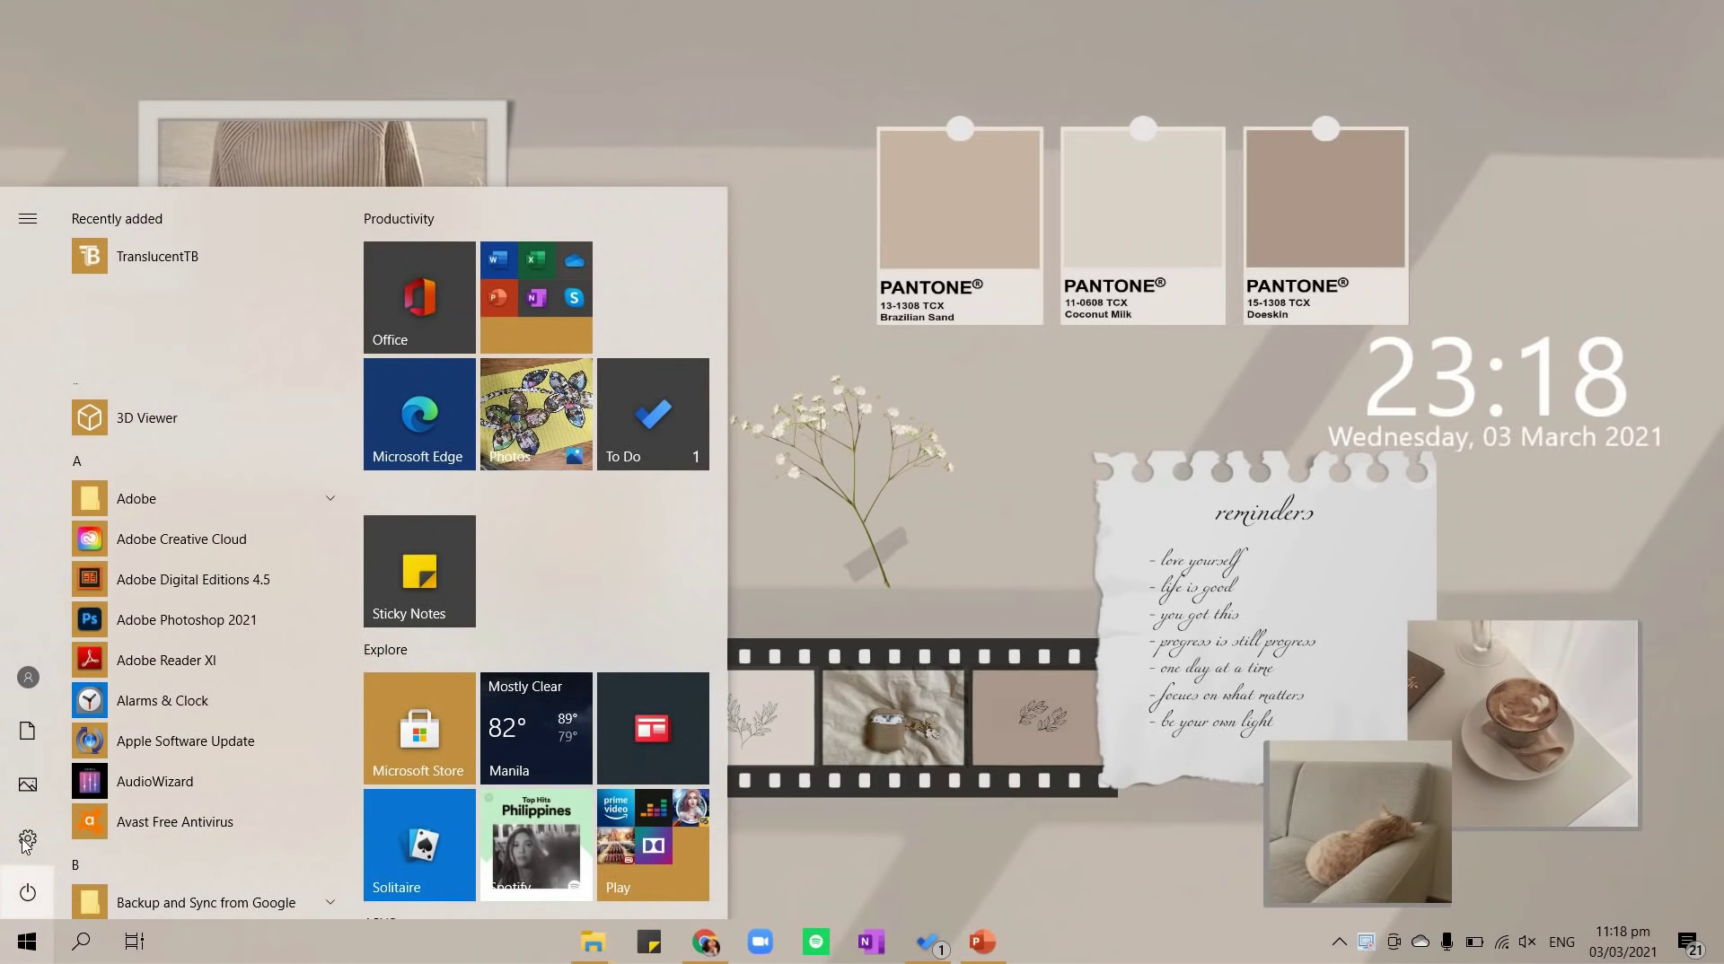
- Open the Windows personalization settings for the lock screen
click(68, 837)
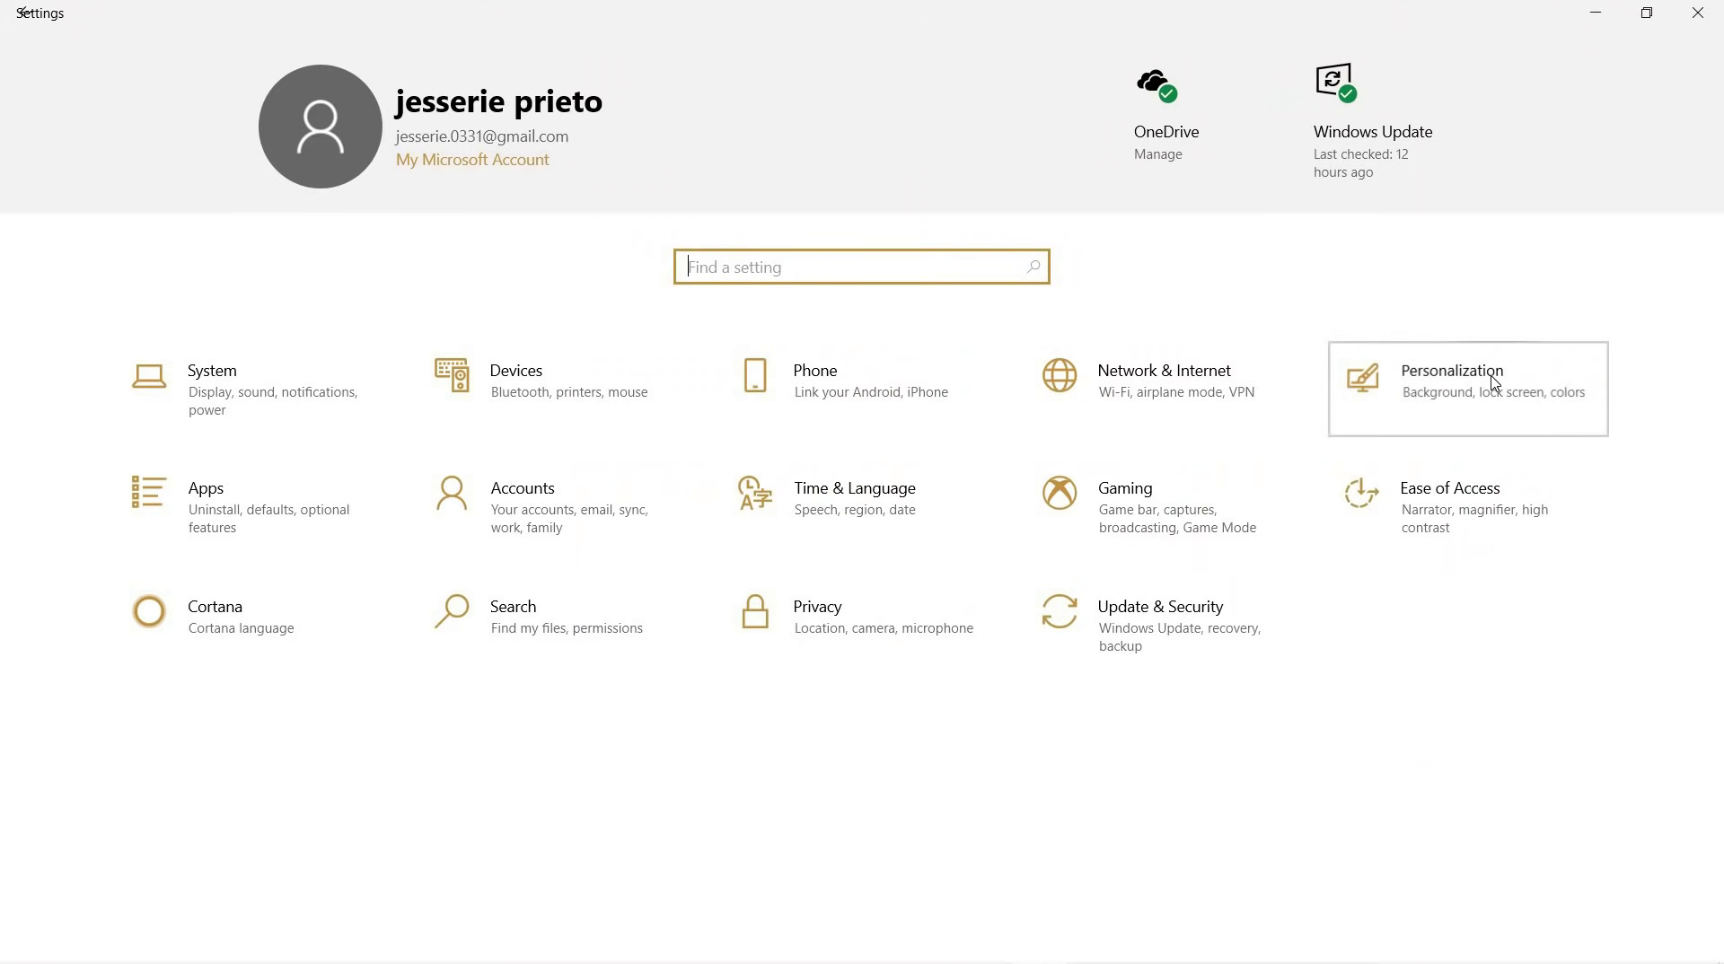
key(Return)
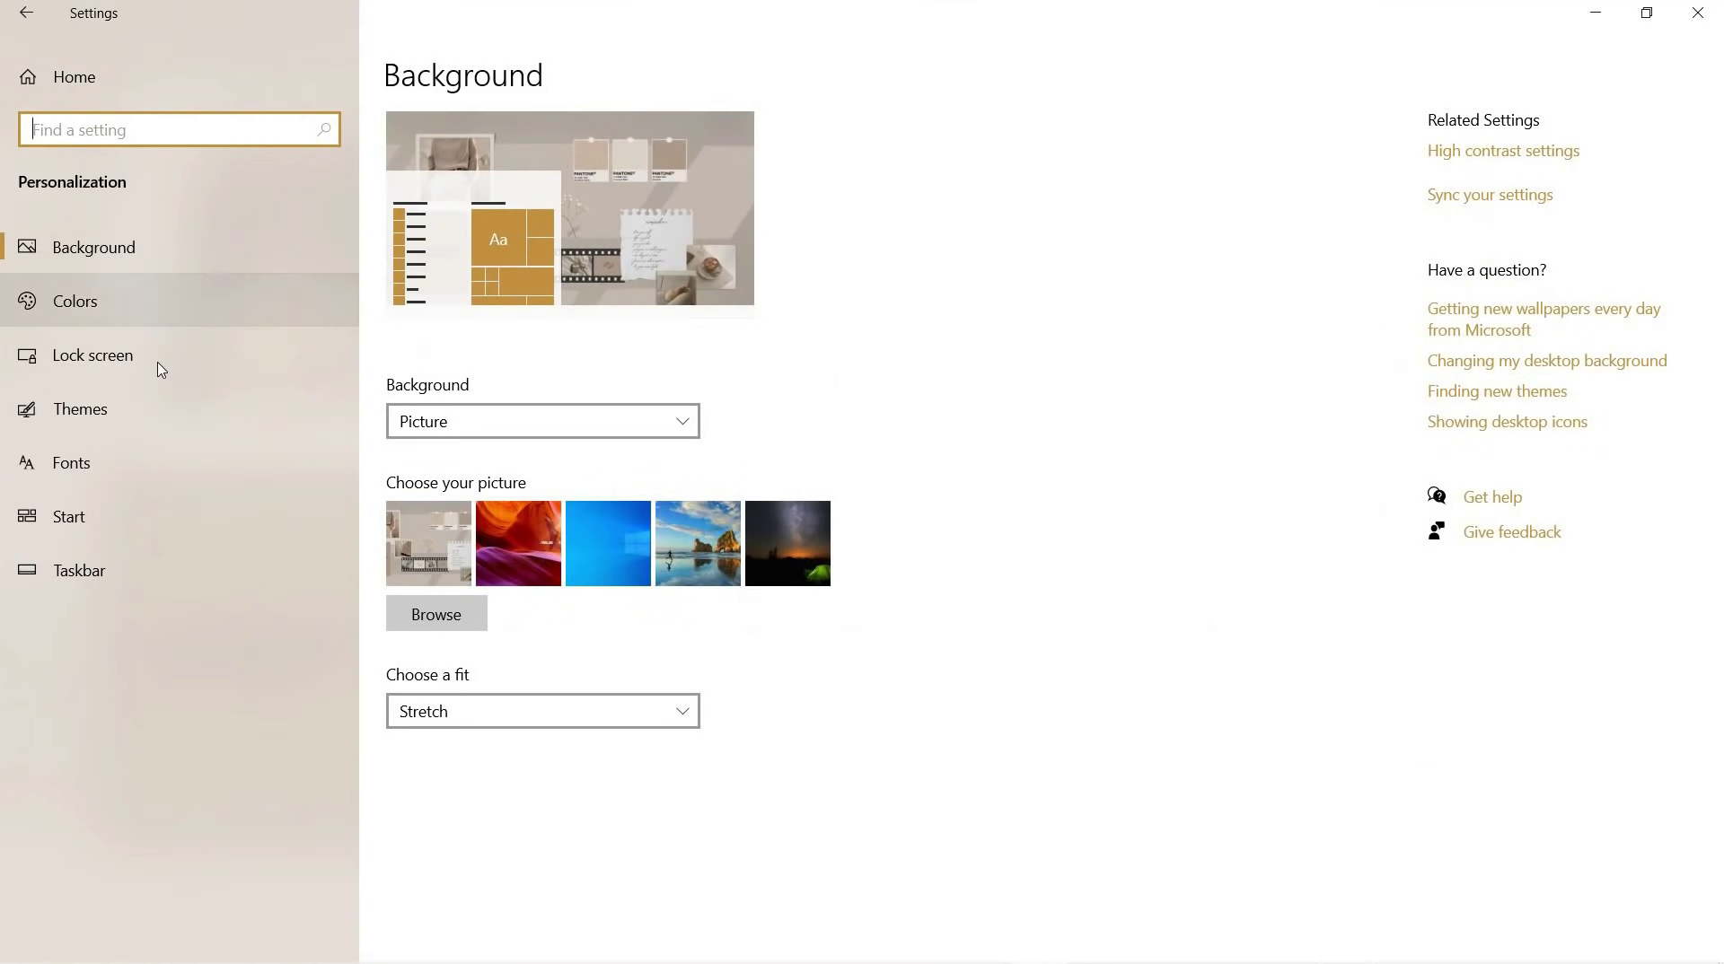
click(115, 358)
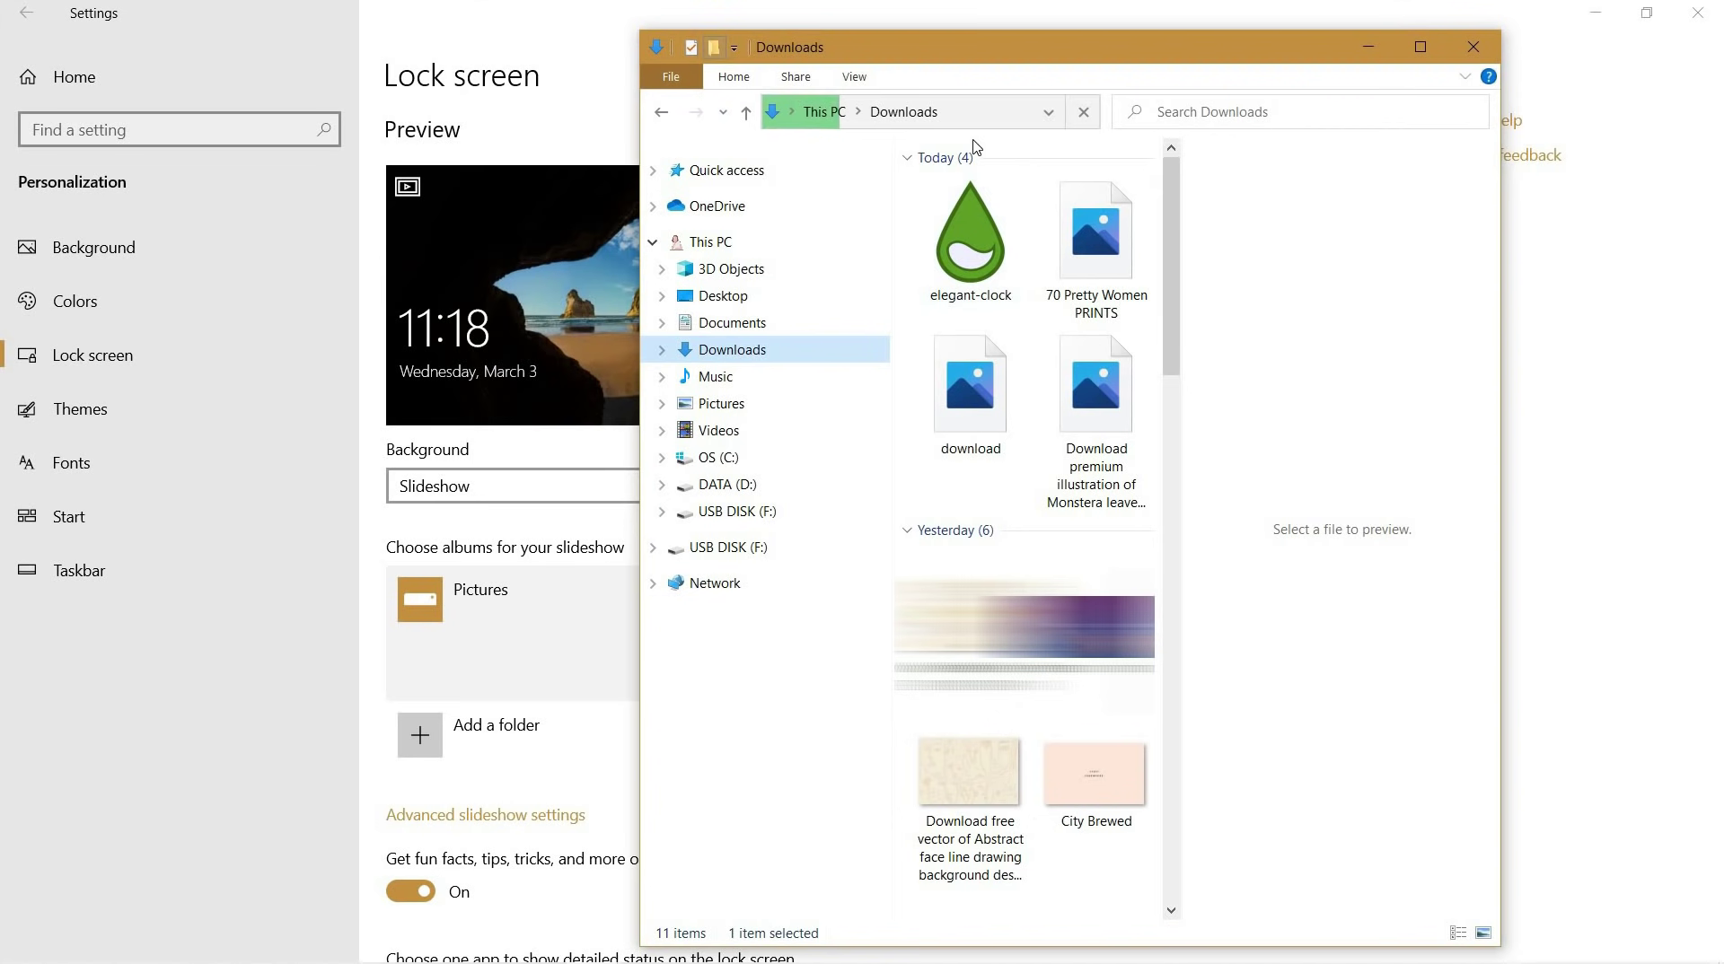
- Create a folder named "wallpaper" in Downloads and move the downloaded wallpaper images, including the pretty women prints and abstract face drawing, into it
key(ctrl+shift+n)
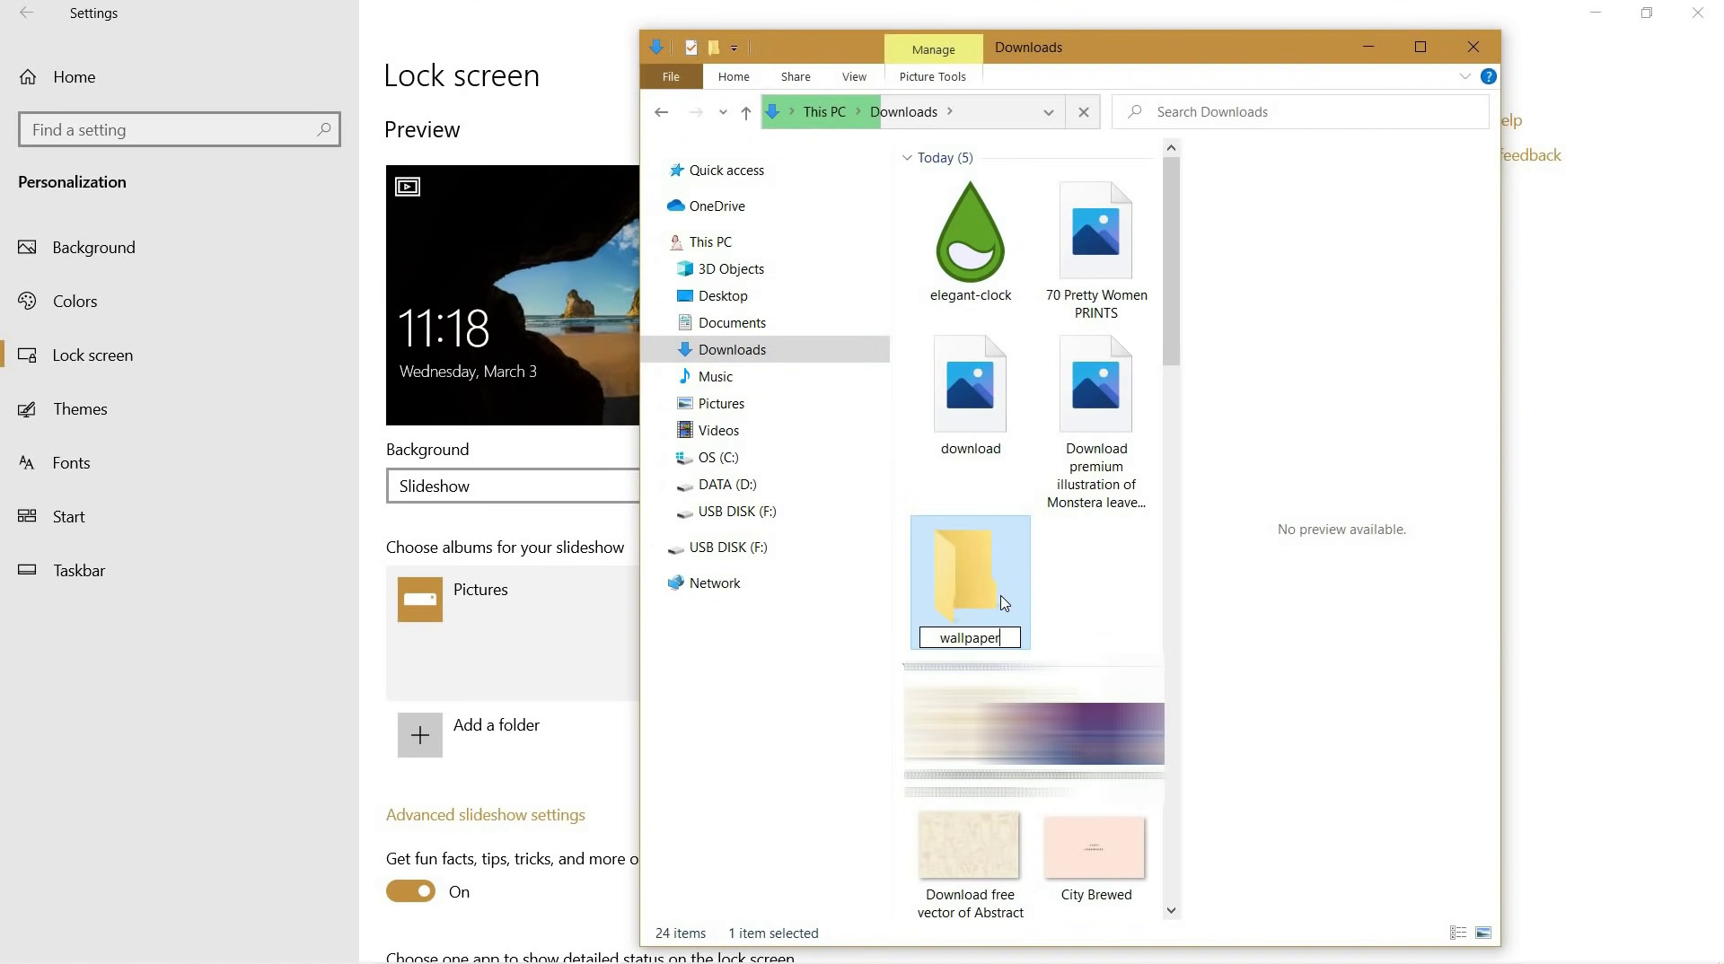
text(wallpaper)
key(Return)
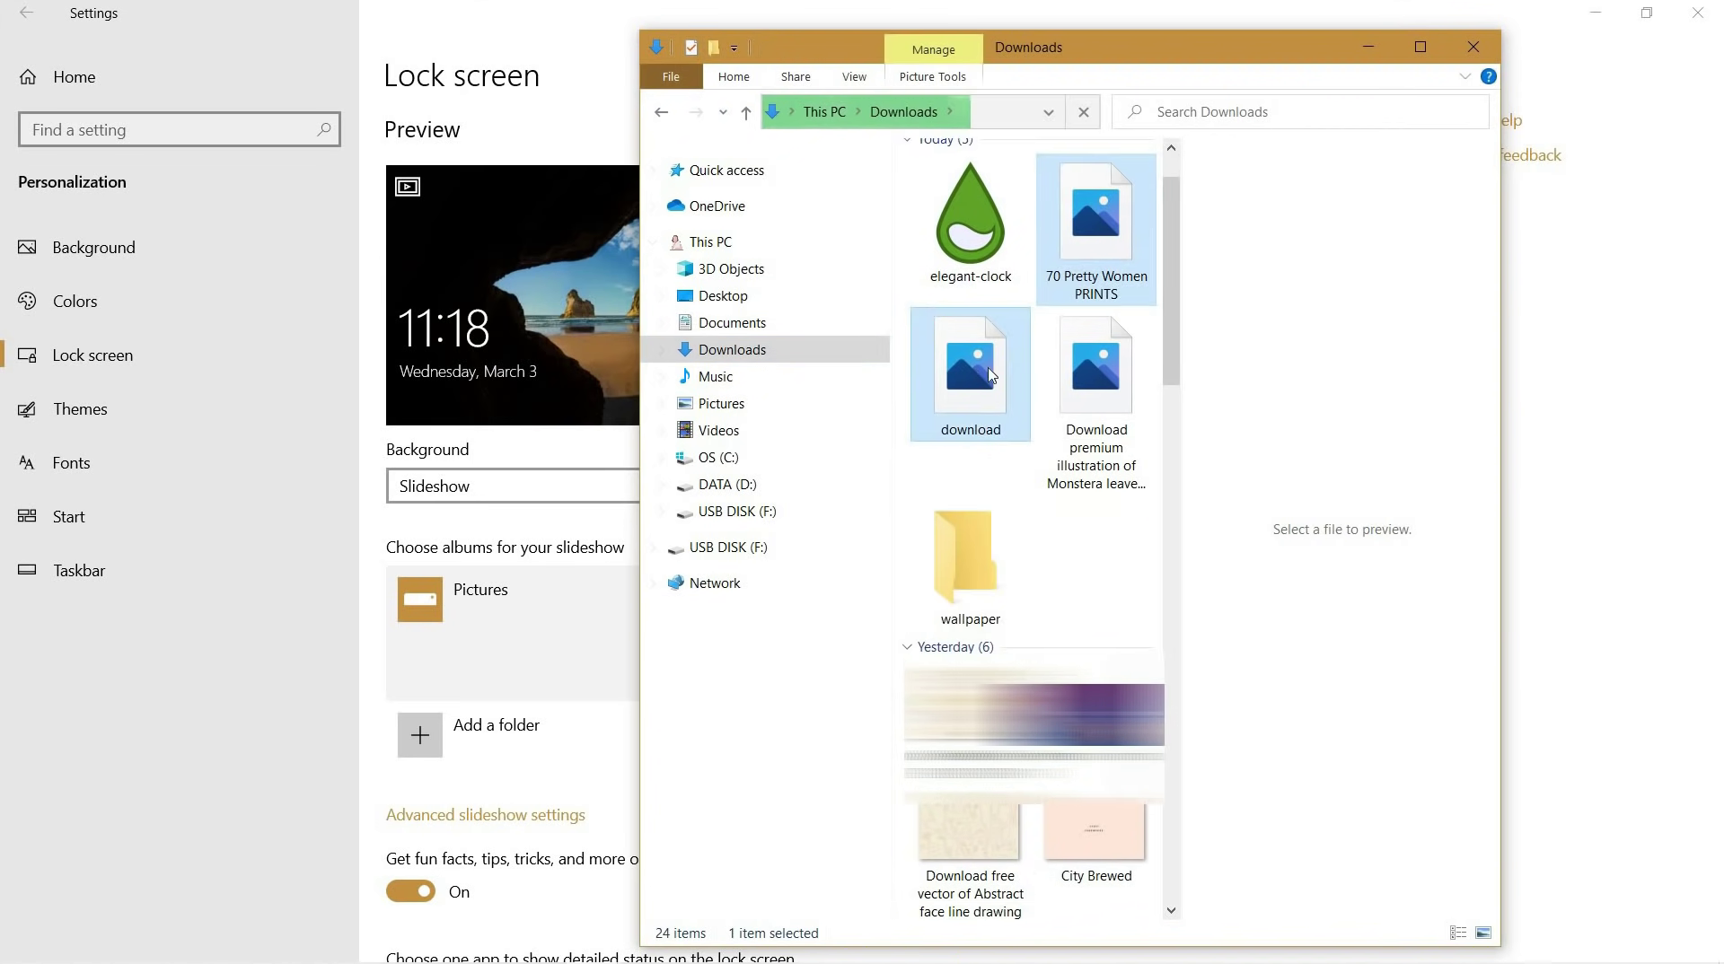
drag(960, 550, 960, 565)
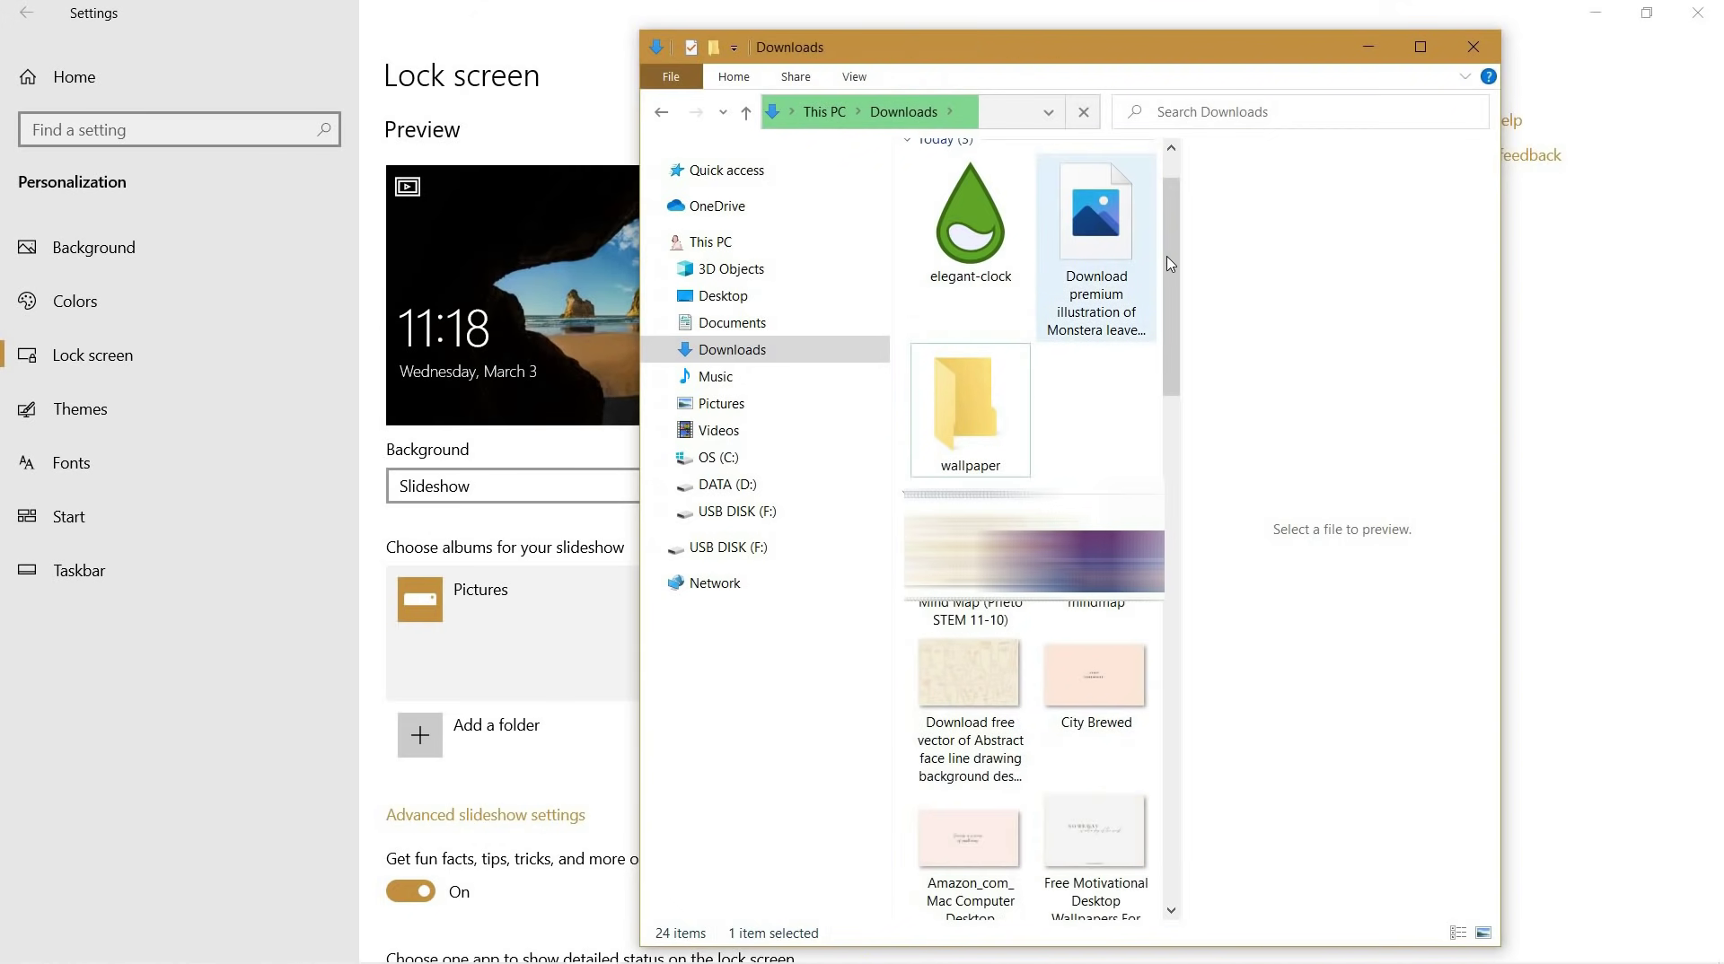
scroll(1102, 639, down, 3)
scroll(1102, 639, up, 1)
drag(1102, 639, 1009, 418)
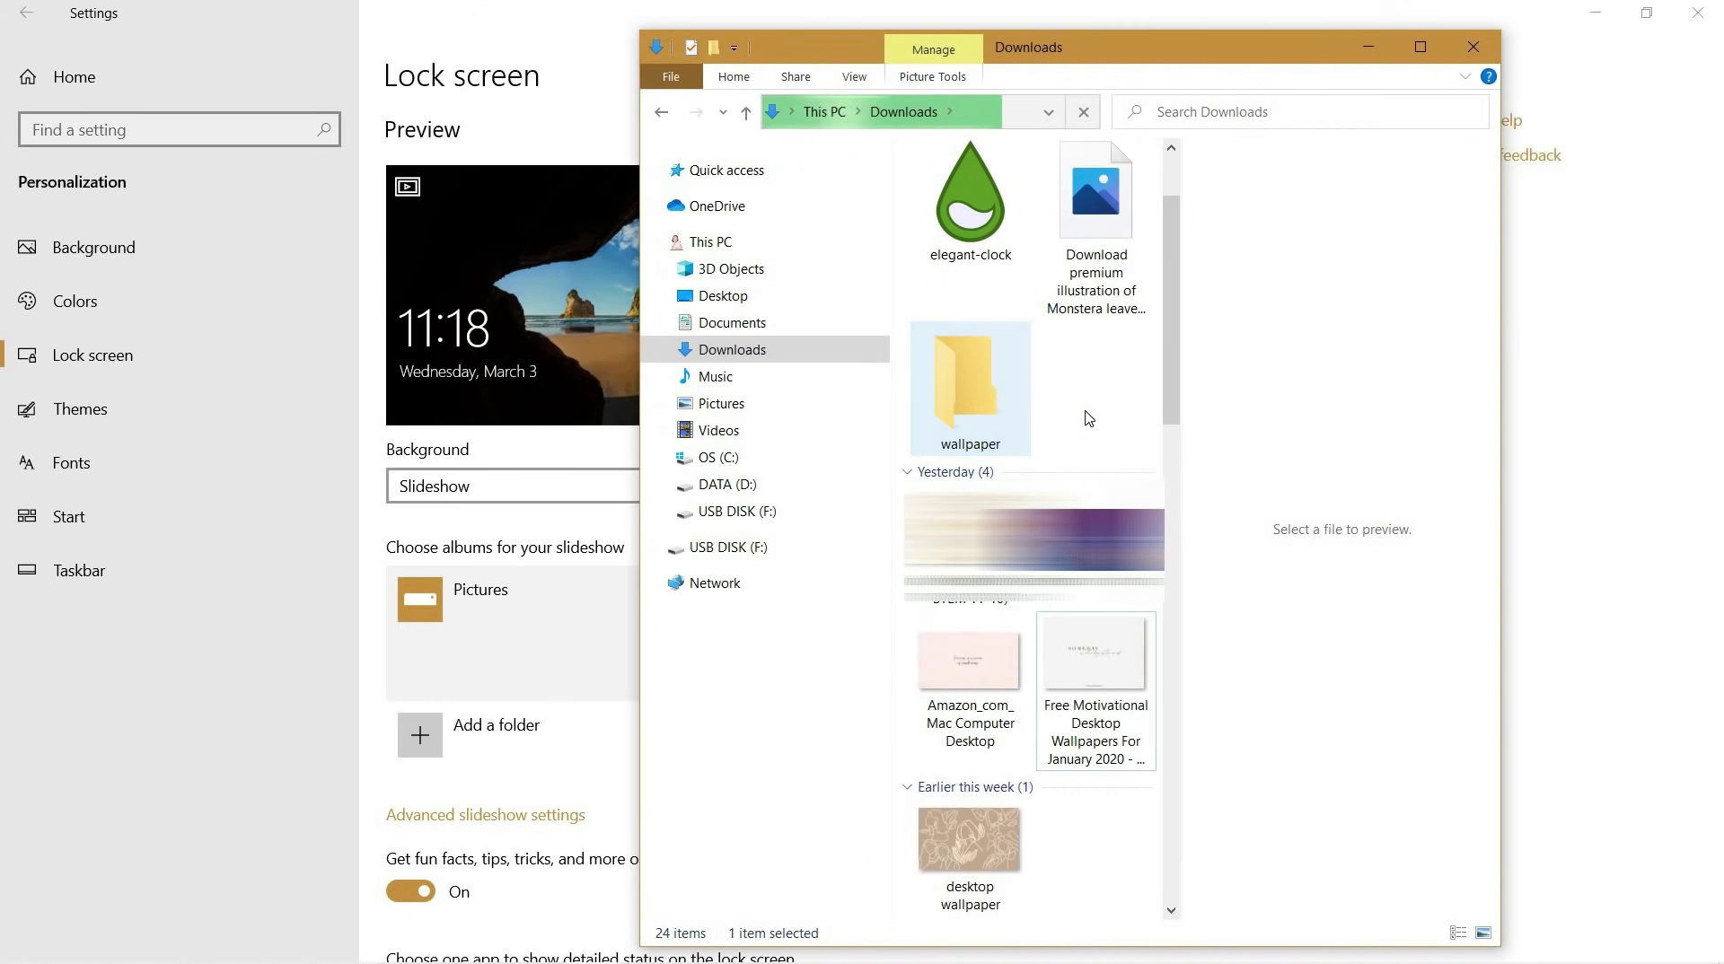
- Add the wallpaper folder from Downloads as an album for the lock screen slideshow
click(469, 736)
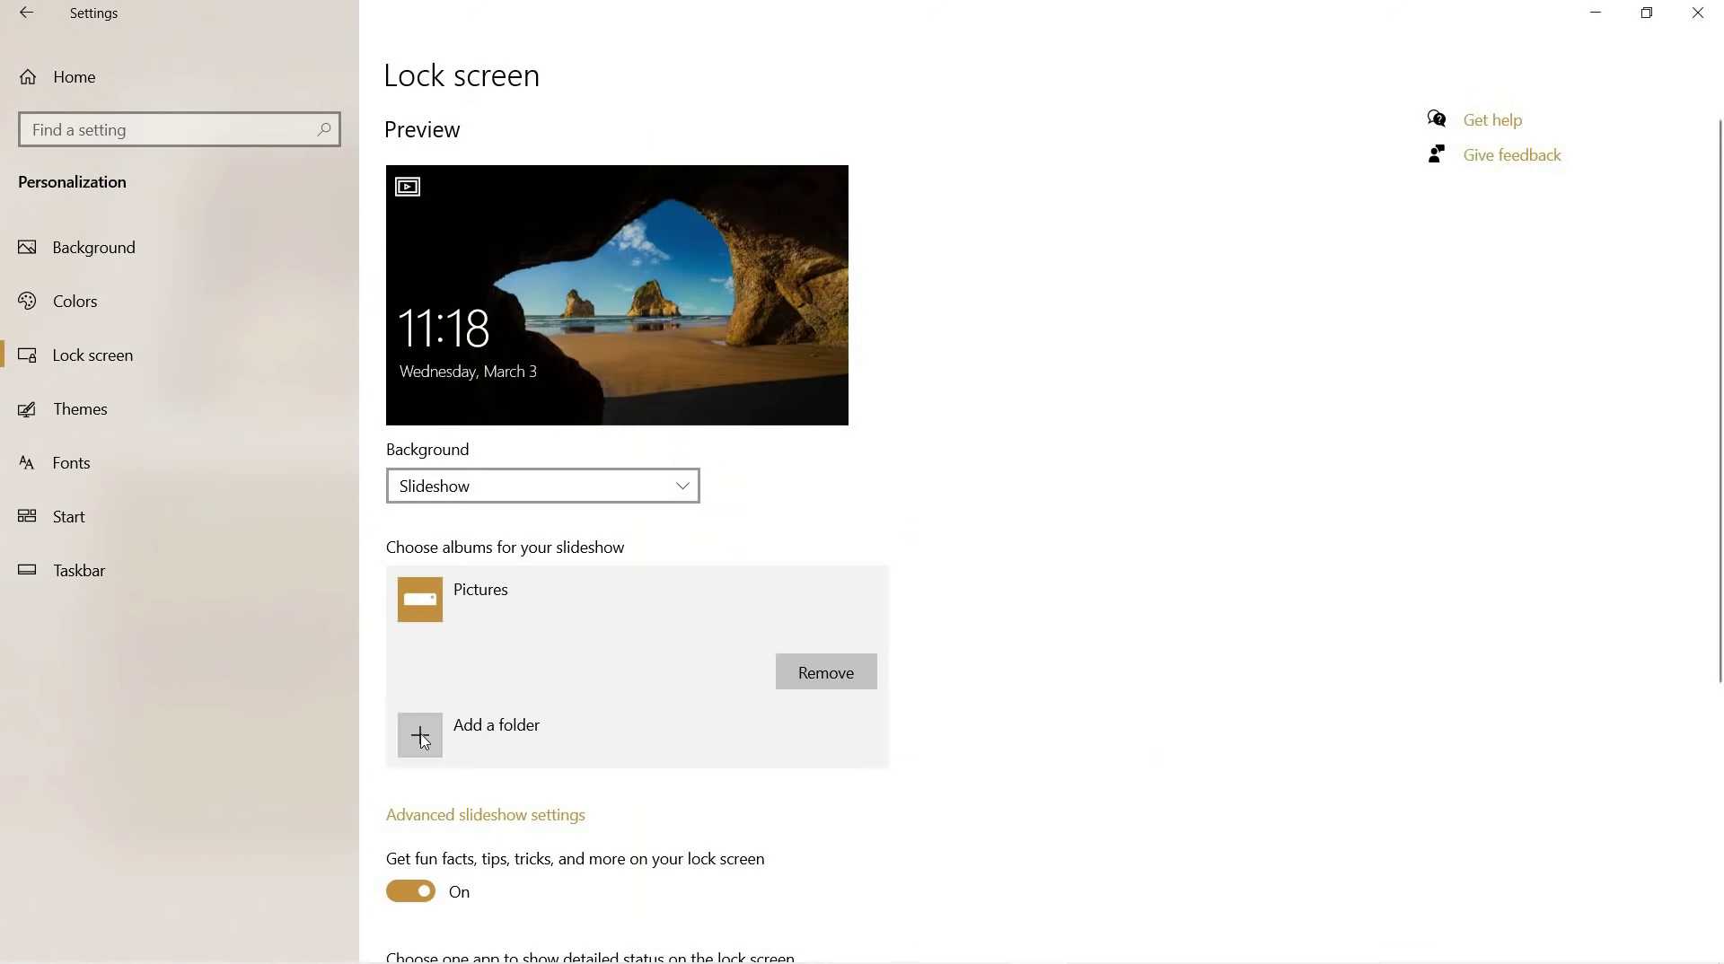
click(421, 737)
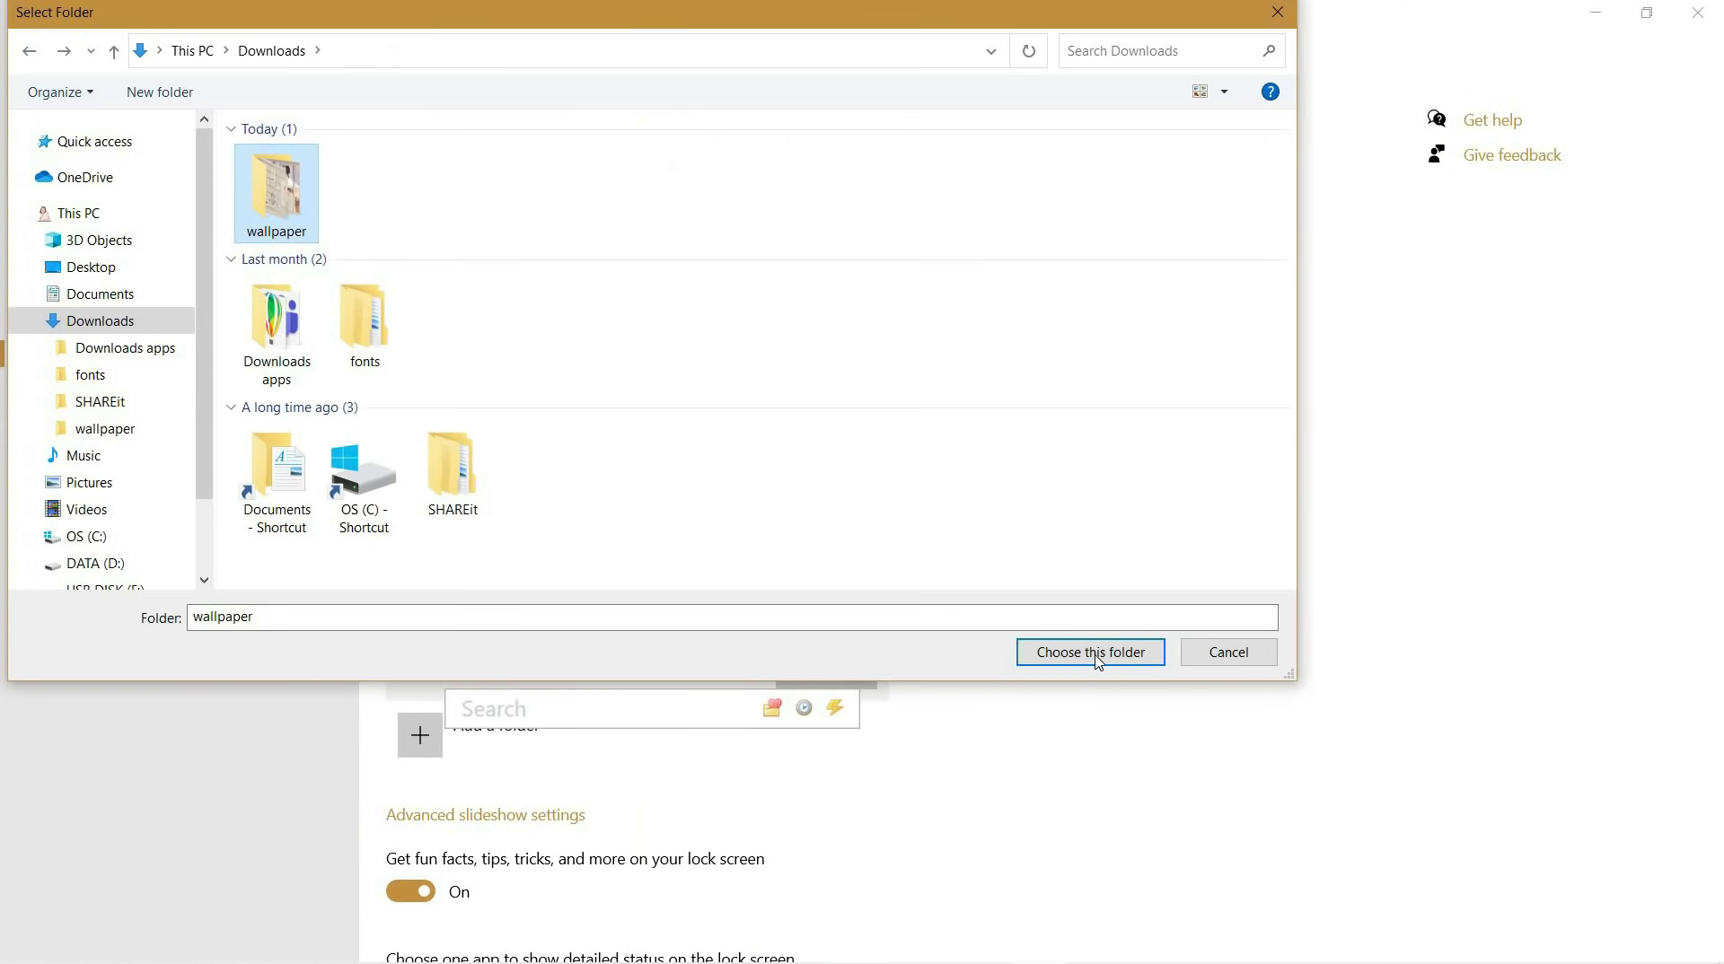
click(1090, 652)
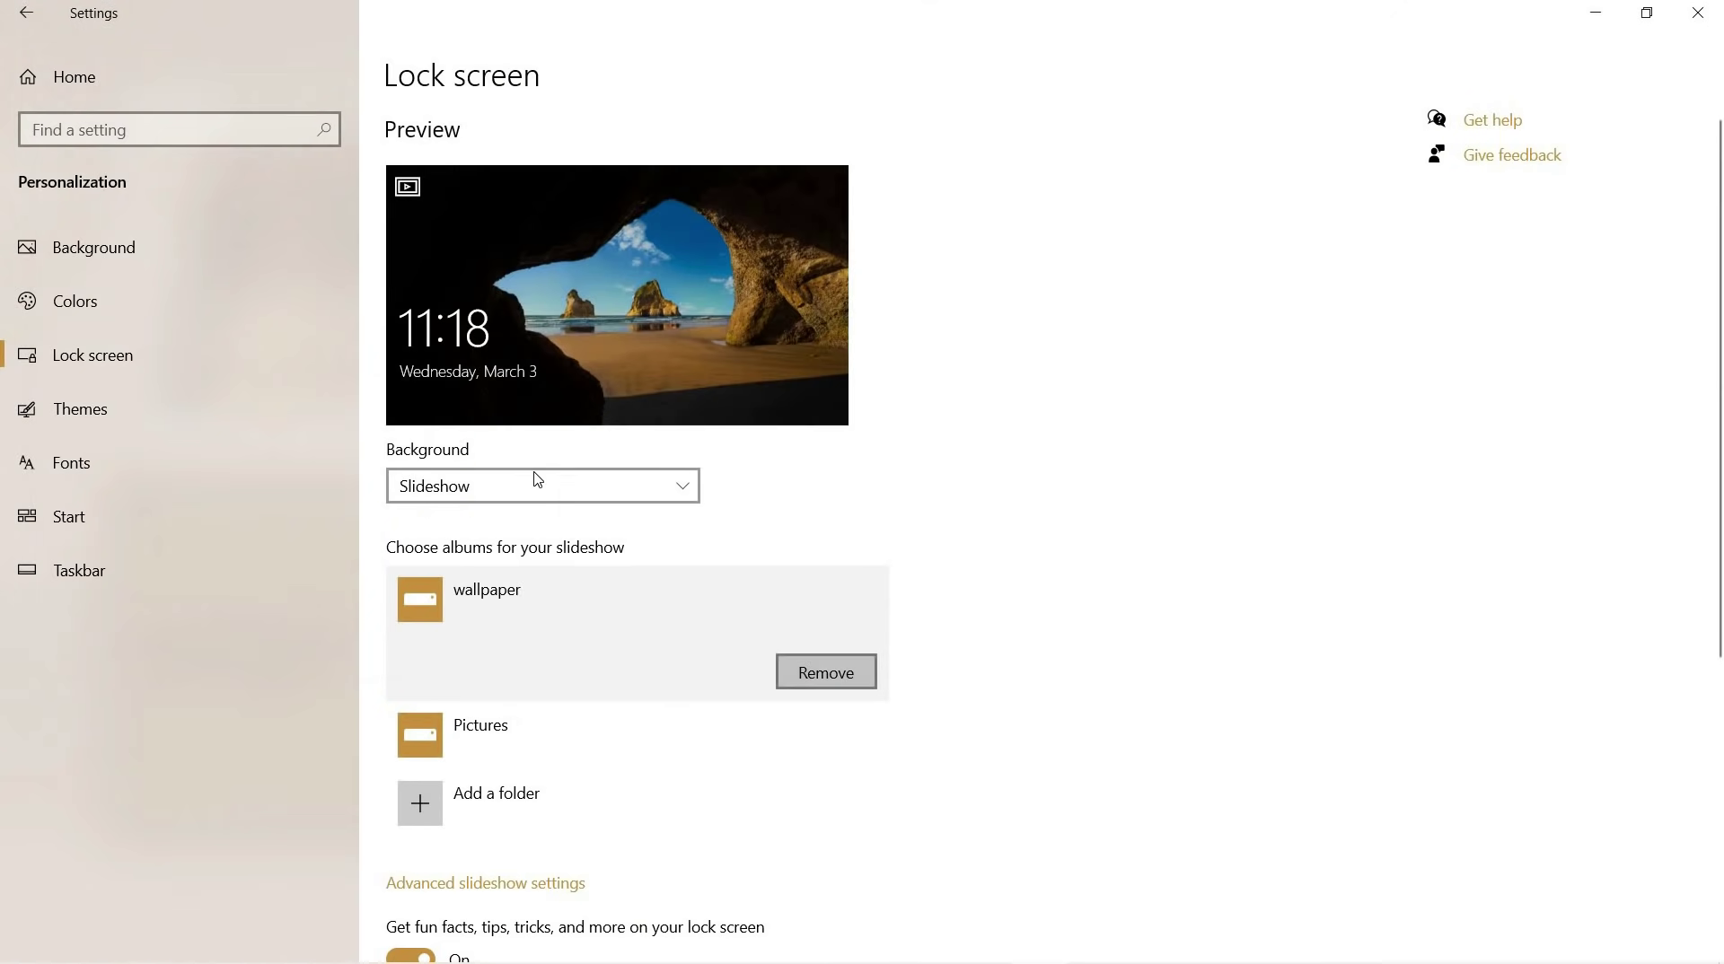
- Select the recent tan accent color and refine it into a custom, softer pinkish-tan accent color for Windows
click(130, 469)
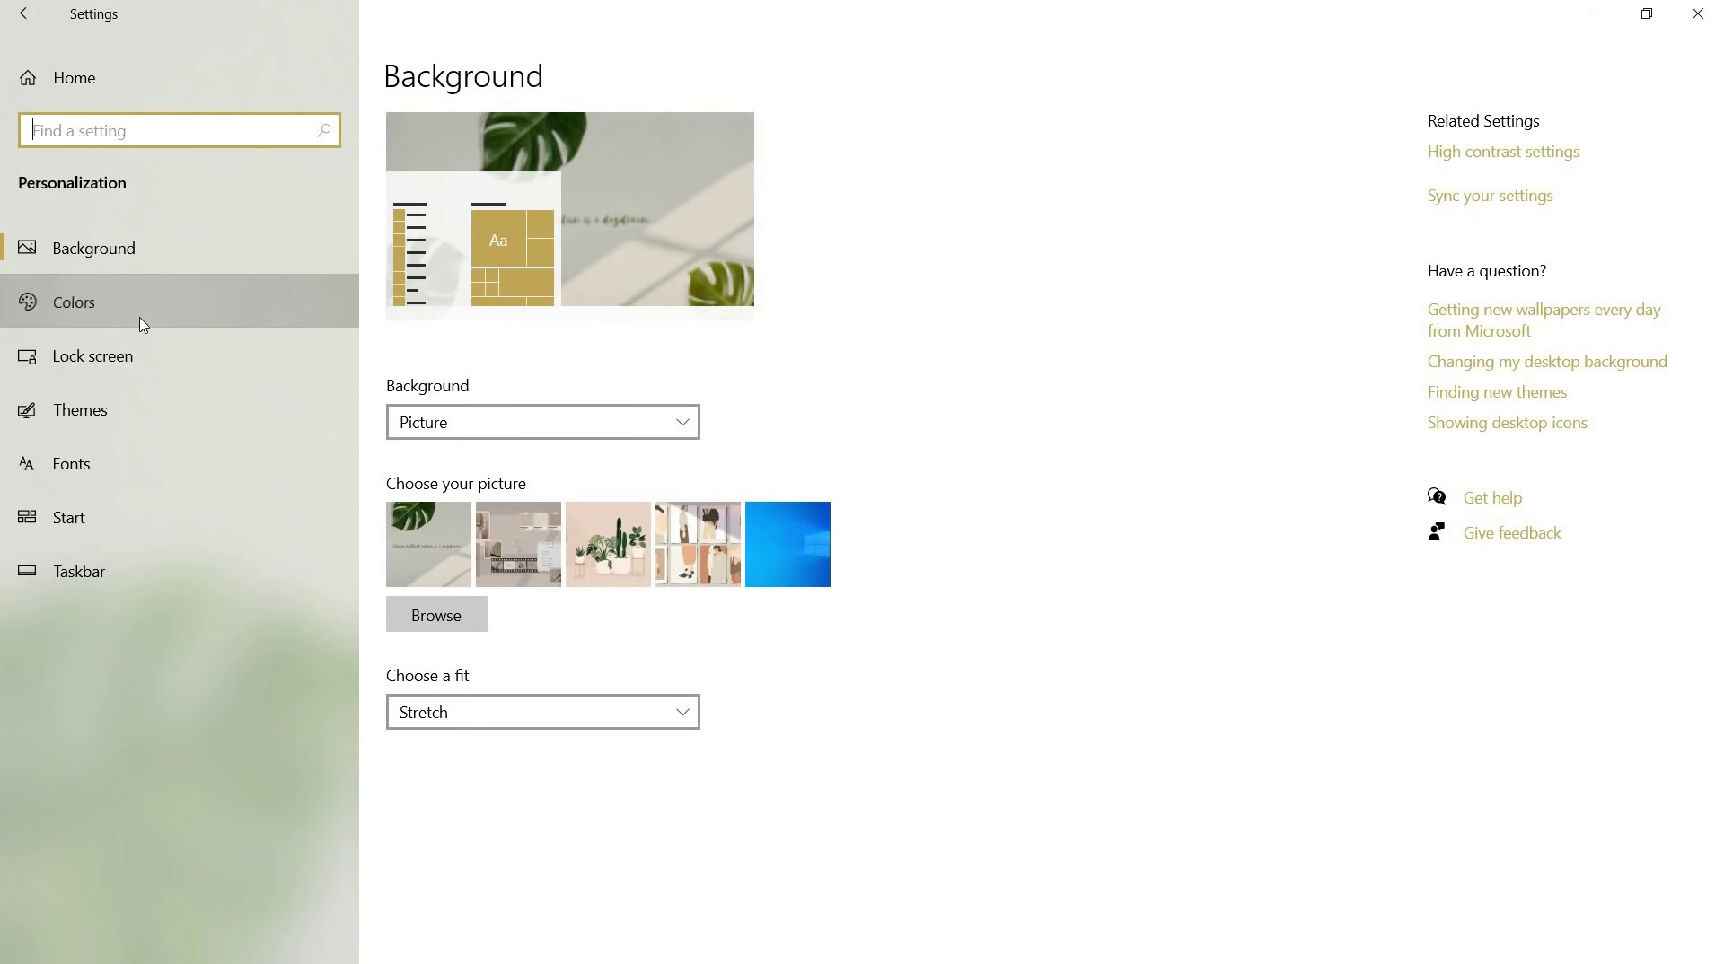
click(142, 325)
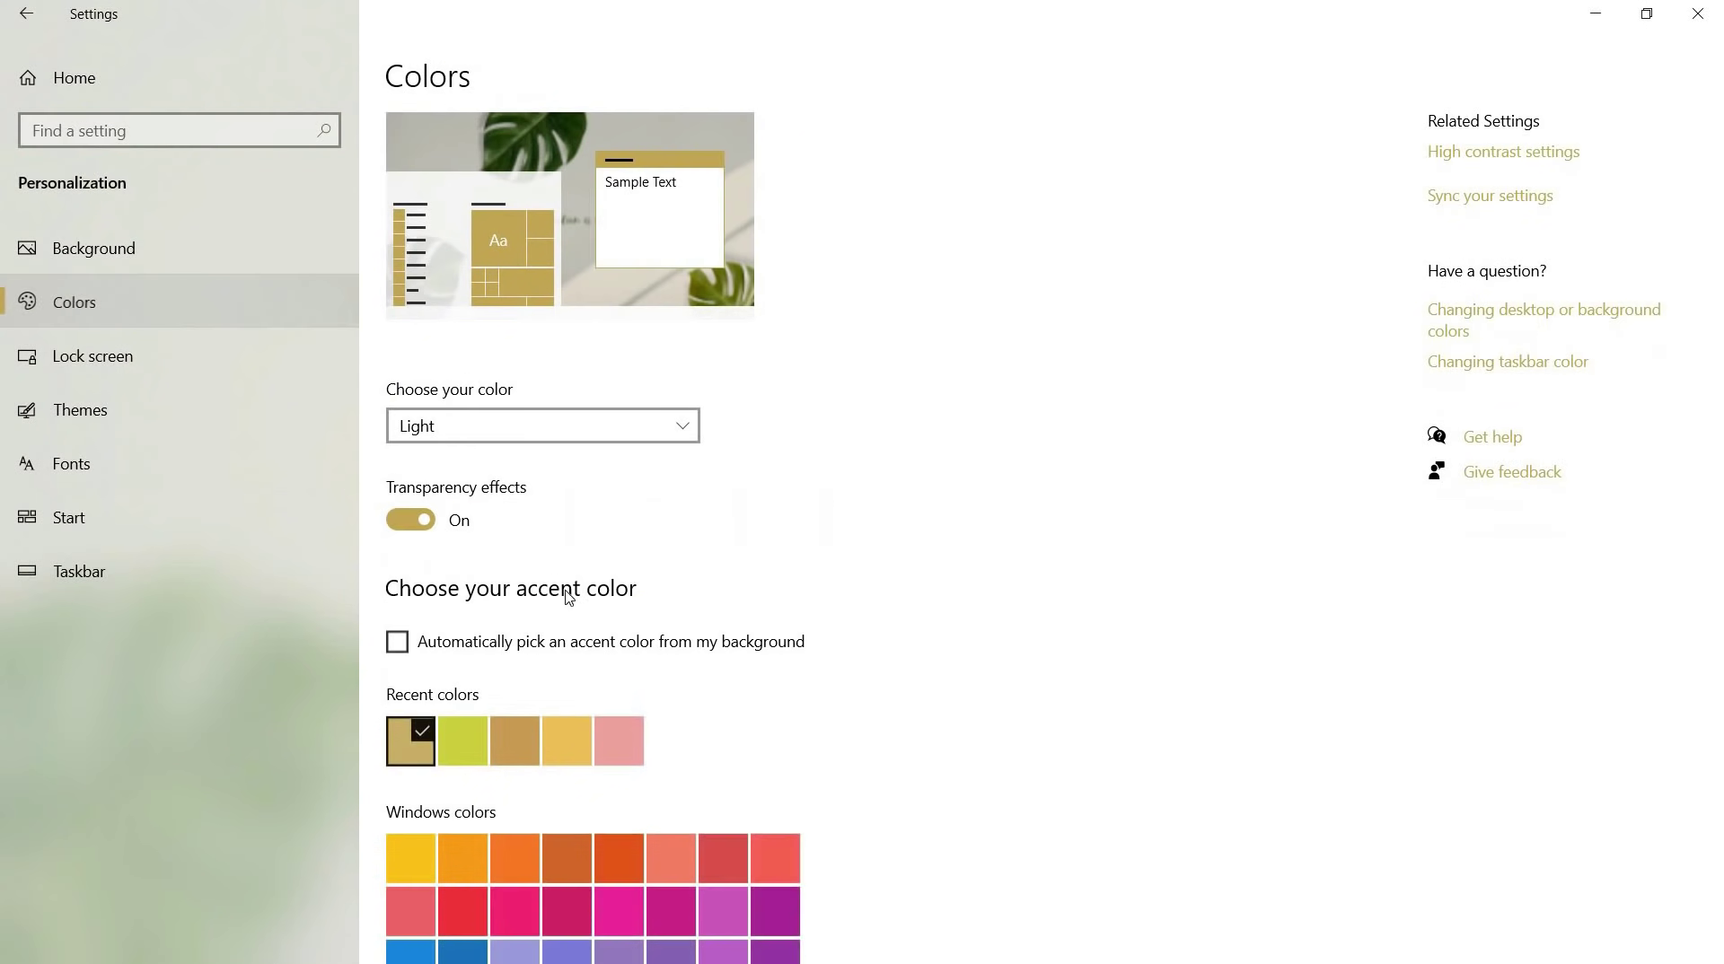
click(528, 750)
scroll(628, 584, down, 5)
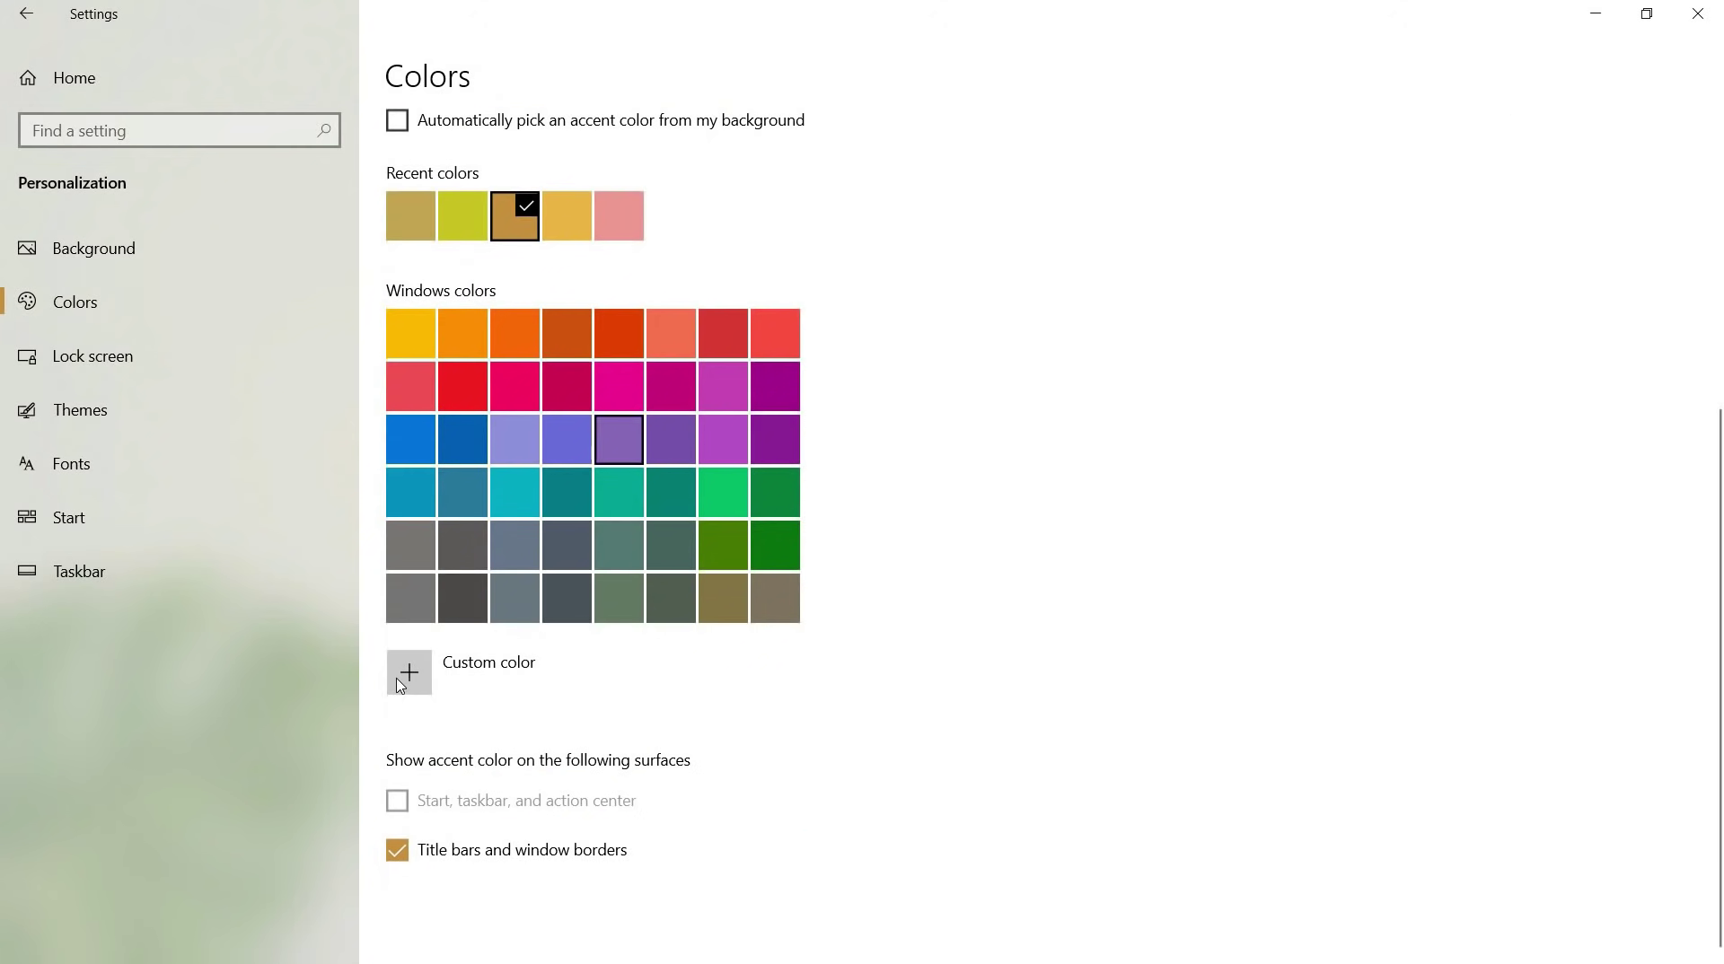
click(645, 676)
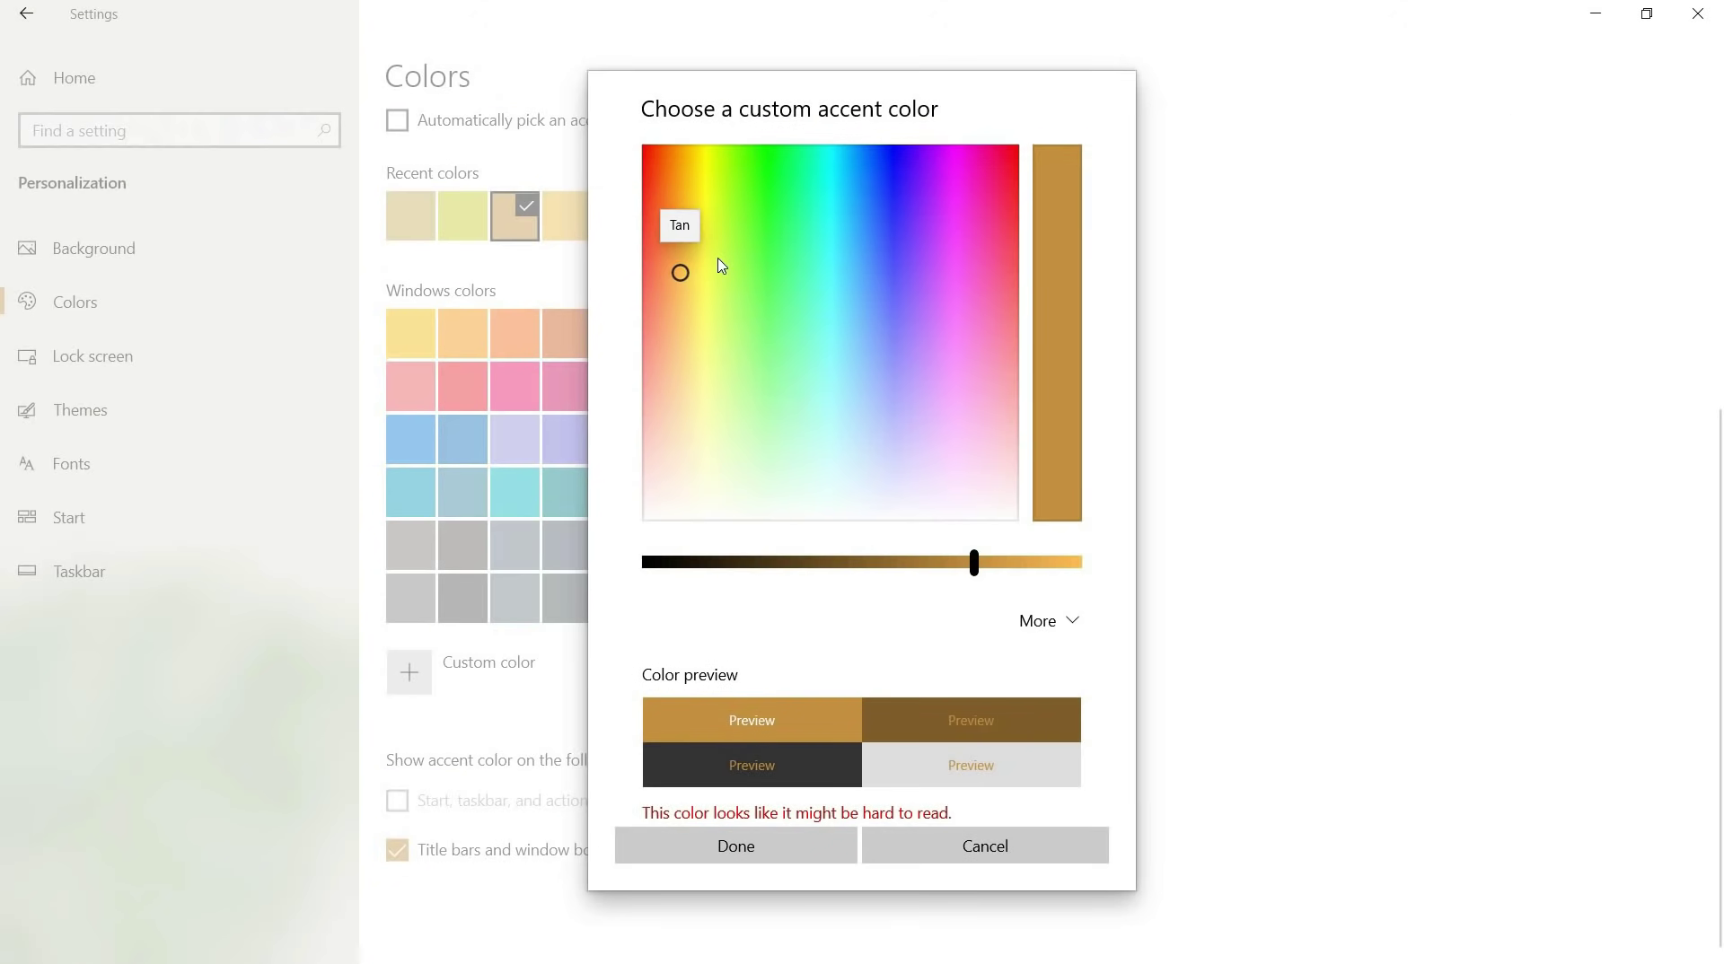
mouse_move(989, 569)
mouse_down()
mouse_move(1002, 575)
mouse_move(982, 562)
mouse_up()
click(666, 368)
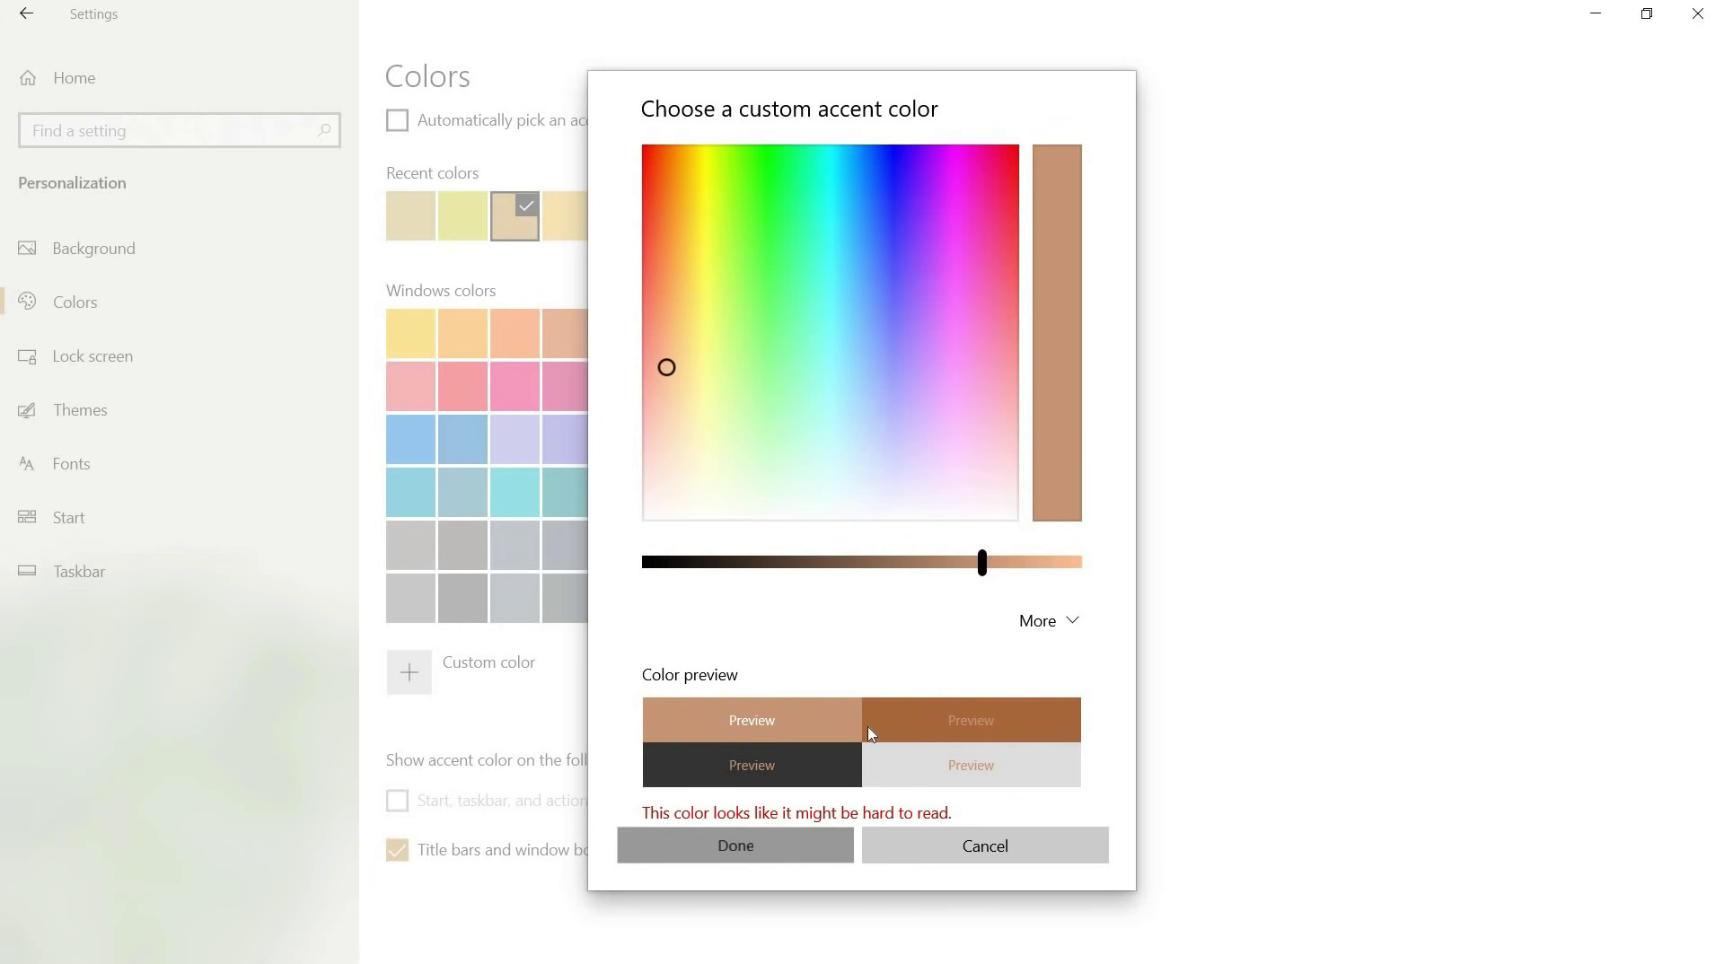
click(761, 835)
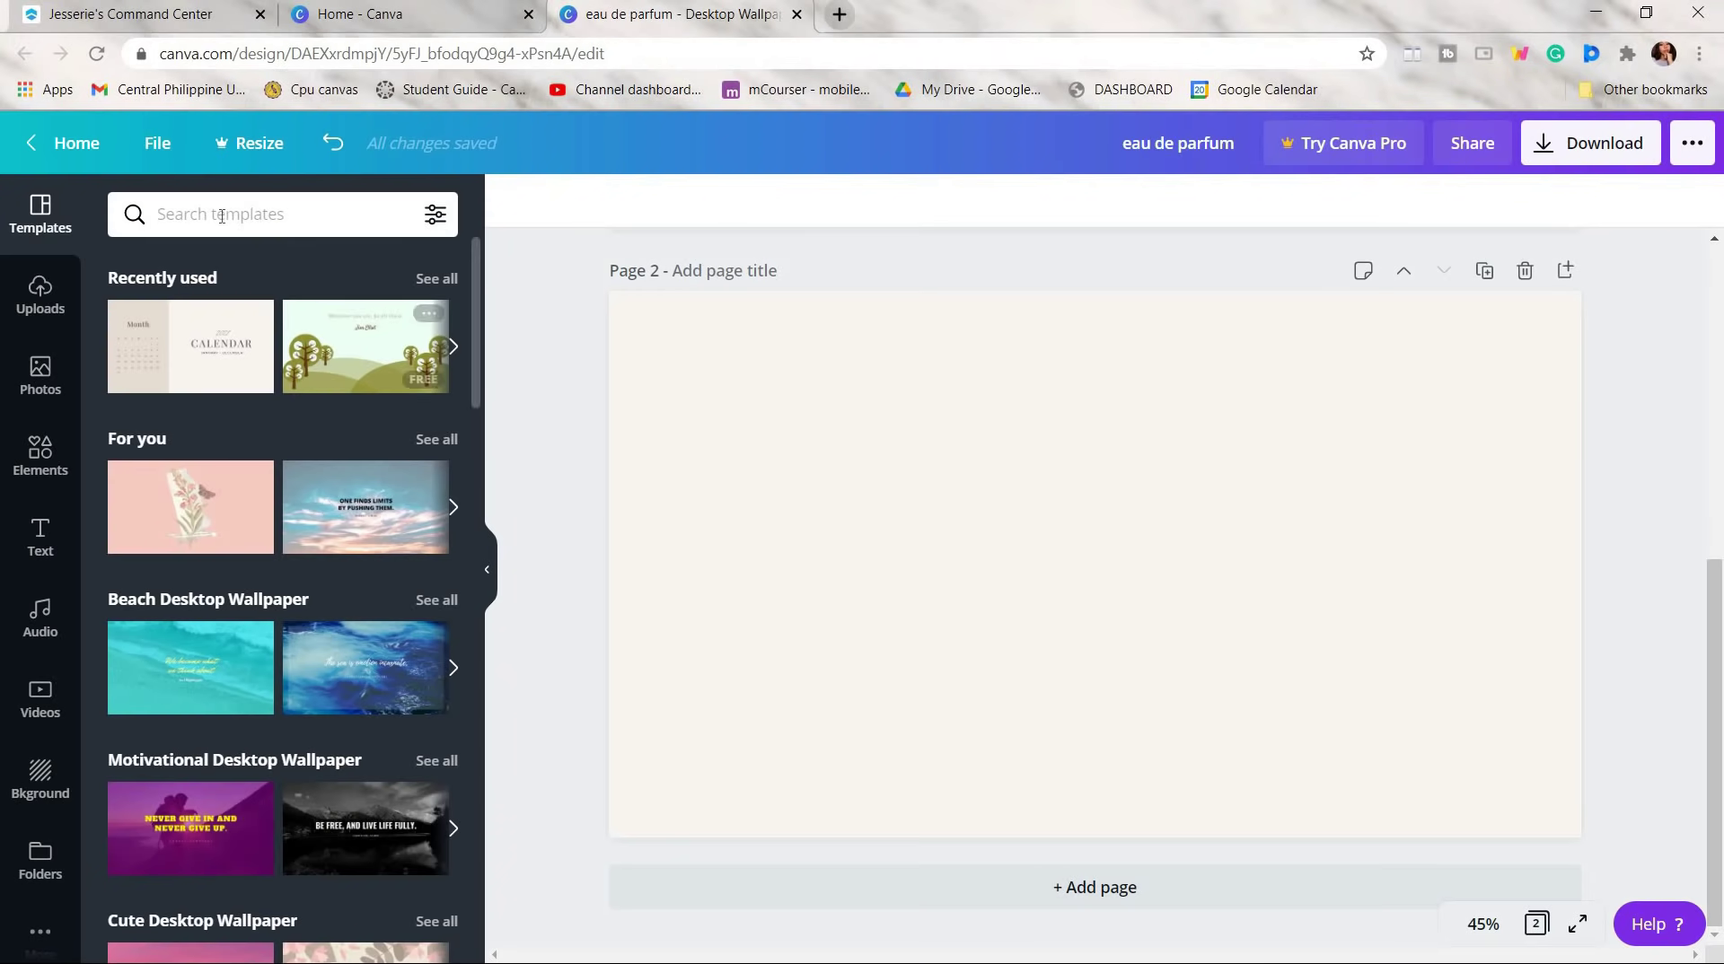
- Search the Canva templates for "calendar 2021" and apply the March page of the Ivory Beige Neutral Minimalistic calendar to page 2
click(222, 216)
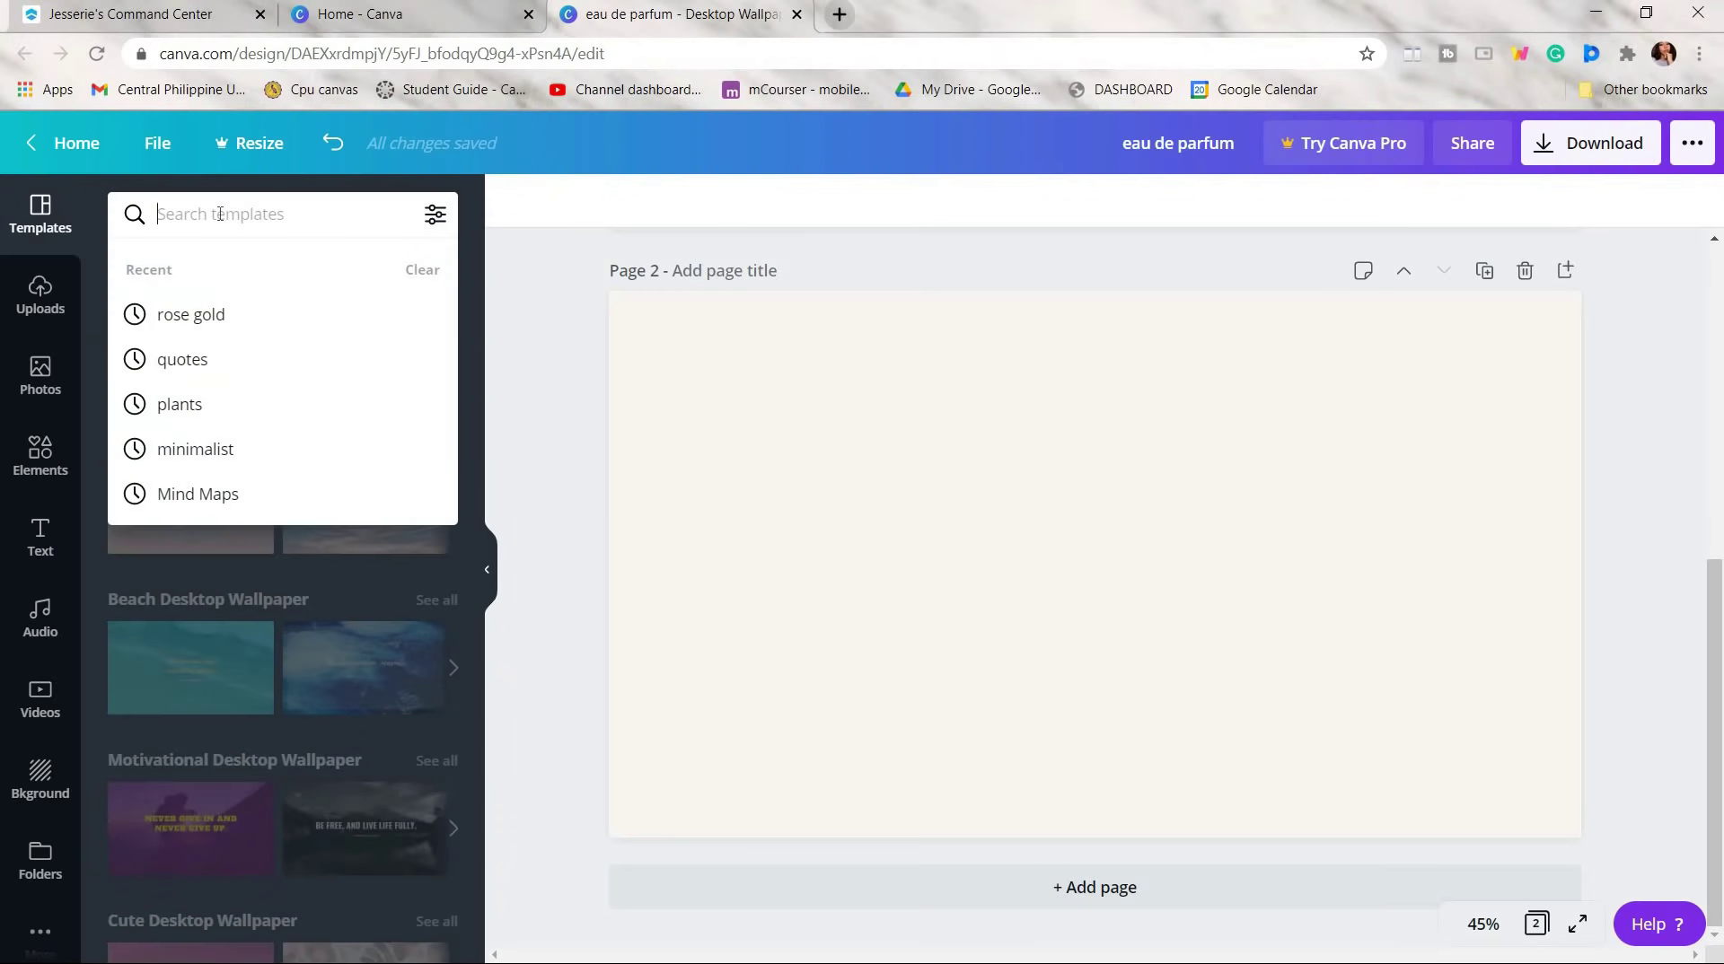
text(calendar 2021)
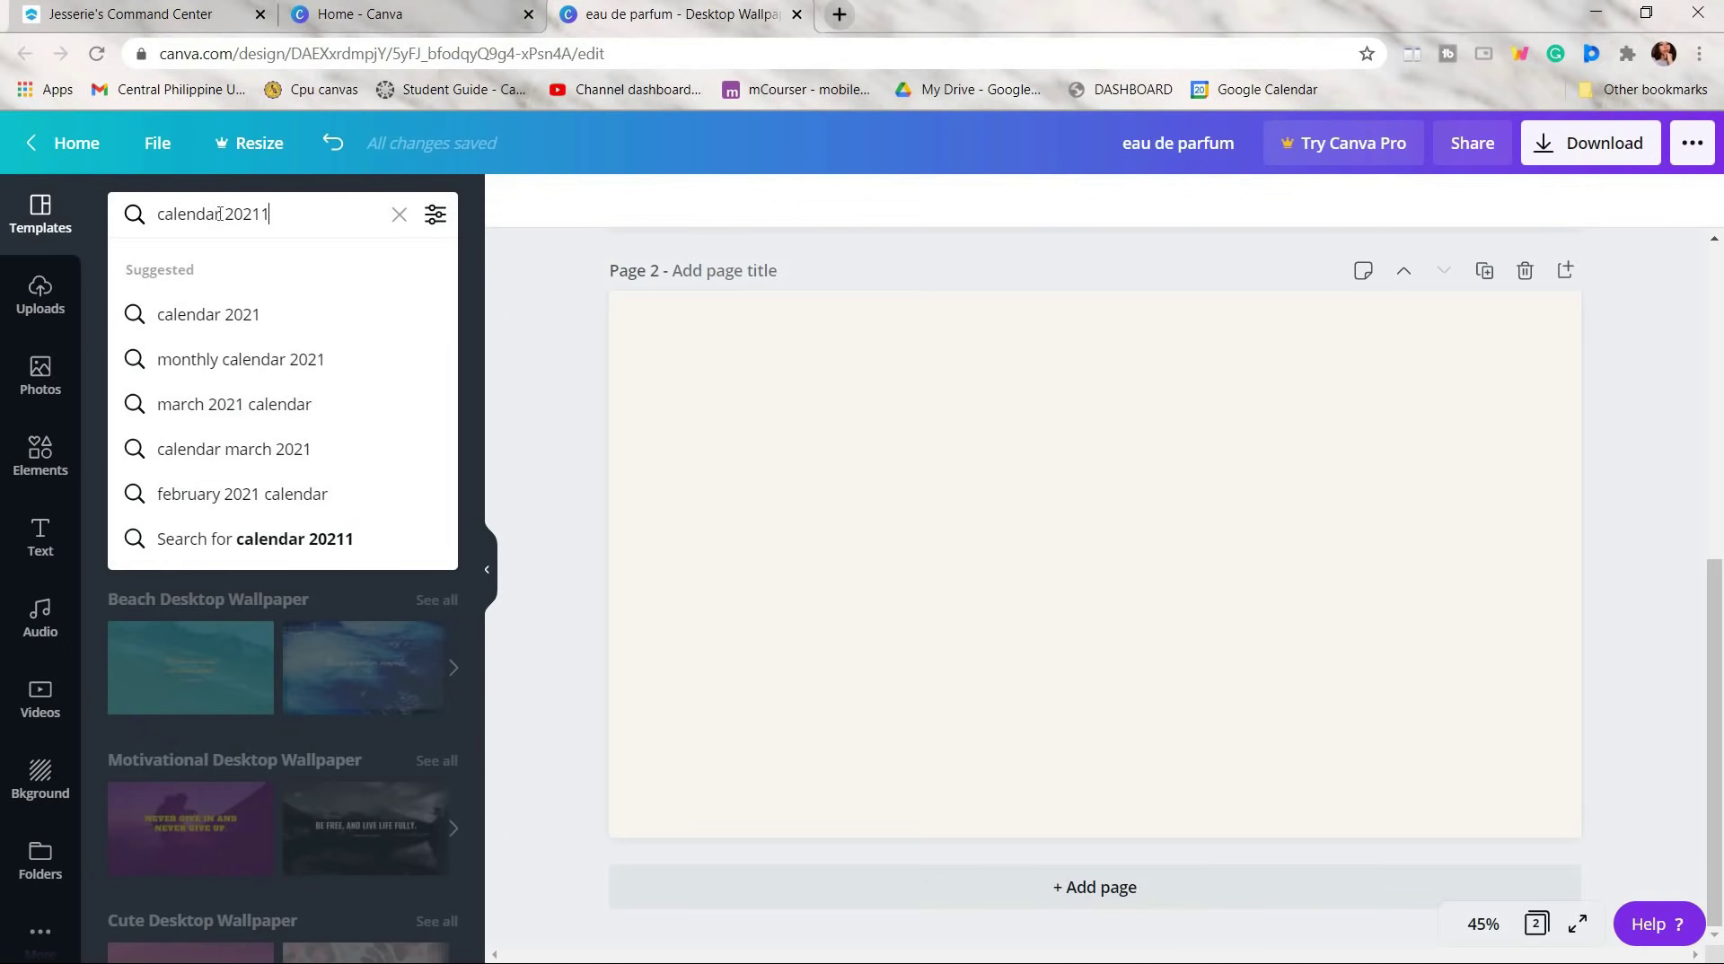
text(1)
key(BackSpace)
key(Return)
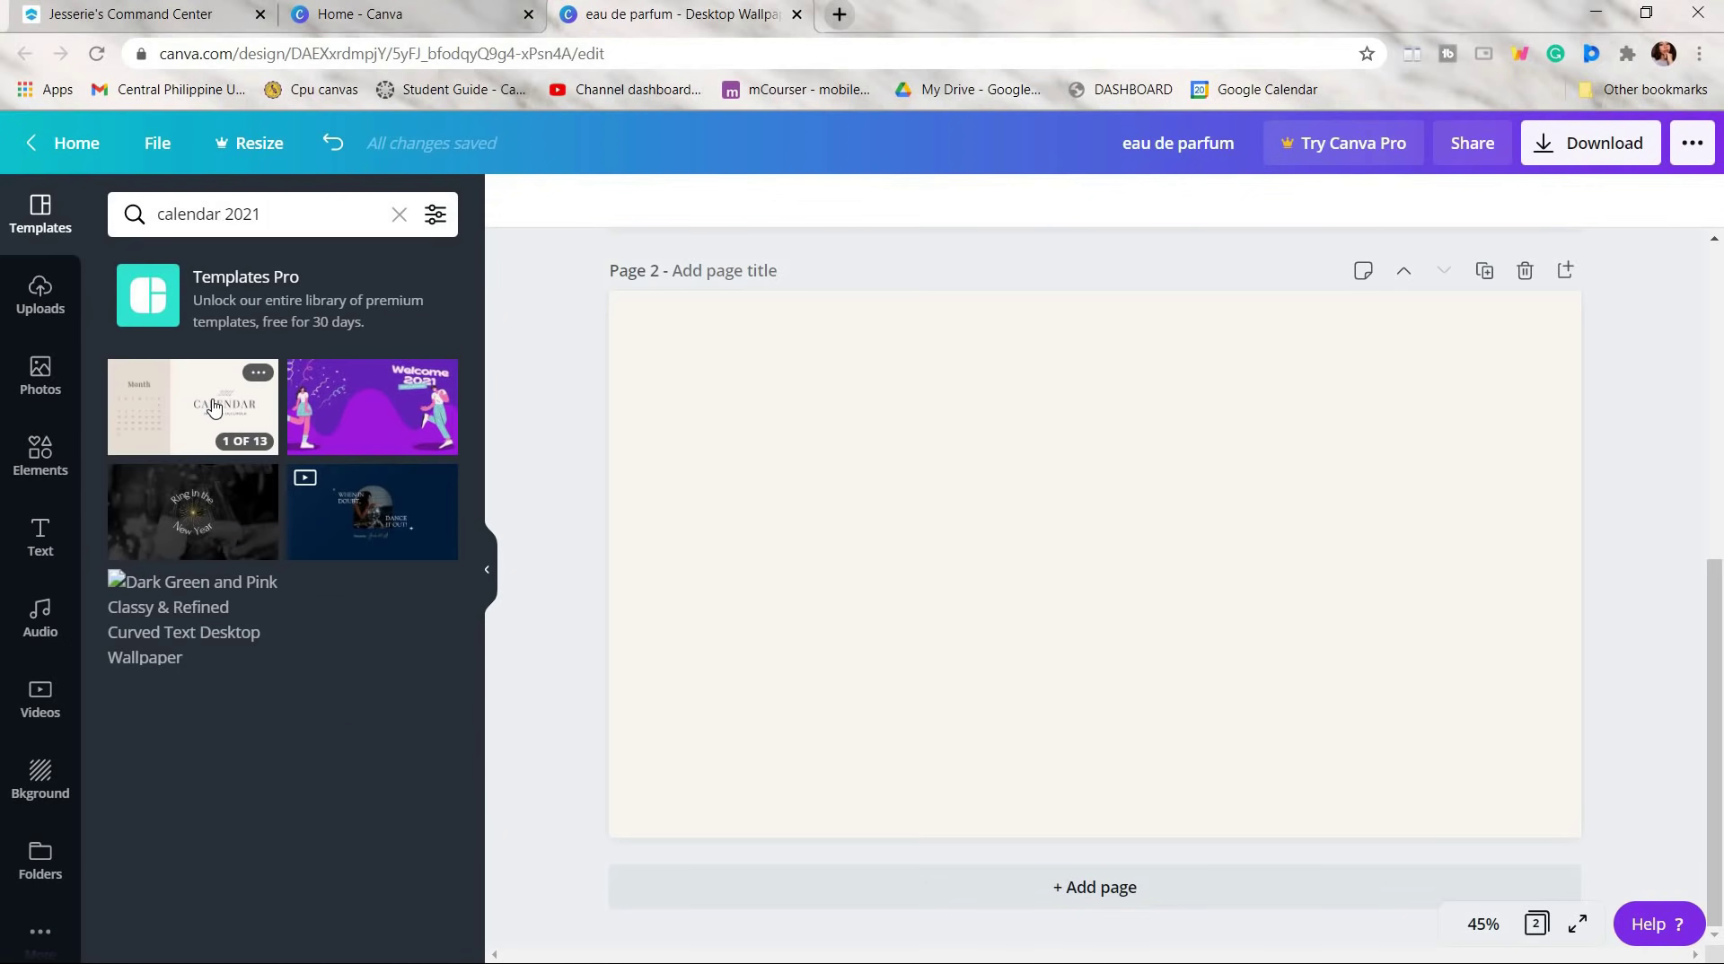
click(235, 440)
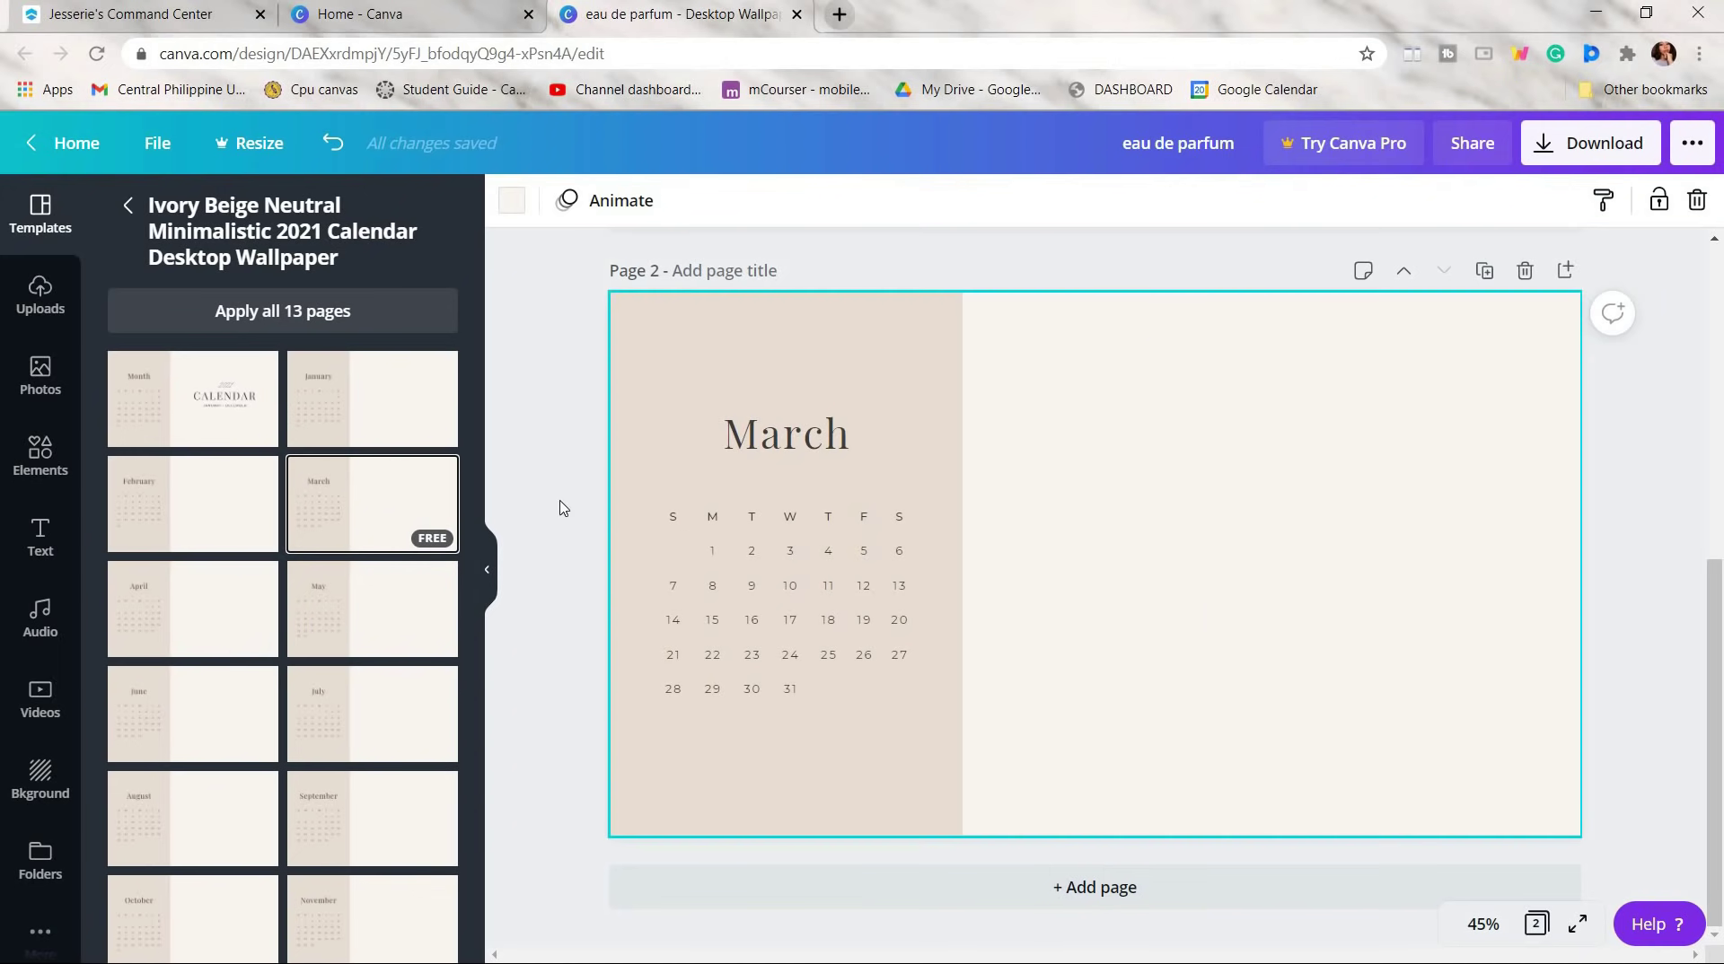
- Select the beige panel behind the March calendar and browse the available shape elements
click(929, 349)
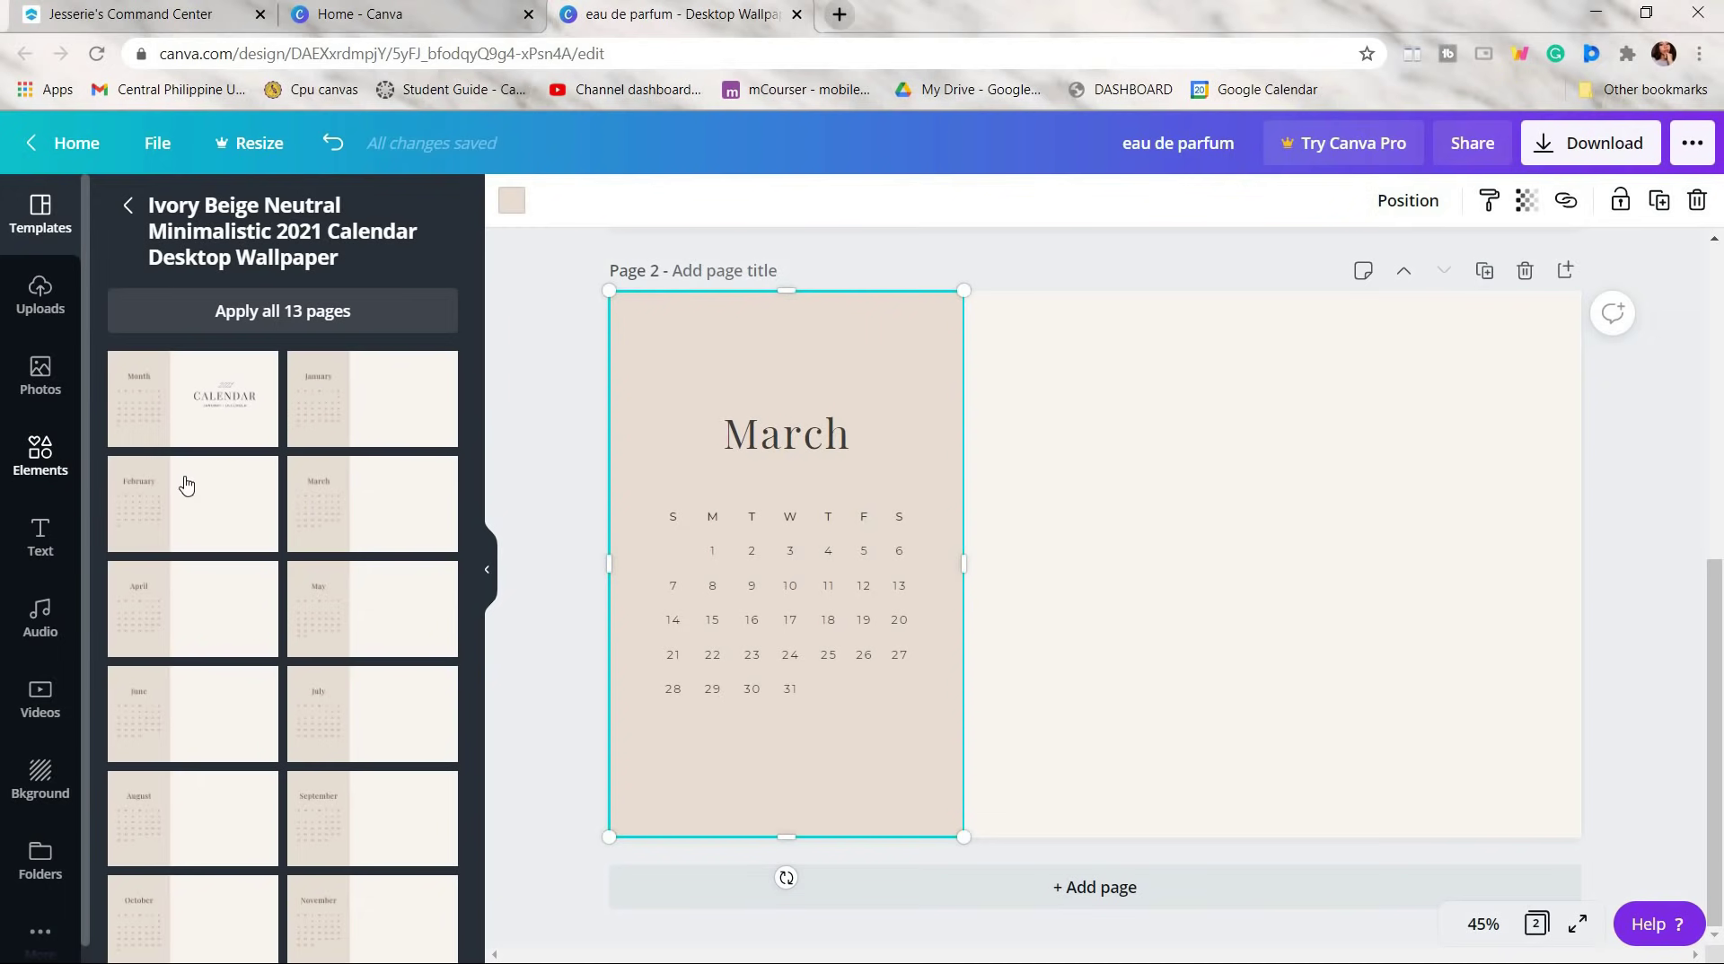
scroll(421, 685, down, 4)
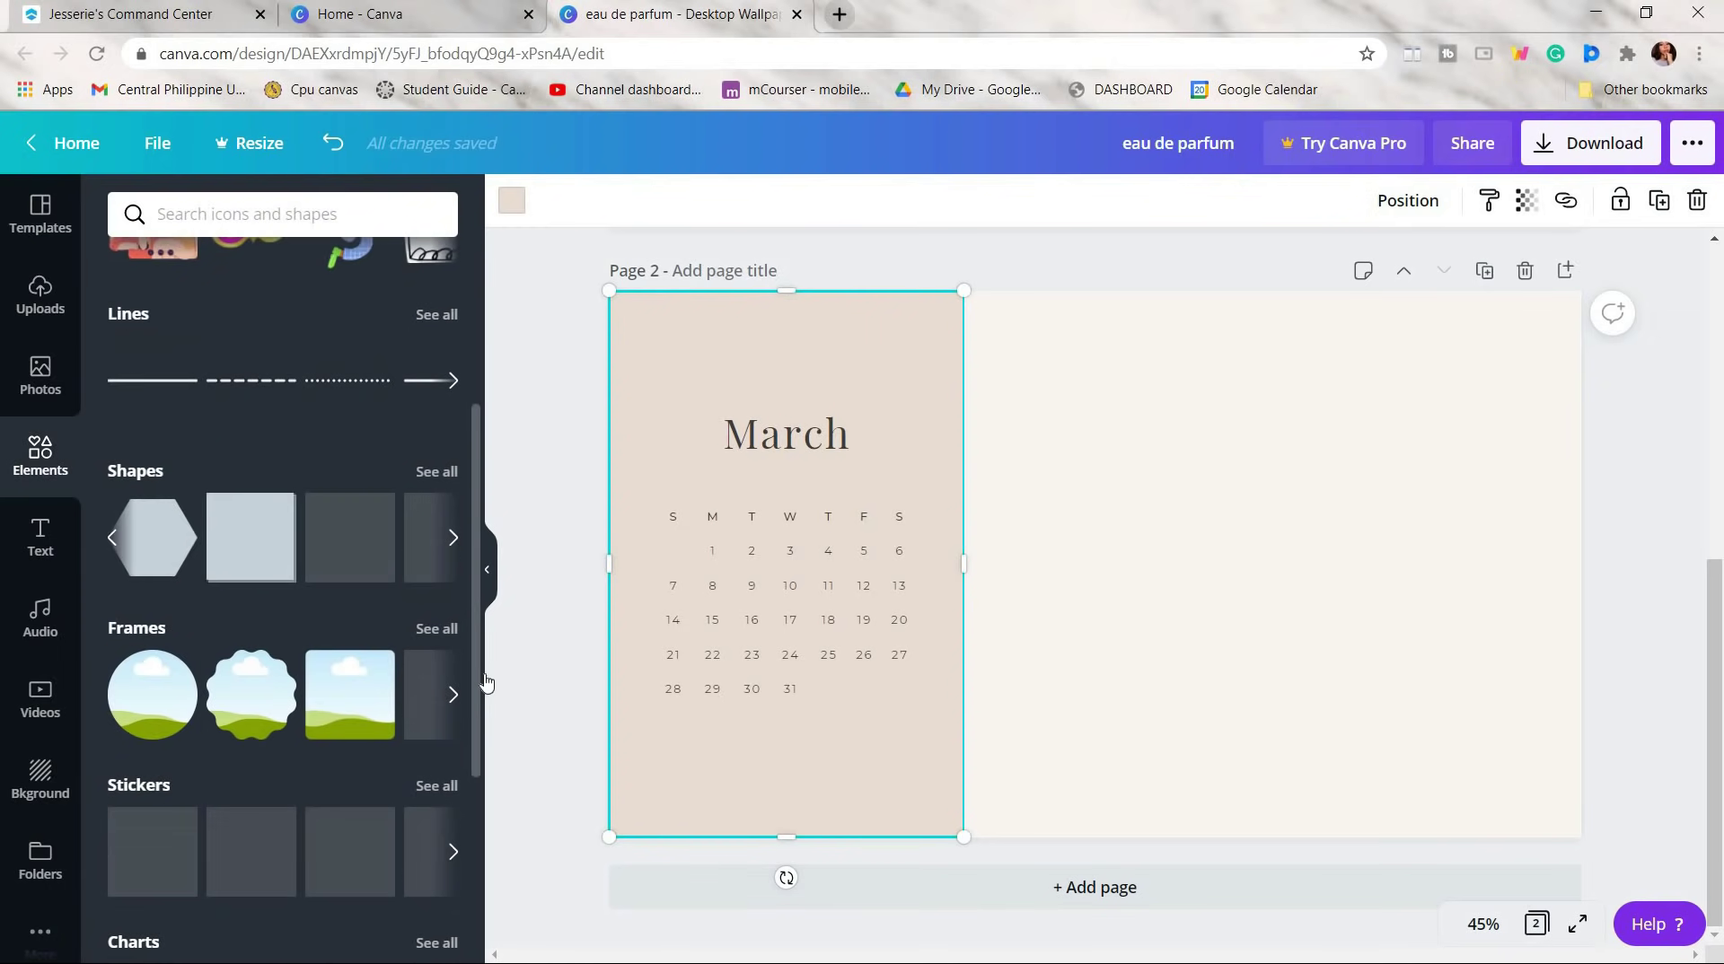
scroll(307, 539, down, 3)
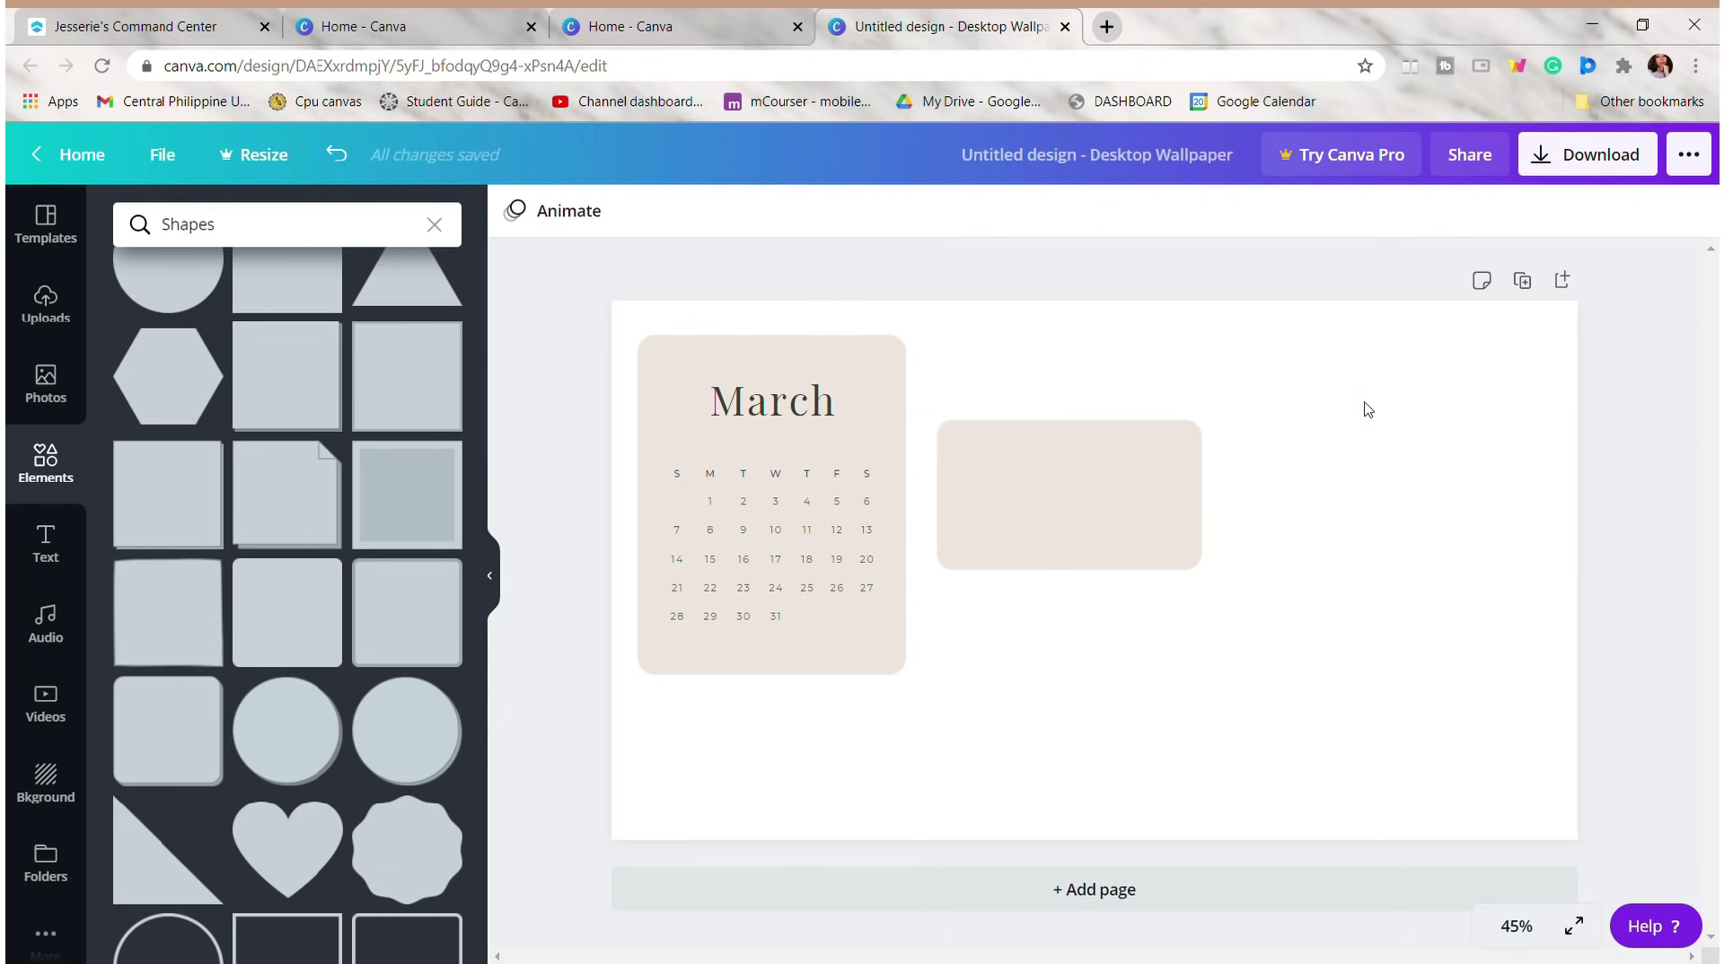
- Apply the line-art faces background and align the small rounded box and the March calendar side by side along their top edges
drag(1373, 436, 1412, 655)
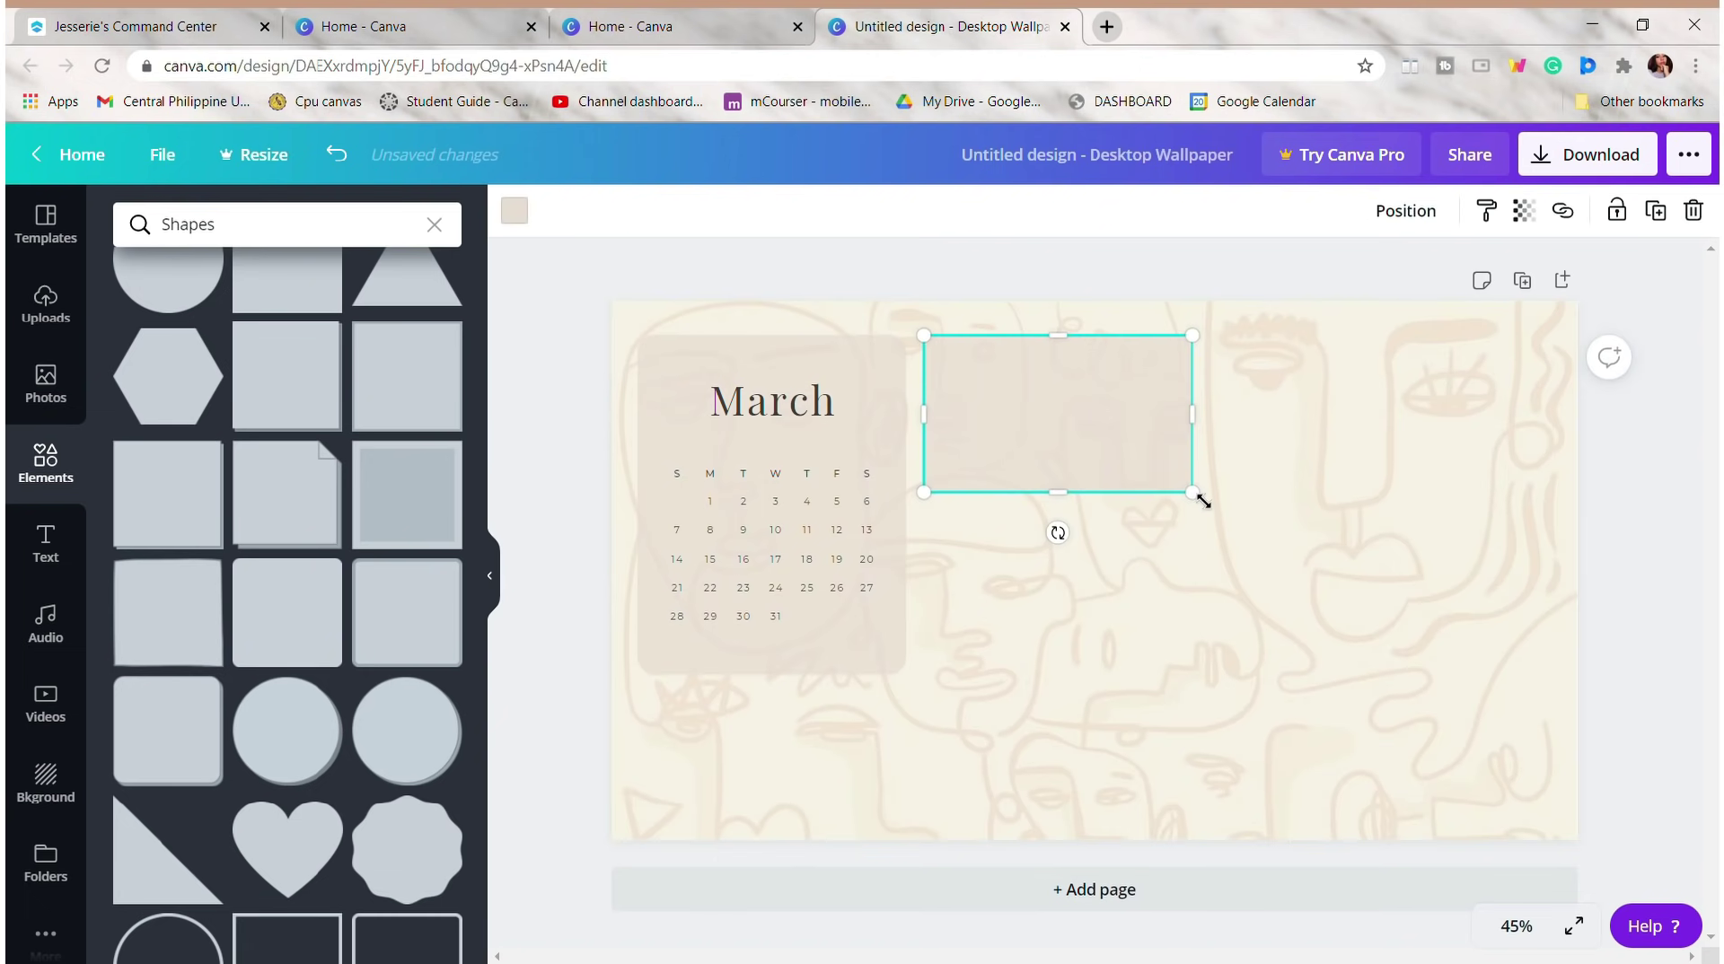
drag(1203, 501, 1192, 500)
click(788, 373)
drag(788, 372, 799, 376)
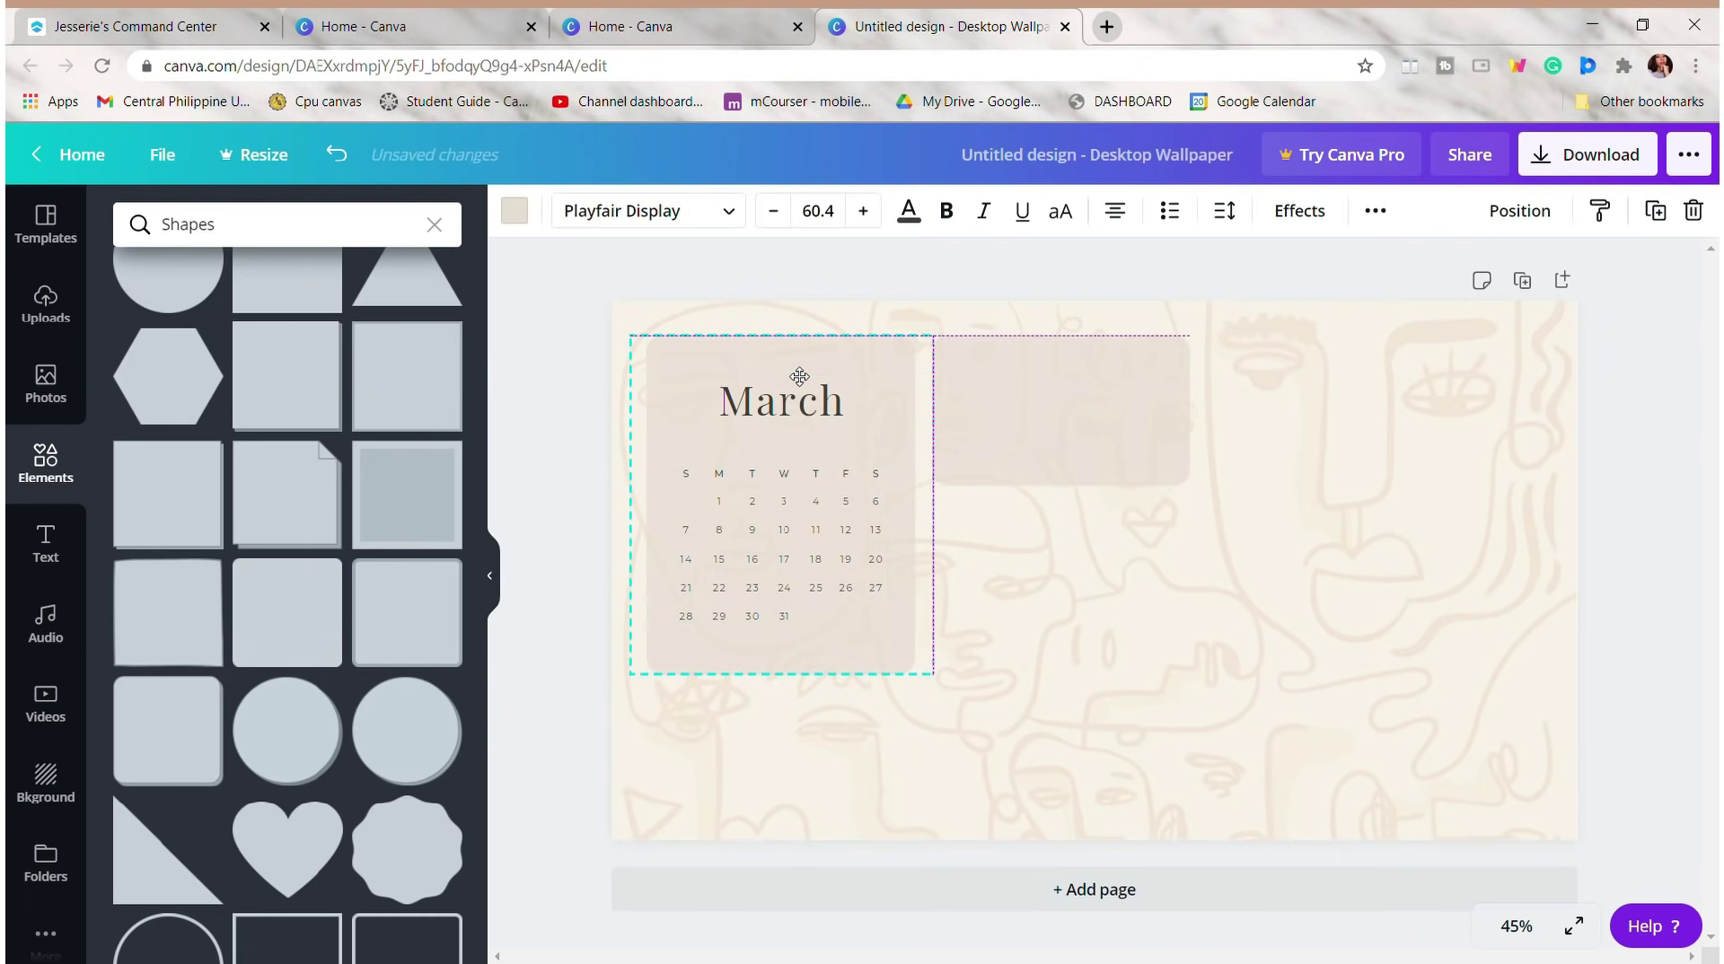
- Duplicate the small rounded box, place the copy directly beneath it and stretch it down to near the page's lower edge
click(985, 562)
click(1078, 431)
key(ctrl+d)
drag(1078, 431, 1088, 576)
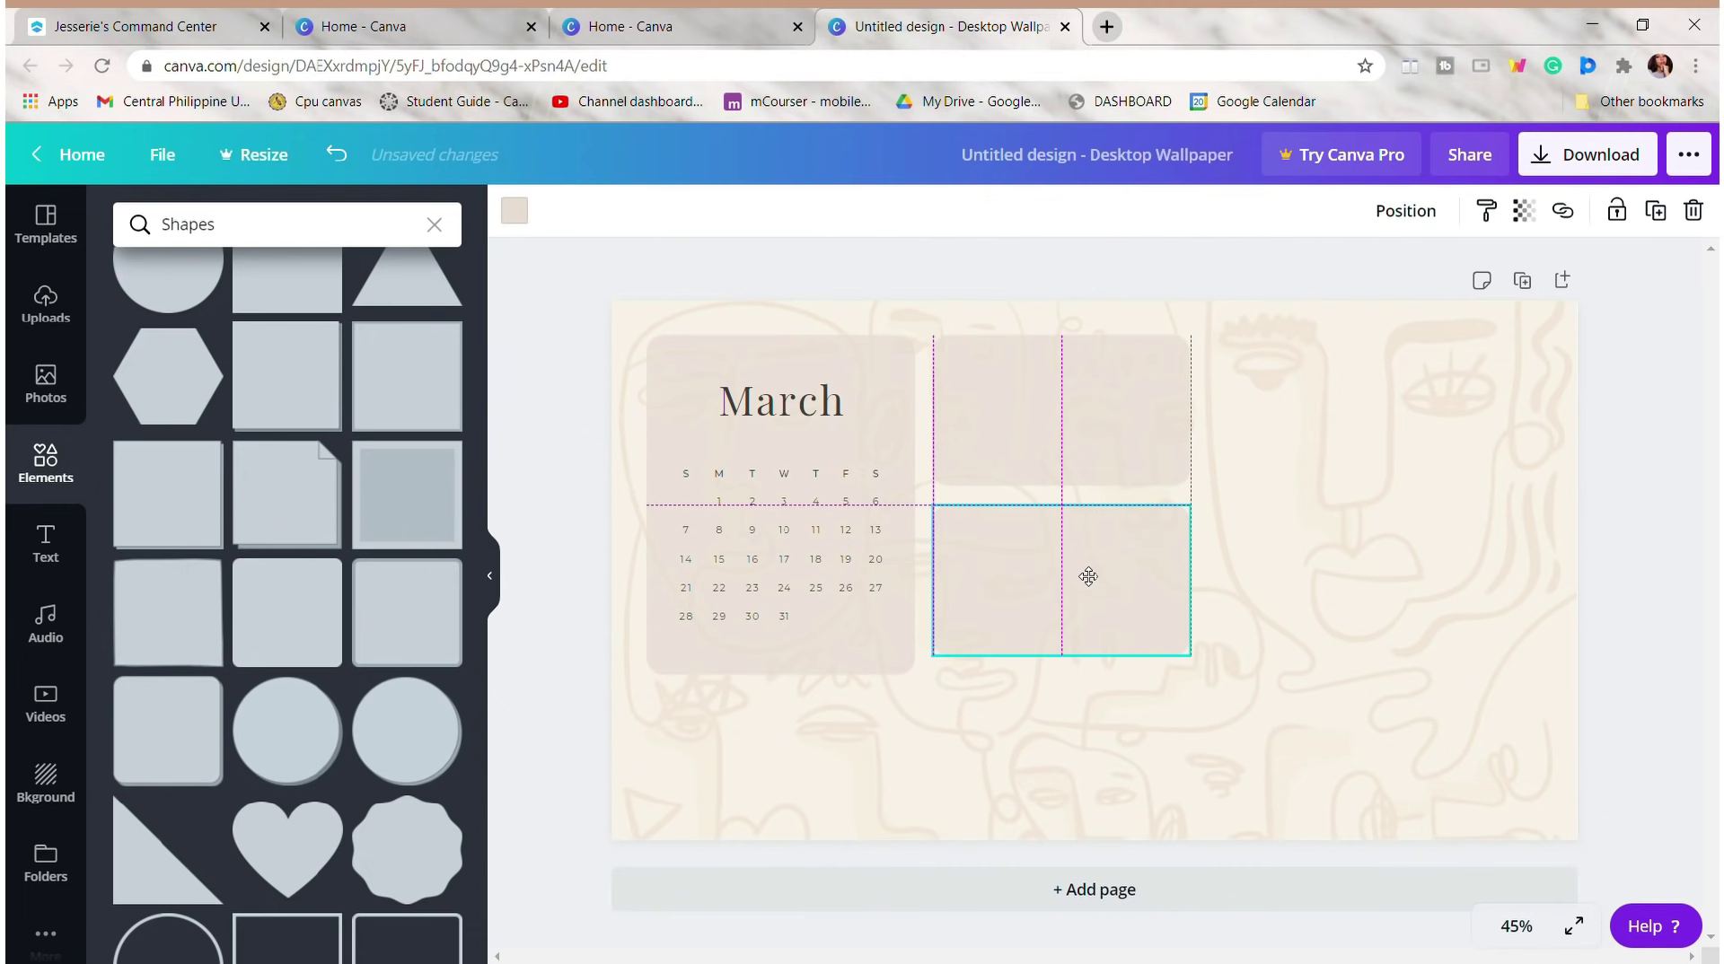
drag(1061, 657, 1096, 819)
click(1325, 593)
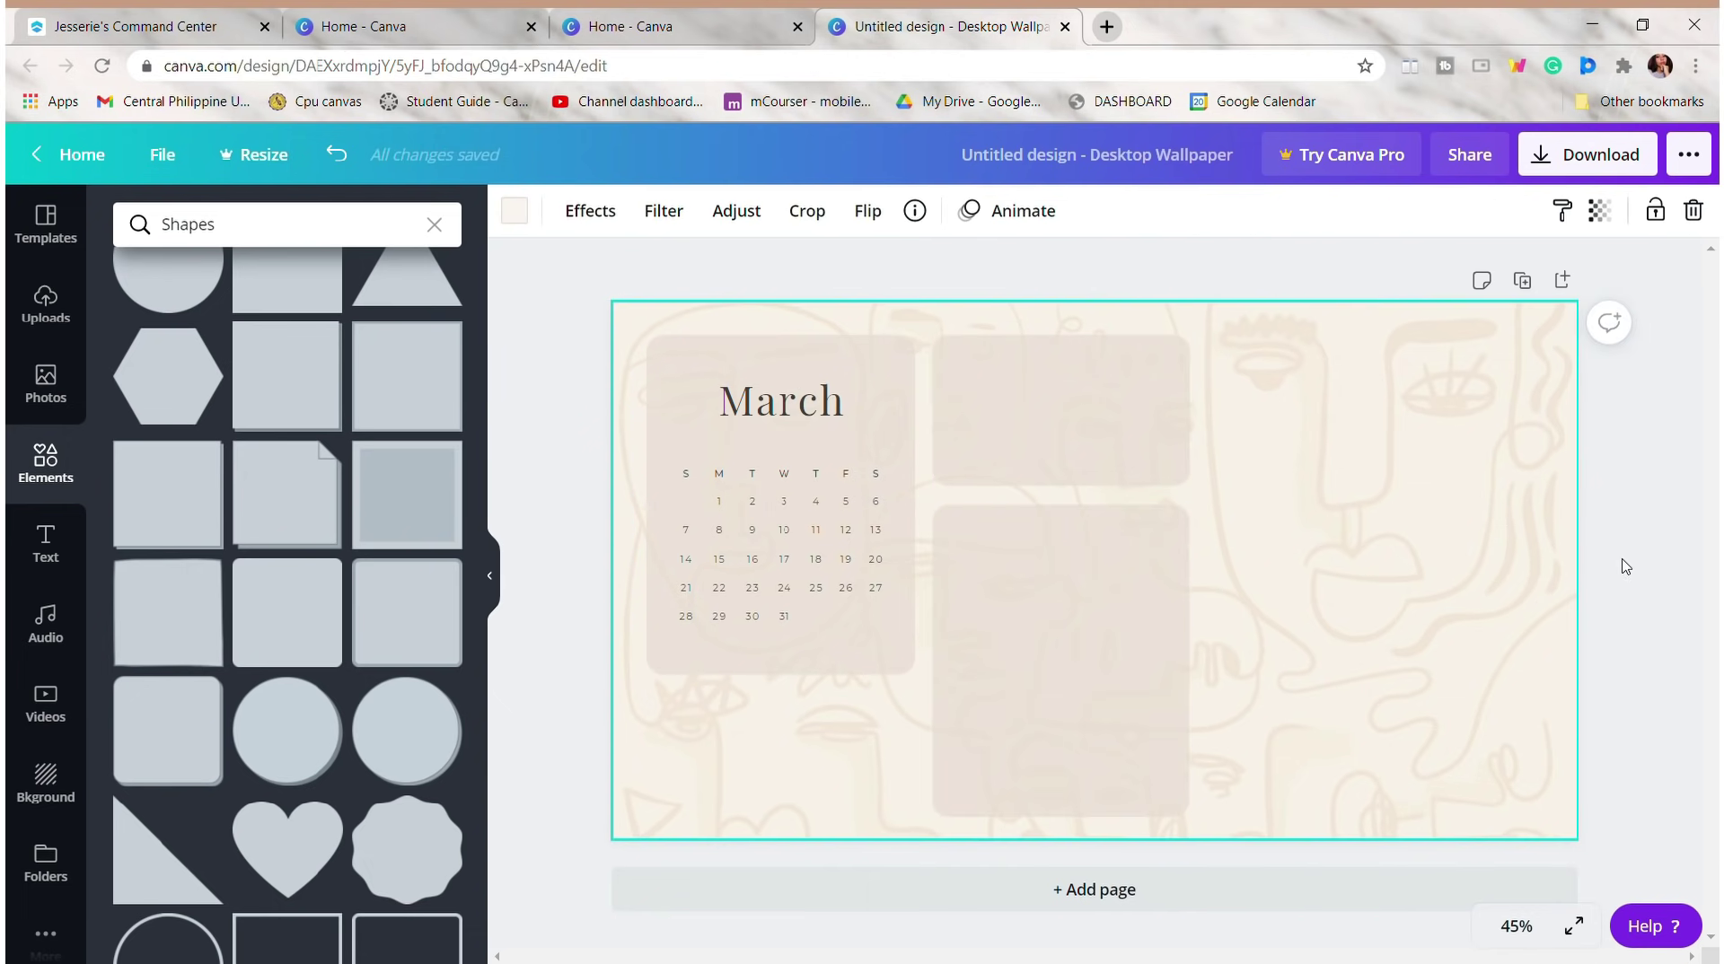
- Duplicate the tall middle box, place the copy in the third column aligned with the top boxes, and widen it
click(1090, 558)
key(ctrl+d)
drag(1090, 559, 1504, 434)
drag(1299, 492, 1213, 503)
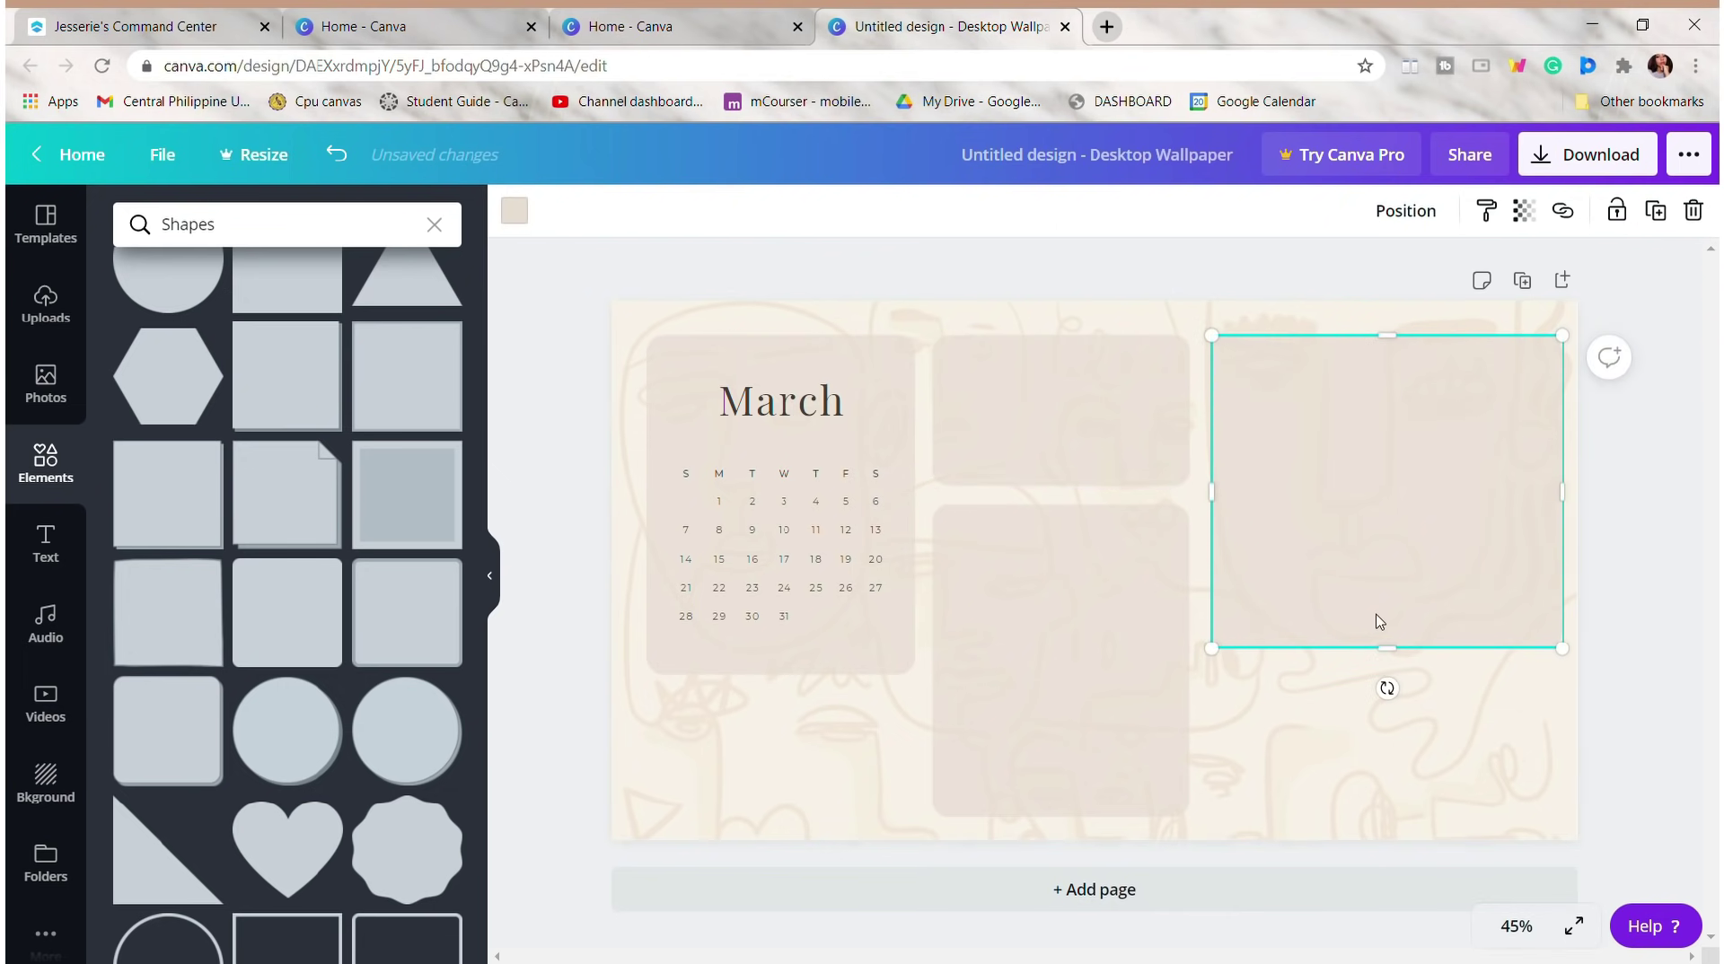
- Shorten the third column's box, duplicate it below and extend the copy to match the bottom of the tall middle box
drag(1389, 647, 1404, 579)
key(ctrl+d)
drag(1377, 415, 1374, 670)
drag(1387, 805, 1404, 817)
click(1493, 569)
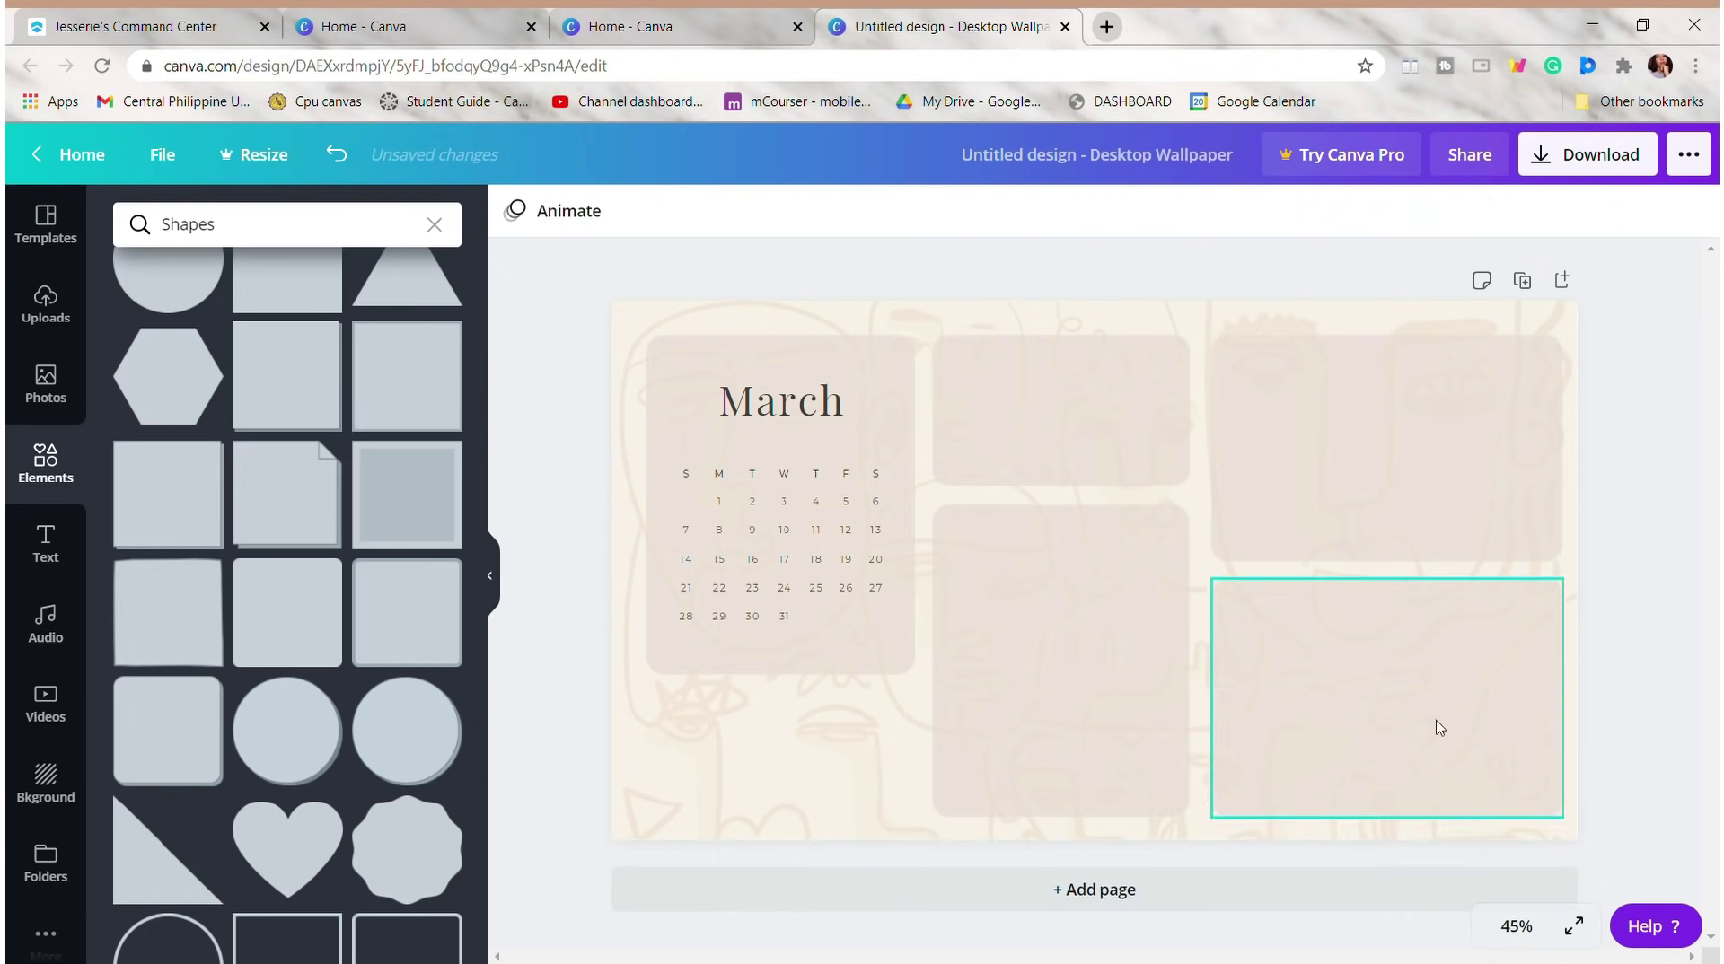
- Insert the "DAZZLE eau de parfum" font combination onto the wallpaper and ungroup its two text lines
scroll(242, 592, down, 4)
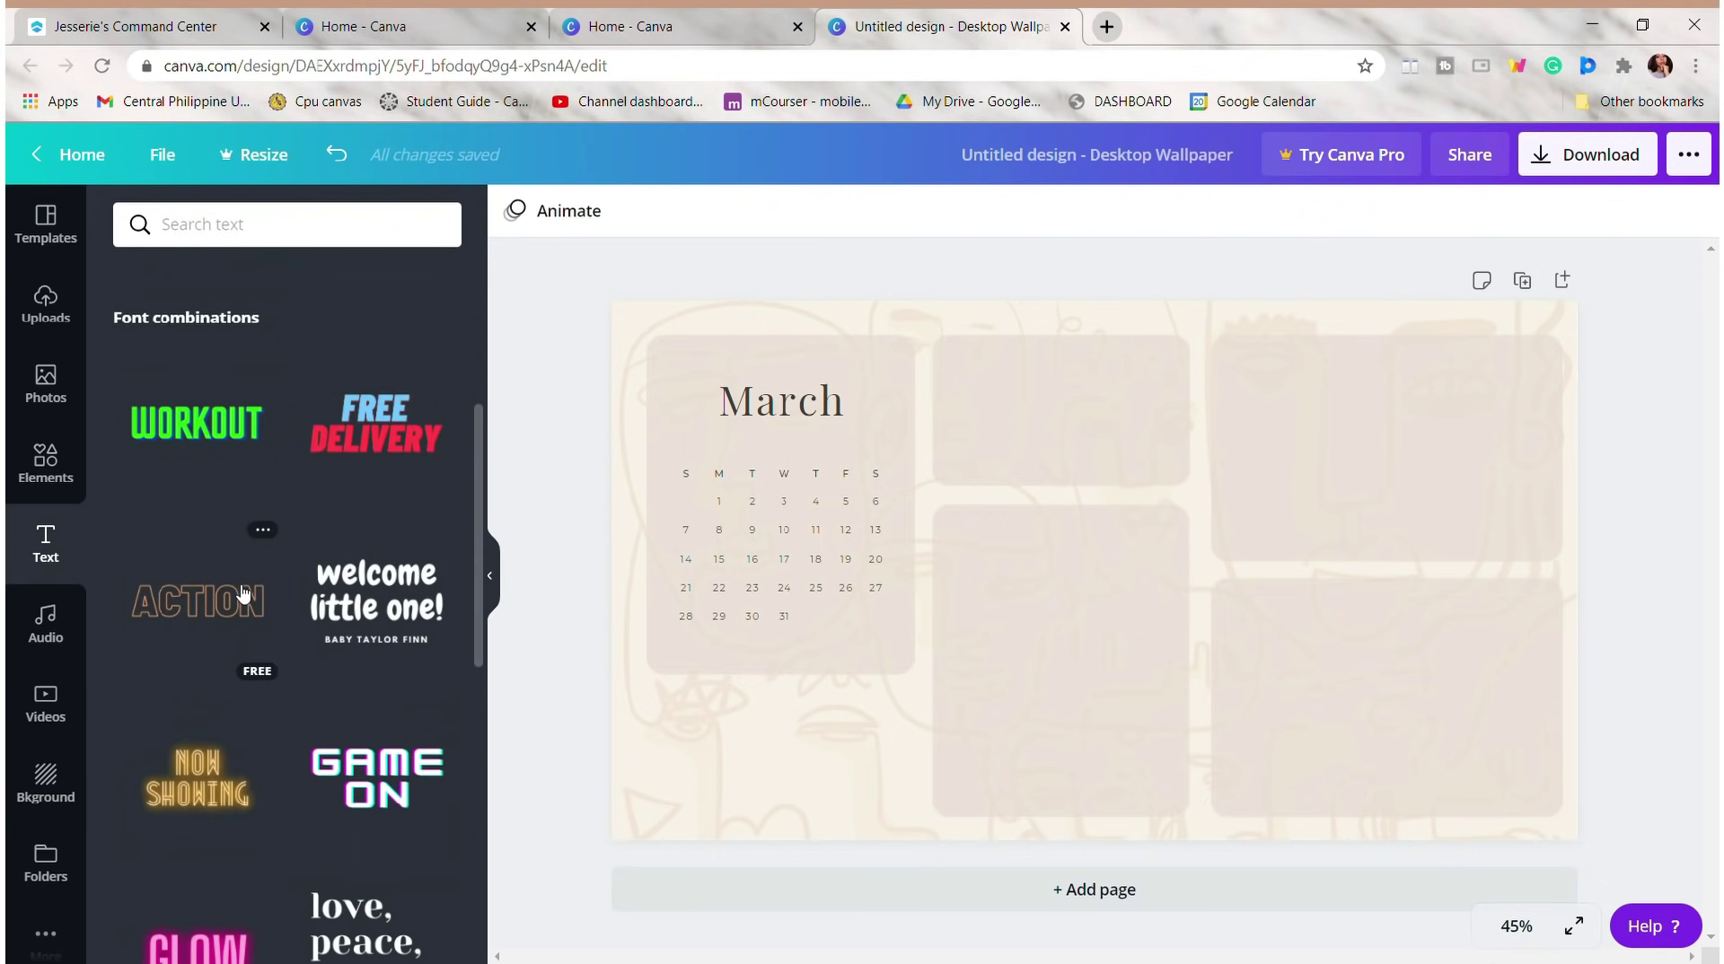
scroll(242, 592, down, 10)
scroll(359, 539, up, 6)
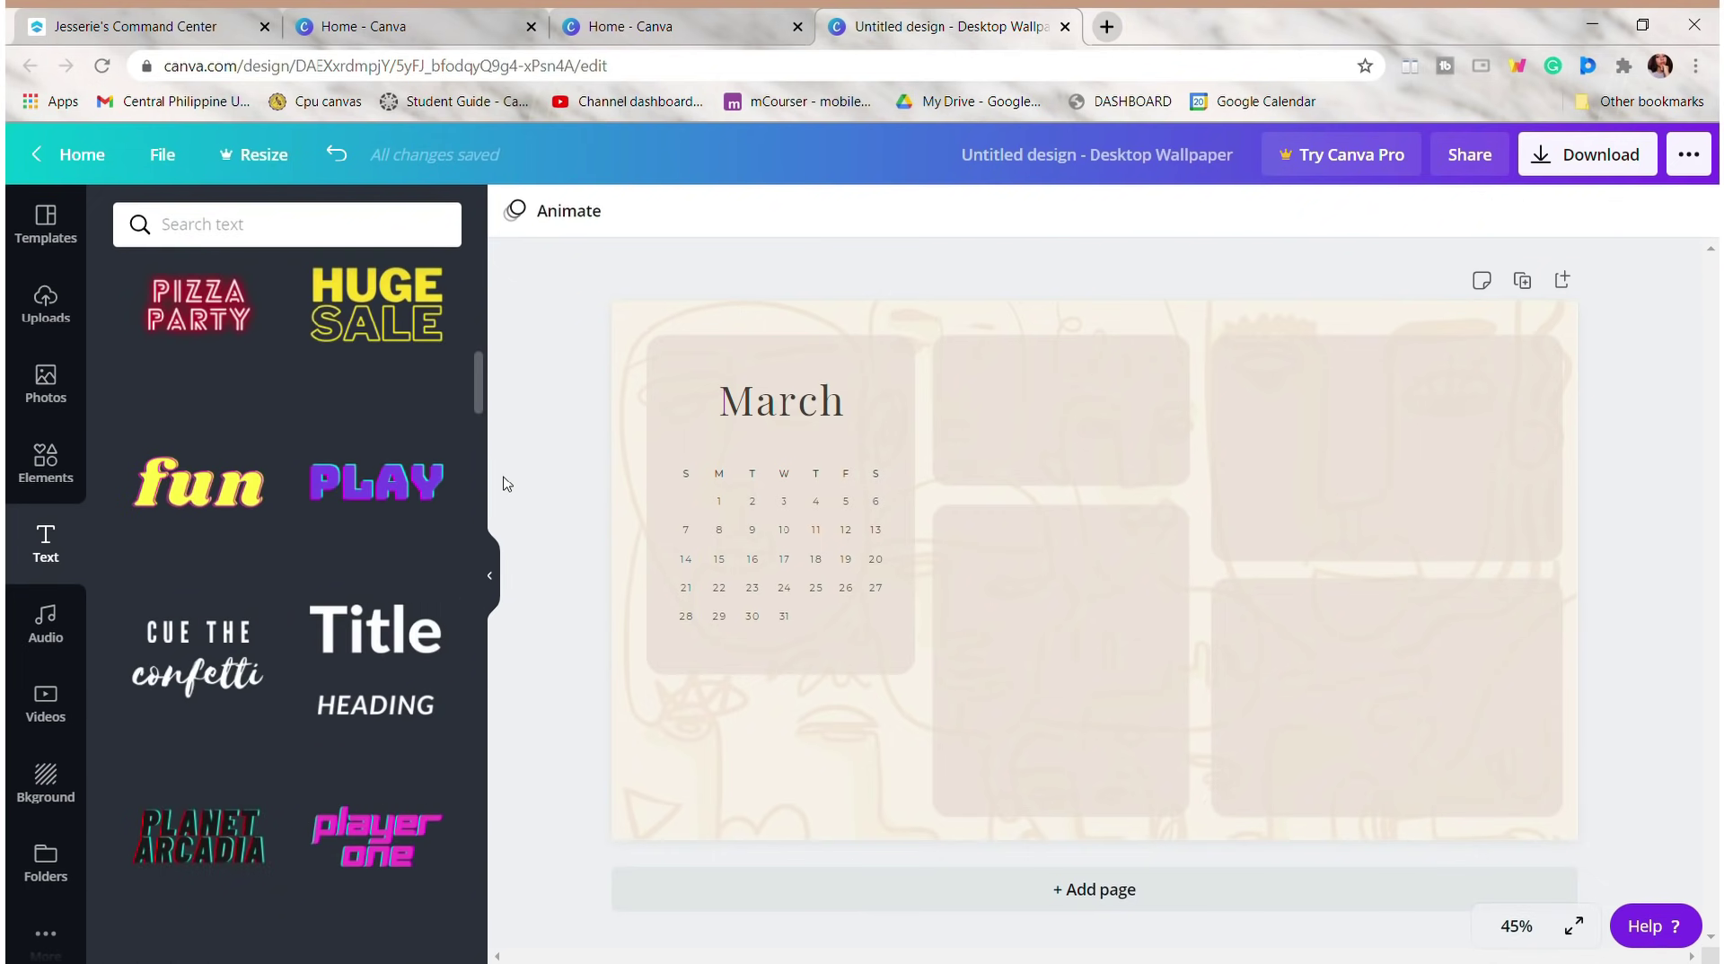
scroll(506, 489, down, 5)
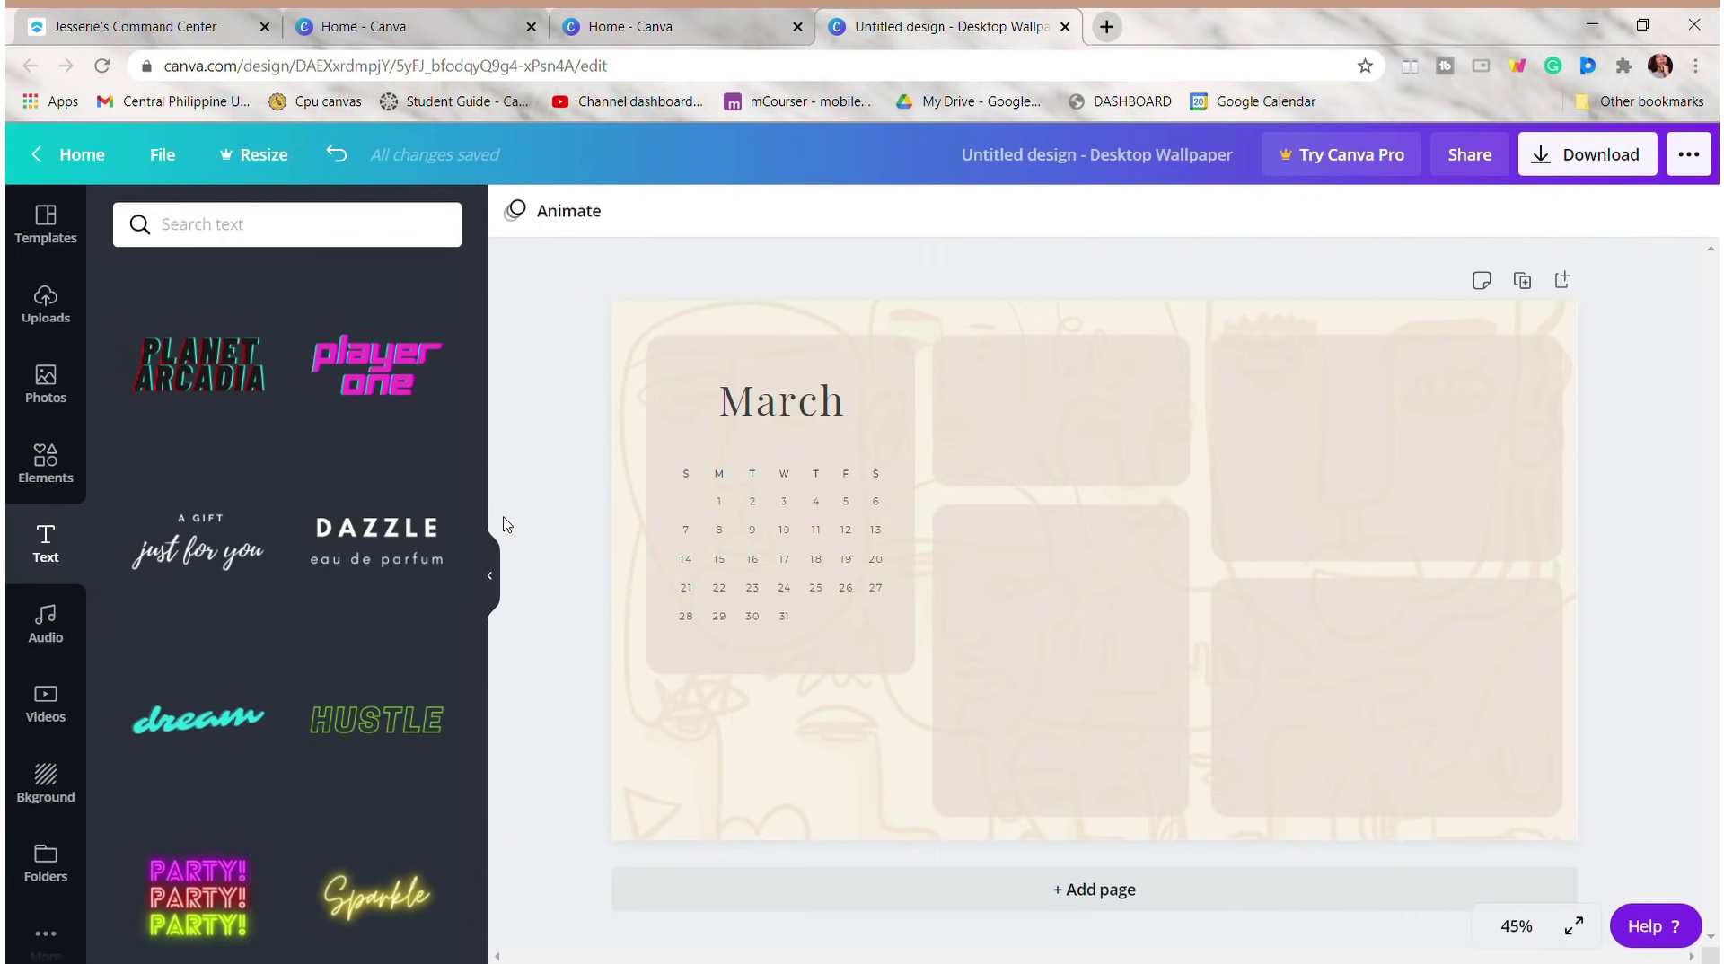
click(410, 629)
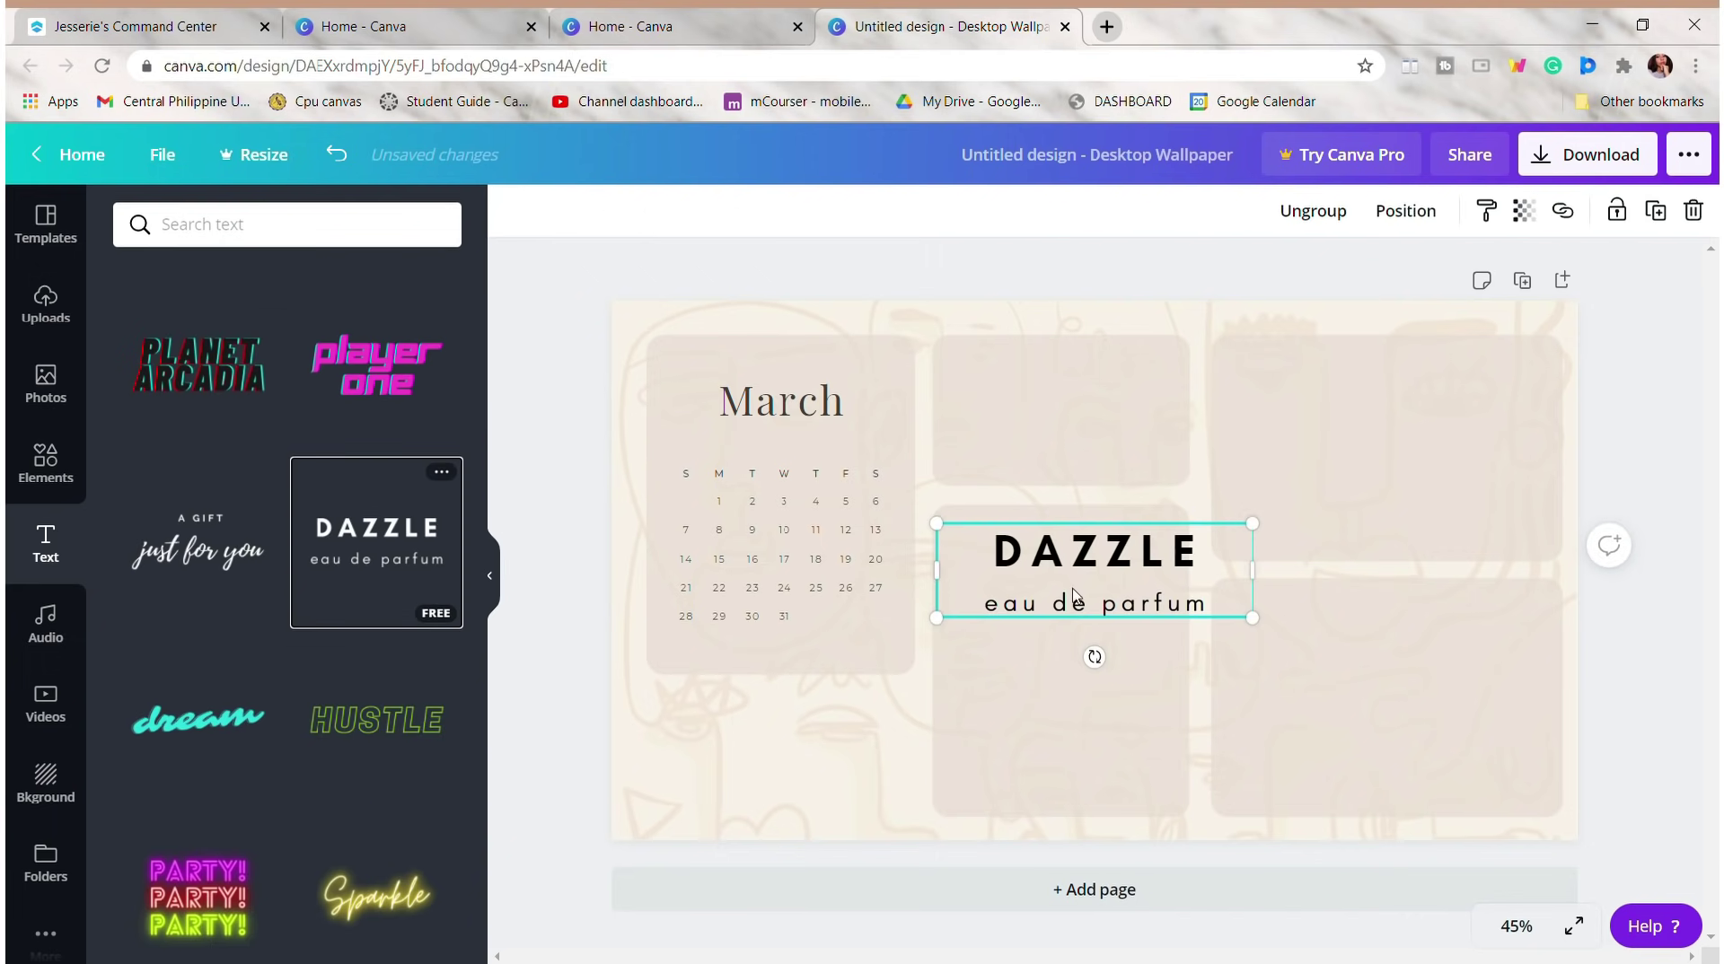
double_click(1120, 609)
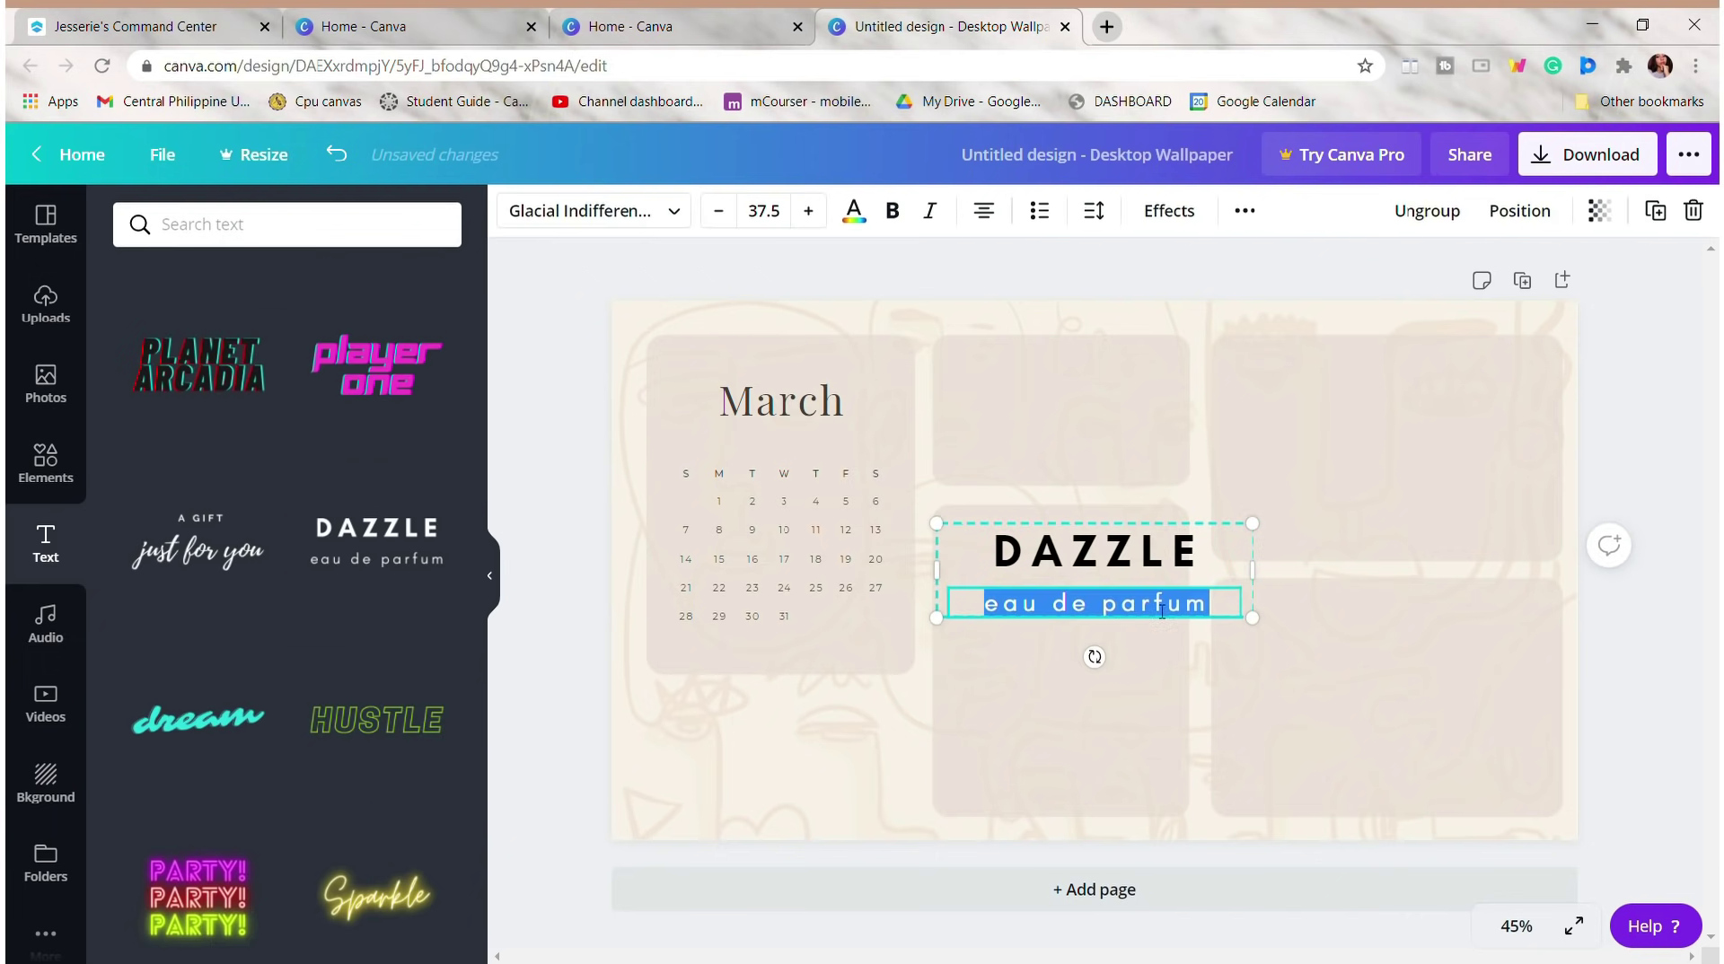
click(1452, 216)
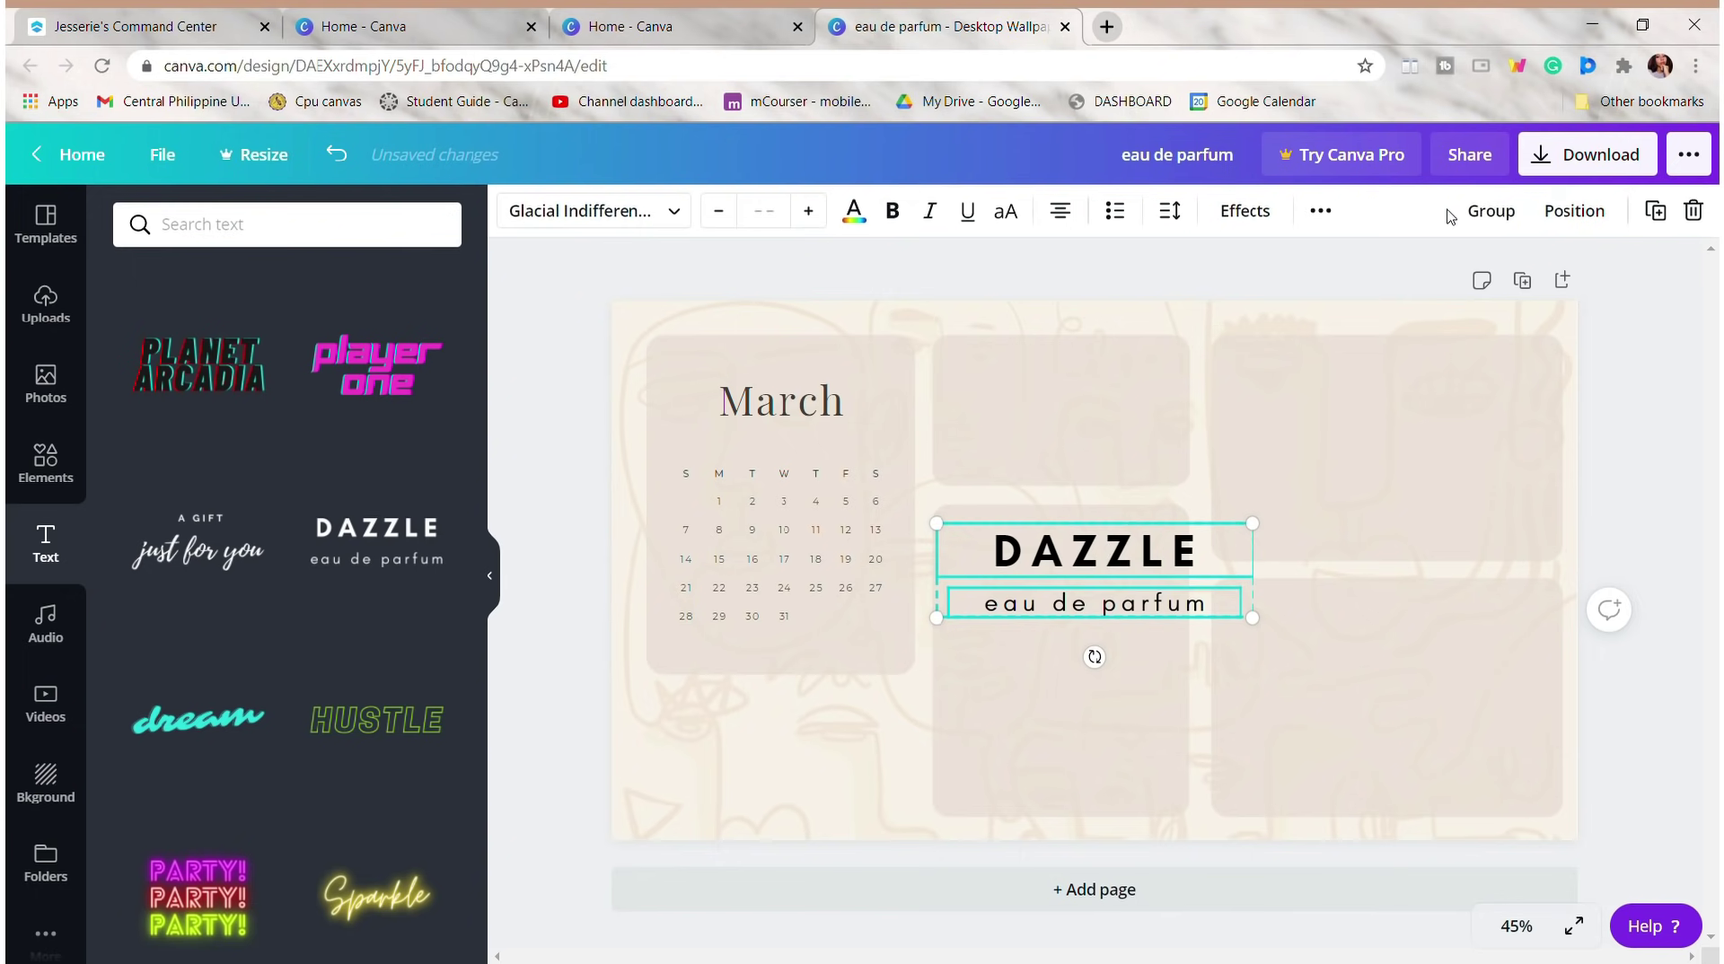
- Delete the "eau de parfum" line, keeping only the DAZZLE text on the wallpaper
click(1695, 211)
key(ctrl+z)
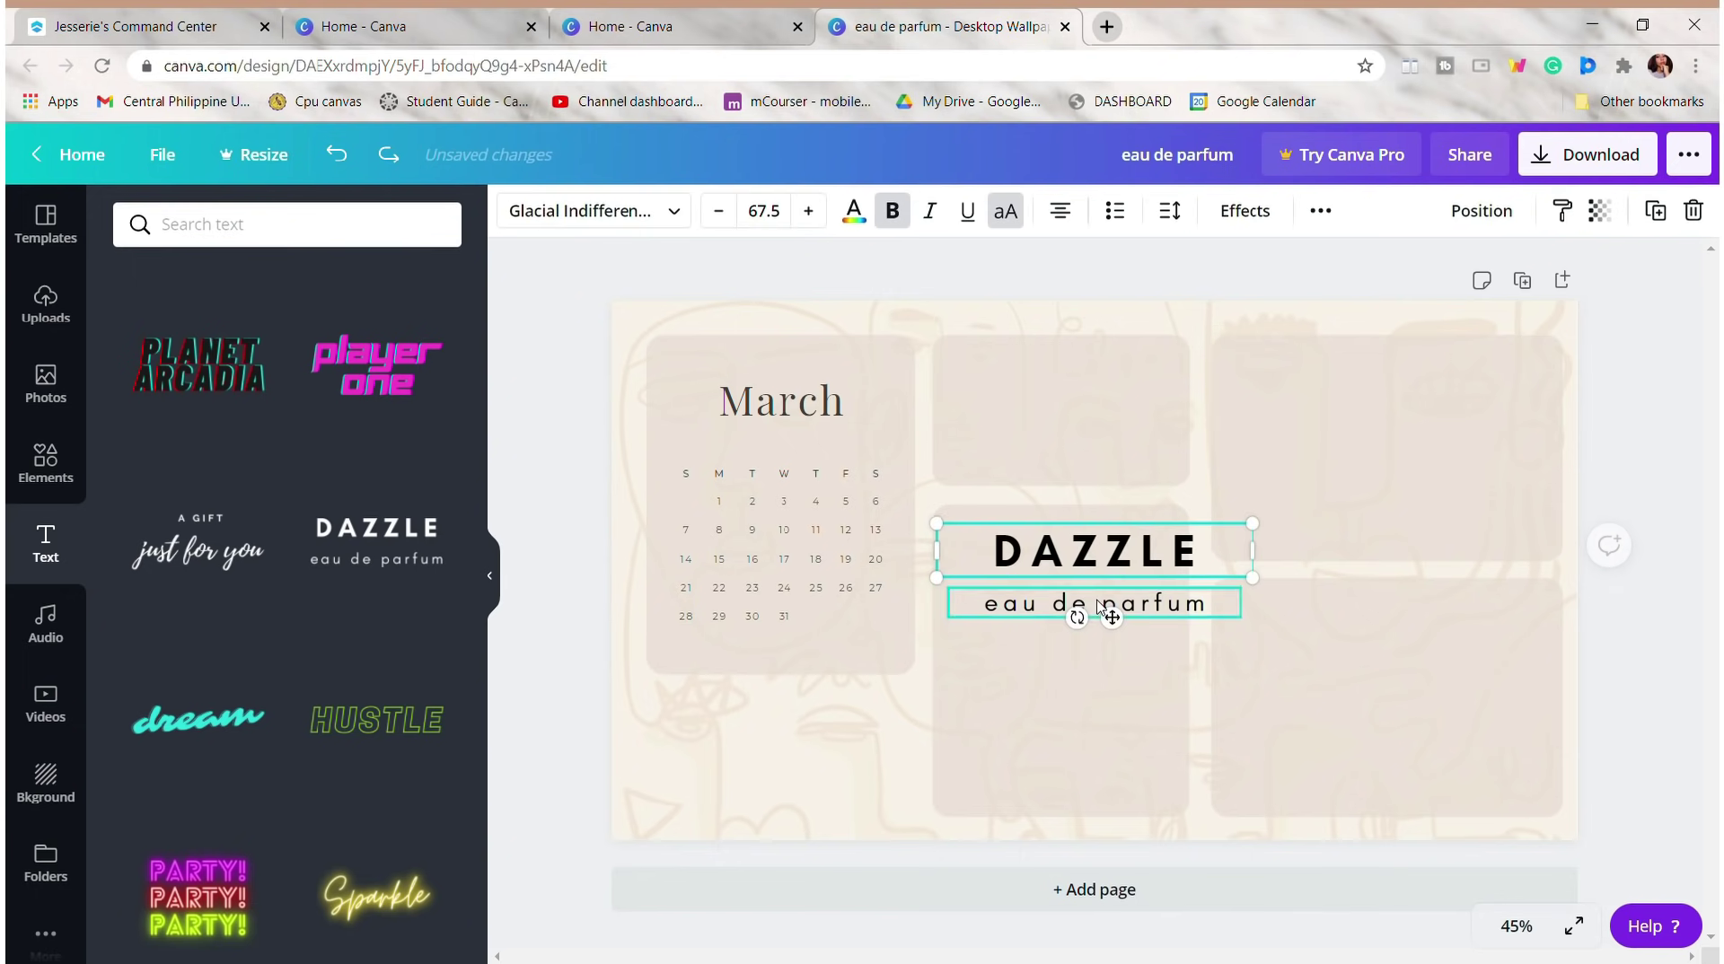
click(1106, 604)
click(1693, 211)
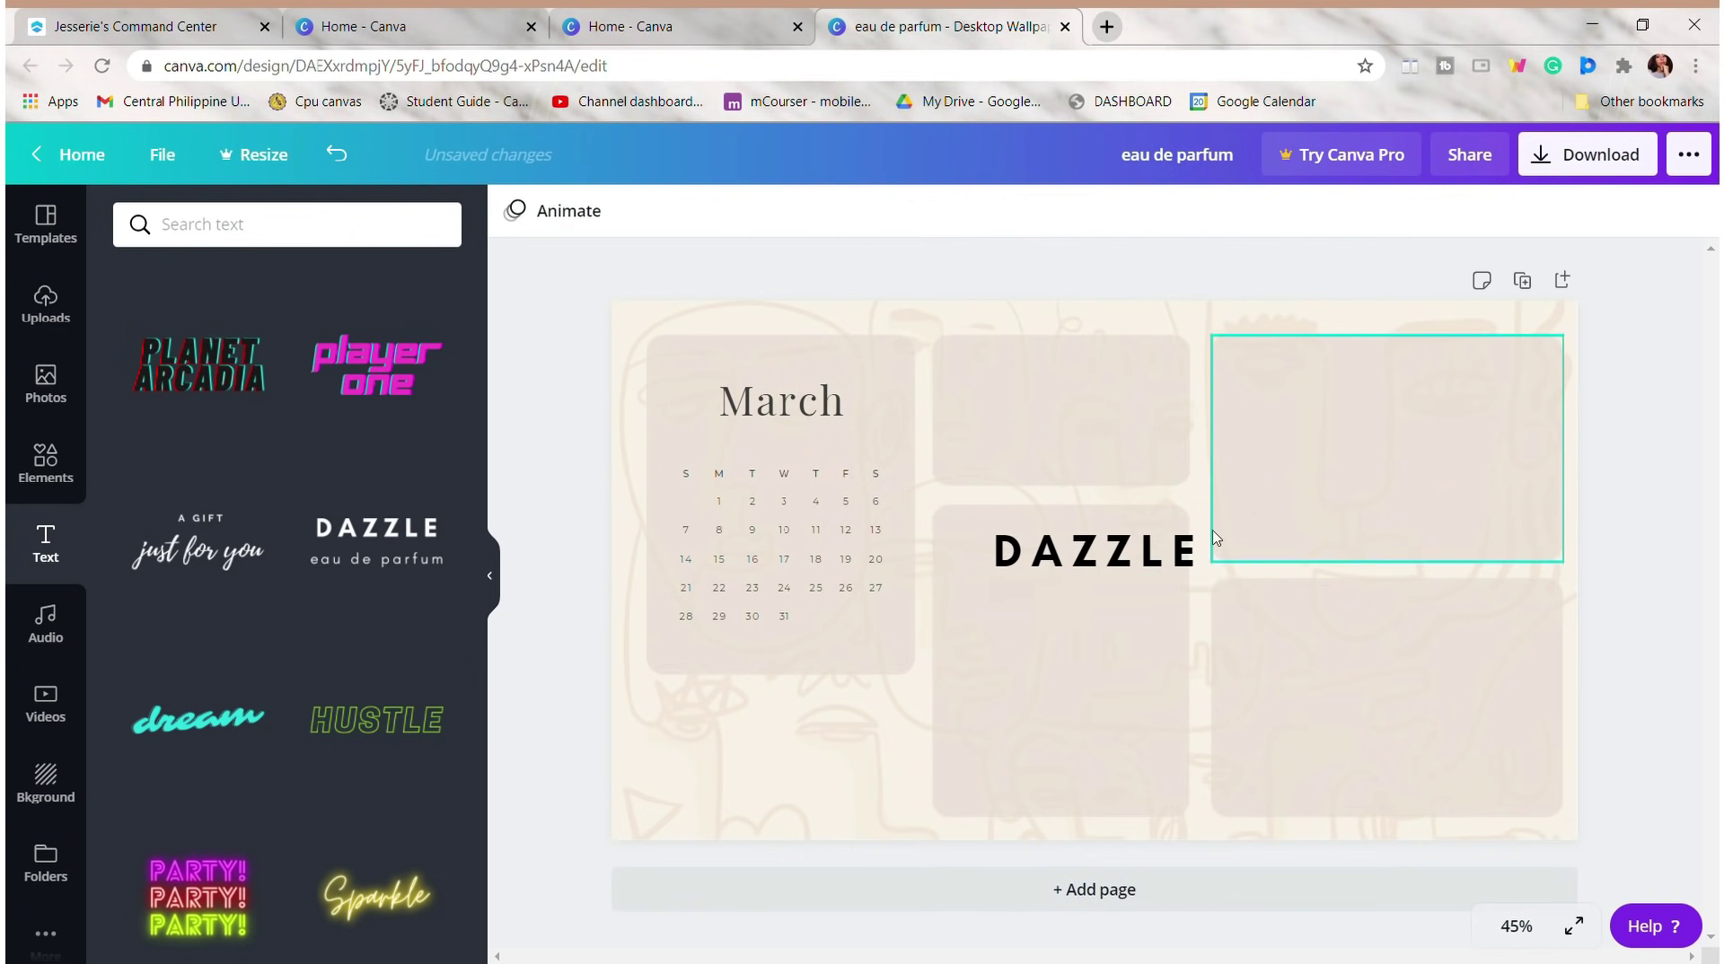
- Change the DAZZLE text to SCHOOL and shrink it into a small label at the top of the tall middle box
click(1158, 549)
drag(1135, 569, 1086, 431)
double_click(1086, 431)
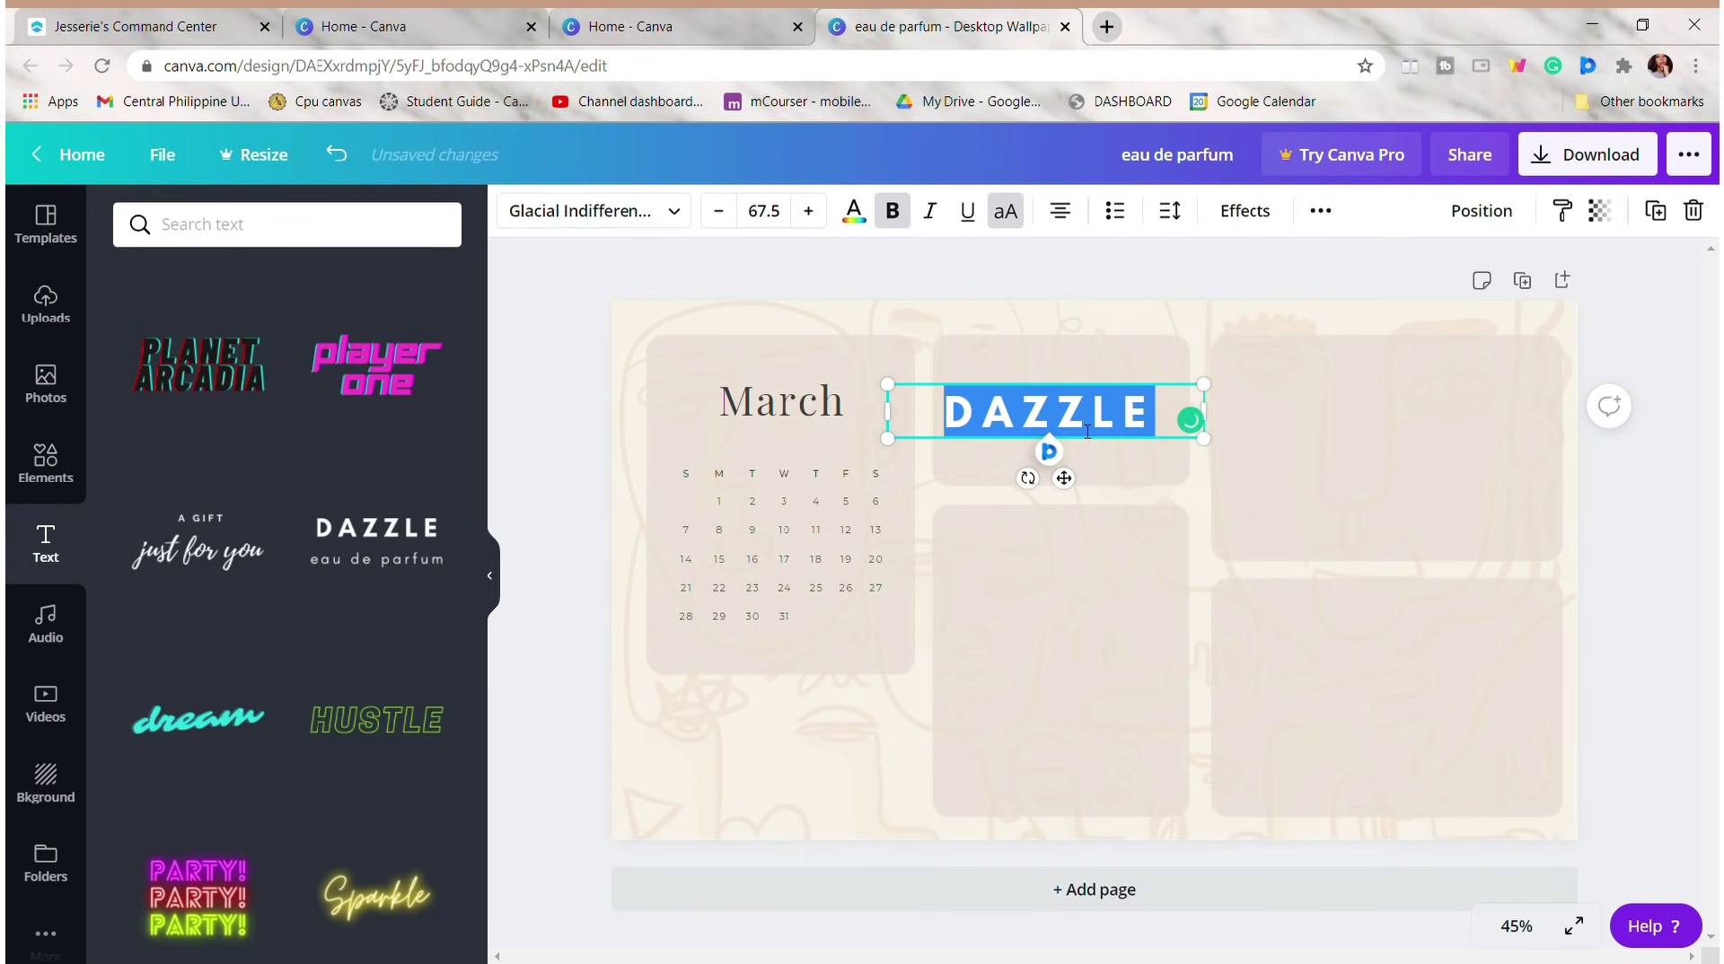
text(SCHOOL)
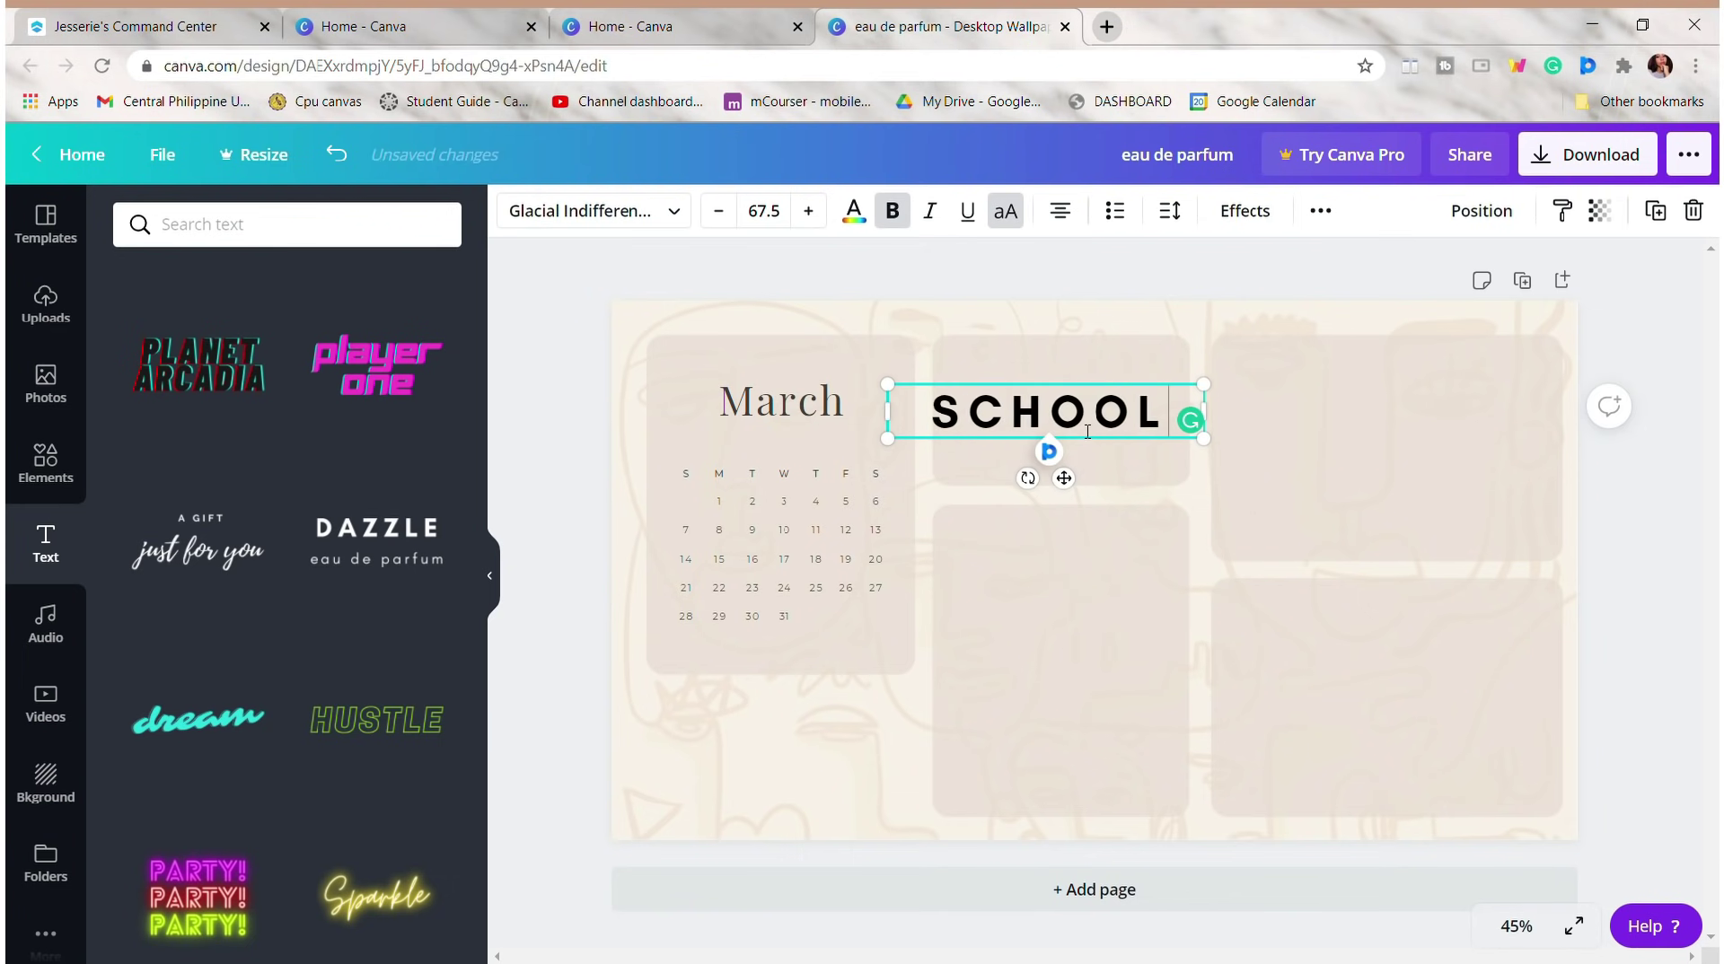
double_click(1087, 431)
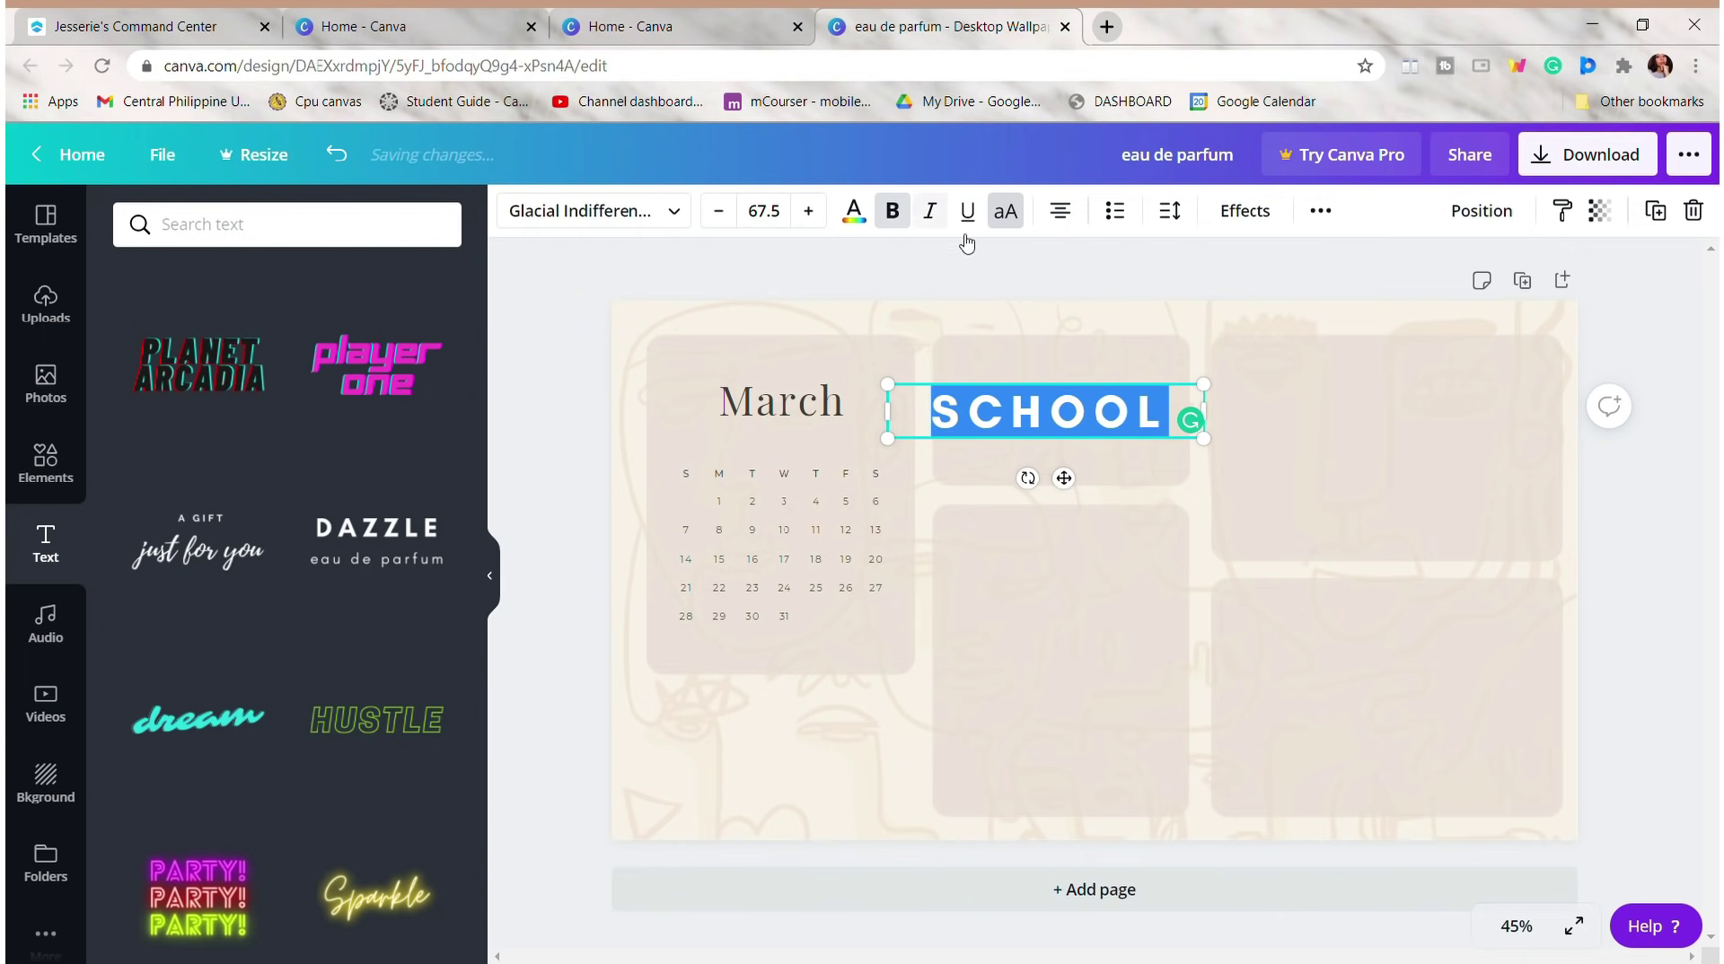
drag(1201, 436, 1018, 592)
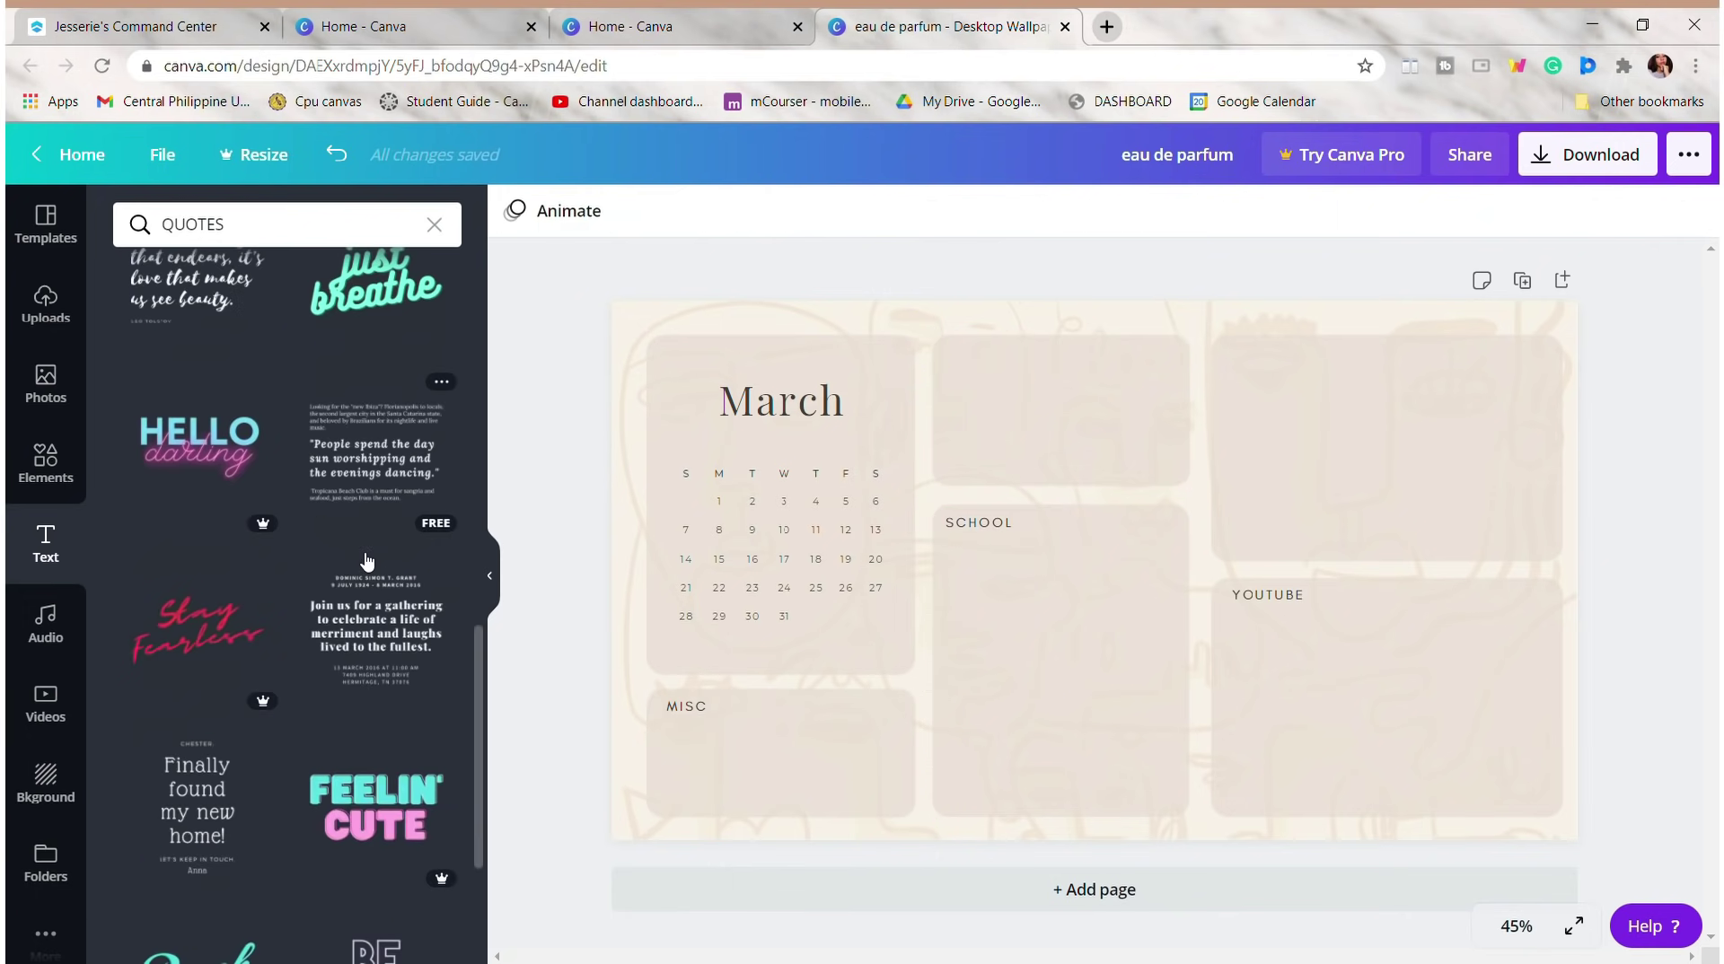
- Browse the QUOTES text styles and replace the quote in the top right box with "Vision without action is a daydream"
scroll(365, 557, down, 3)
scroll(401, 471, down, 4)
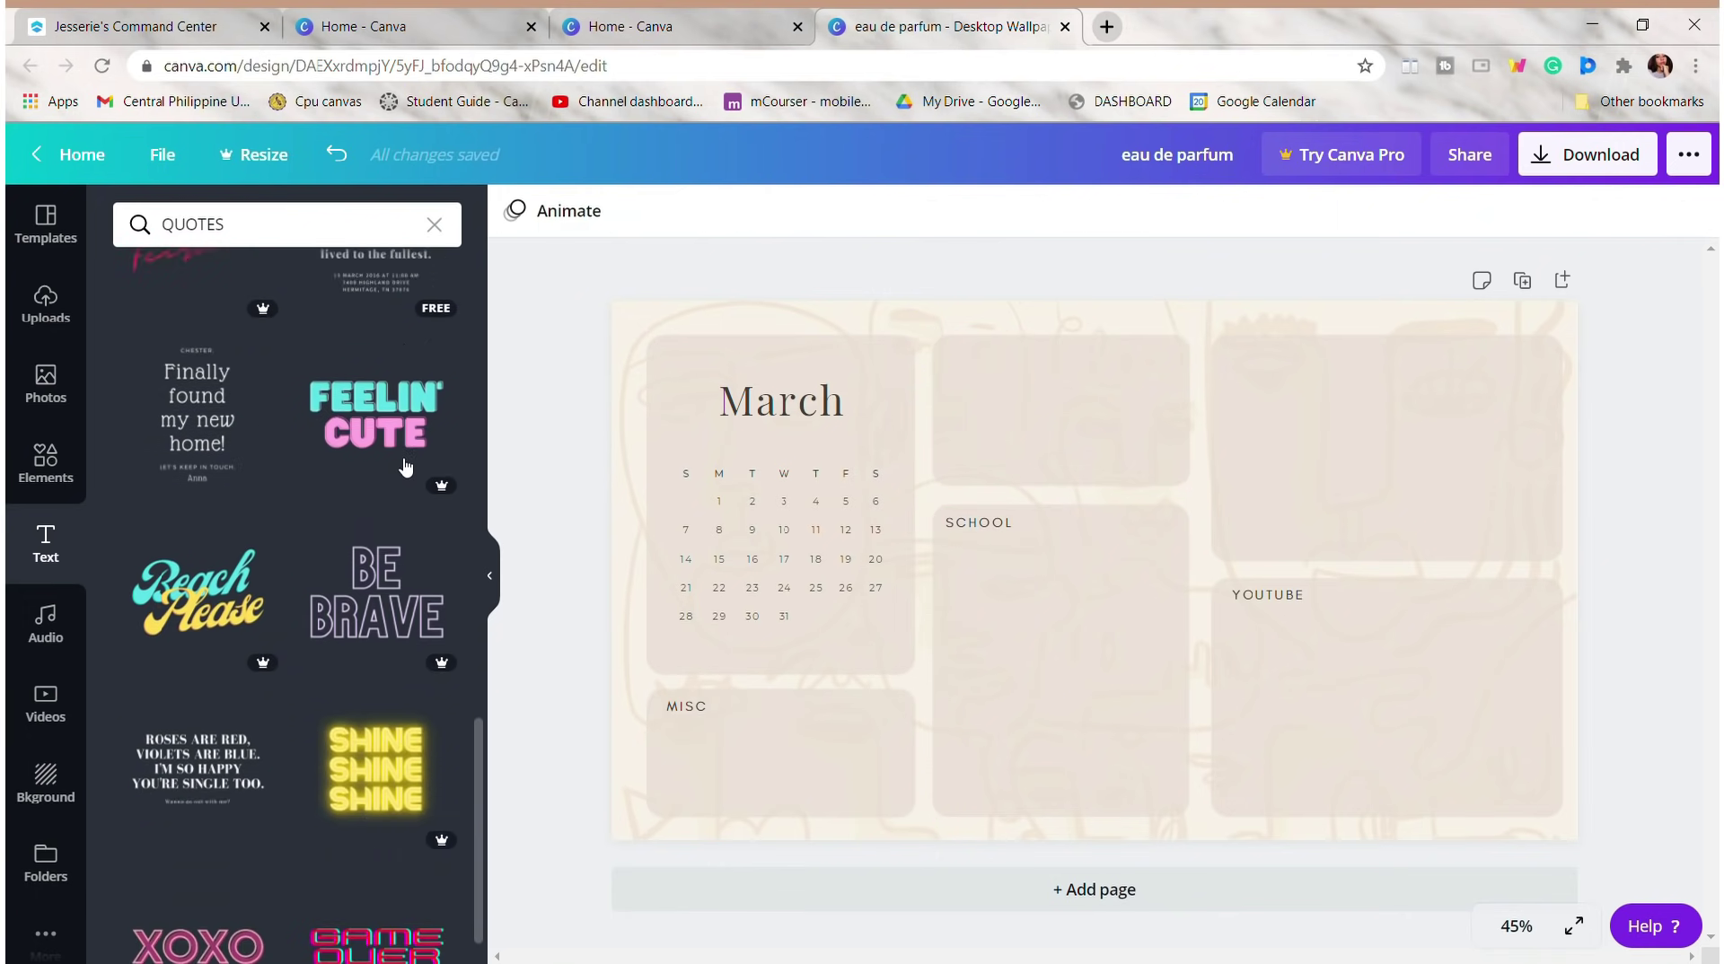
scroll(380, 648, up, 7)
scroll(380, 648, down, 3)
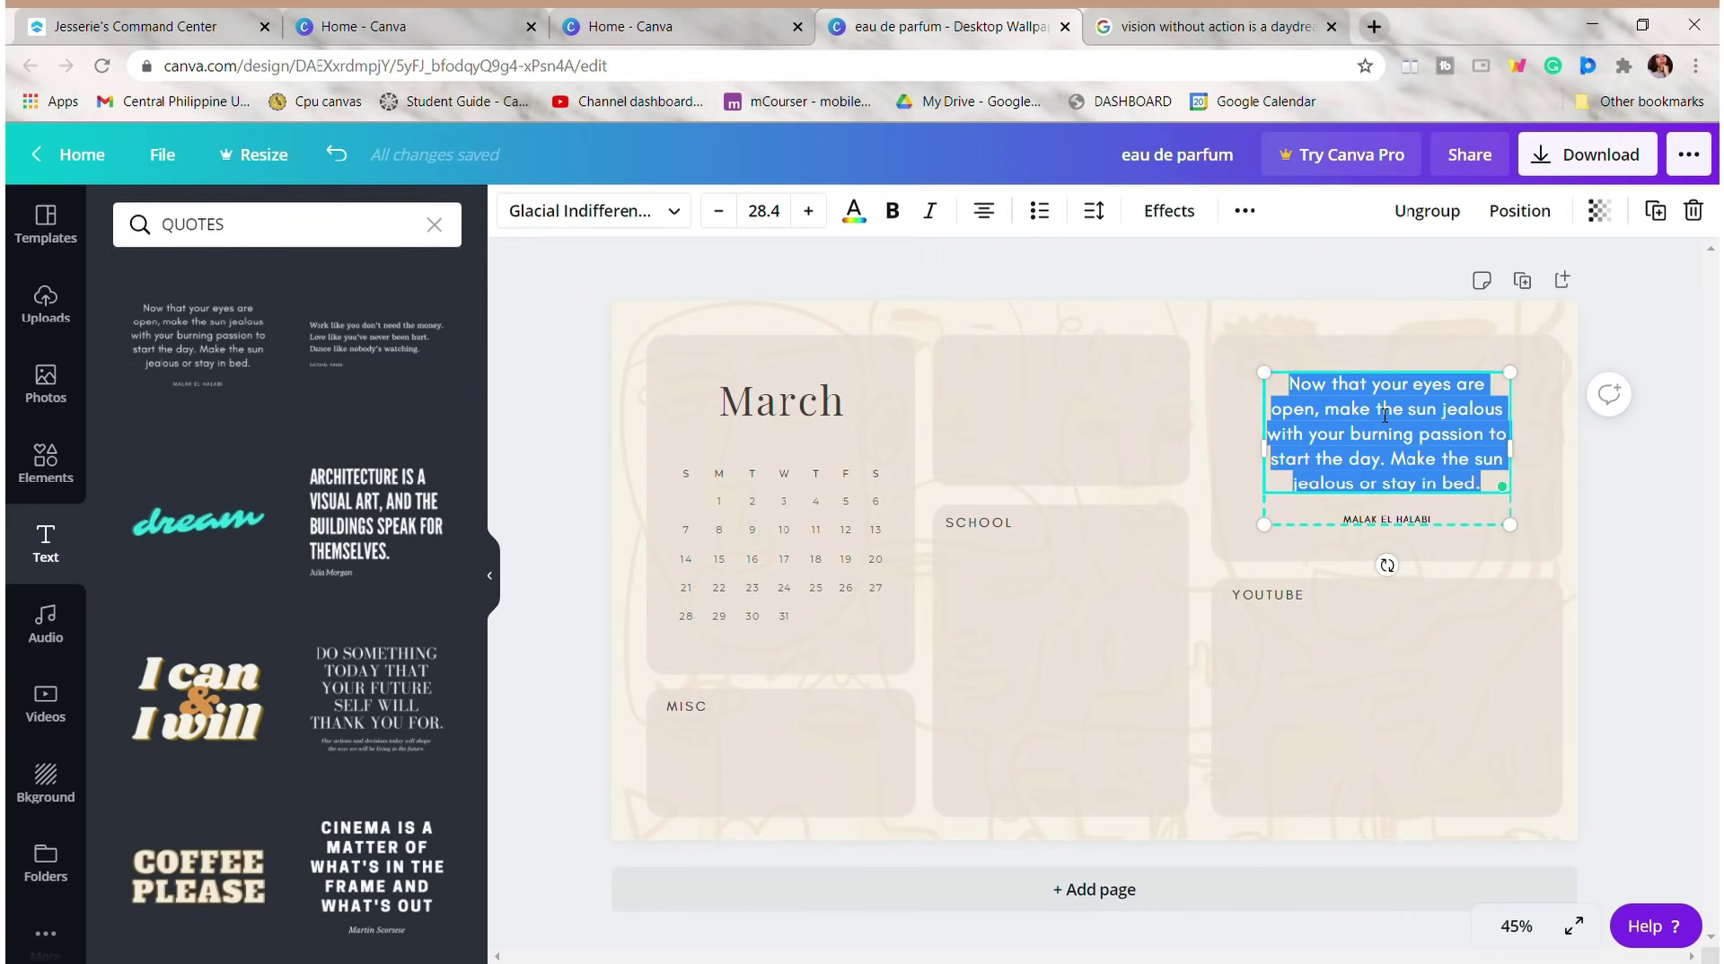
text(vision without action is a daydream)
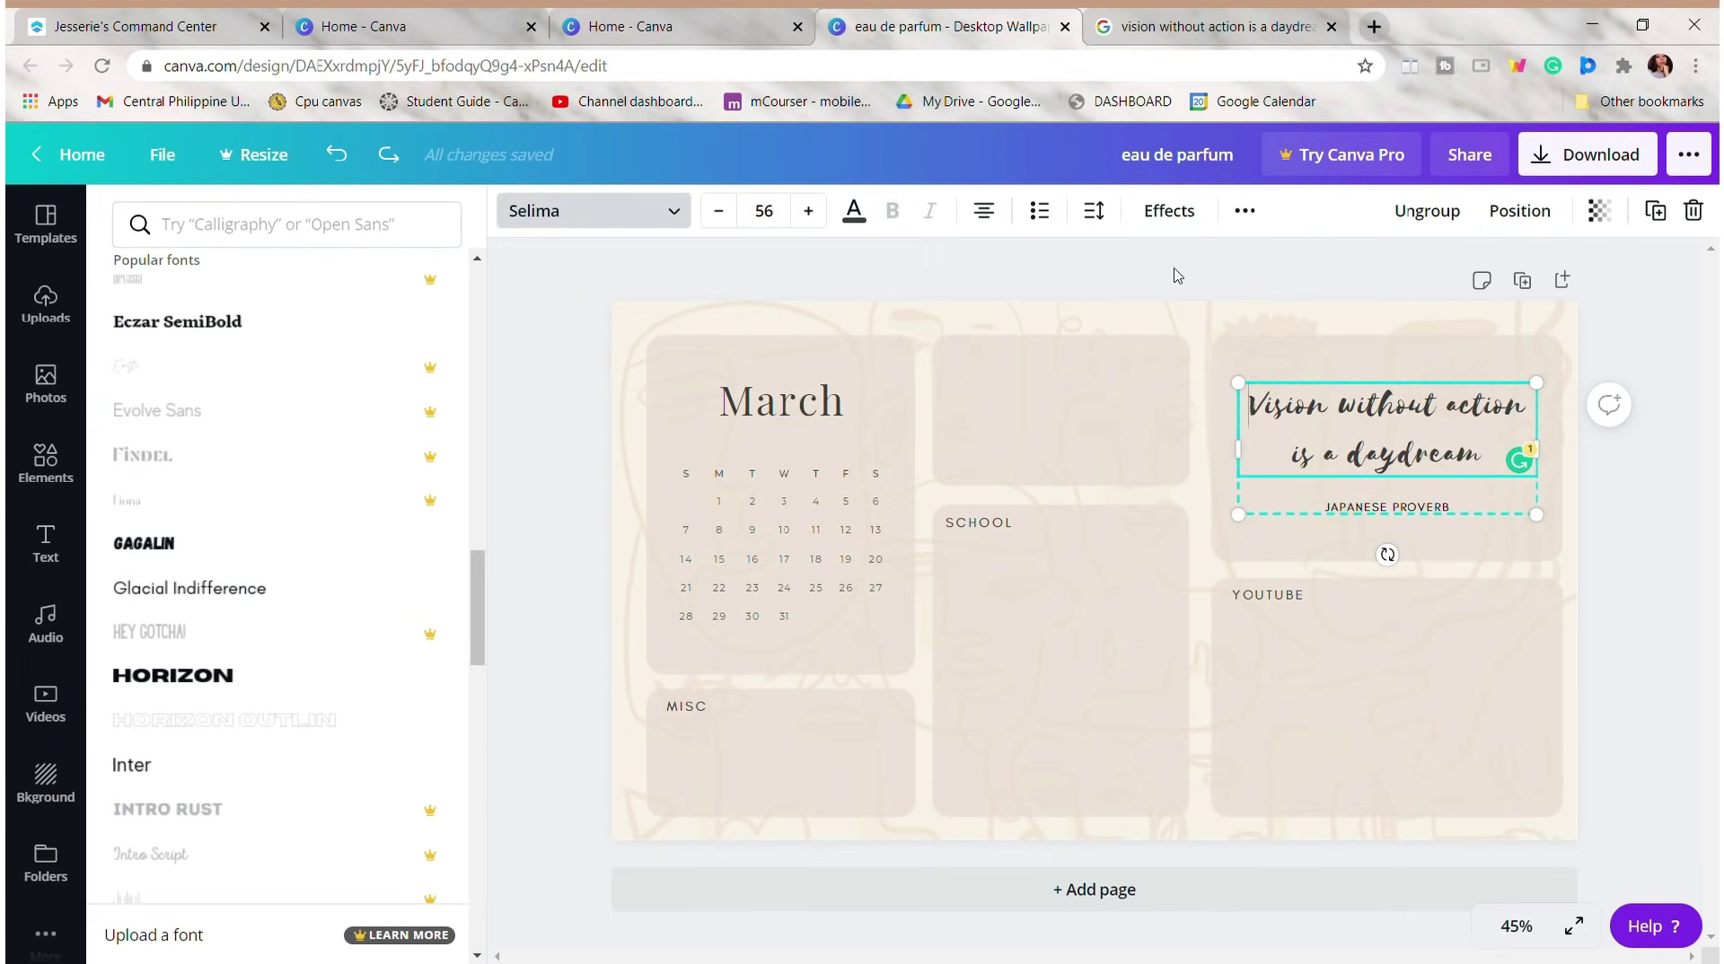
- Search for calligraphy fonts and try Charm and other results on the quote
click(316, 224)
text(callig)
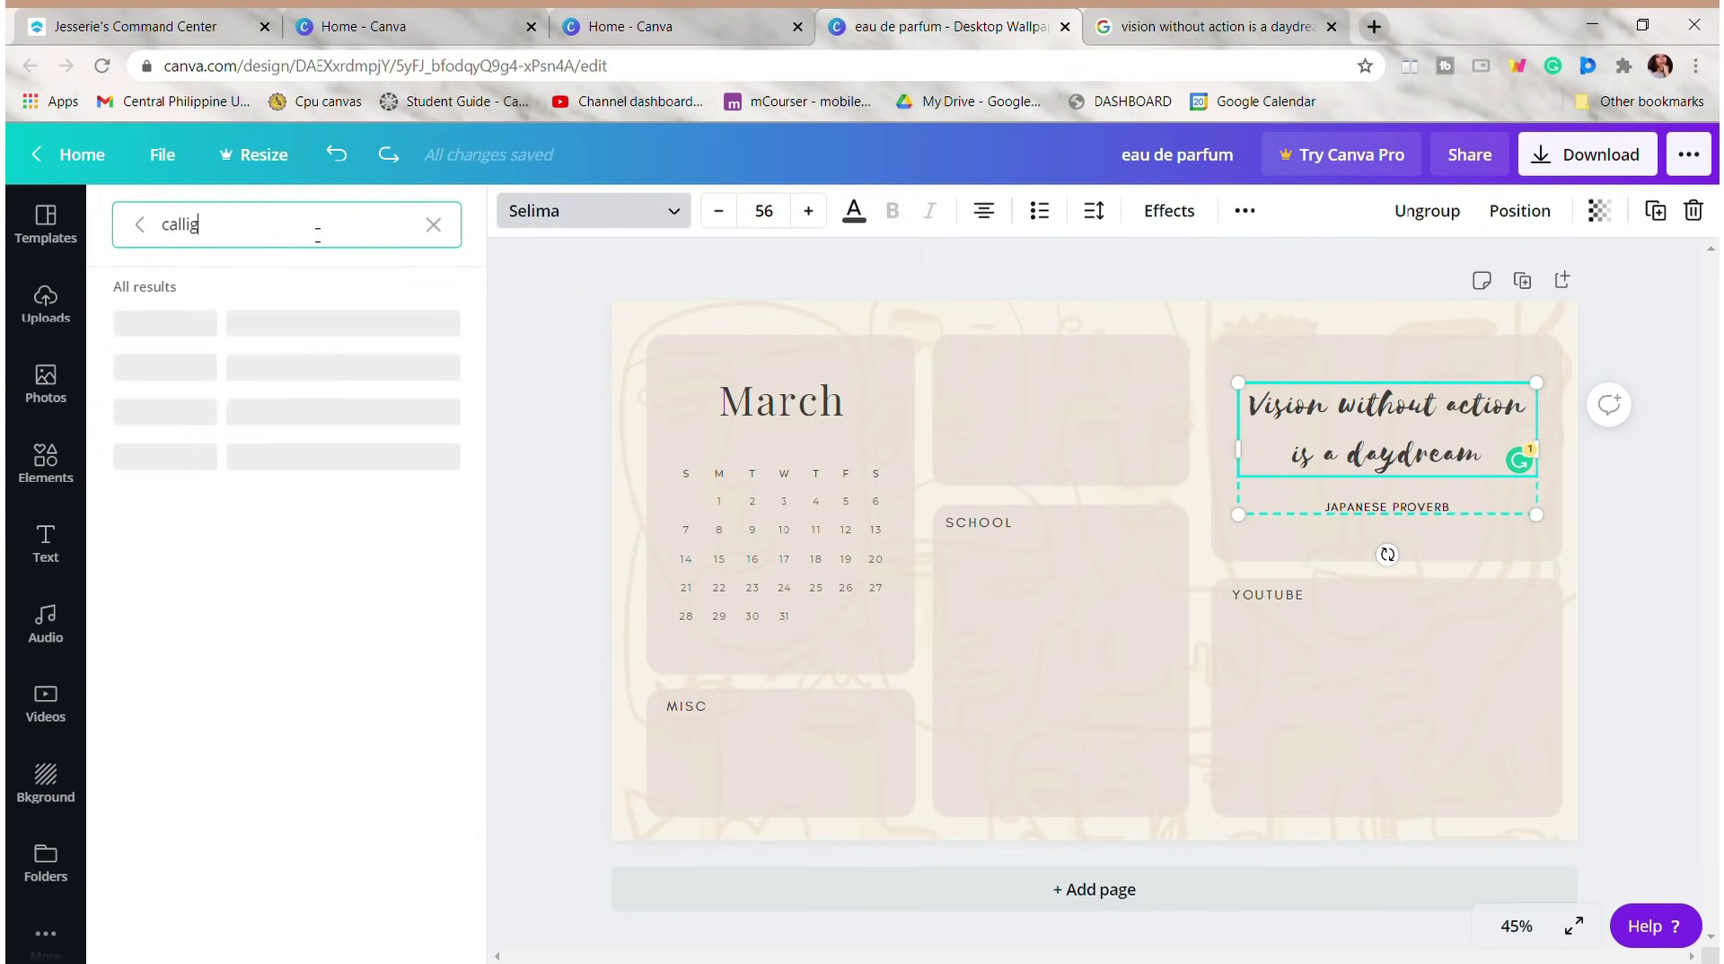
text(raphy)
click(180, 328)
click(245, 545)
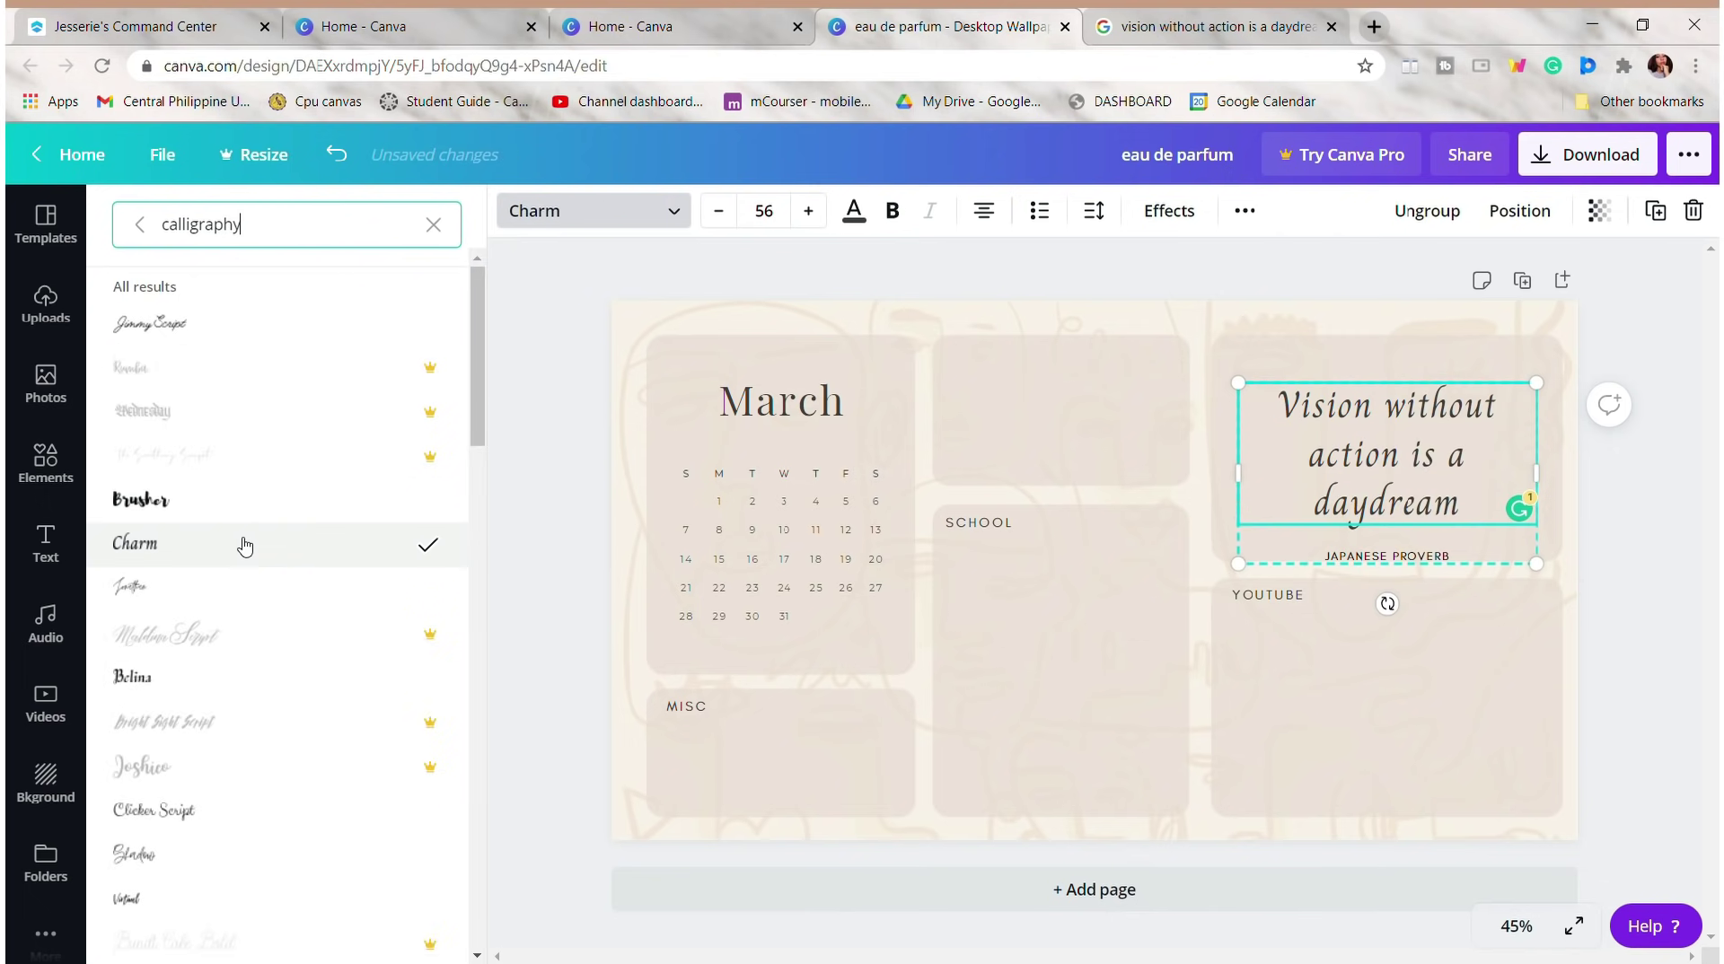
scroll(245, 545, down, 10)
click(136, 570)
- Recolour the quote text with a custom shade that suits the beige wallpaper
click(186, 392)
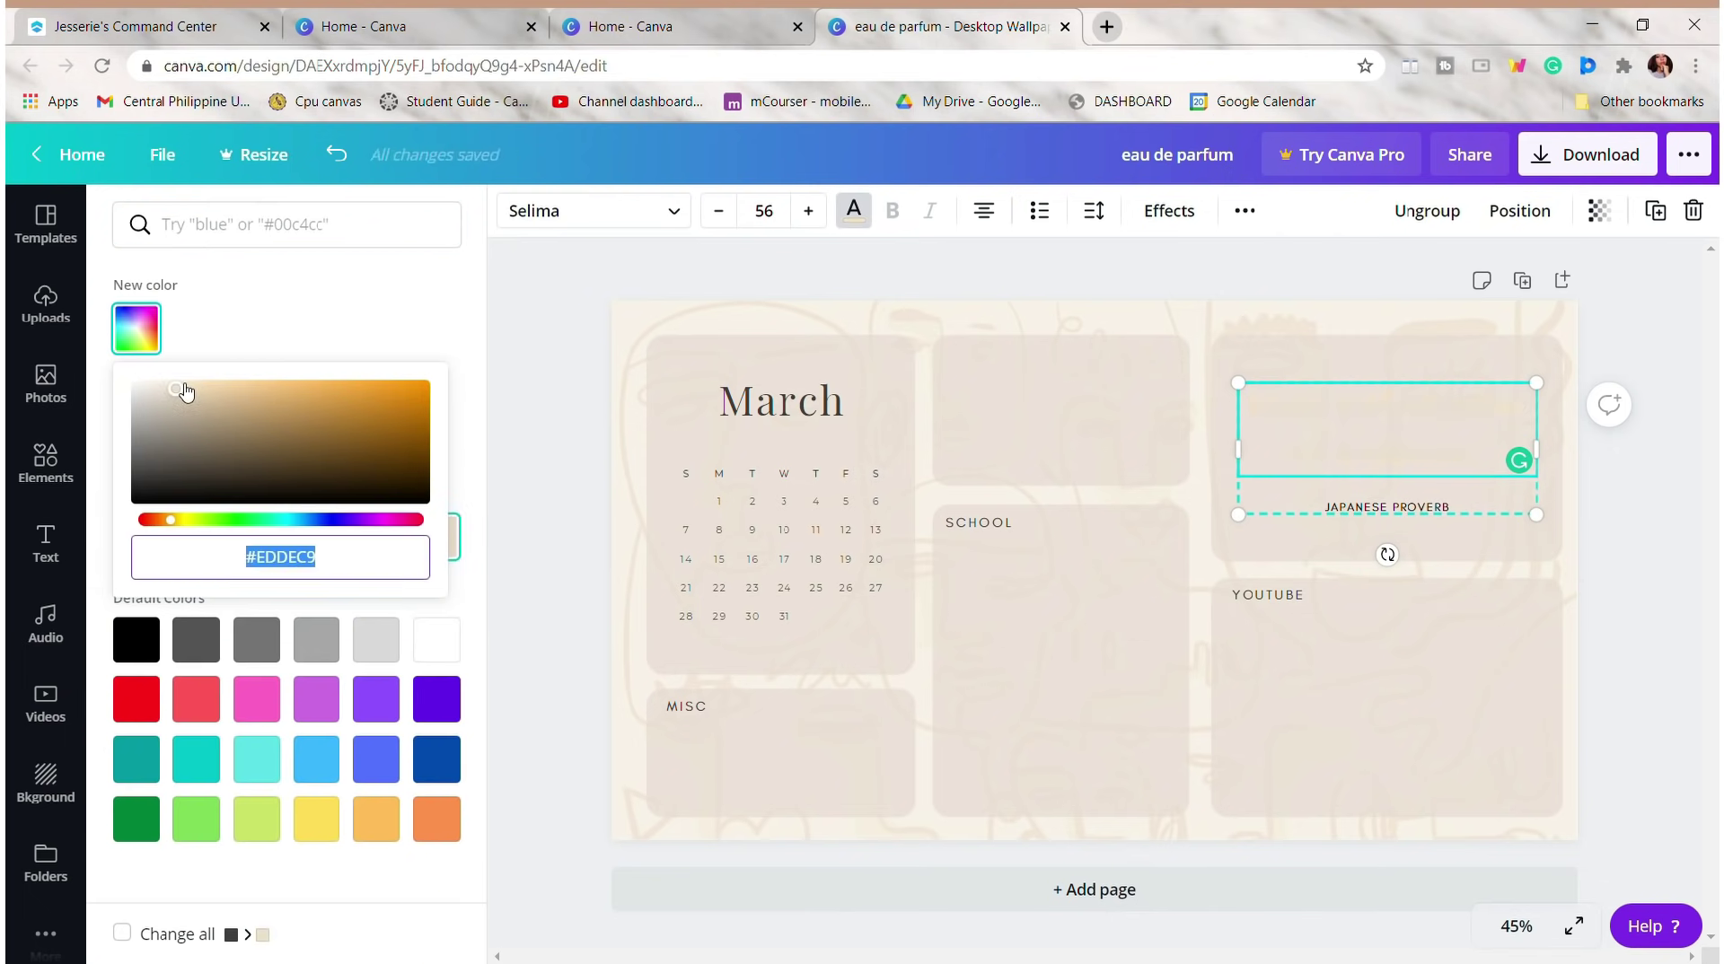
drag(186, 392, 197, 393)
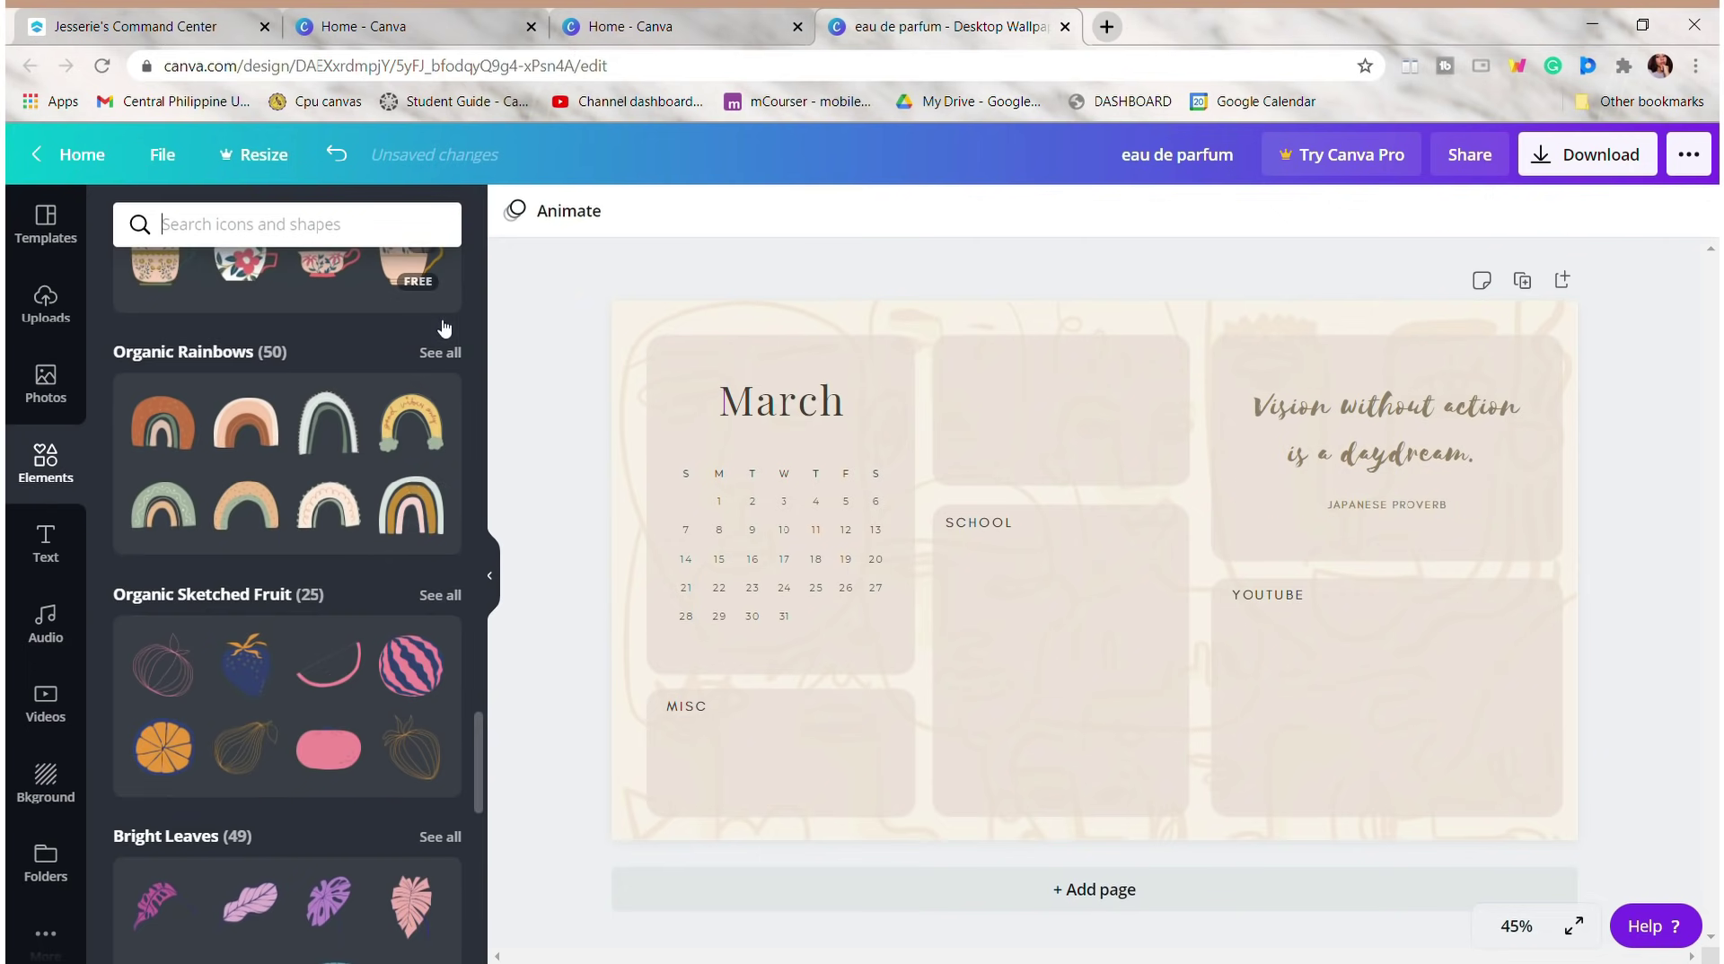
- Add a small hanging potted plant from the plants graphics at the upper right corner of the YOUTUBE box
scroll(415, 488, down, 8)
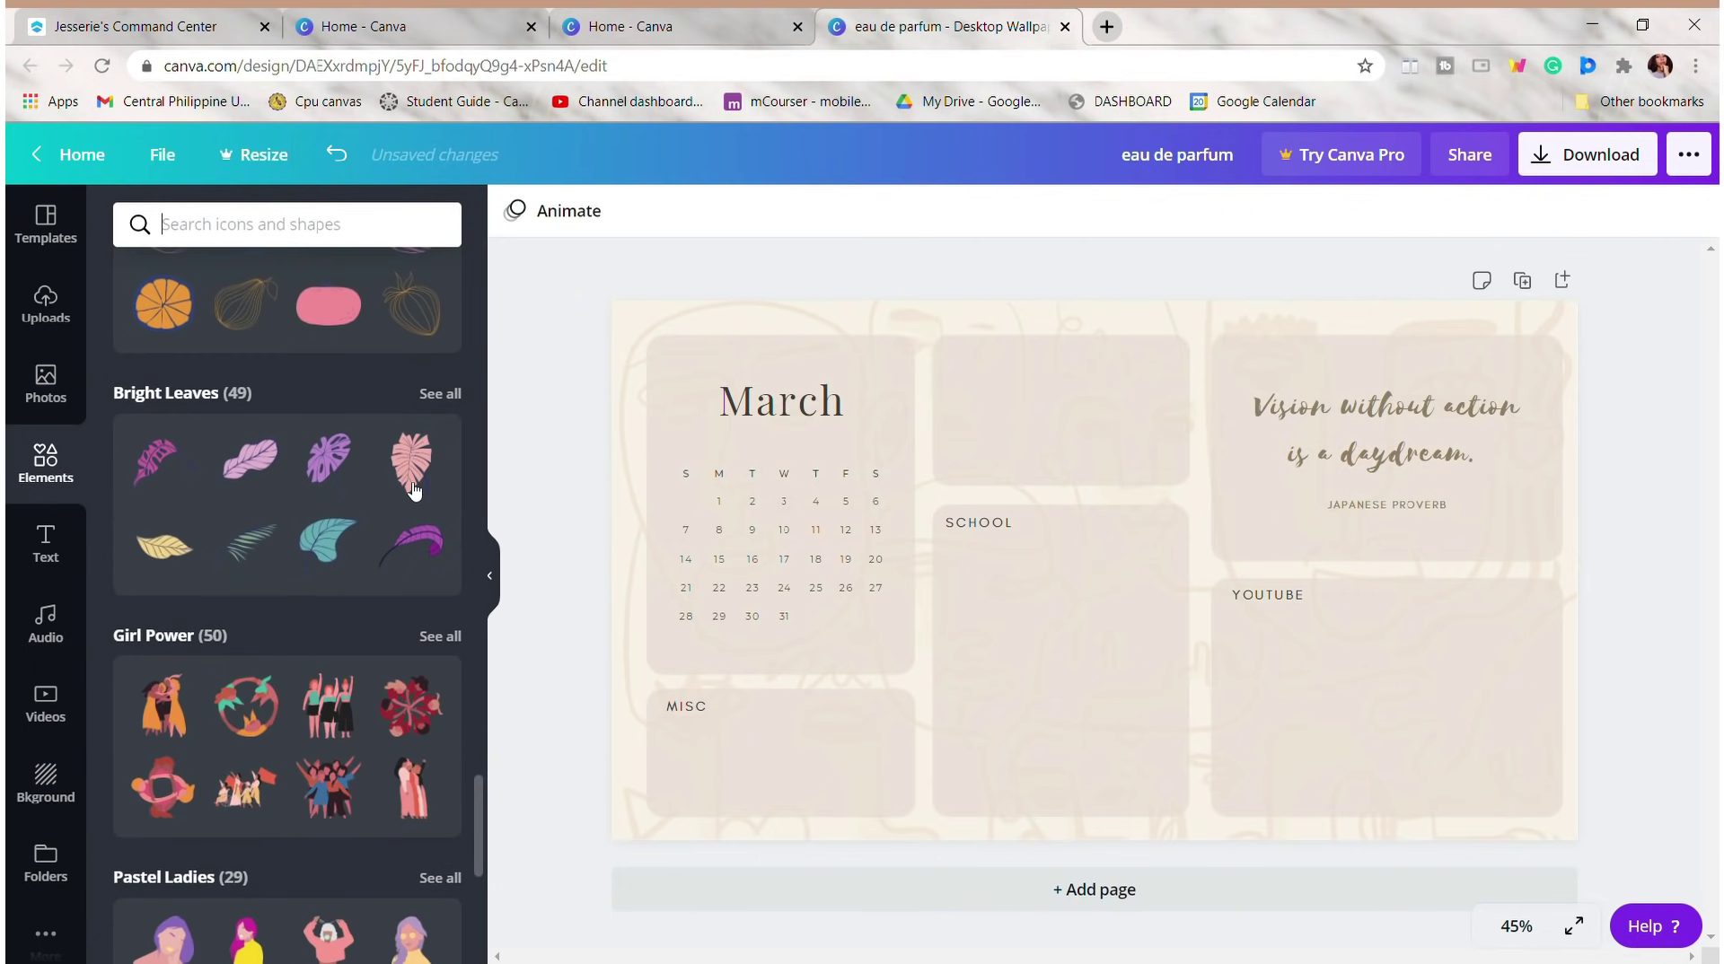
scroll(339, 489, down, 10)
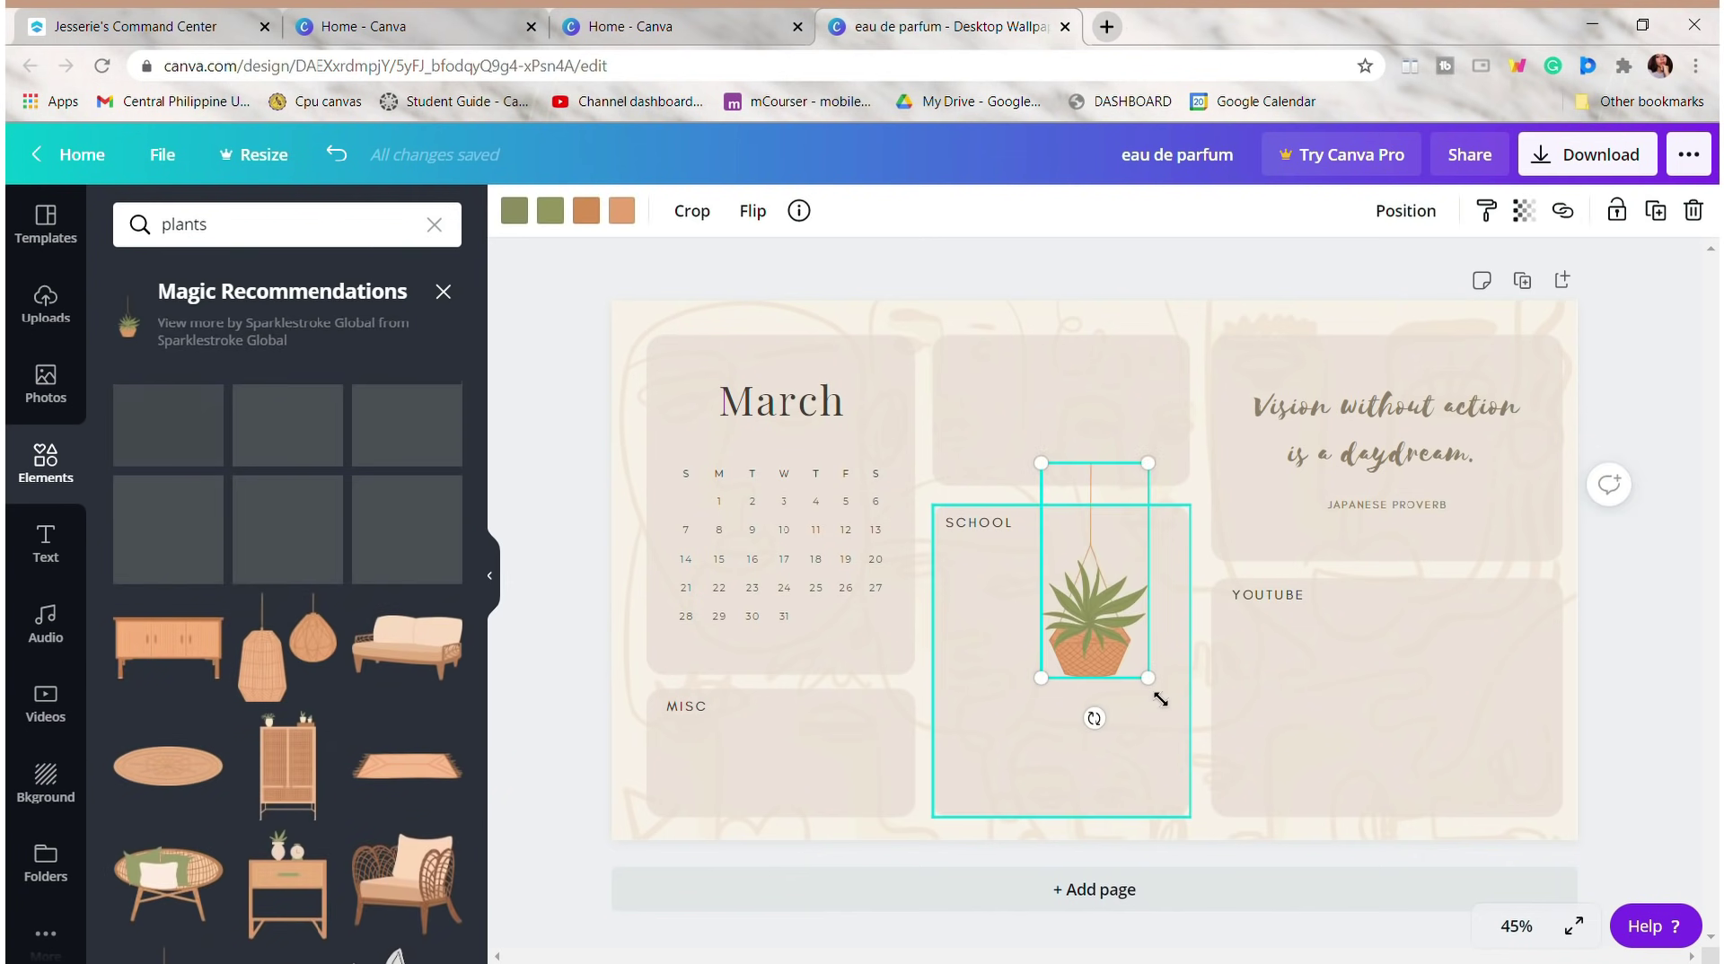
drag(1148, 678, 1095, 631)
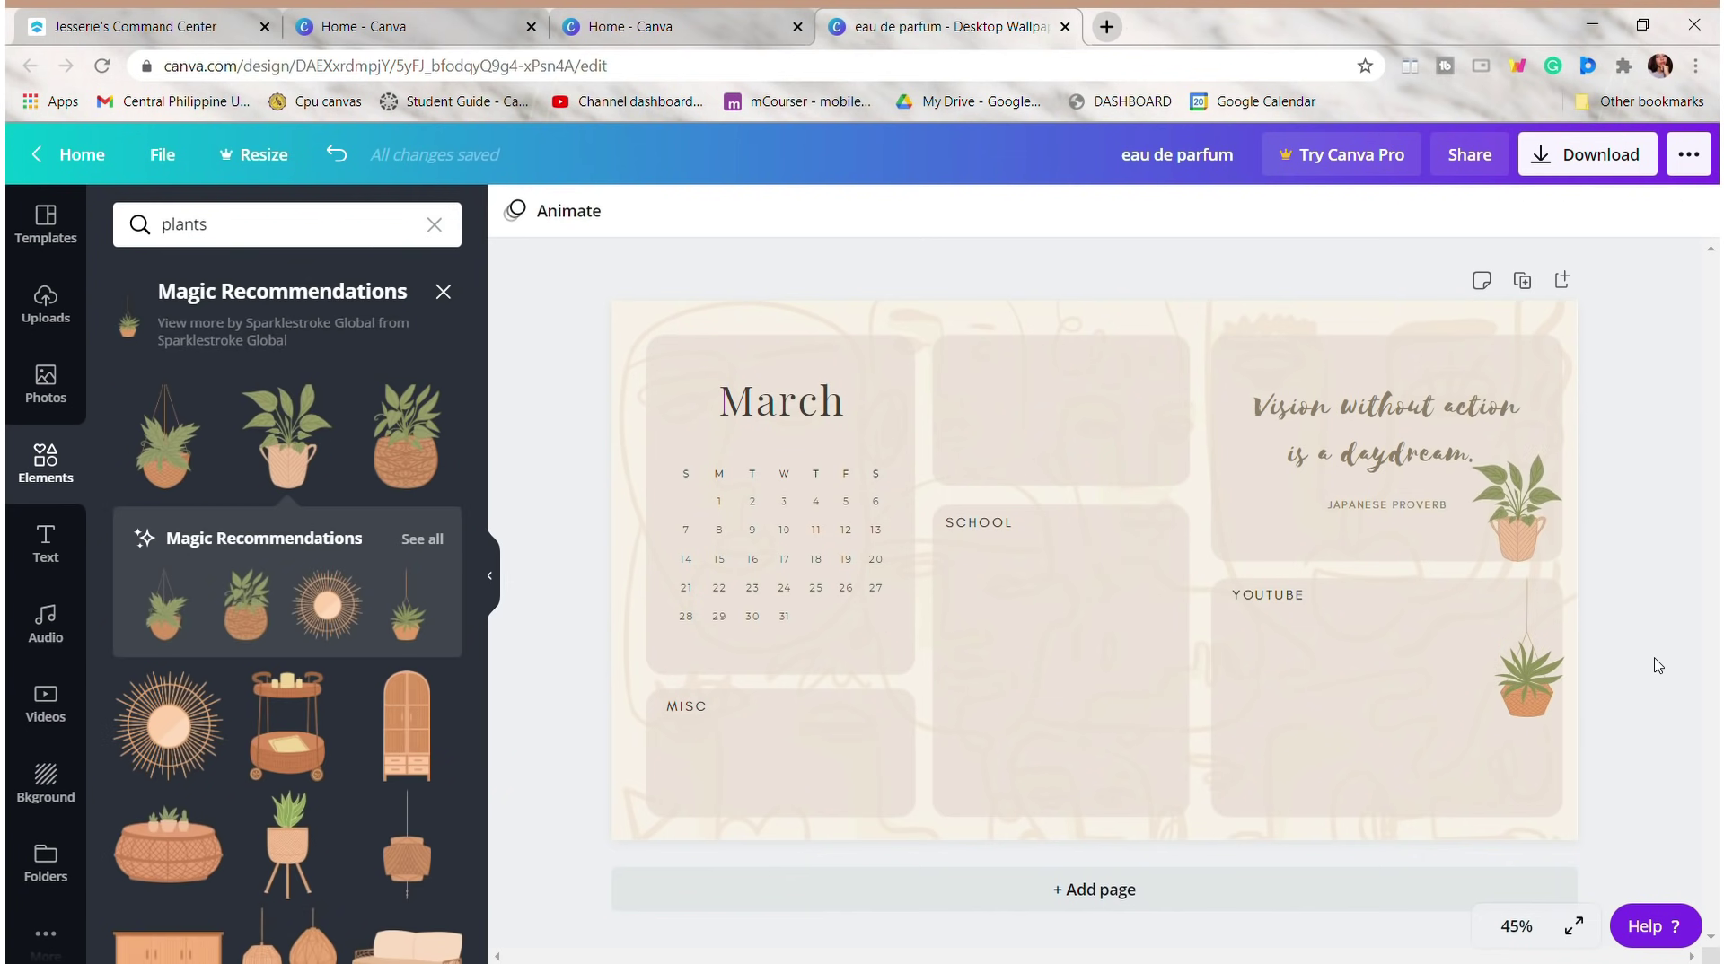
click(1560, 704)
drag(1563, 716, 1551, 689)
click(1562, 707)
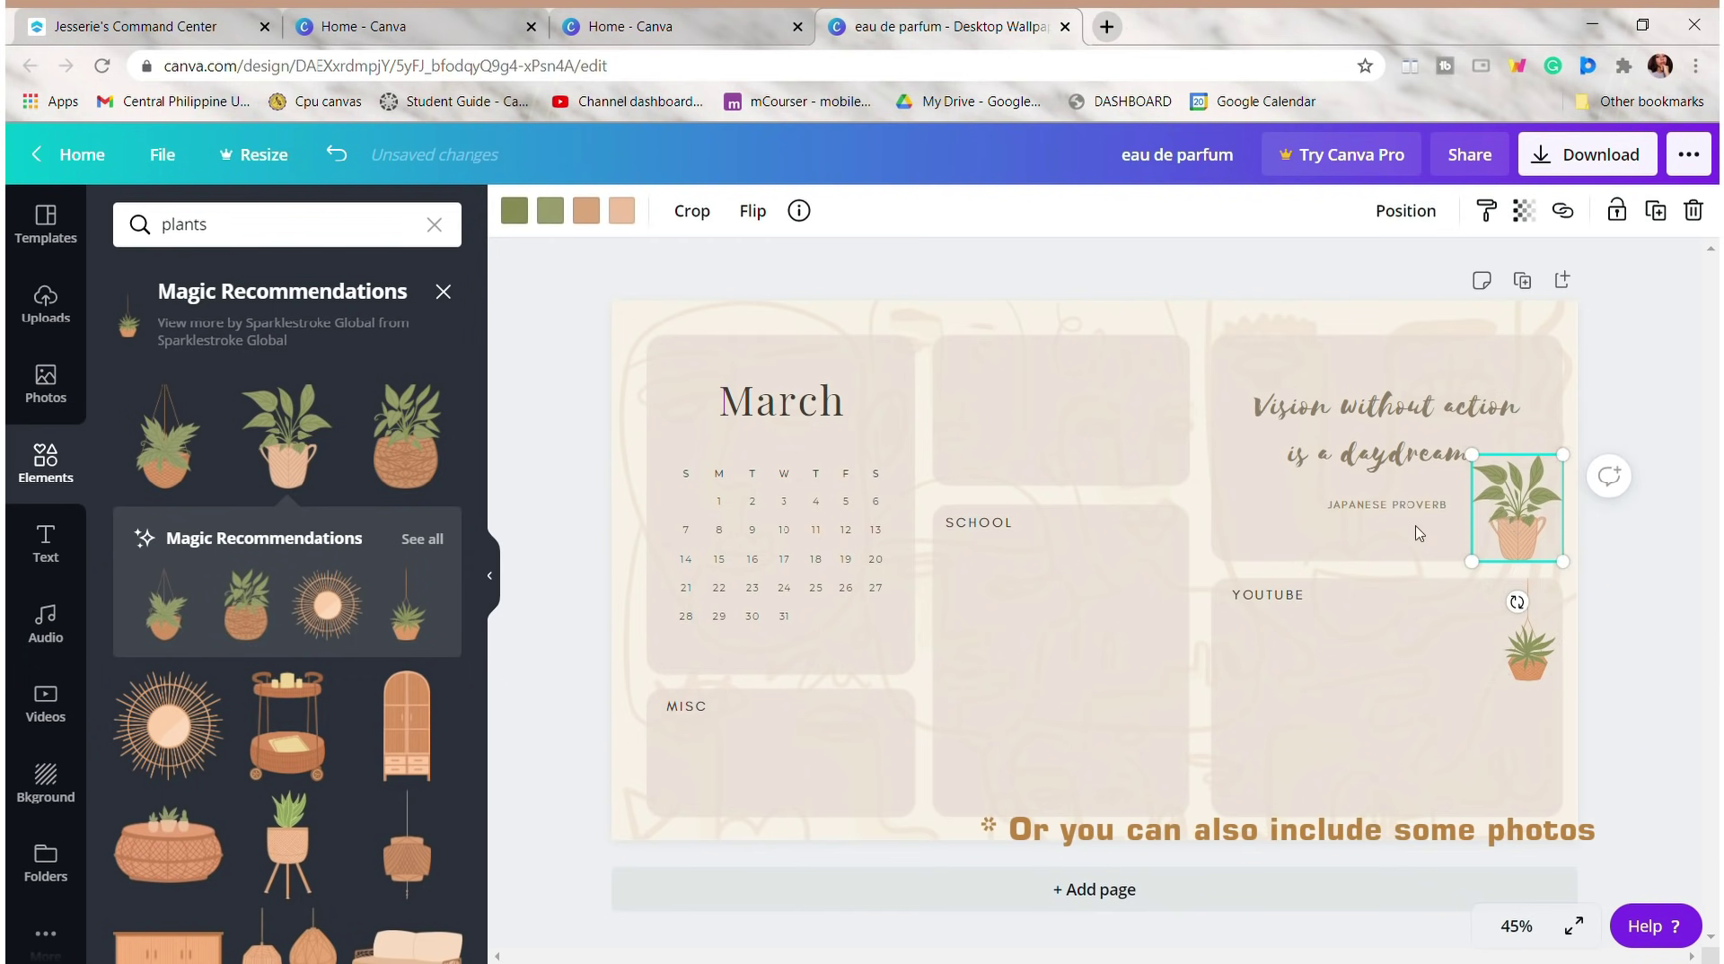
- Replace the two-handled potted plant in the quote box with a small plant on a legged stand, placed in the box's lower left corner
drag(1515, 523, 1284, 491)
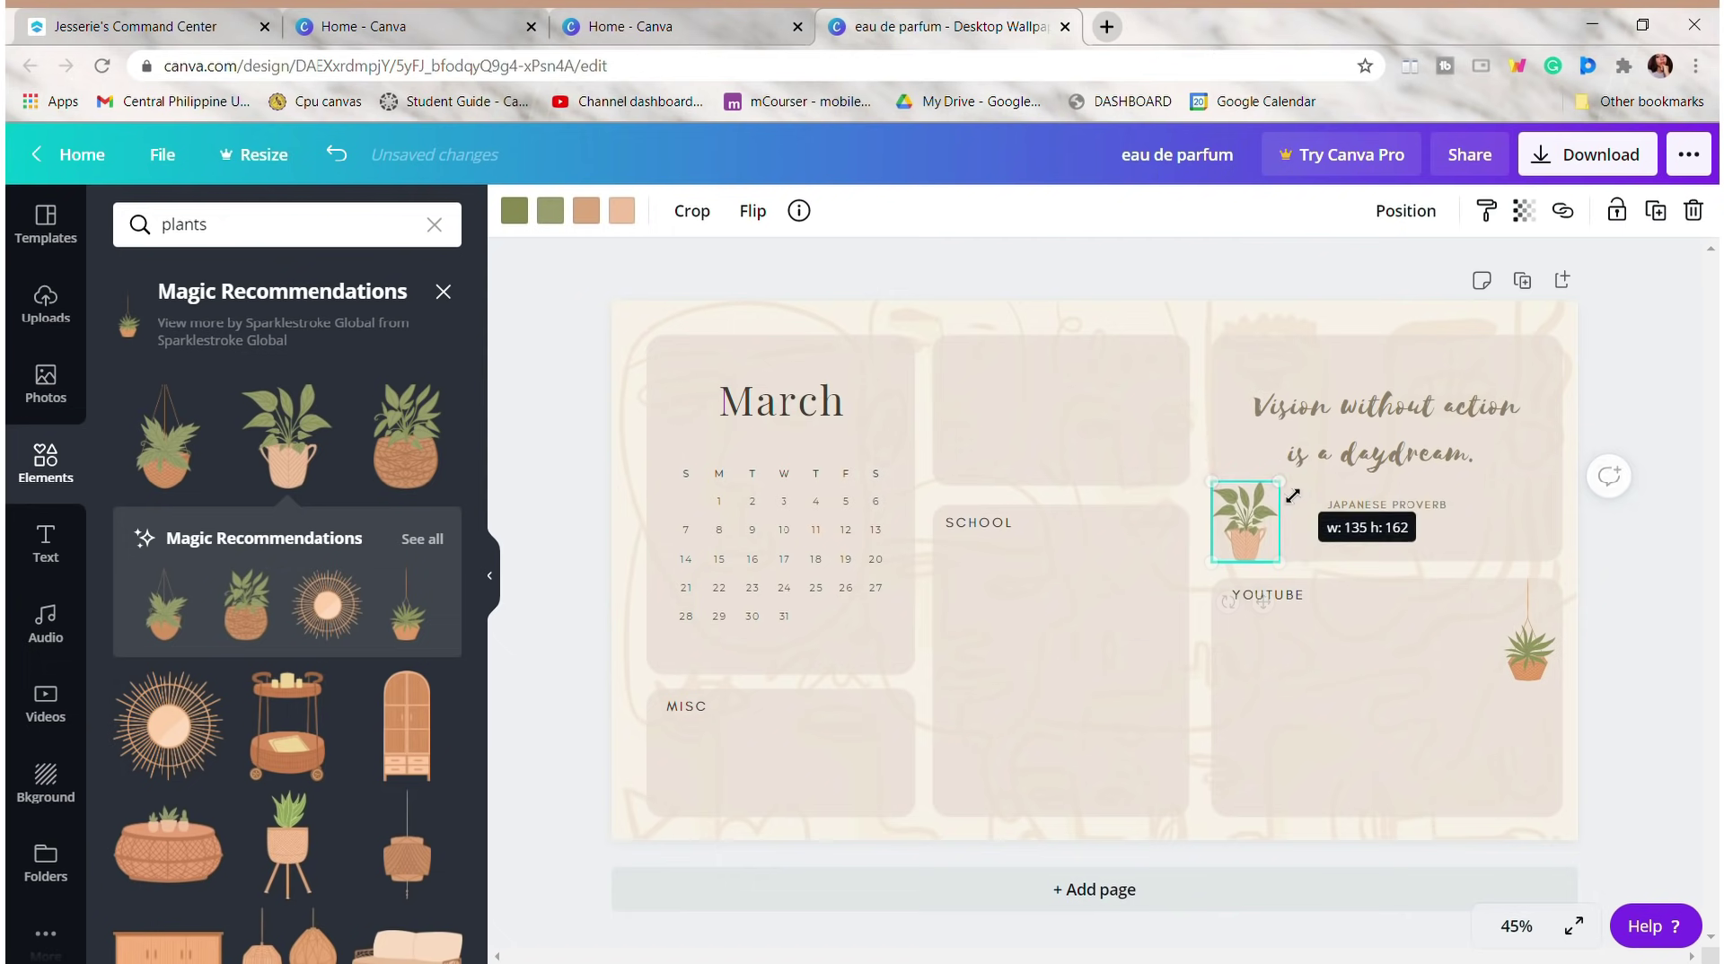
key(Delete)
click(288, 843)
drag(1148, 684, 1089, 579)
drag(1070, 512, 1247, 507)
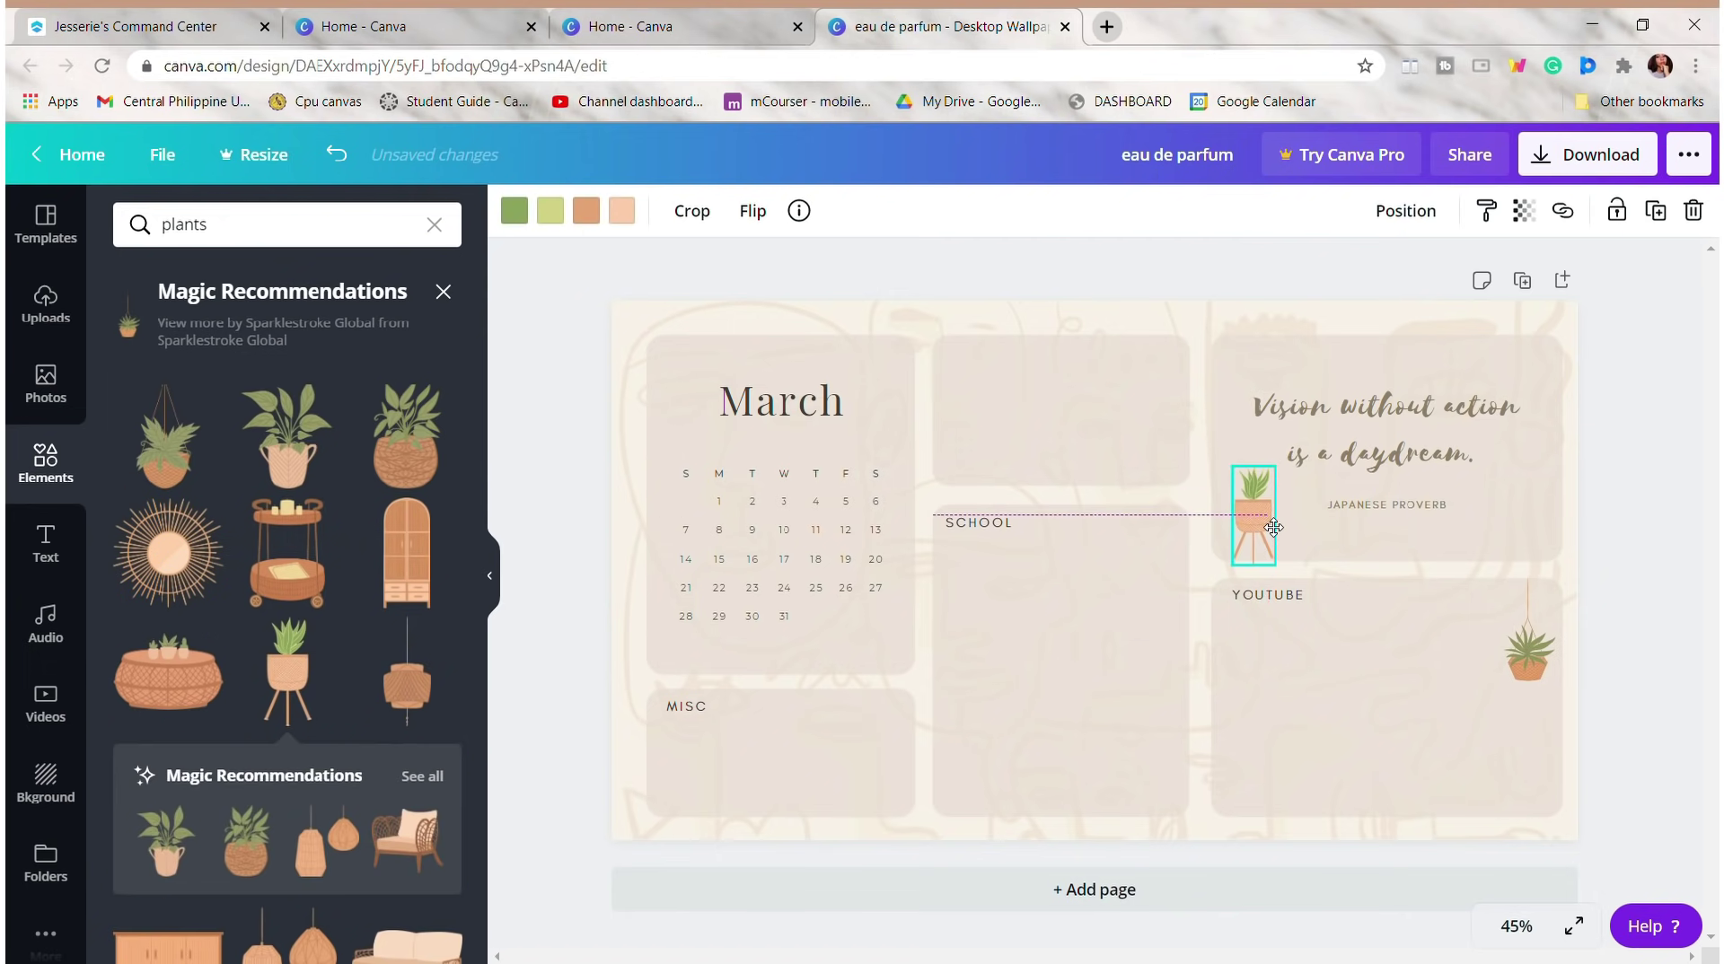
- Add a small hanging basket plant in the SCHOOL box's upper left corner and shift the SCHOOL label right to clear it
click(285, 641)
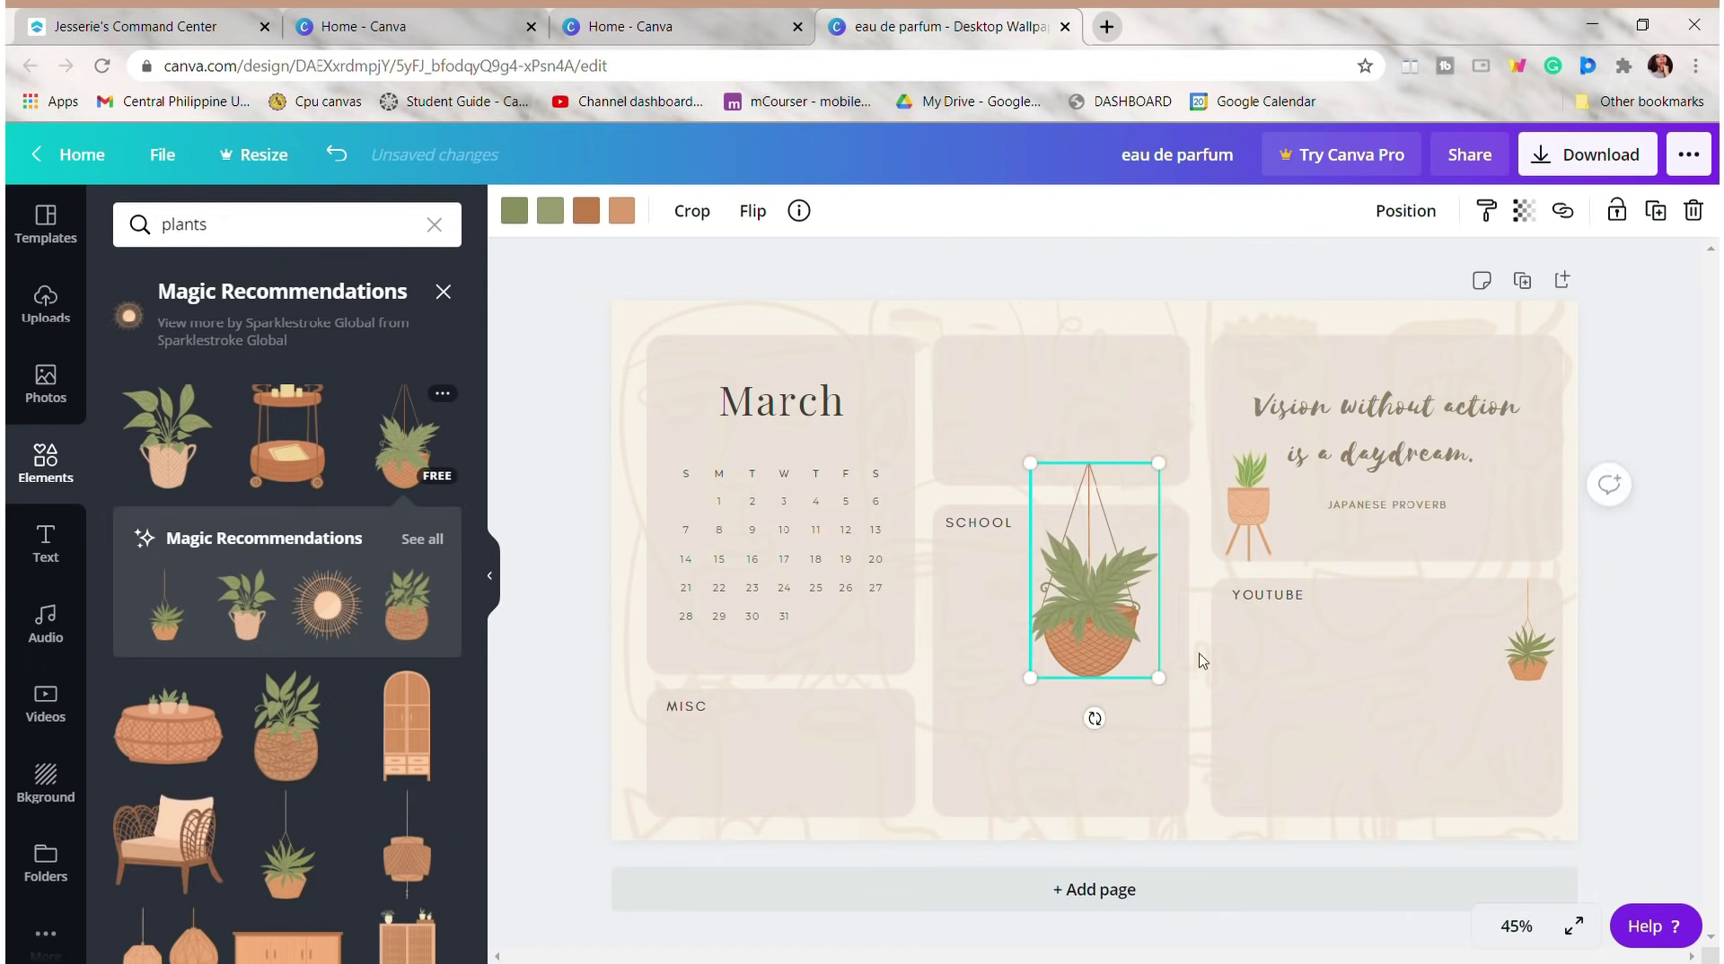
drag(1151, 680, 987, 611)
drag(993, 534, 1048, 539)
mouse_move(979, 619)
mouse_down()
mouse_move(965, 582)
mouse_move(981, 629)
mouse_up()
drag(1033, 527, 1020, 518)
click(1154, 272)
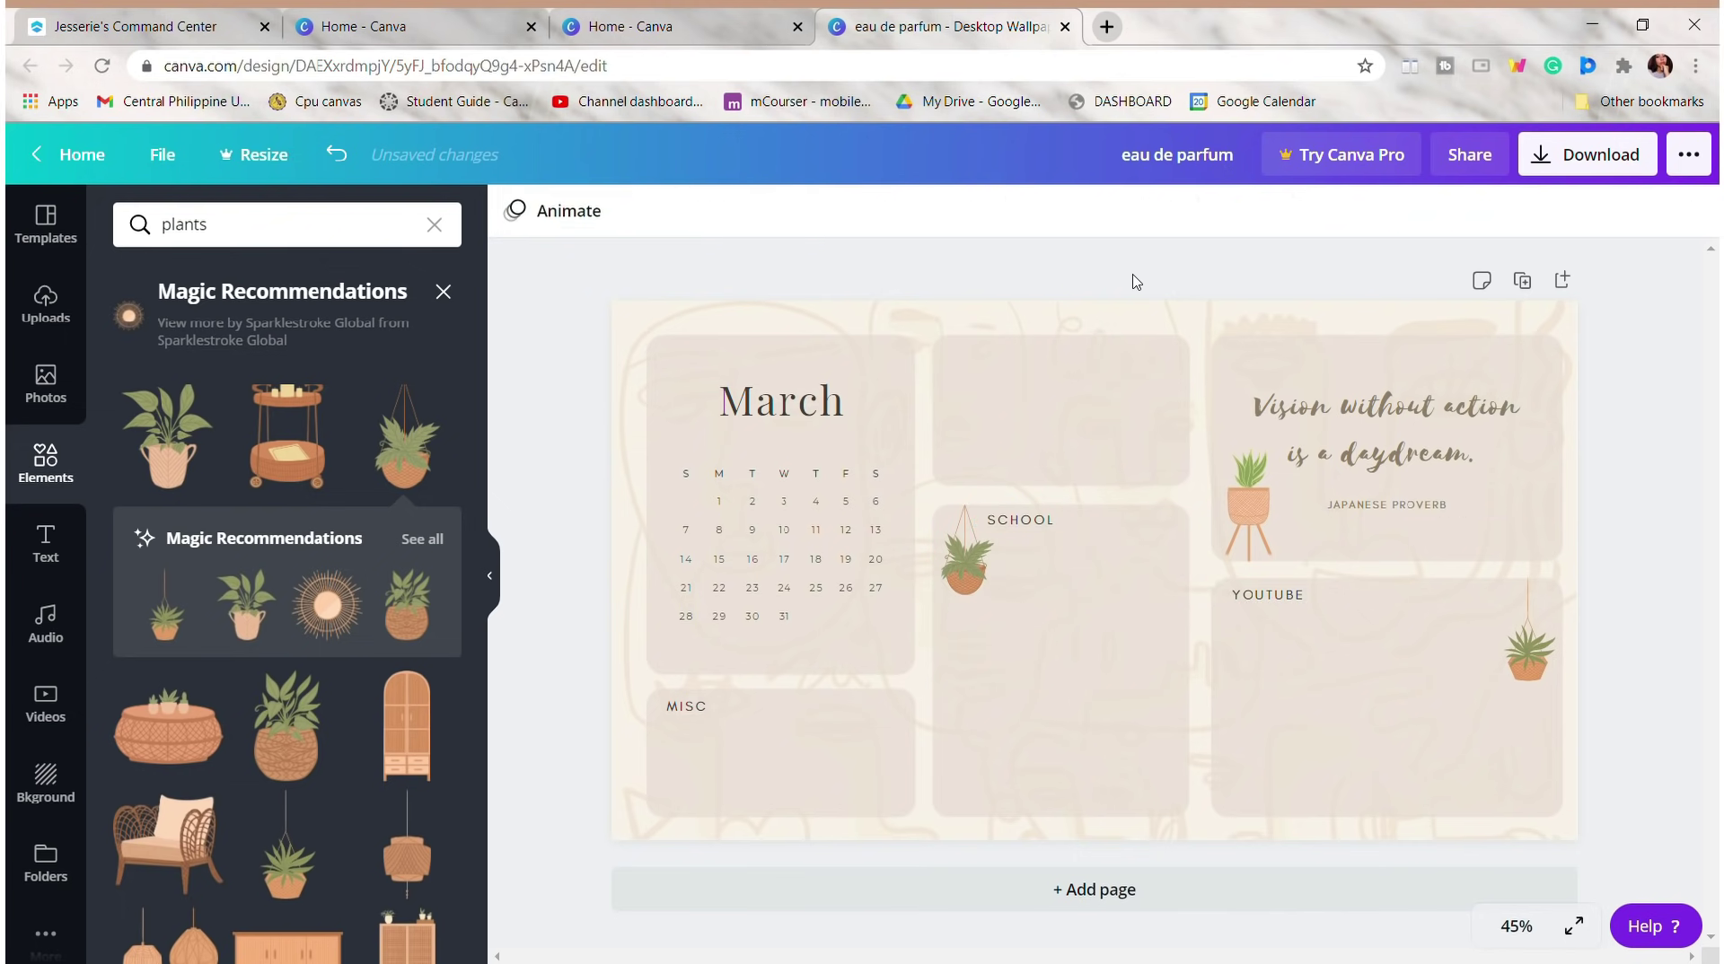
- Add the two-handled potted plant, shrink it and place it in the lower right corner of the MISC box
click(246, 853)
drag(1182, 681, 1068, 534)
drag(1067, 516, 906, 776)
click(925, 746)
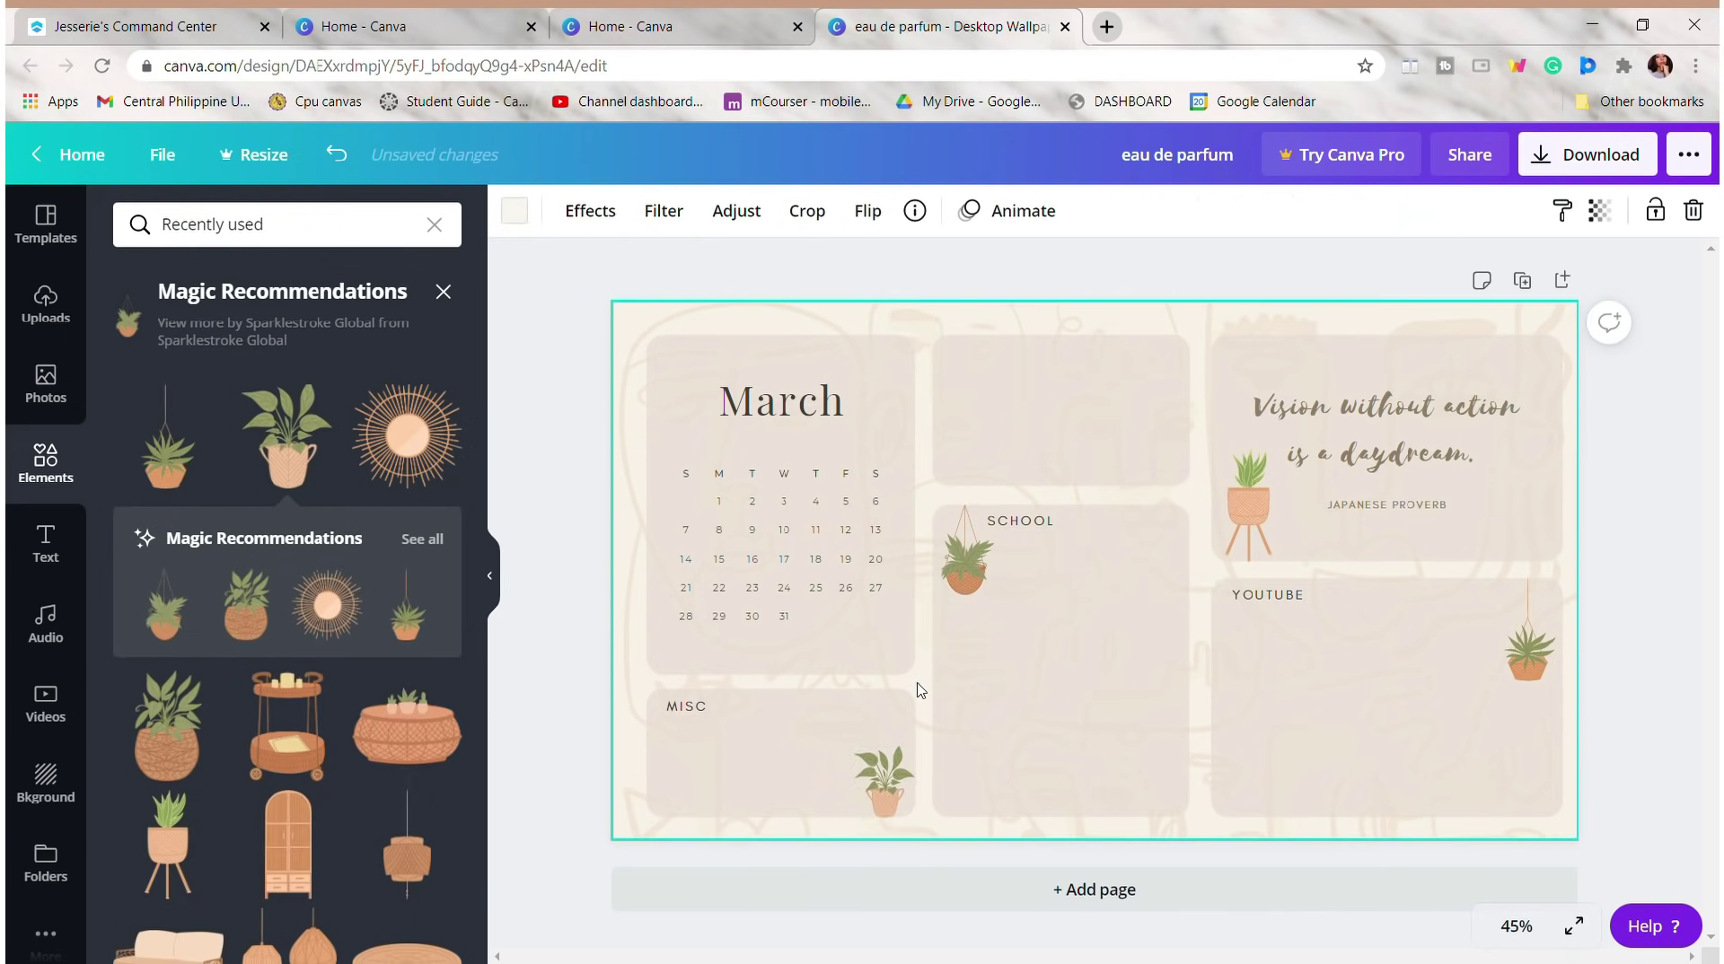
click(884, 765)
click(1167, 808)
click(1516, 925)
click(1516, 581)
scroll(1067, 761, down, 5)
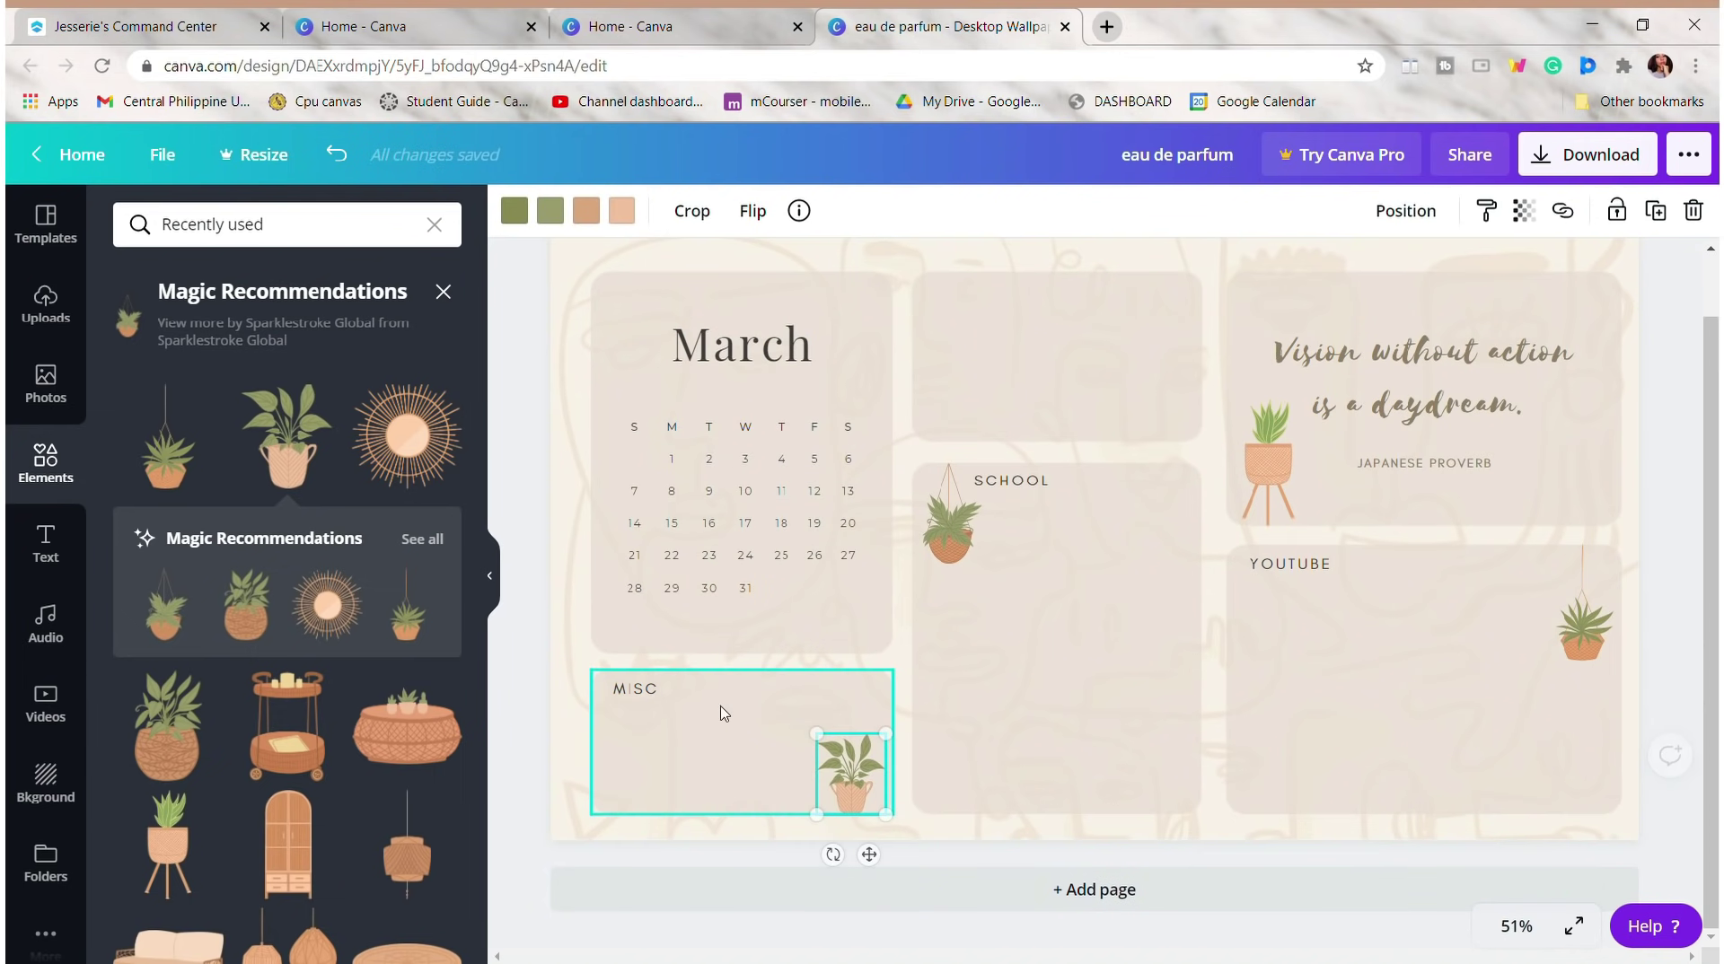
key(Escape)
- Search the elements for "squiggly line" and browse the results for a wavy border
scroll(378, 608, down, 4)
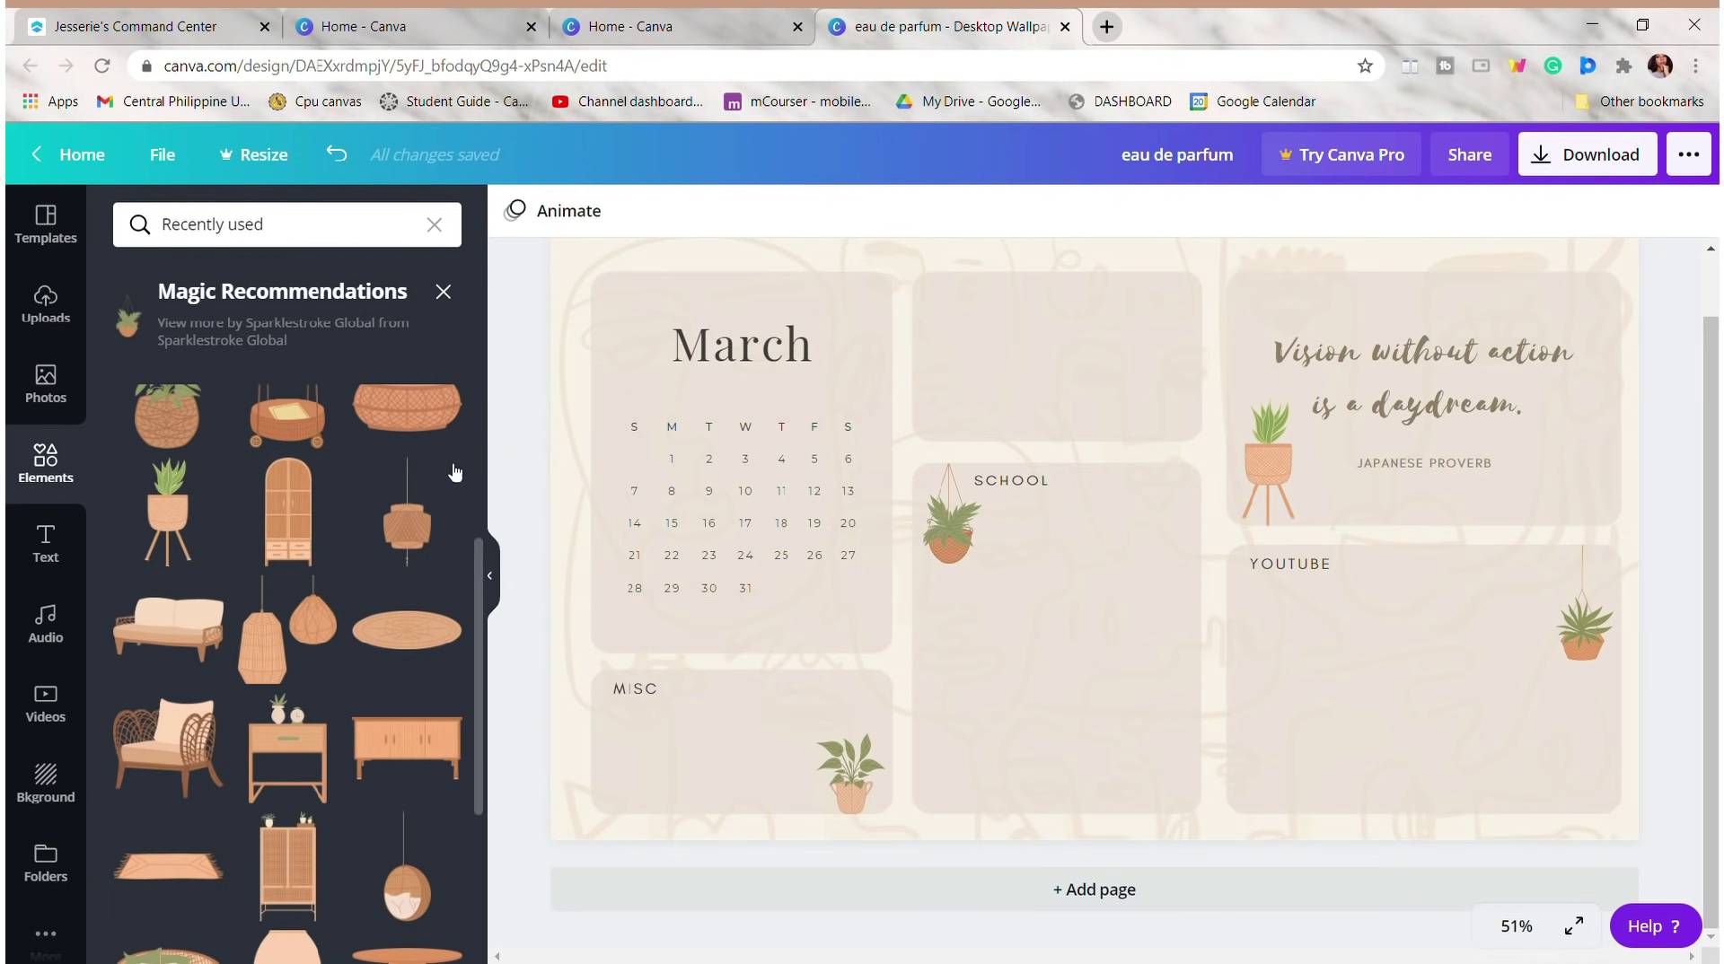
click(311, 235)
key(ctrl+a)
text(squigli)
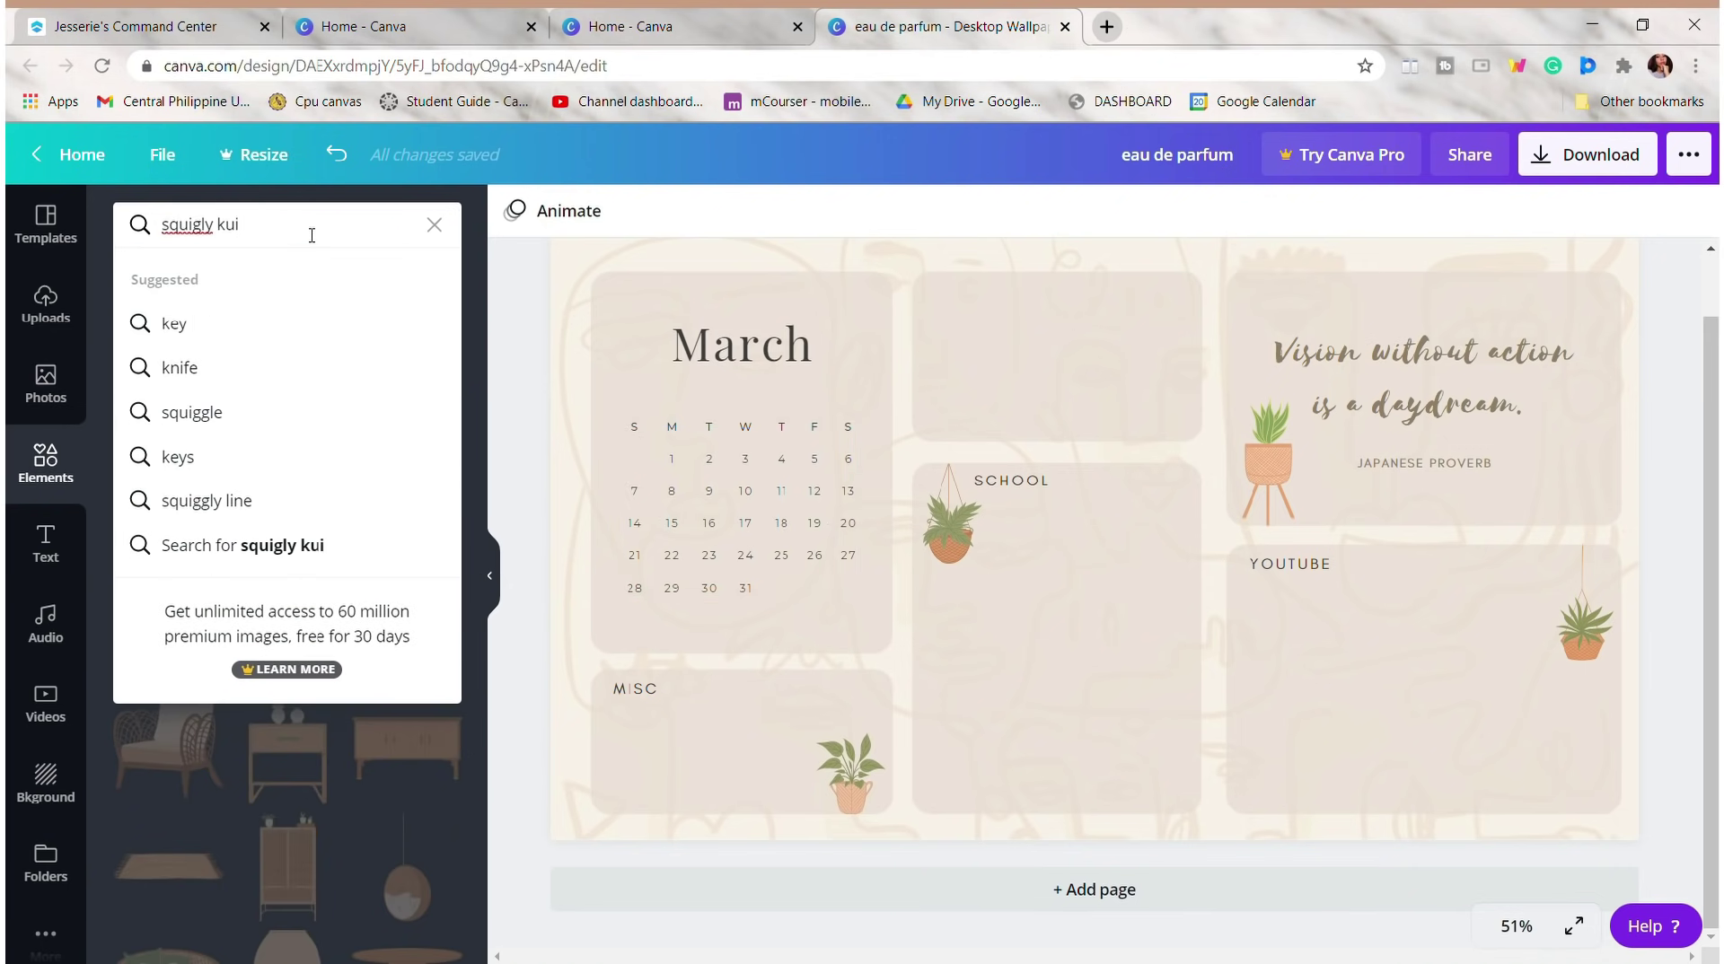
key(Down)
key(Down)
key(Down)
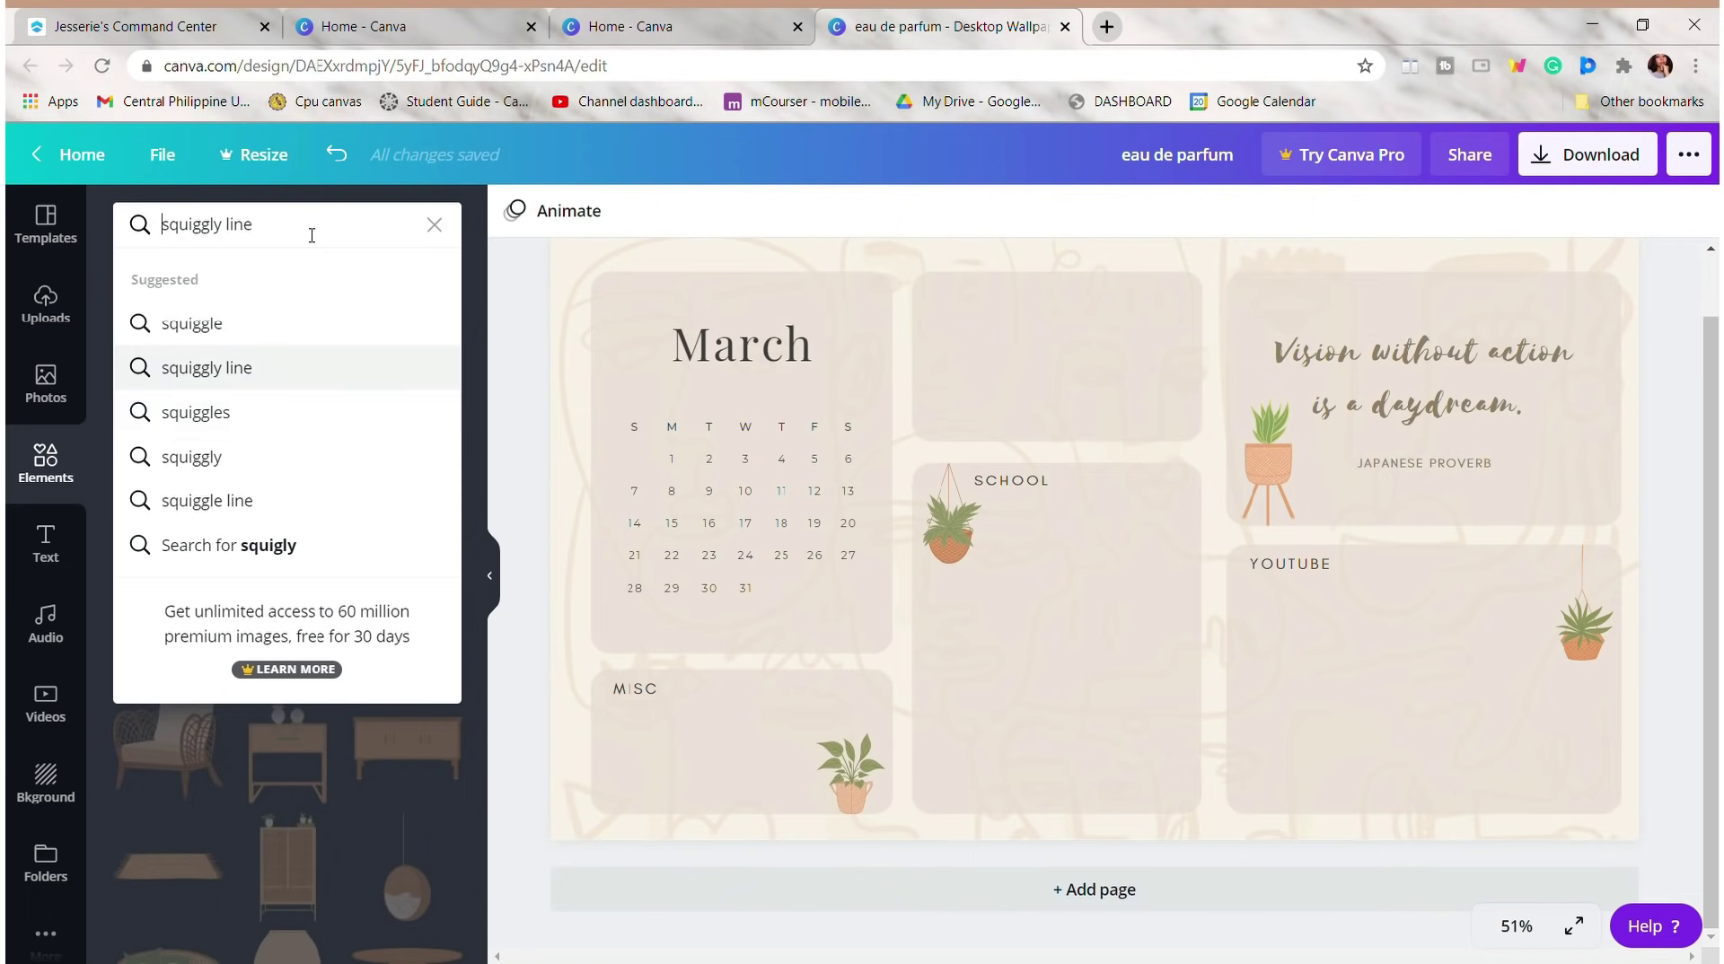
key(Return)
scroll(334, 666, down, 10)
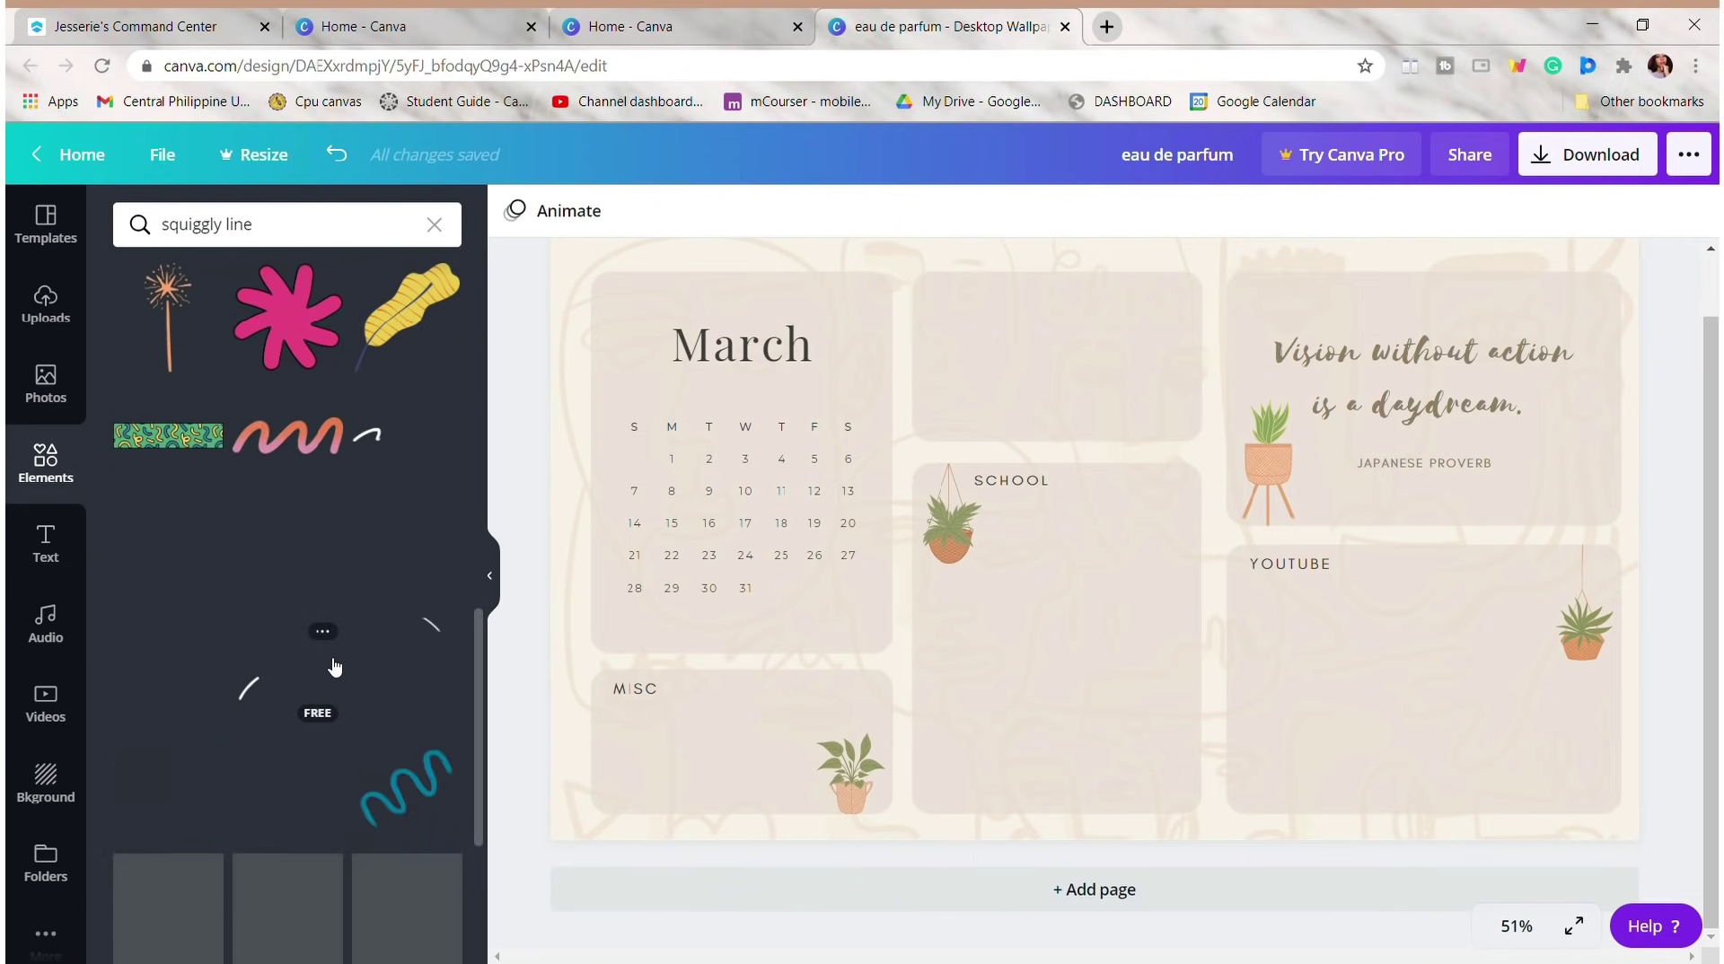
scroll(341, 672, down, 10)
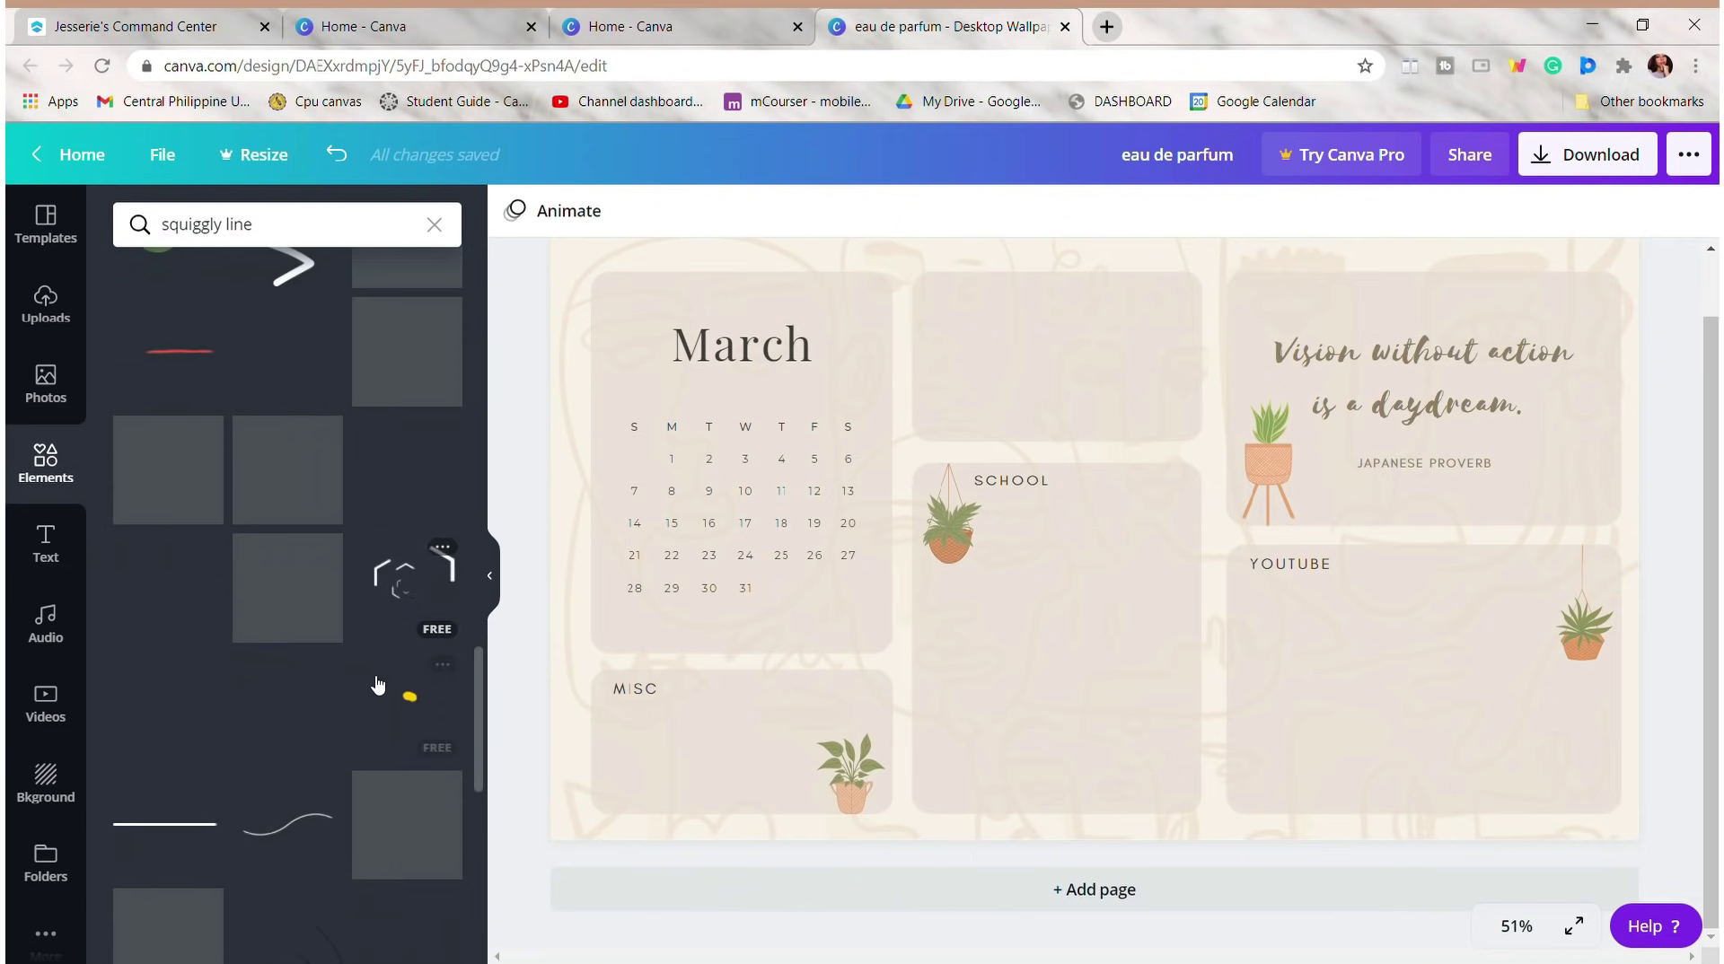
- Line up copies of the beige squiggly line end to end along the lower edge of the March calendar box
mouse_move(369, 680)
mouse_down()
mouse_move(802, 672)
mouse_move(967, 648)
mouse_up()
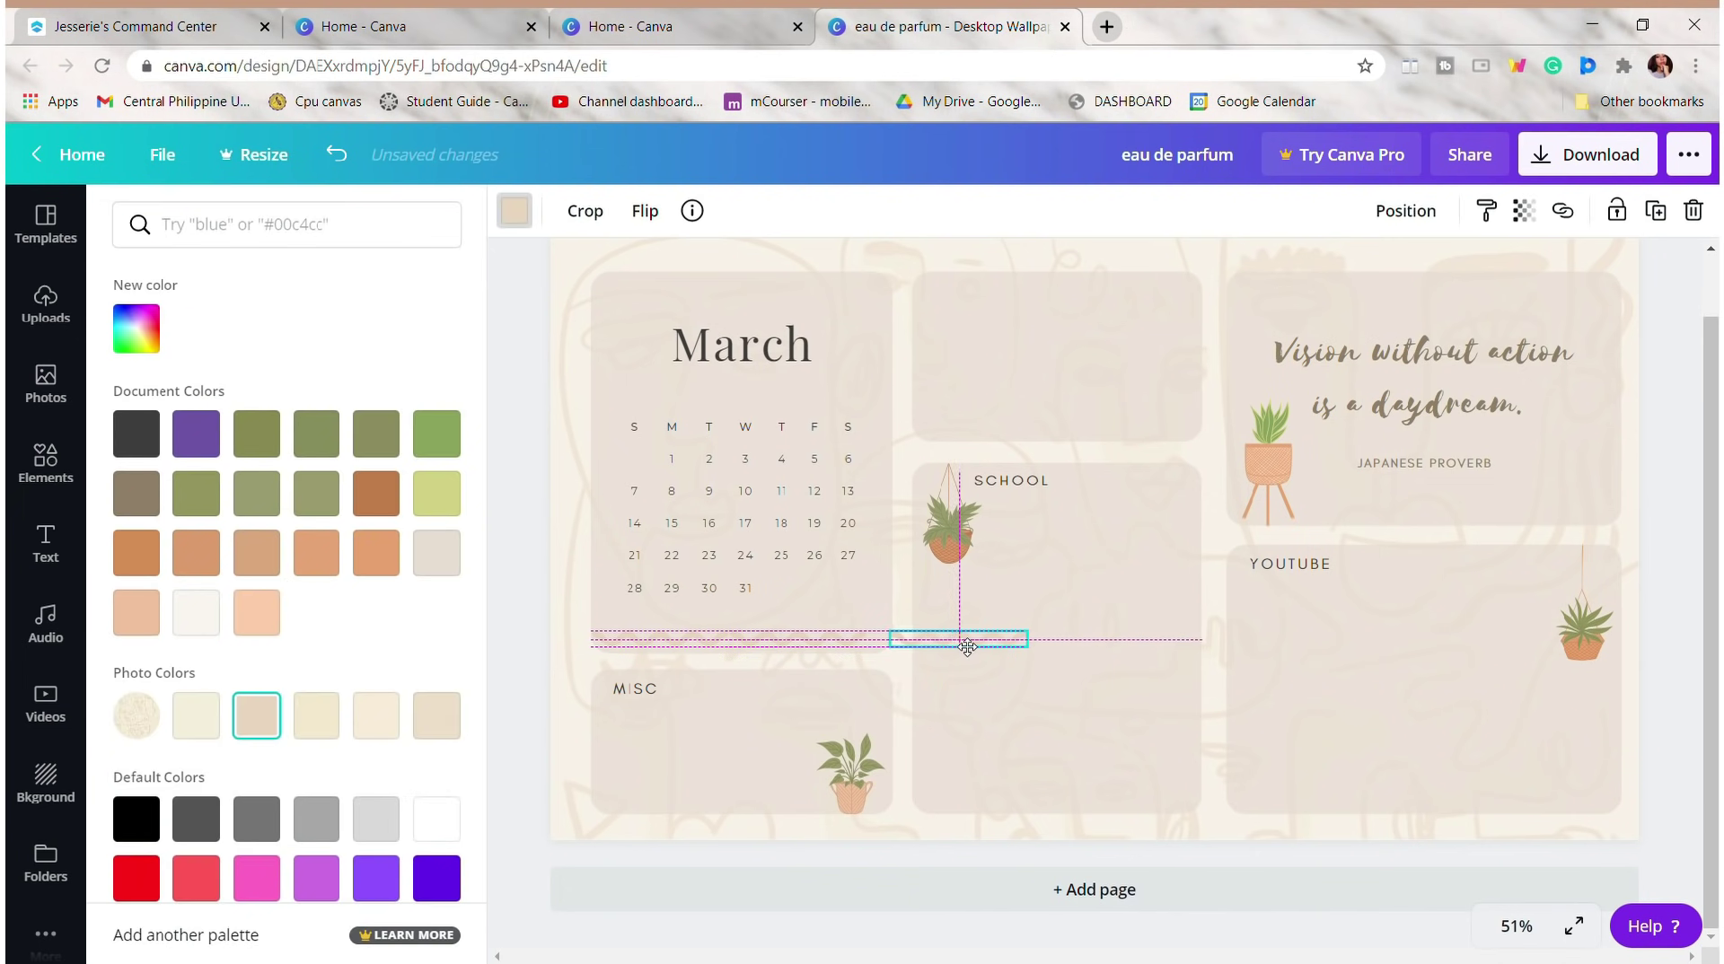
click(754, 645)
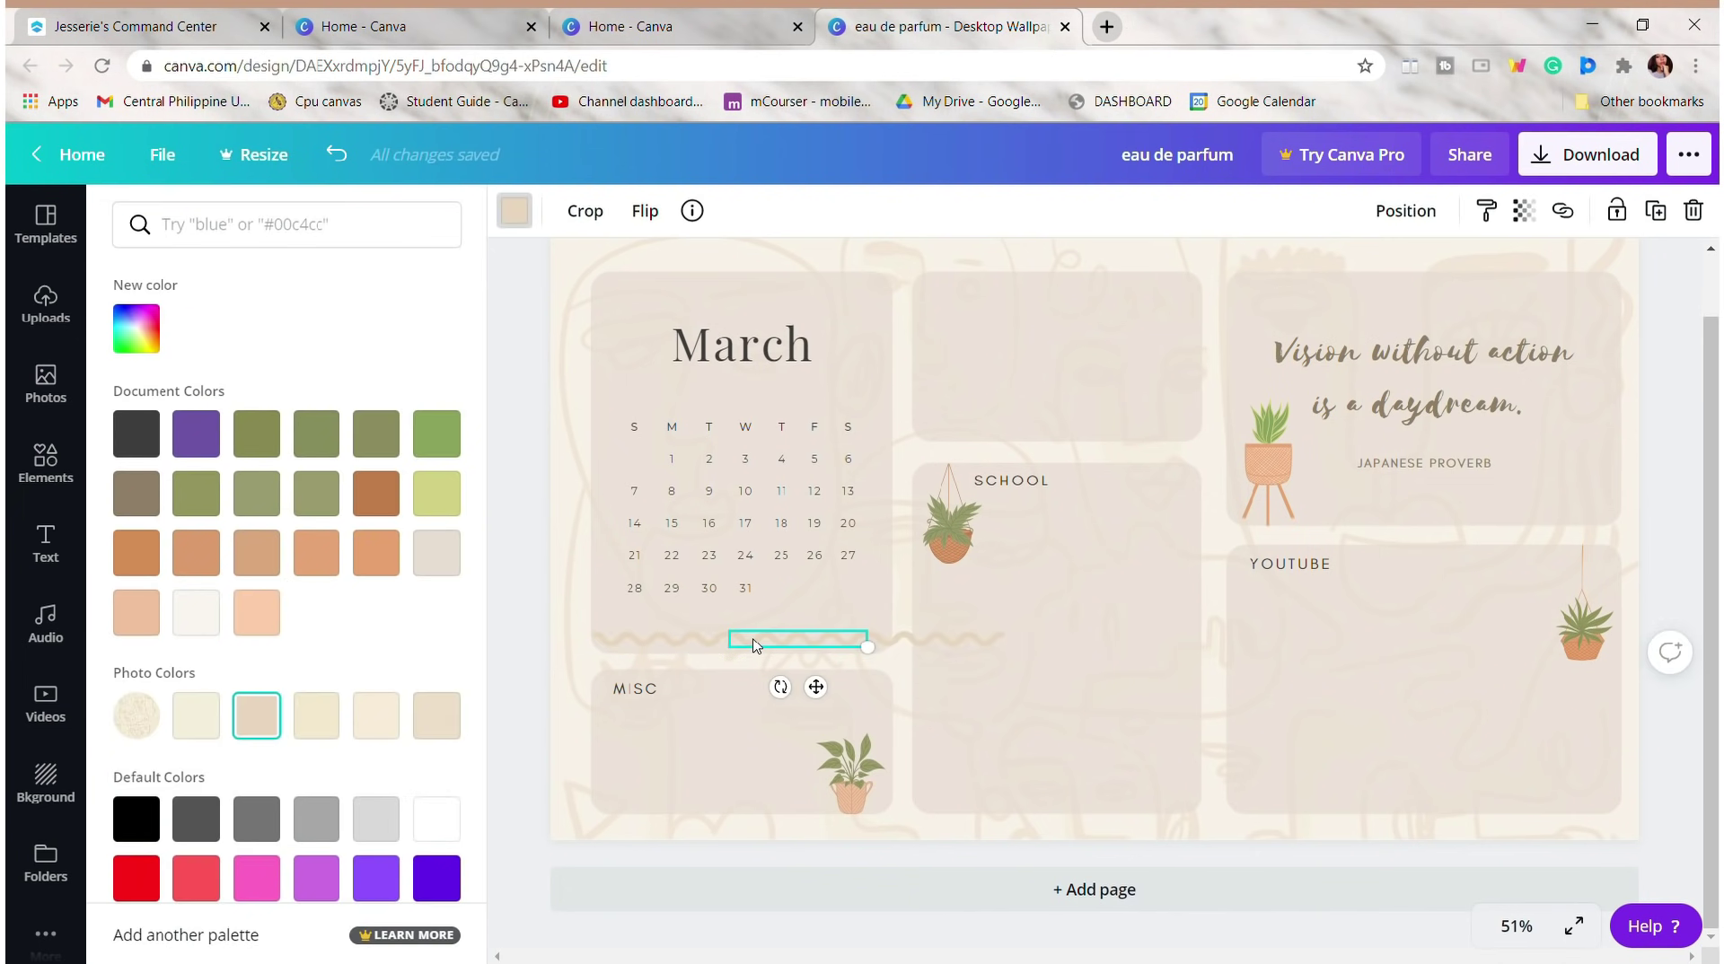
drag(754, 644, 891, 644)
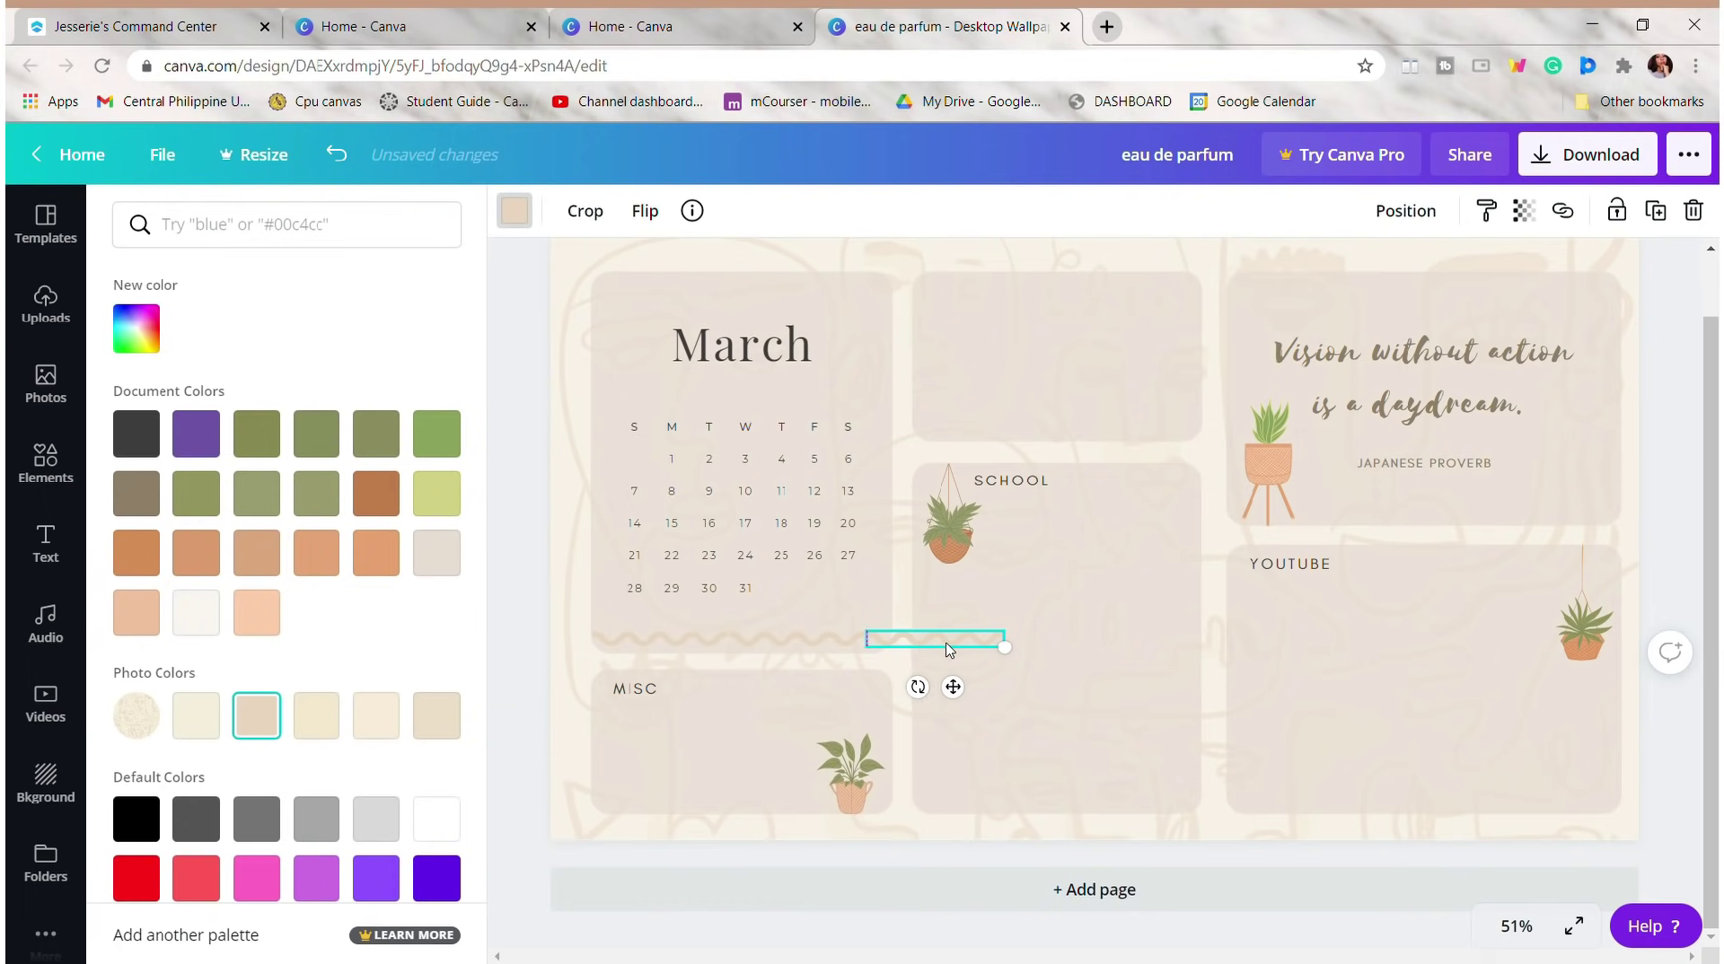
click(518, 572)
click(518, 572)
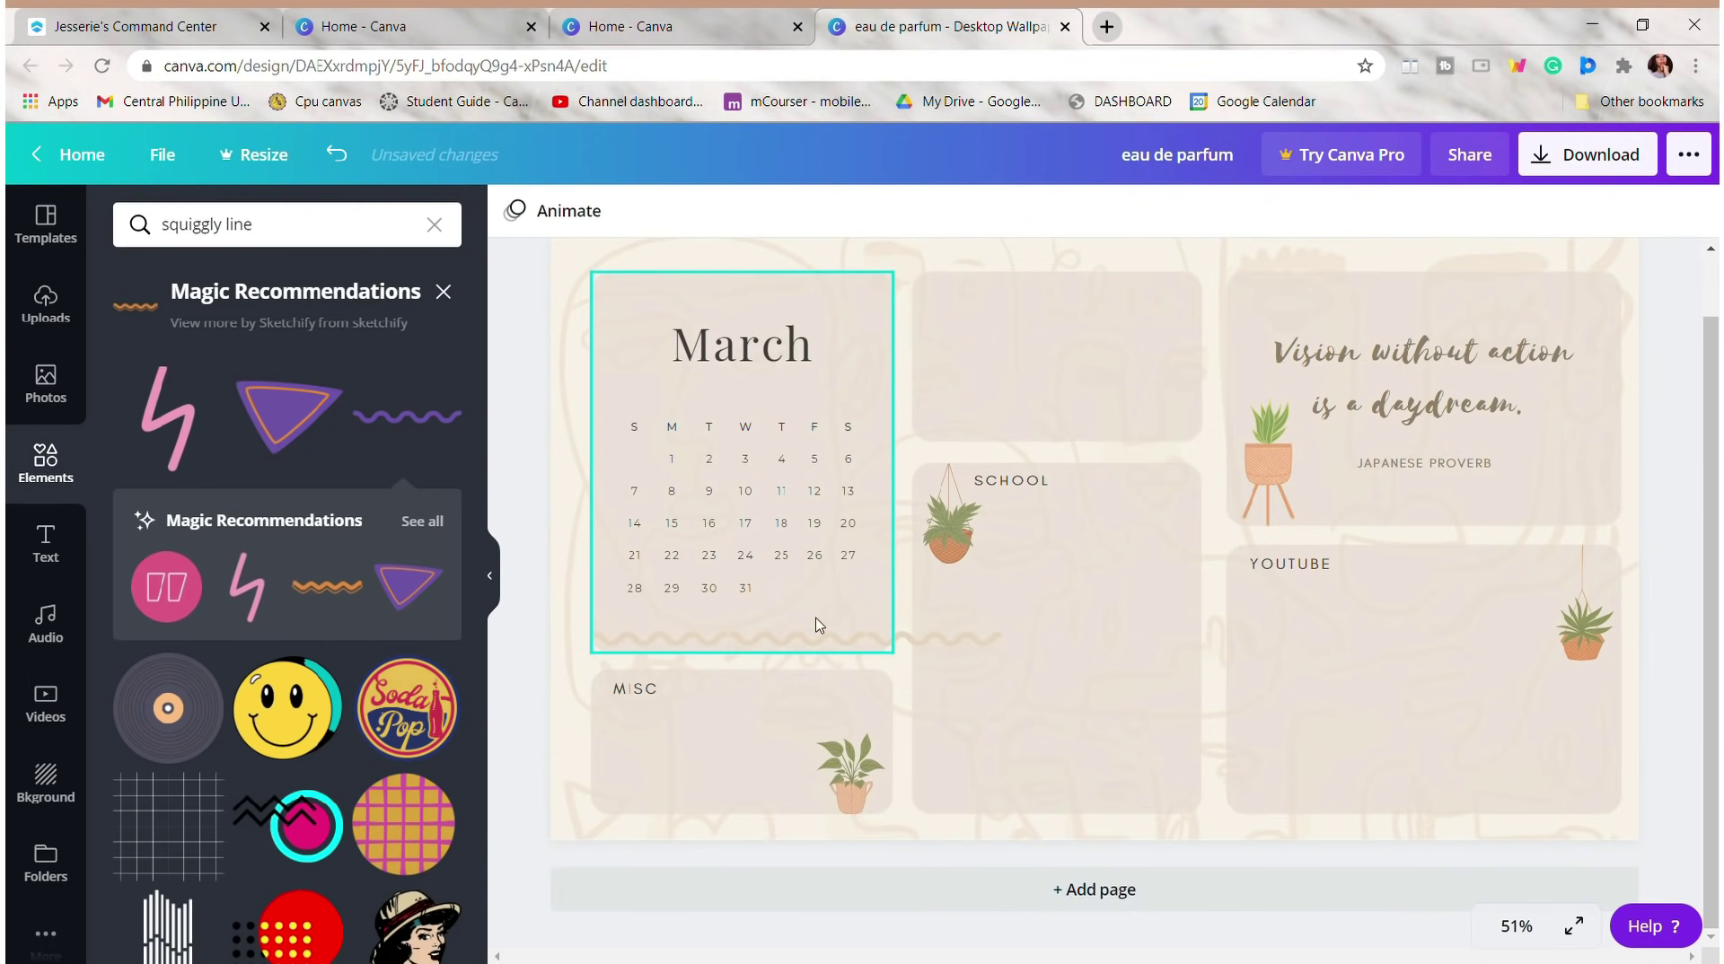
click(903, 643)
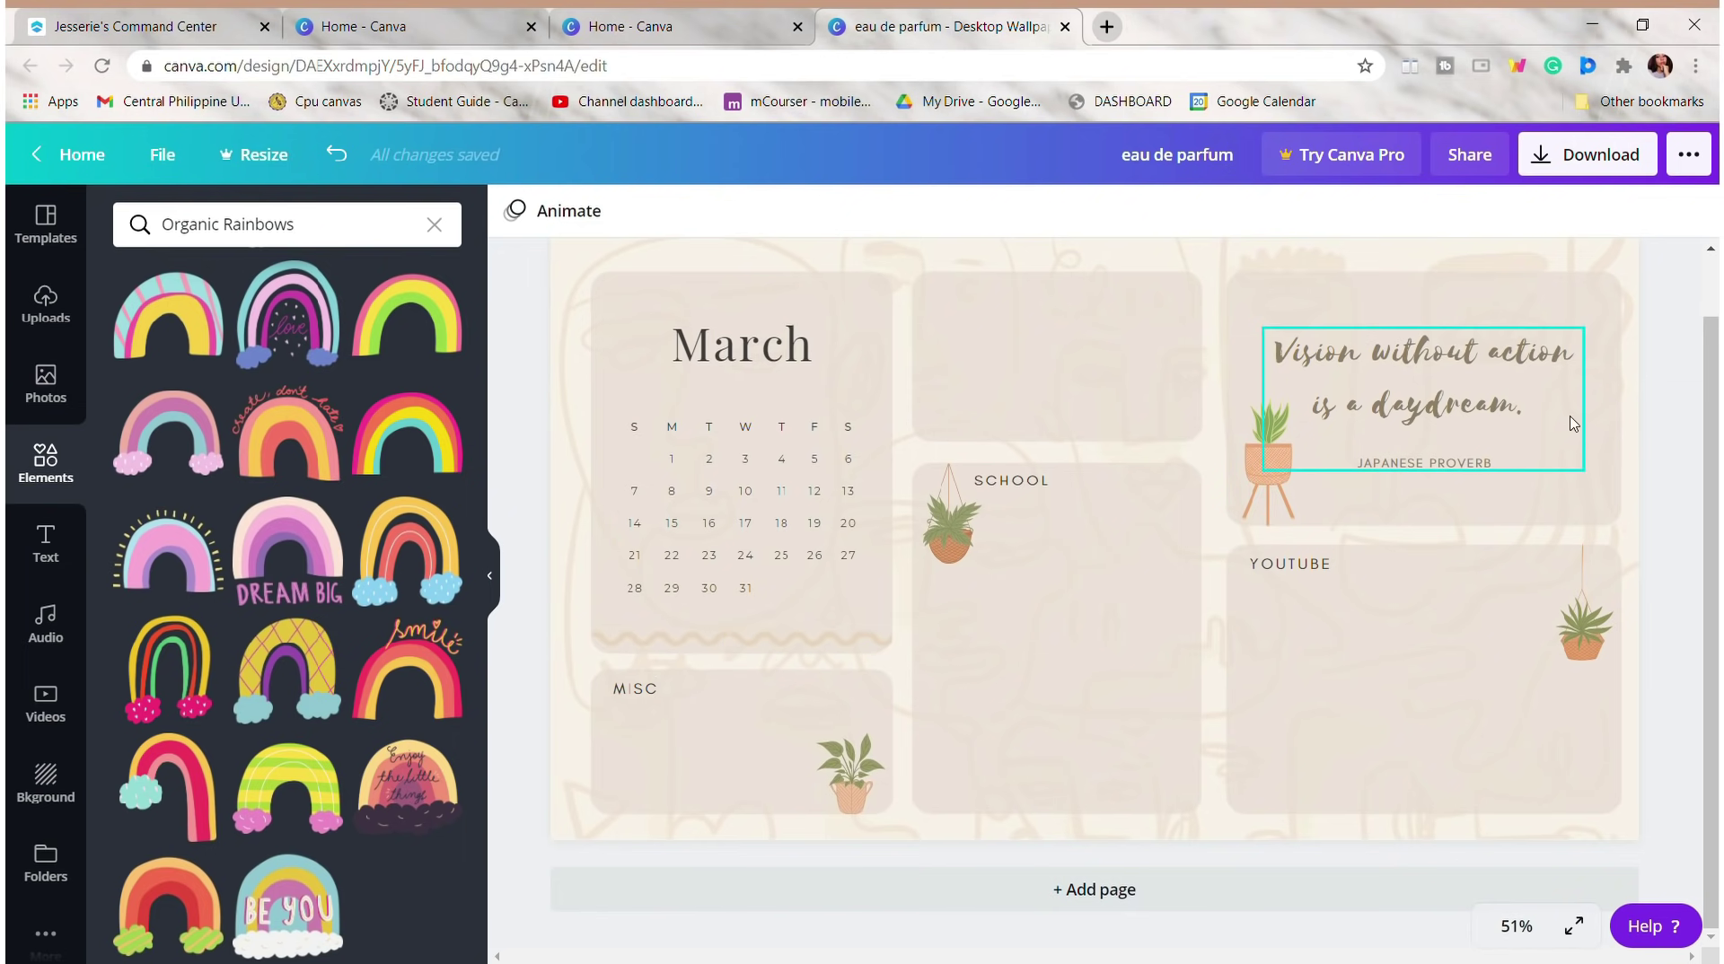
- Download the finished wallpaper as a PNG file
click(1635, 158)
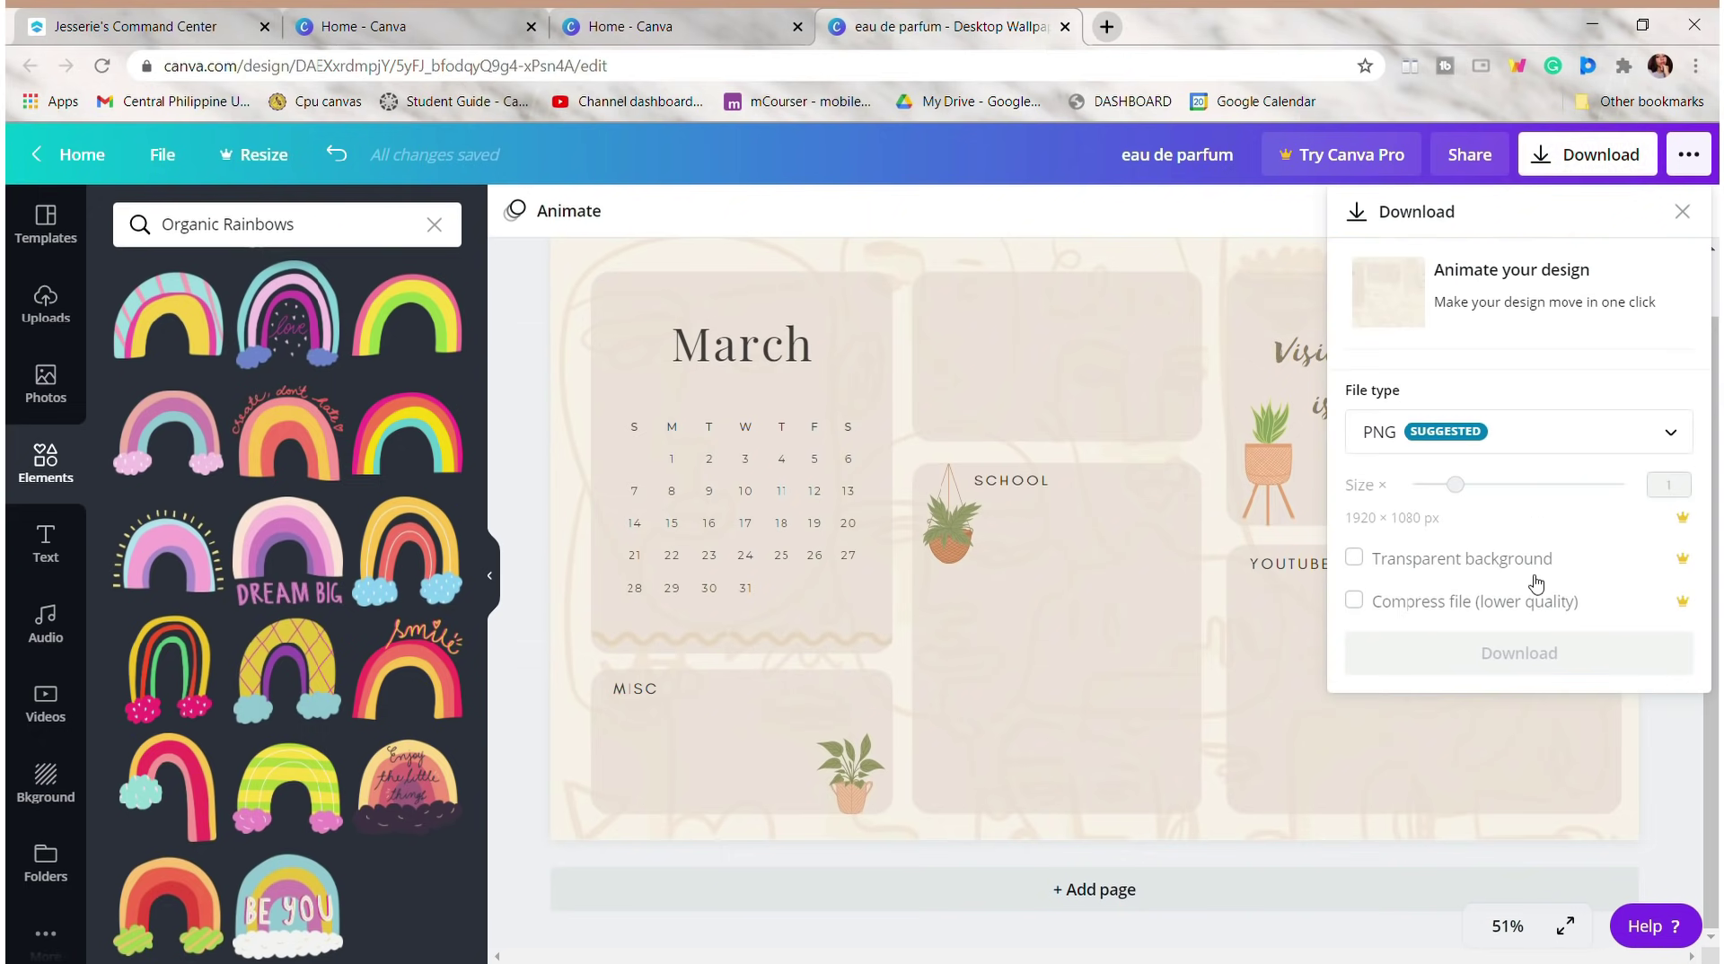
click(1528, 646)
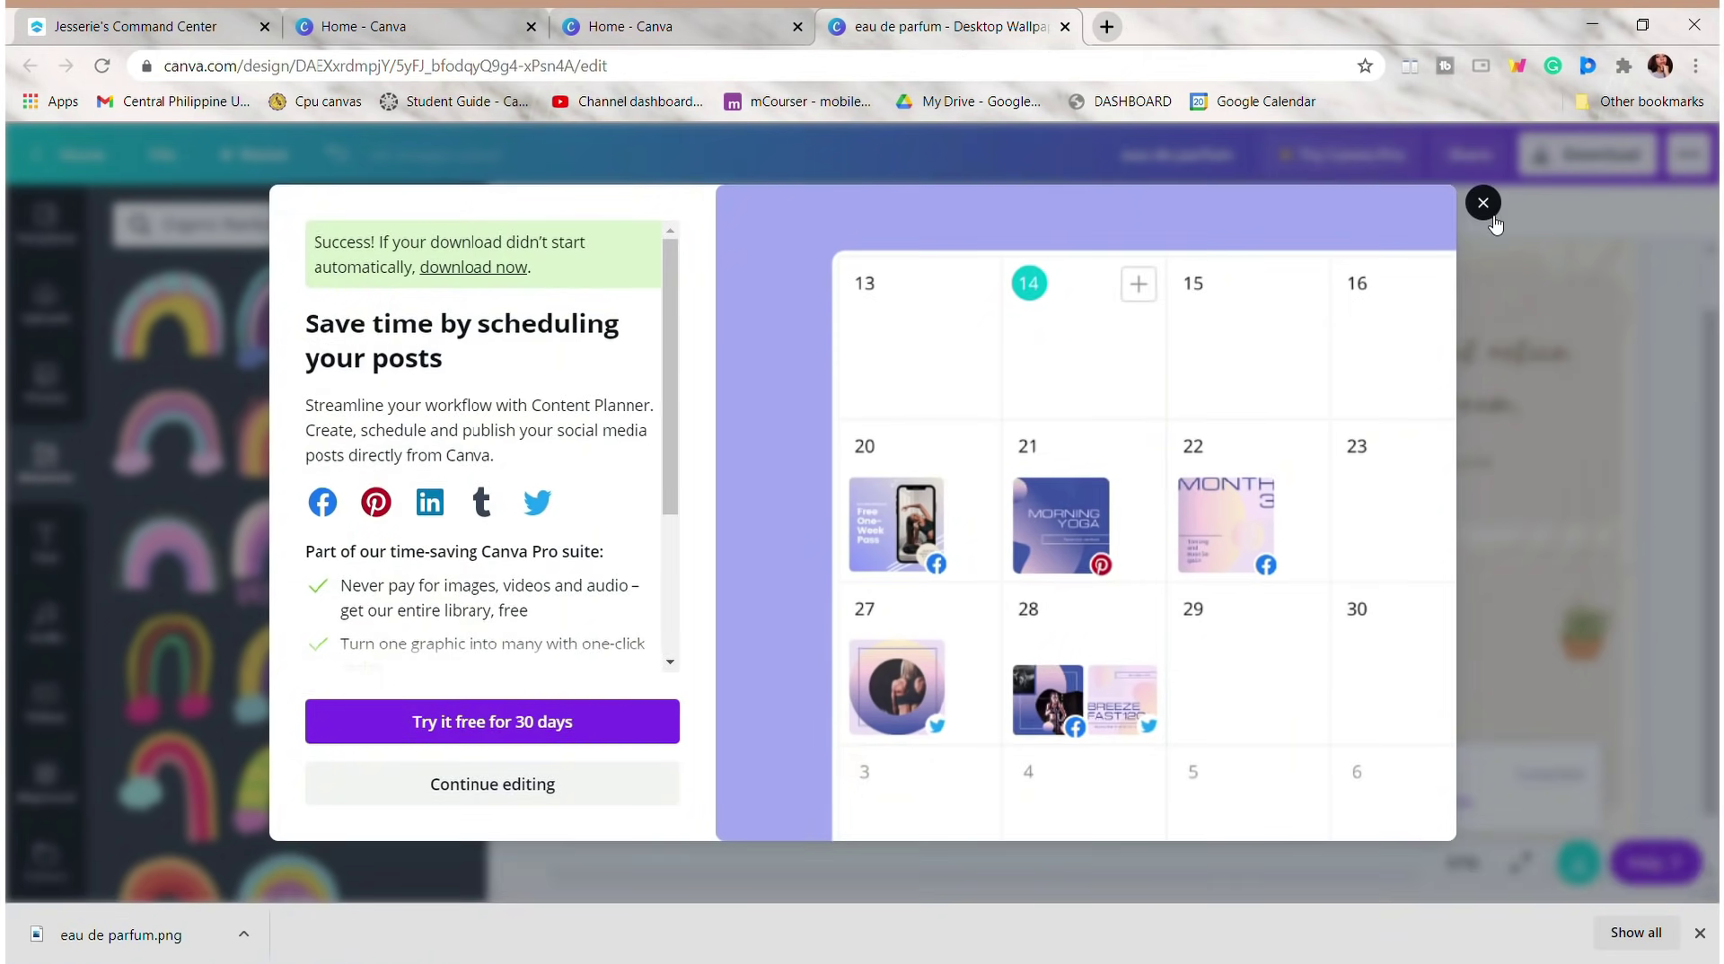
- Dismiss the download message, minimize the browser and open the Windows background personalization settings
click(1483, 202)
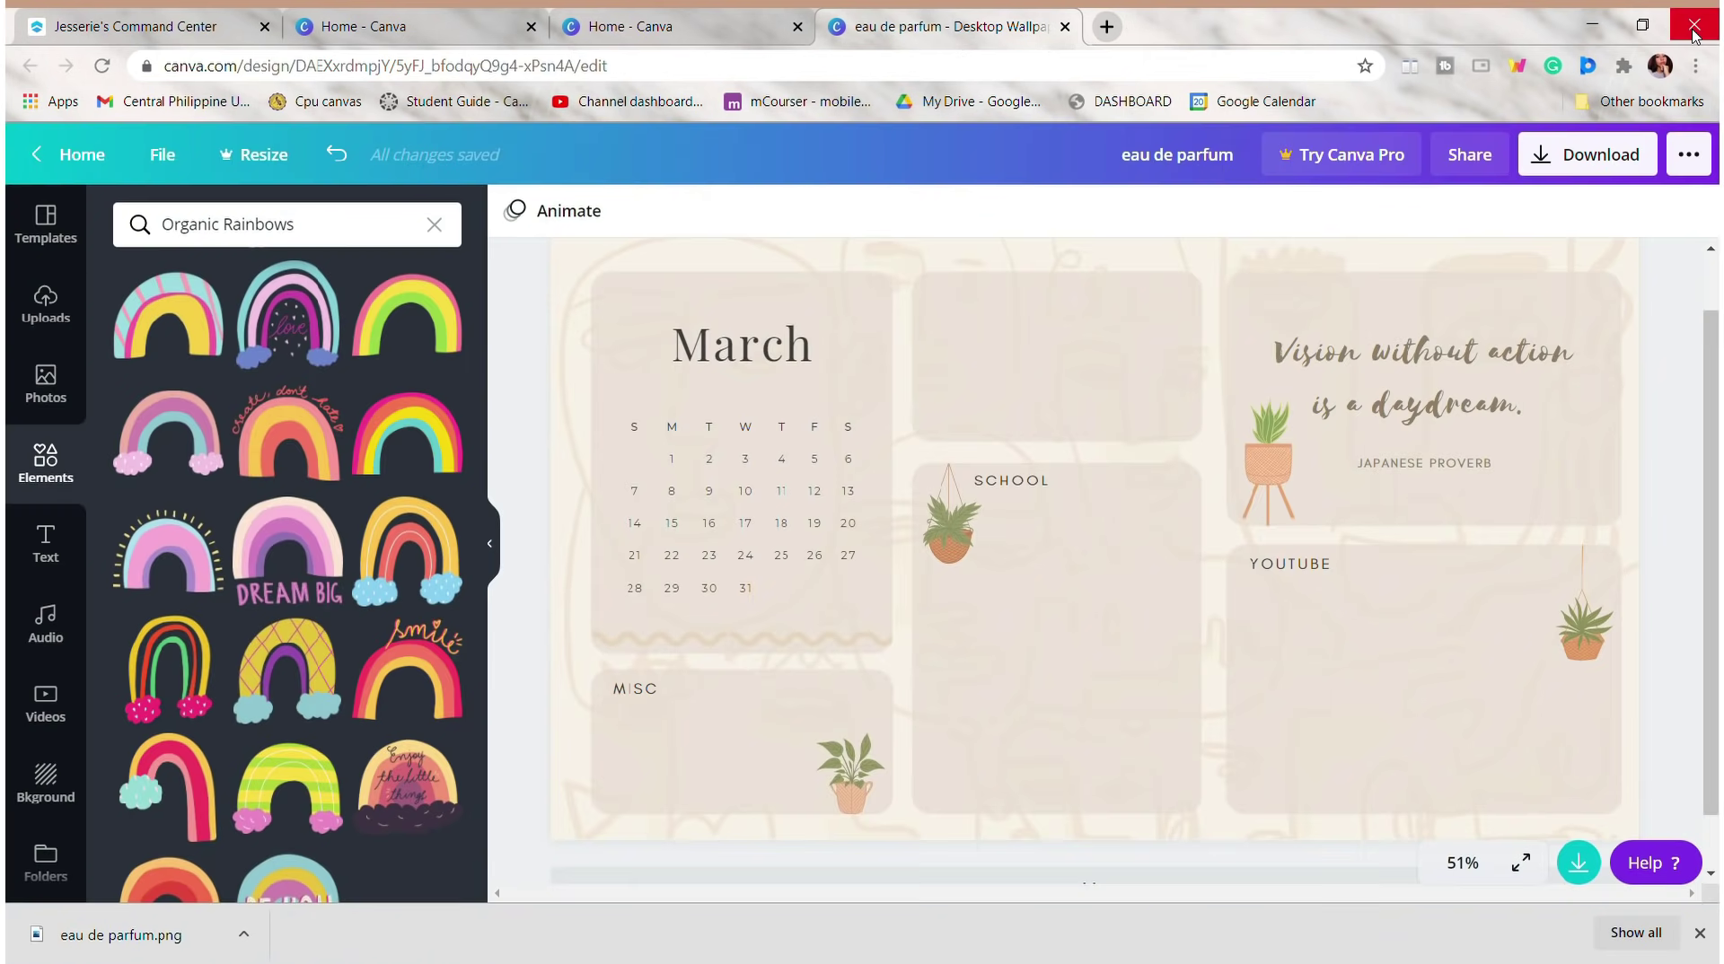
click(1594, 25)
click(1479, 369)
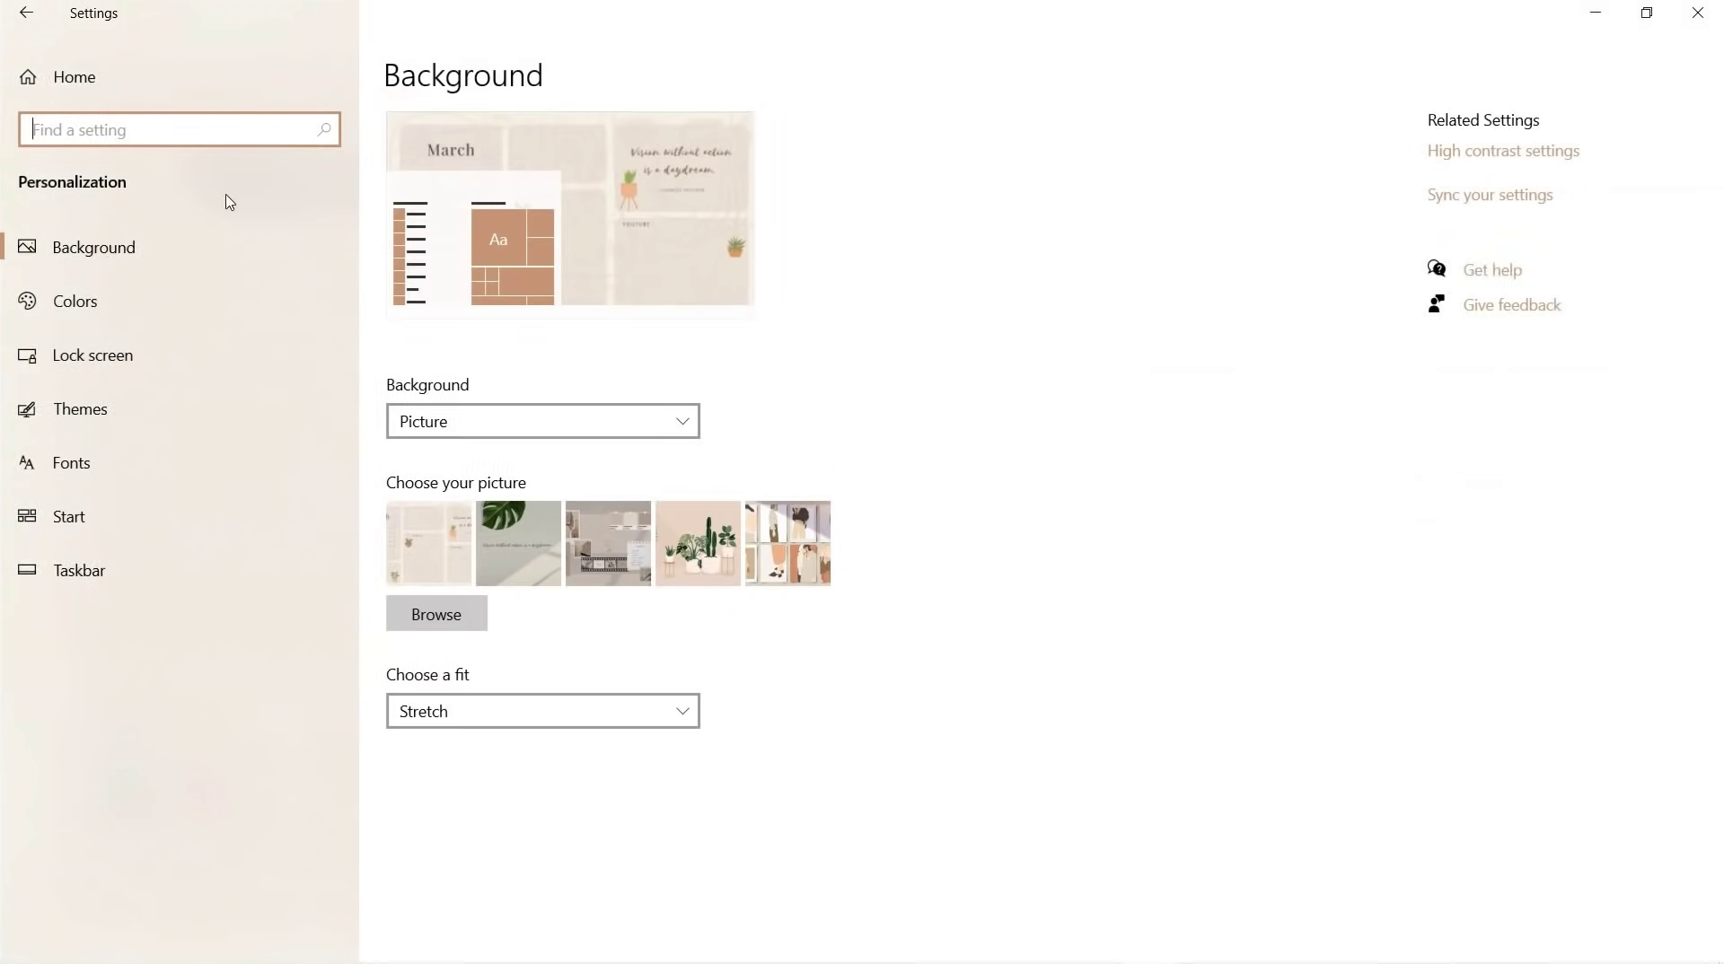
- Set the downloaded eau de parfum picture as the desktop background and show the desktop
click(455, 600)
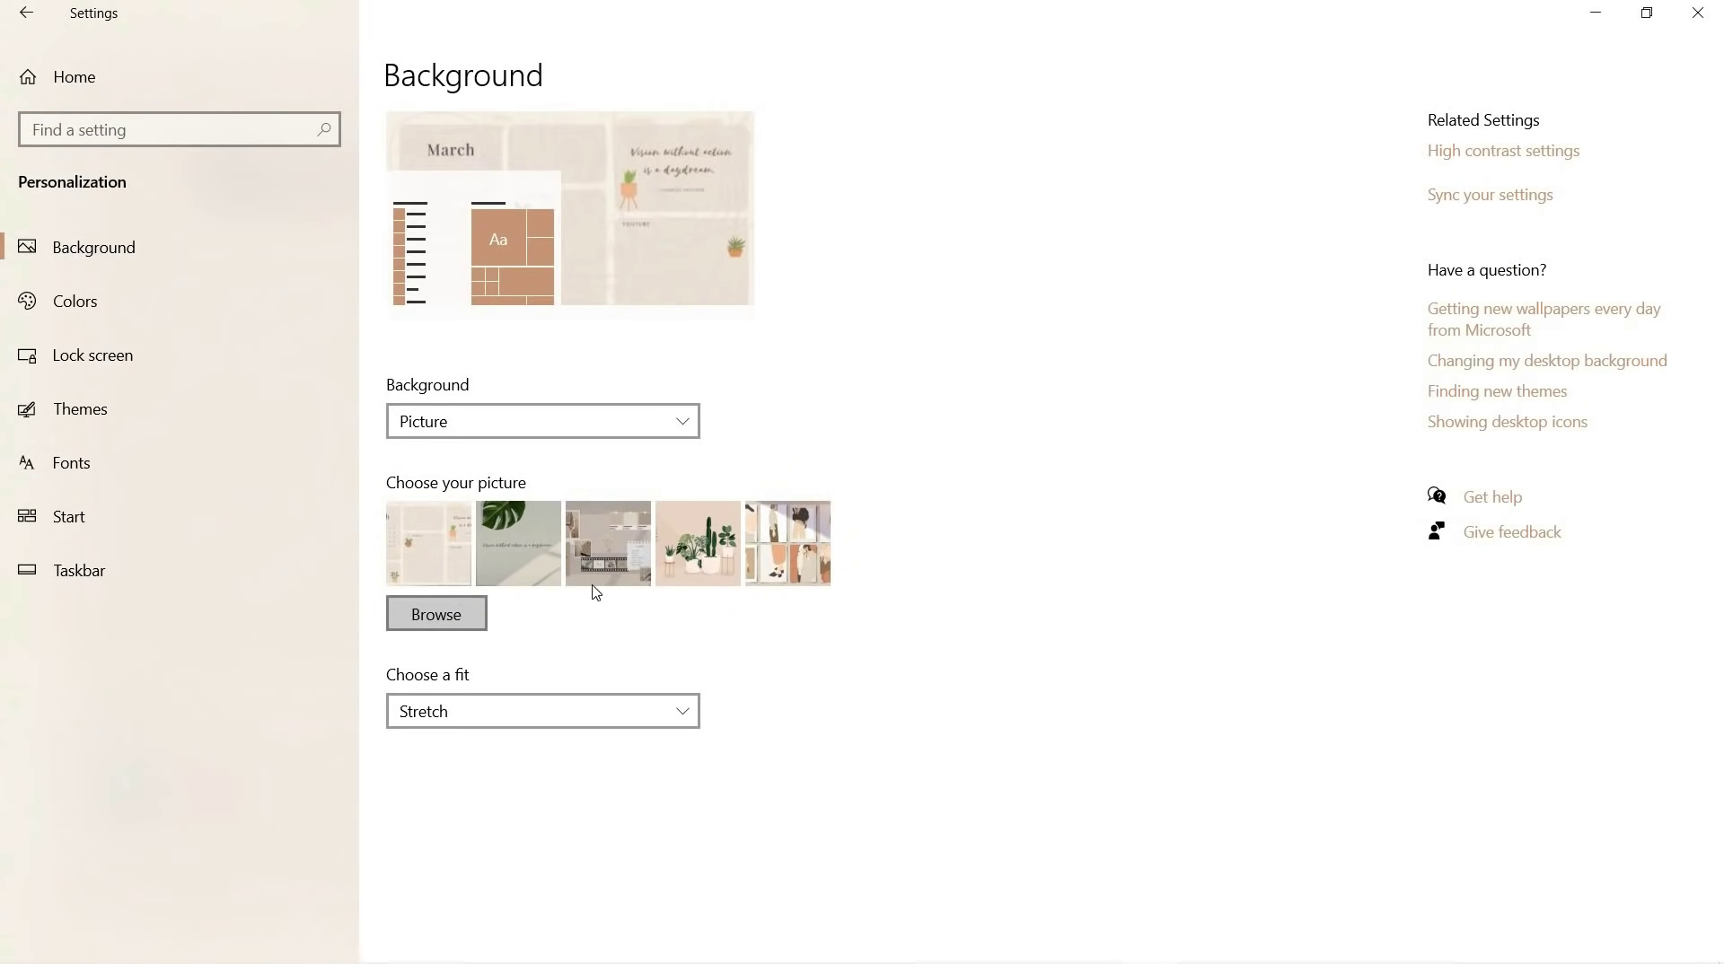
click(437, 614)
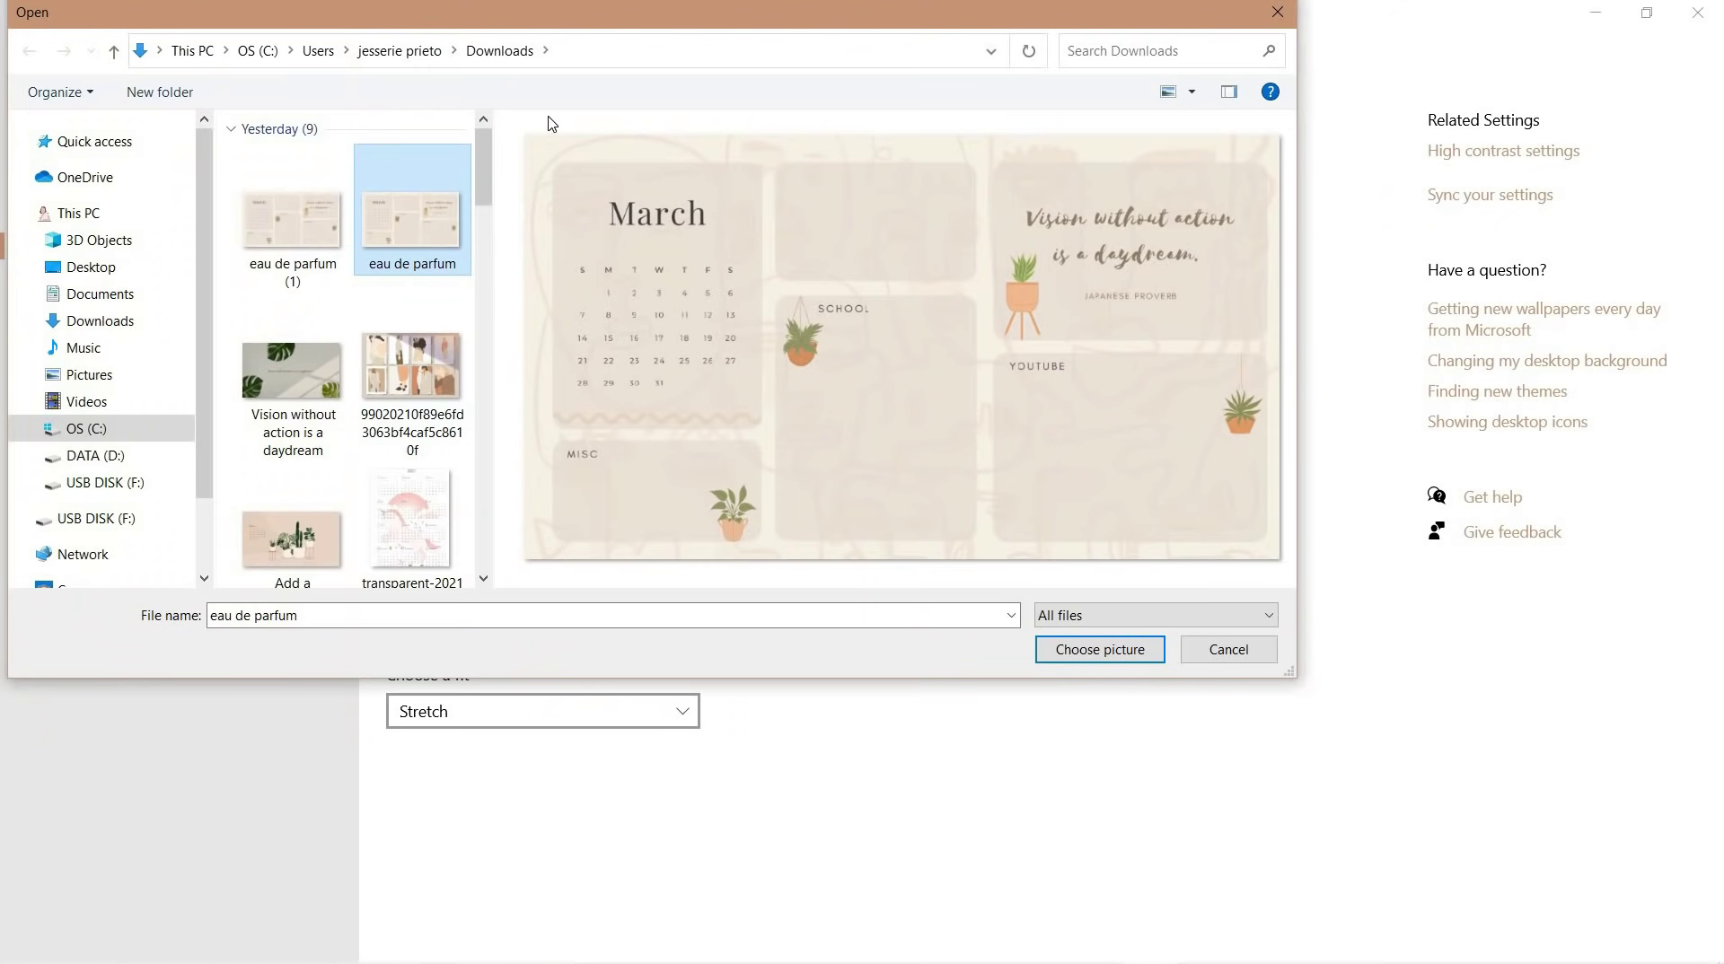
click(1136, 658)
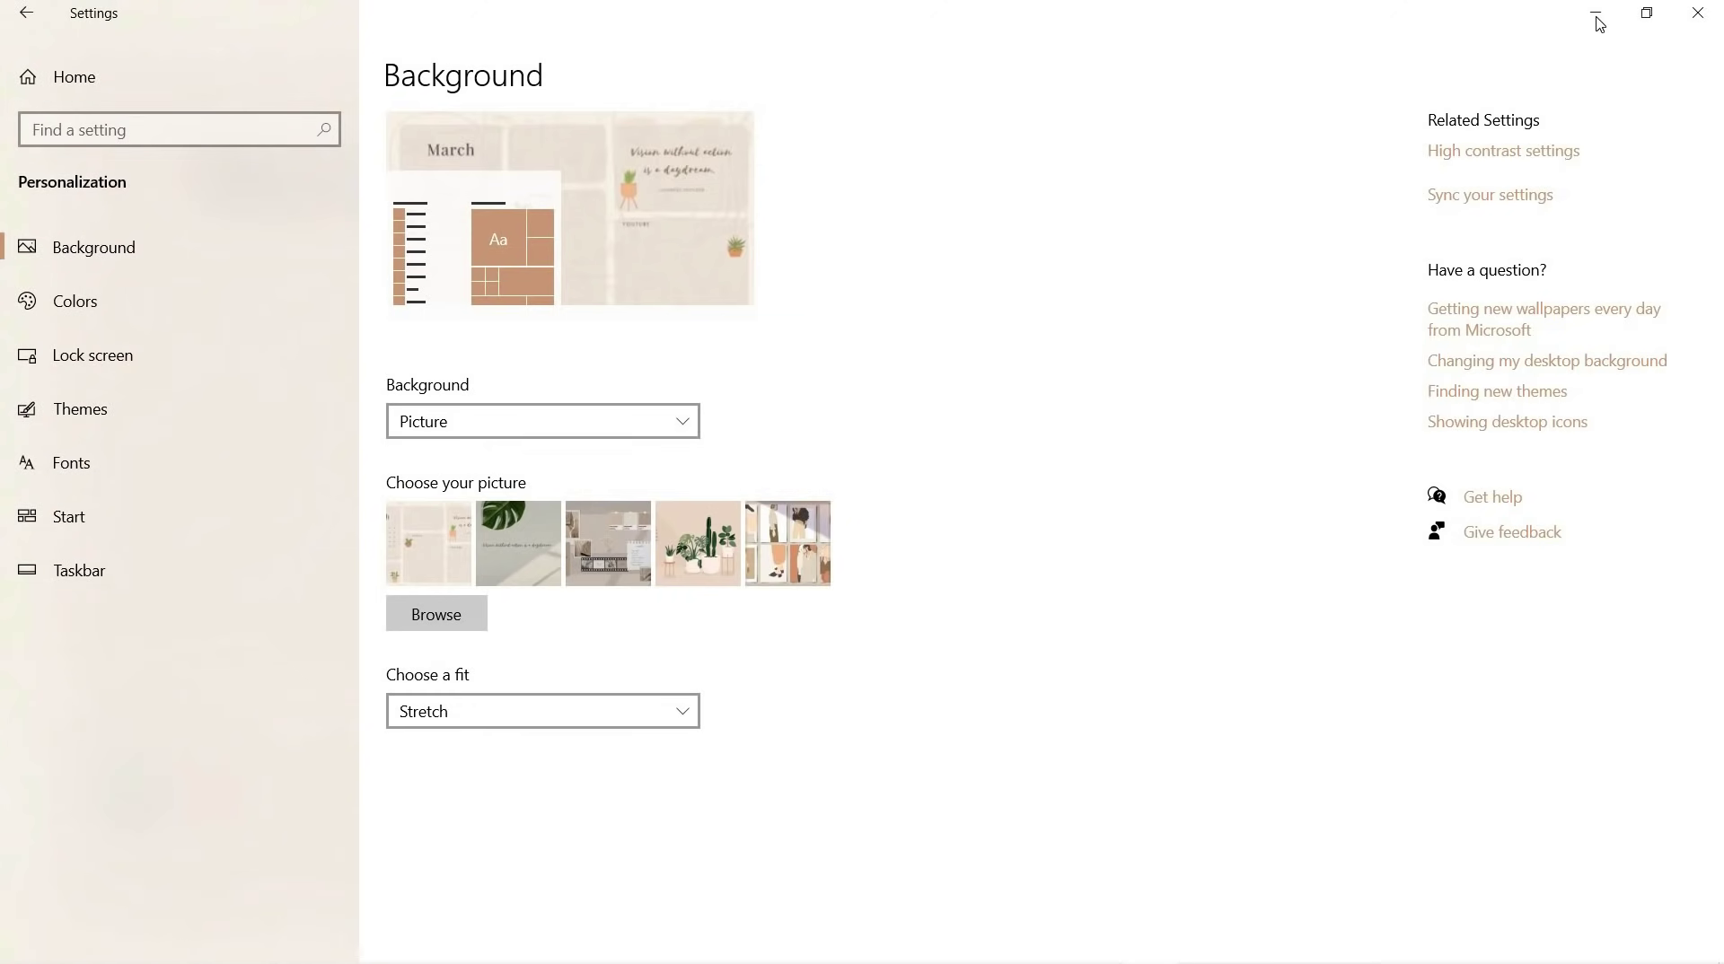
key(super+d)
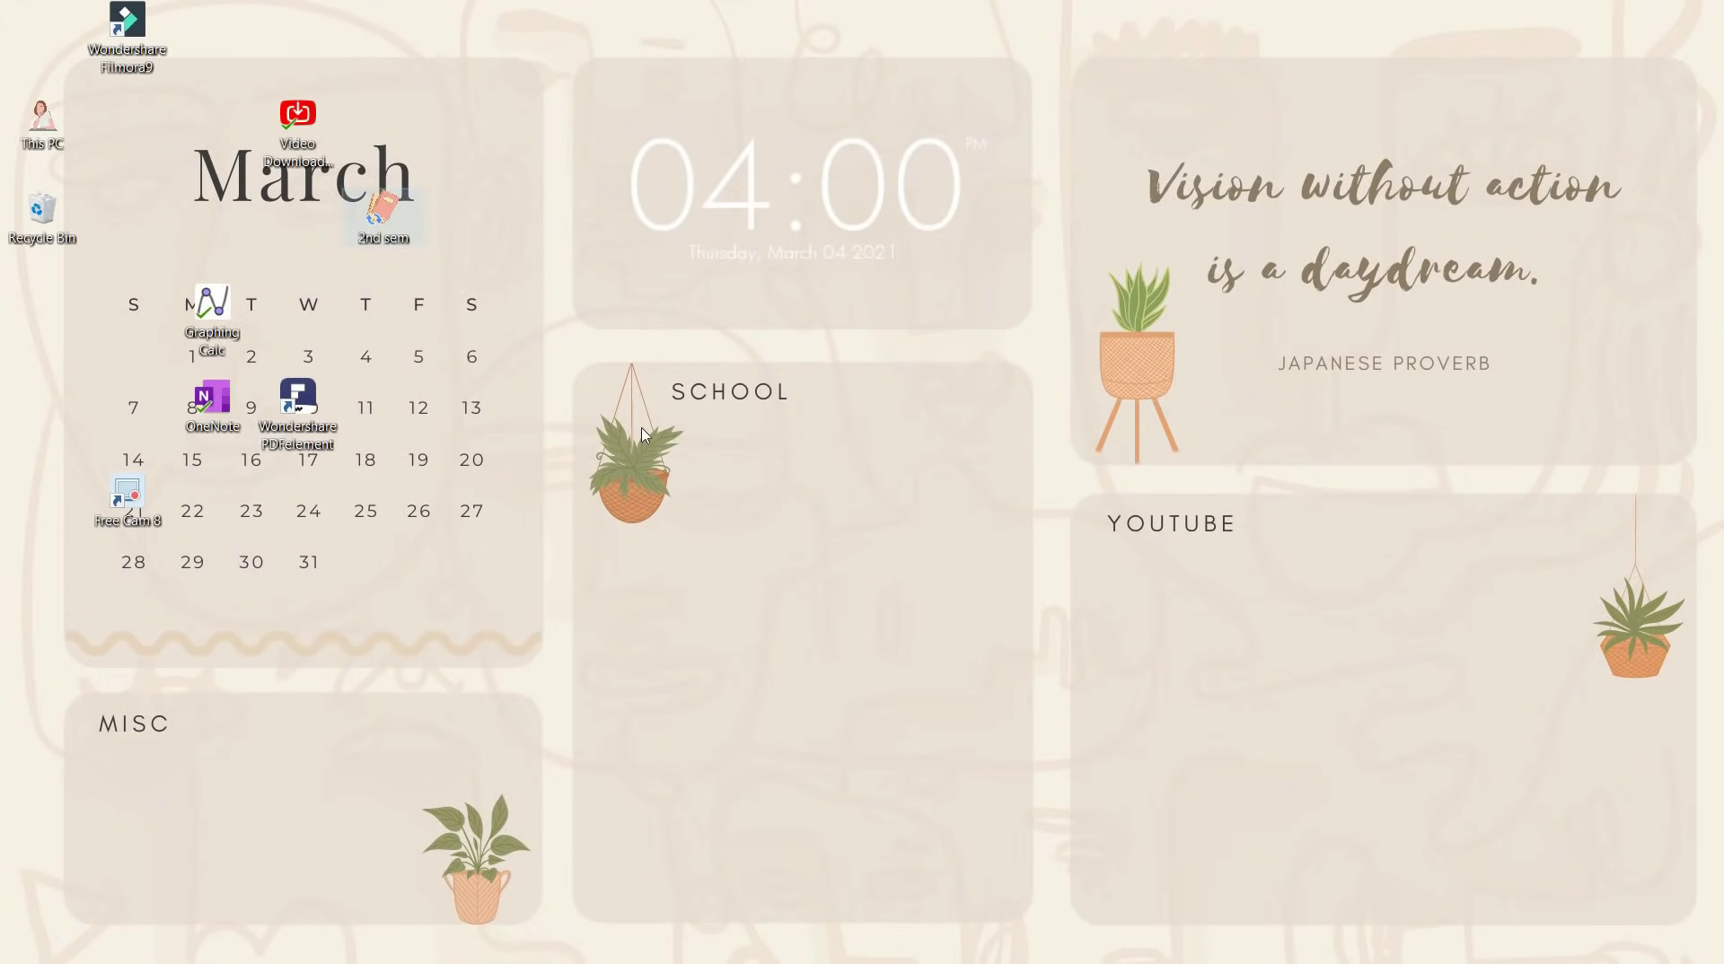
- Move the 2nd sem, Wondershare PDFelement and OneNote icons into the SCHOOL box, and Recycle Bin and This PC into the MISC box
drag(392, 214, 790, 468)
drag(297, 400, 808, 494)
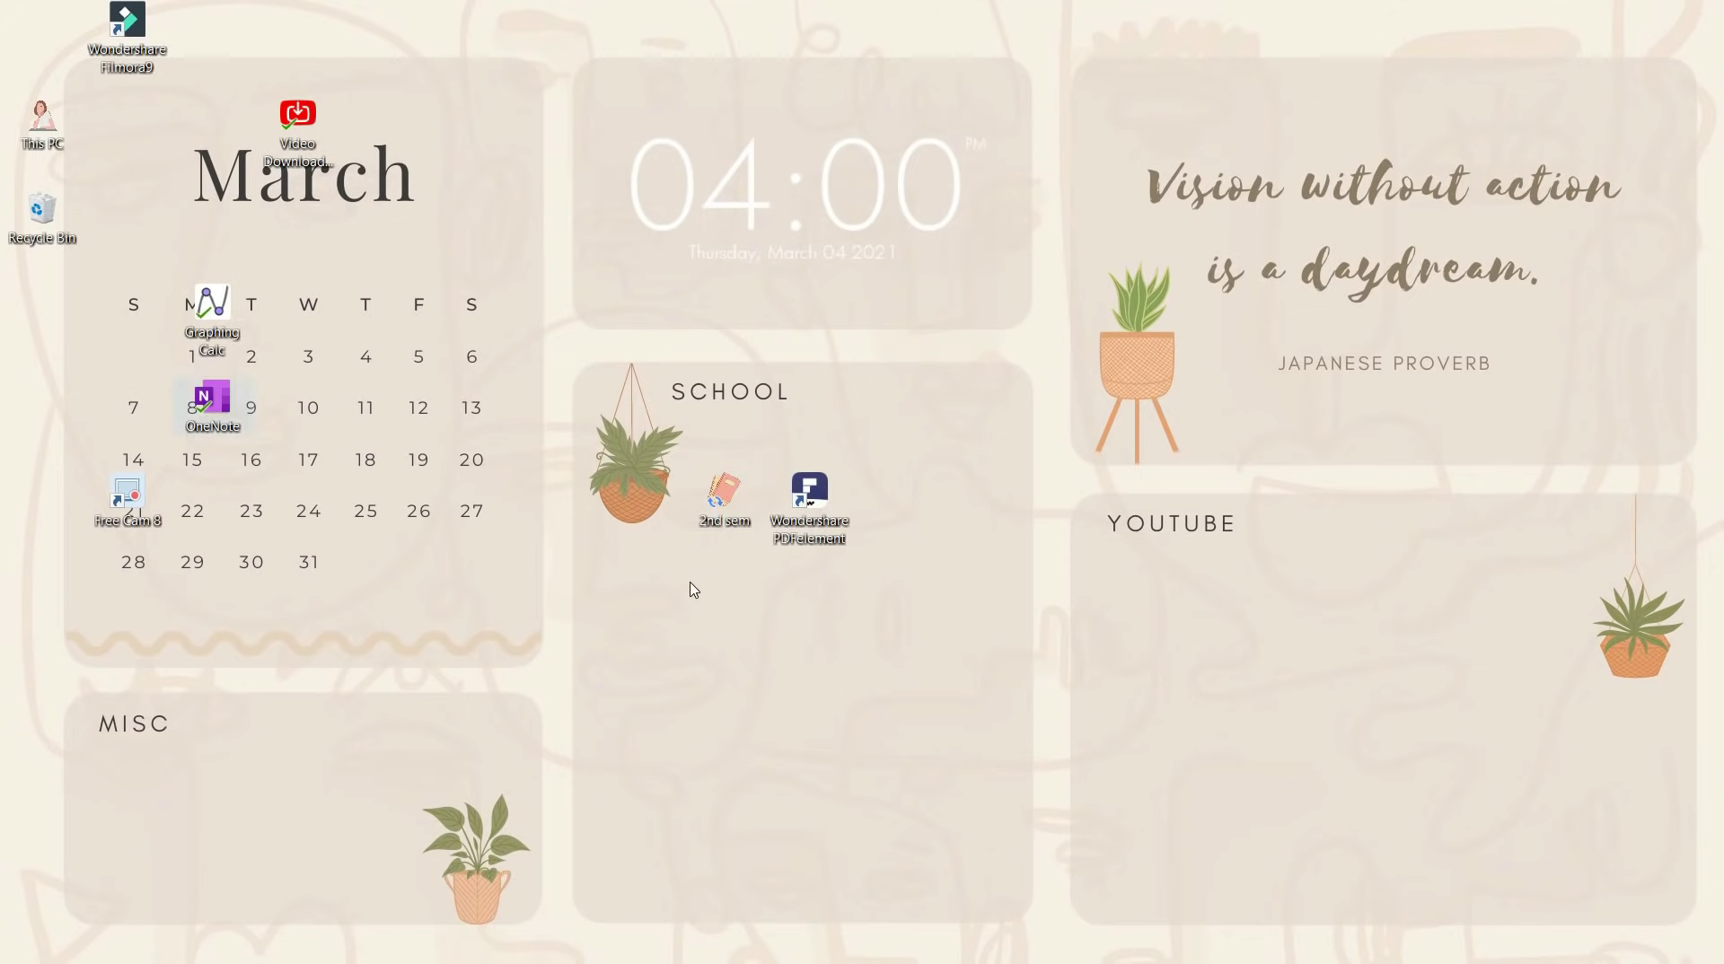
drag(212, 399, 736, 597)
drag(45, 224, 128, 786)
drag(42, 121, 213, 781)
- Move the Free Cam 8, Video Download and Wondershare Filmora9 icons into the YOUTUBE box, and Graphing Calc into the SCHOOL box
drag(132, 510, 1335, 599)
drag(291, 544, 363, 535)
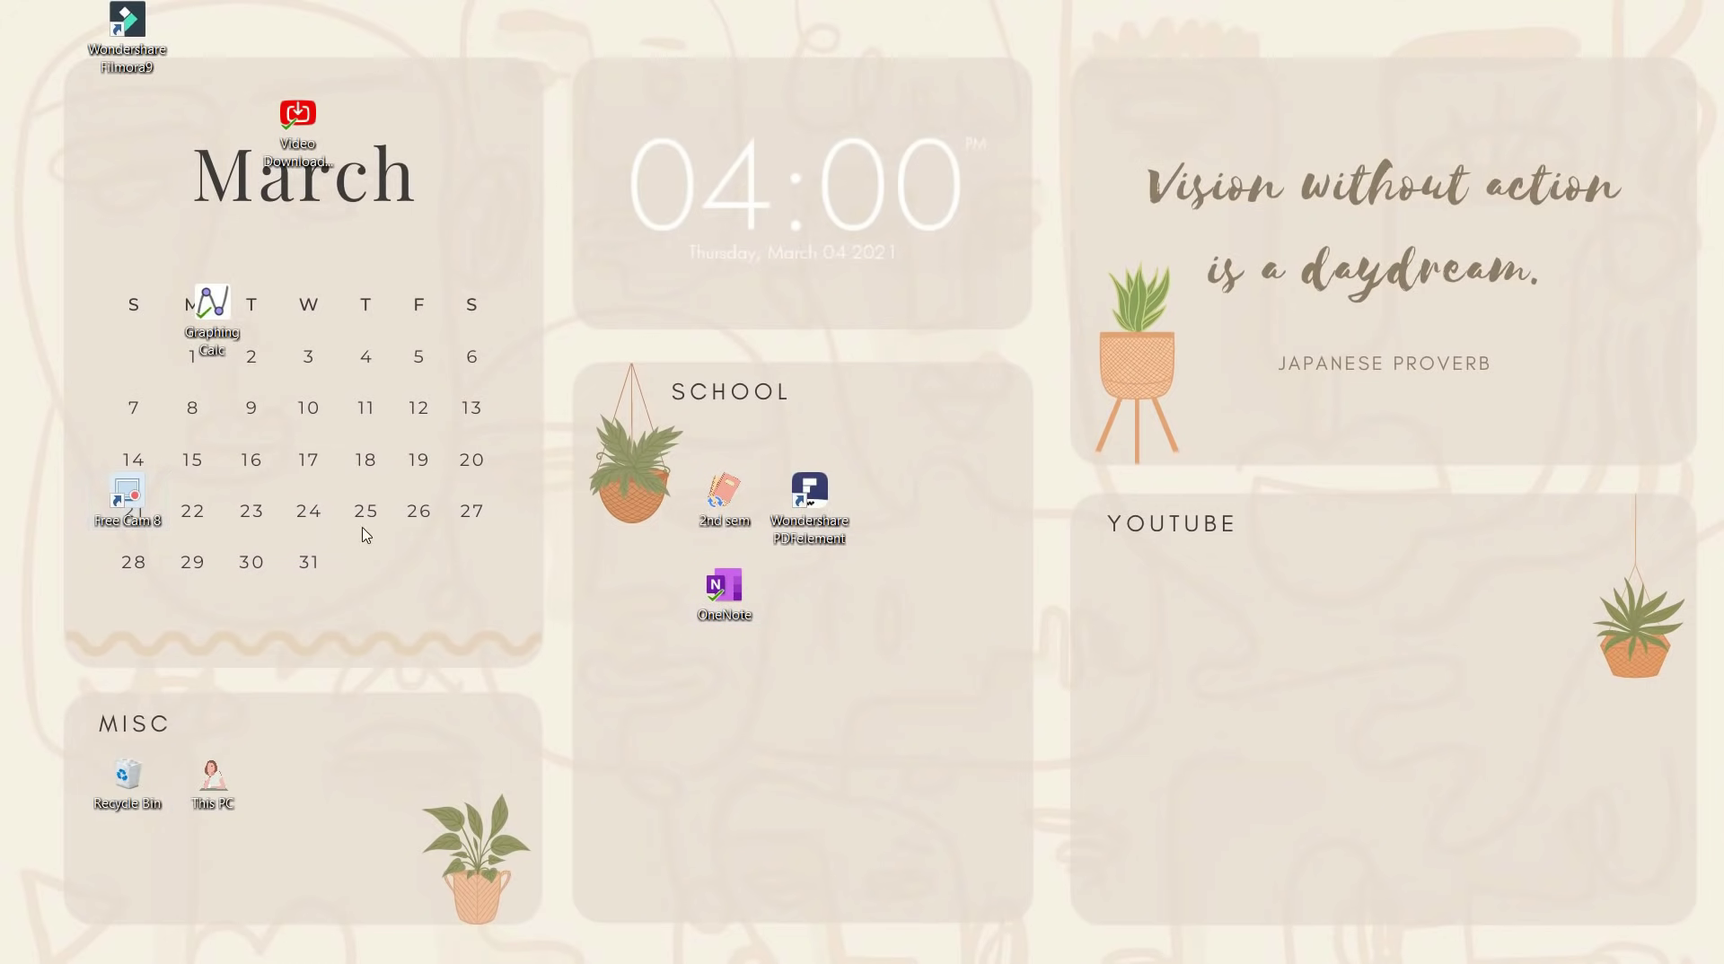
drag(127, 498, 1152, 594)
drag(212, 315, 828, 619)
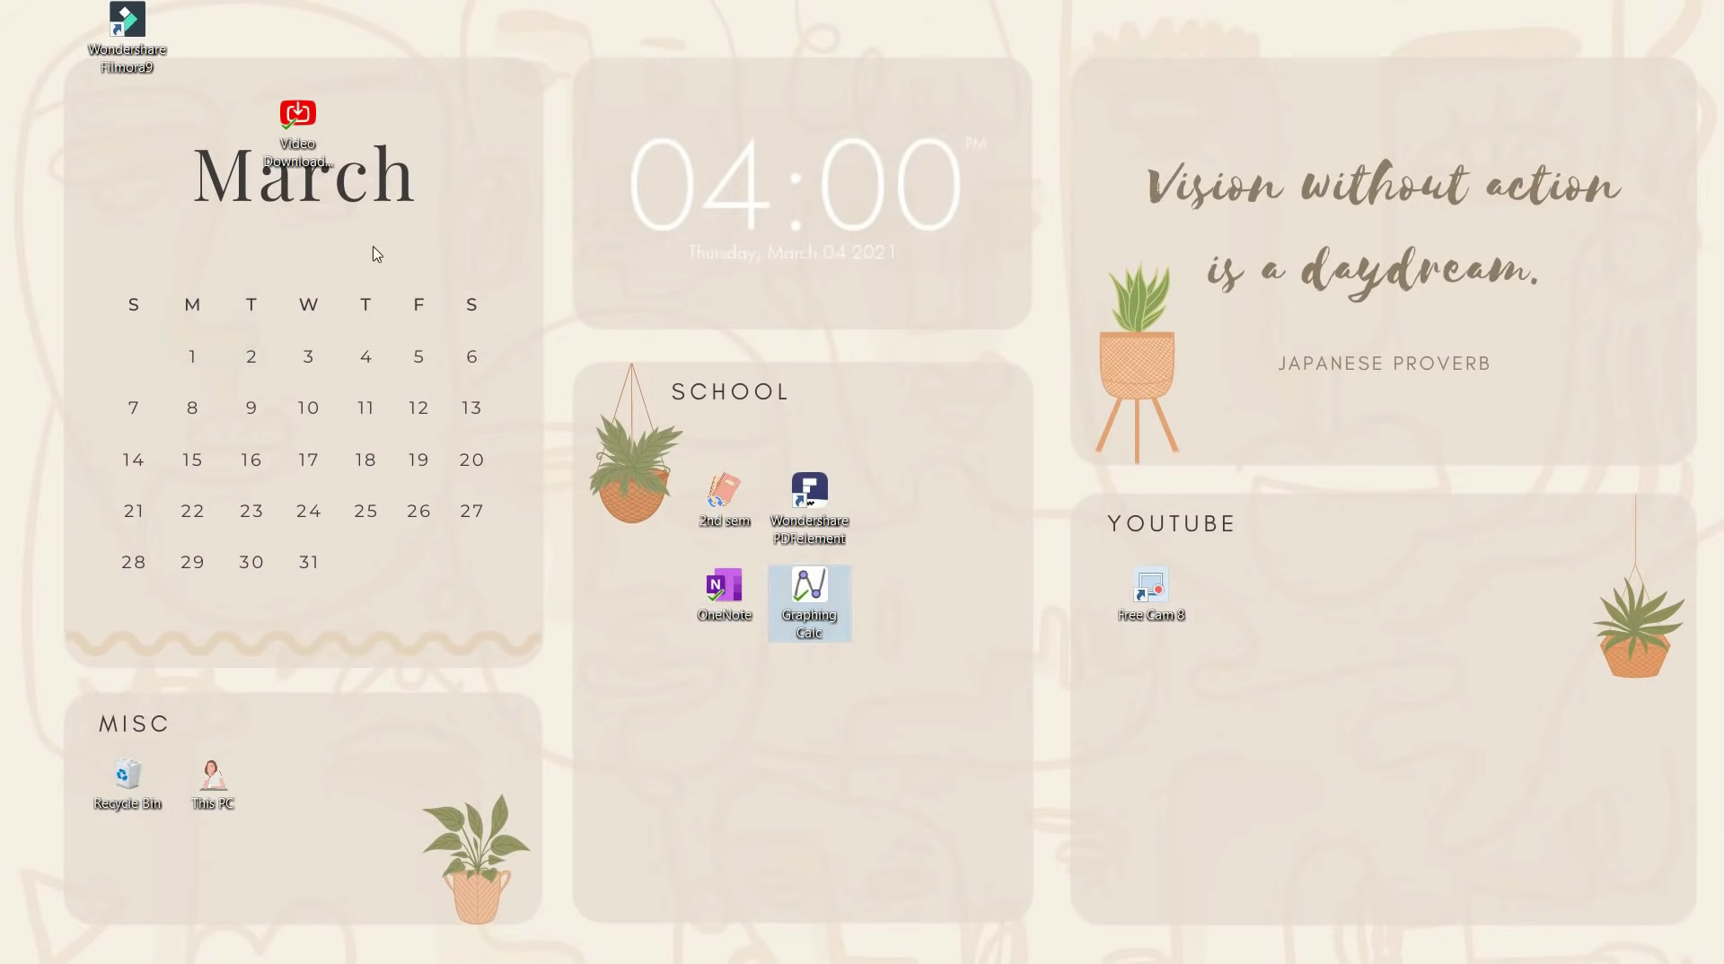
drag(297, 121, 1241, 619)
drag(164, 27, 1347, 594)
- Rearrange the SCHOOL icons below the hanging plant, with 2nd sem directly above Wondershare PDFelement
drag(810, 501, 645, 586)
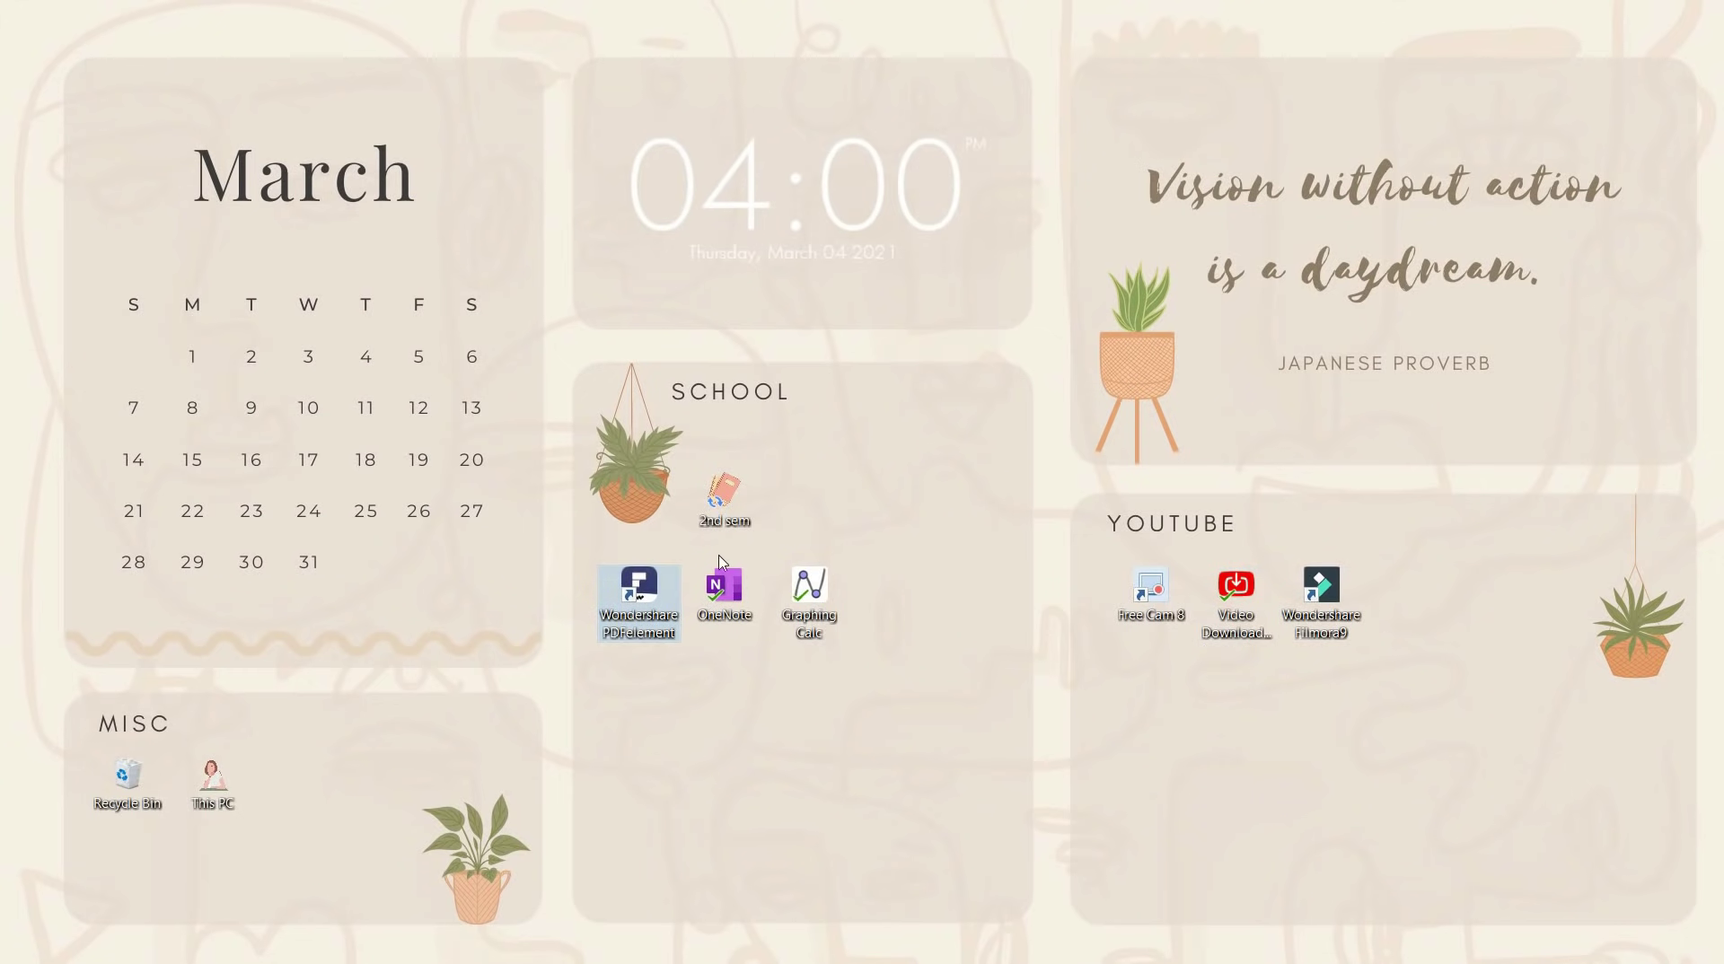
drag(901, 630, 634, 585)
drag(638, 585, 639, 680)
drag(722, 491, 640, 585)
right_click(818, 523)
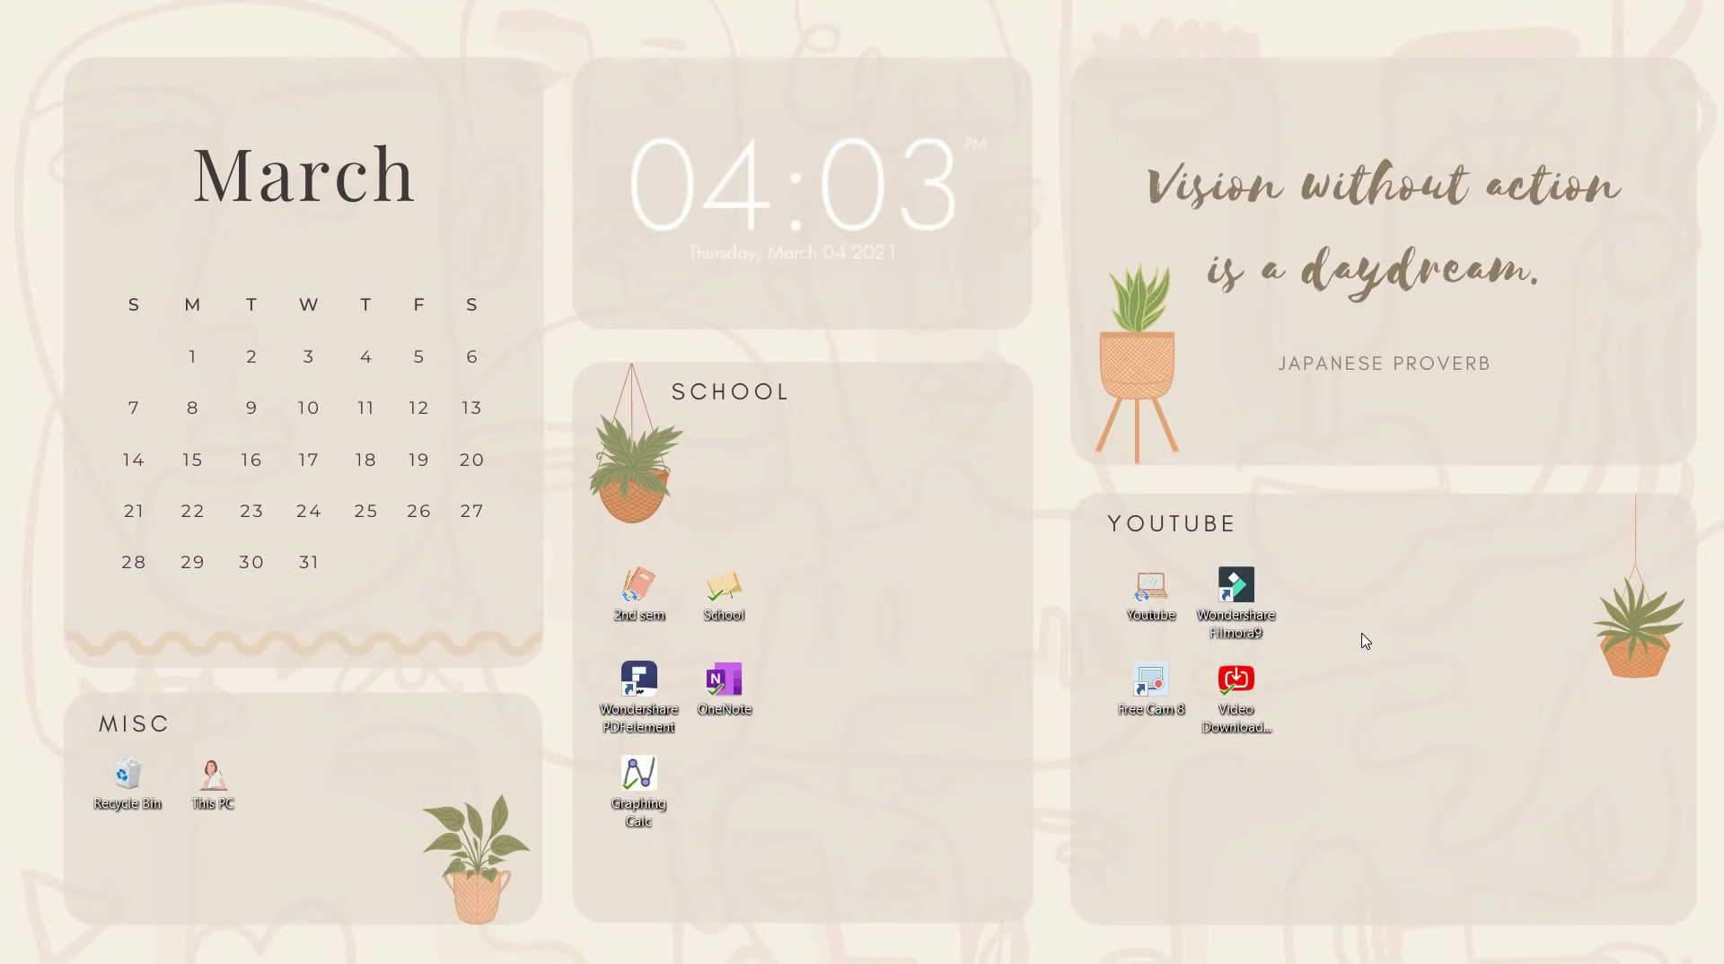
- Refresh the desktop and reveal the hidden taskbar to view the finished layout
right_click(1372, 648)
mouse_move(1372, 648)
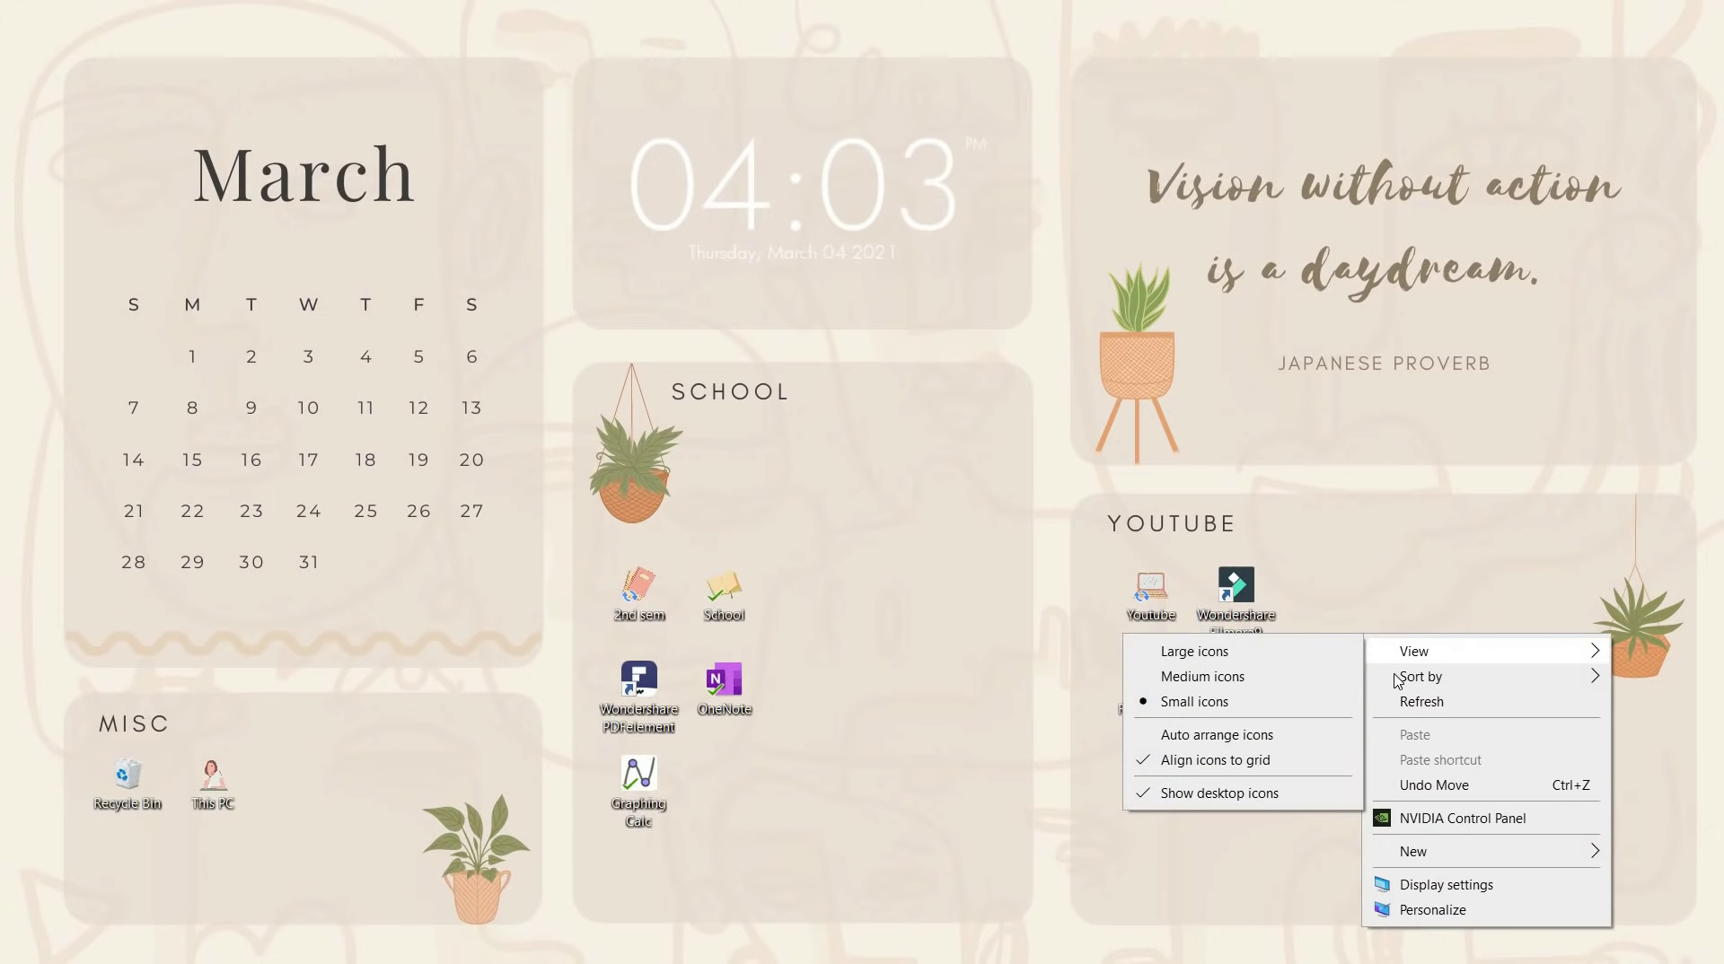
click(1418, 701)
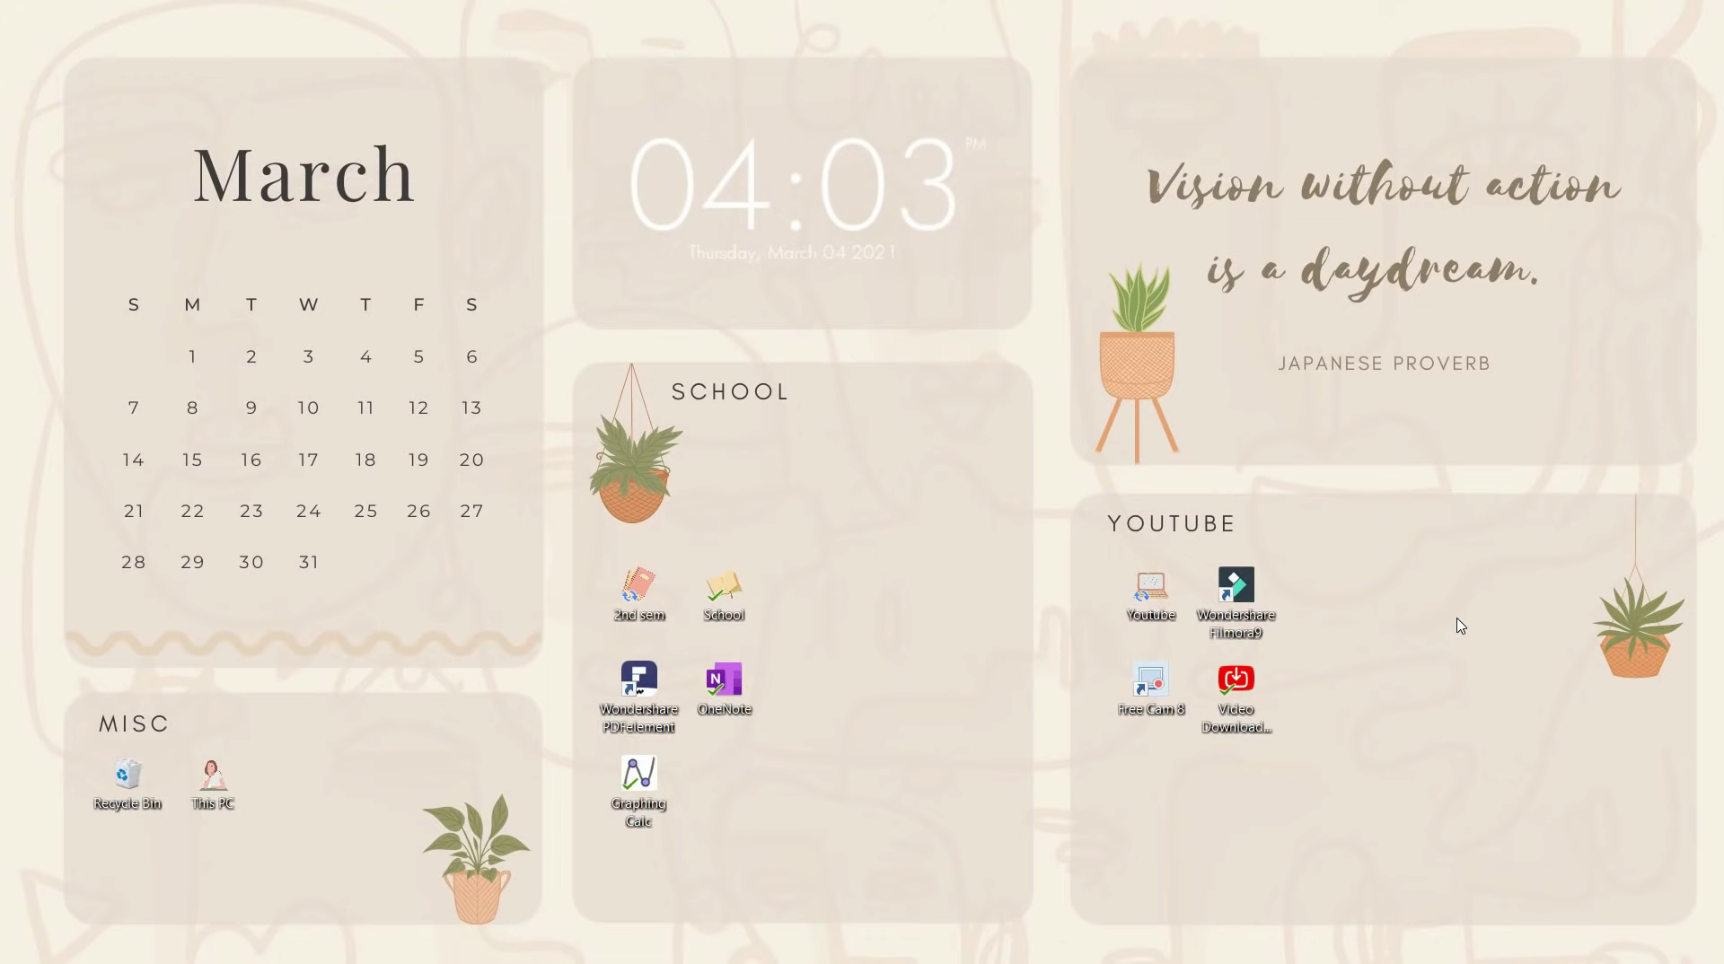
mouse_move(840, 961)
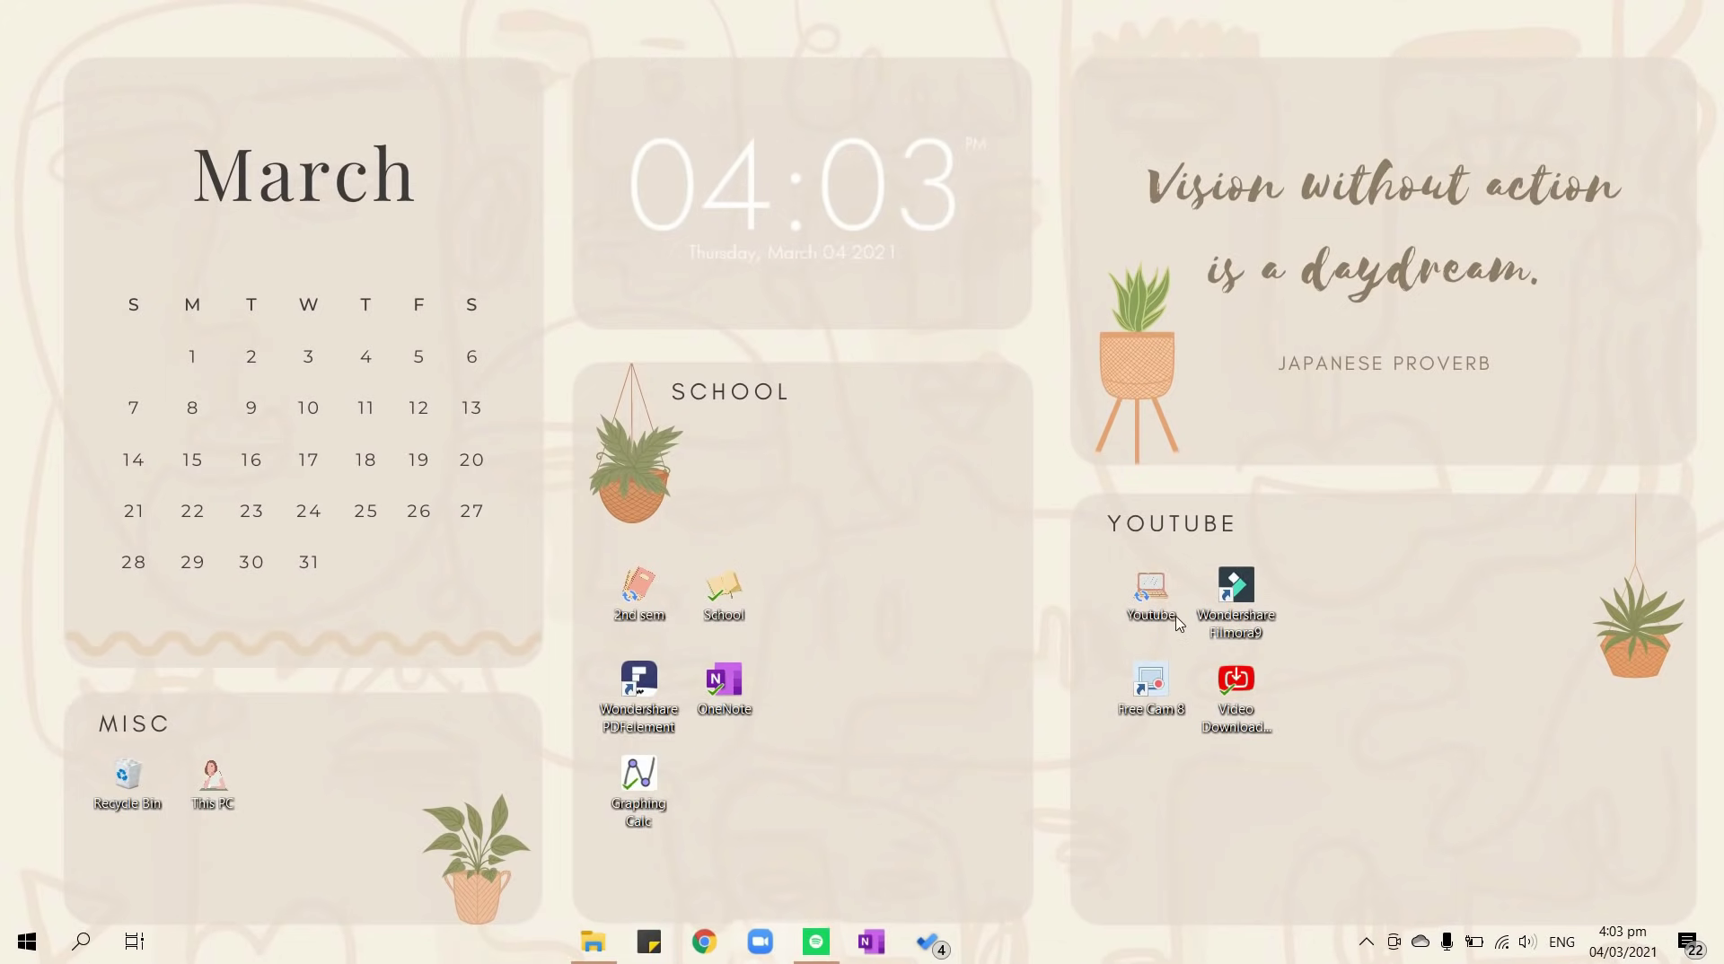